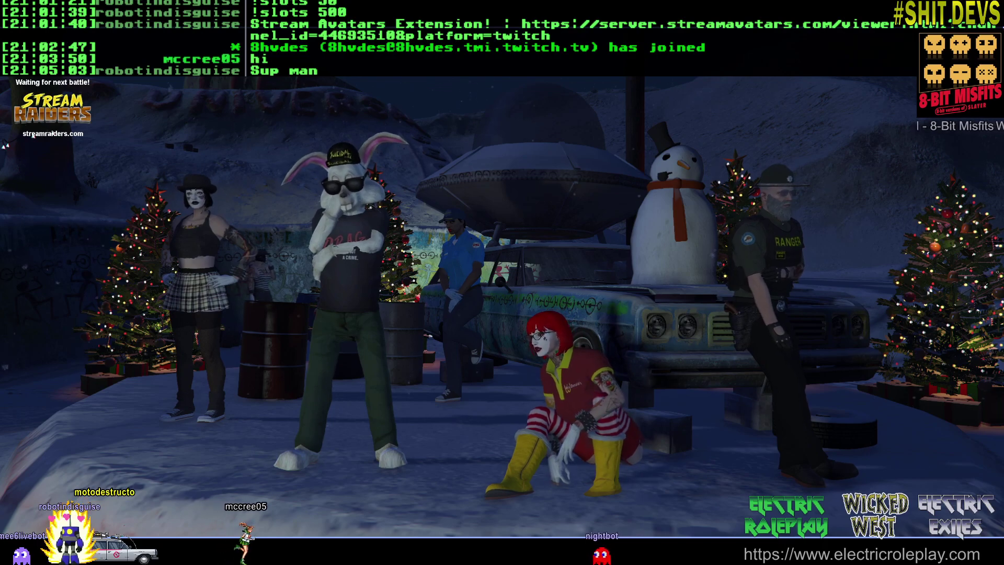
# Switch to 3ds Max and clear the modding suite and GIMS V material editor windows away from the W light model
pyautogui.hotkey('alt', 'Tab')
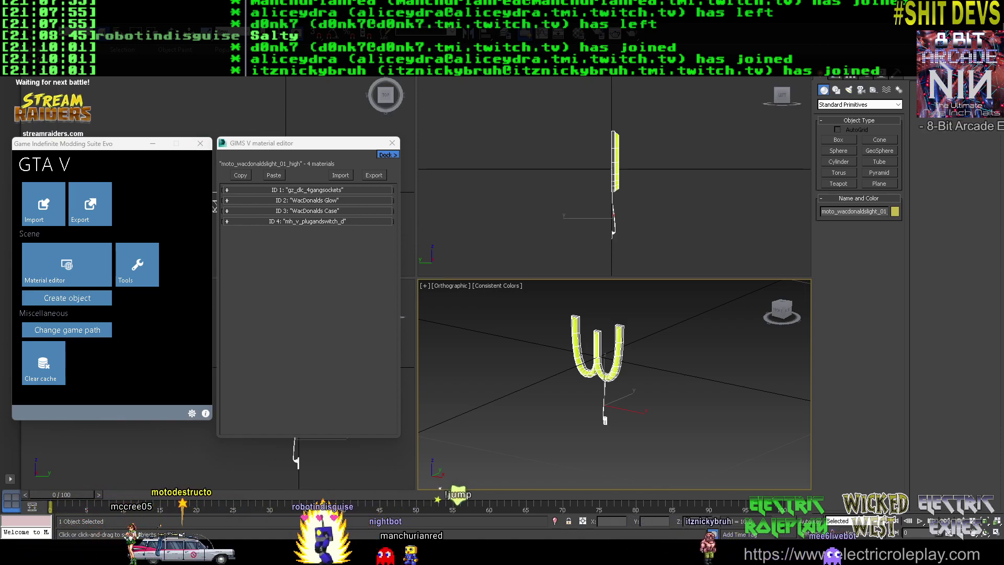
pyautogui.moveTo(125, 144); pyautogui.dragTo(0, 165)
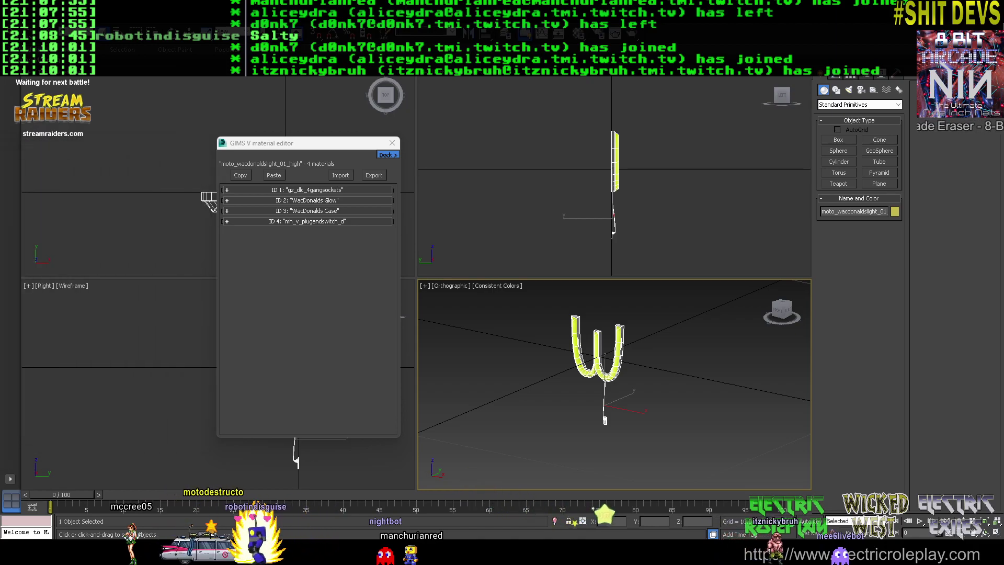
pyautogui.click(392, 143)
pyautogui.scroll(5, 617, 322)
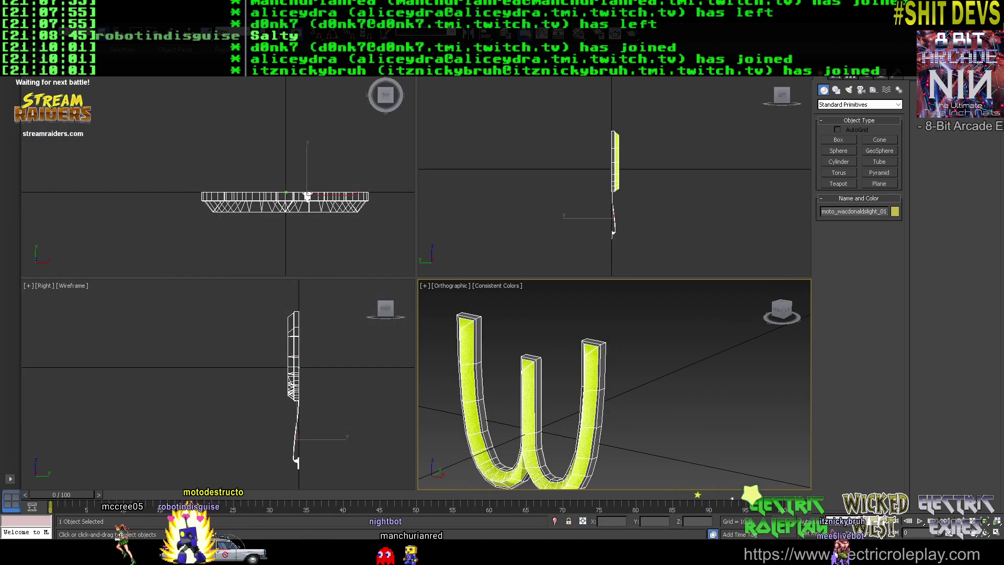
pyautogui.scroll(-2, 617, 322)
pyautogui.moveTo(615, 398); pyautogui.dragTo(631, 342, button='middle')
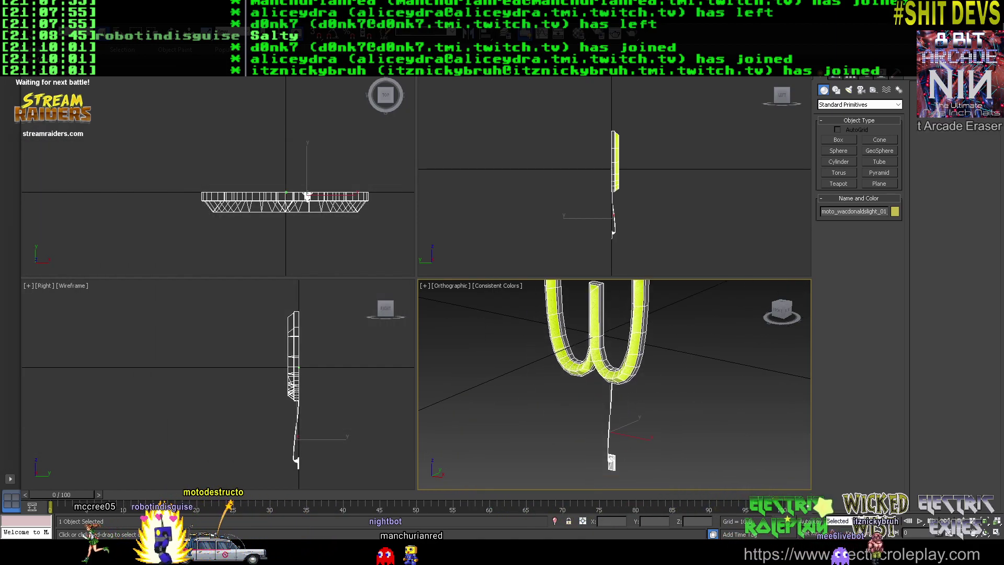
# Select the whole W light model with its cable and socket, and add its archetype in the Ytyp script
pyautogui.click(896, 74)
pyautogui.scroll(-3, 679, 354)
pyautogui.click(678, 354)
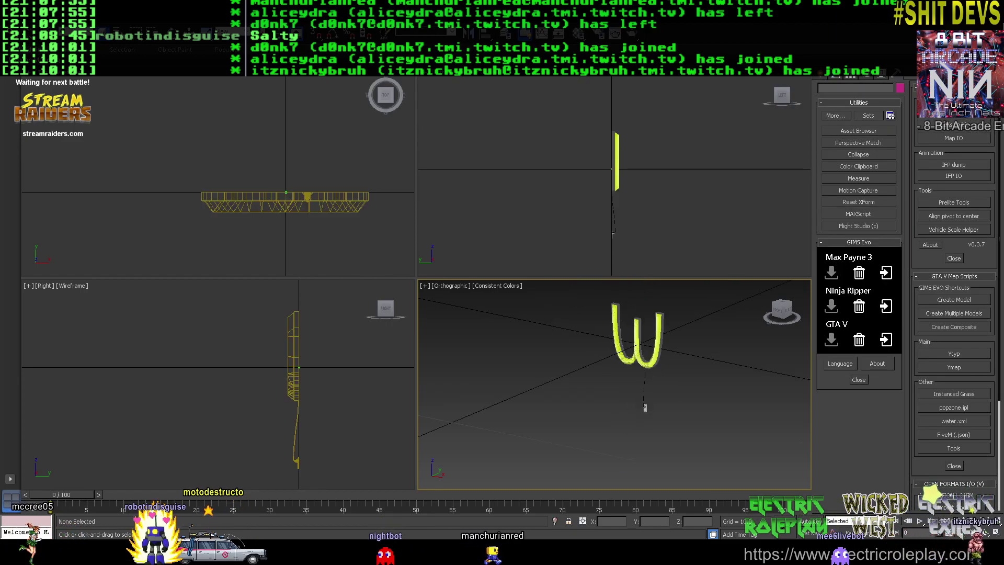
pyautogui.moveTo(681, 468); pyautogui.dragTo(681, 468)
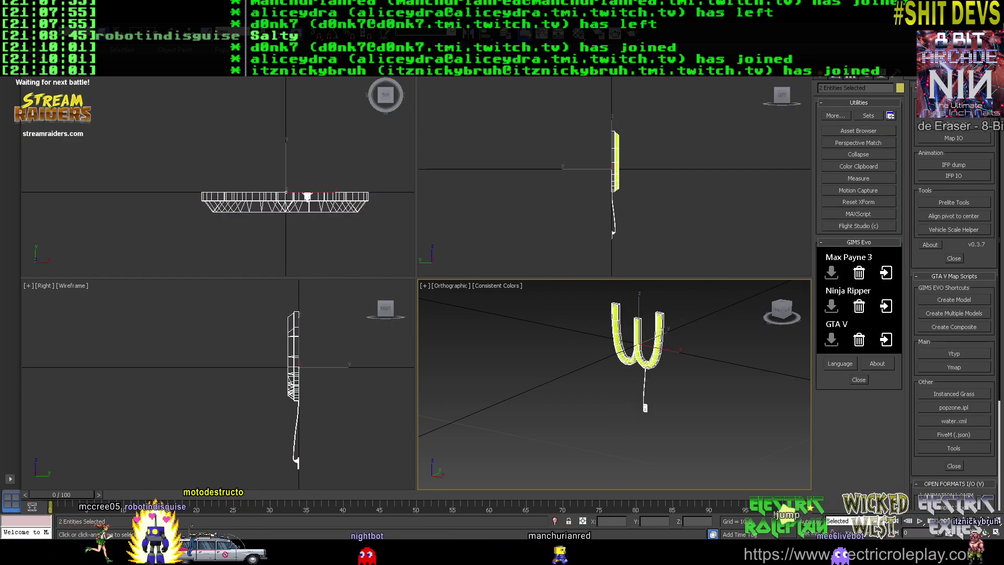
pyautogui.click(954, 354)
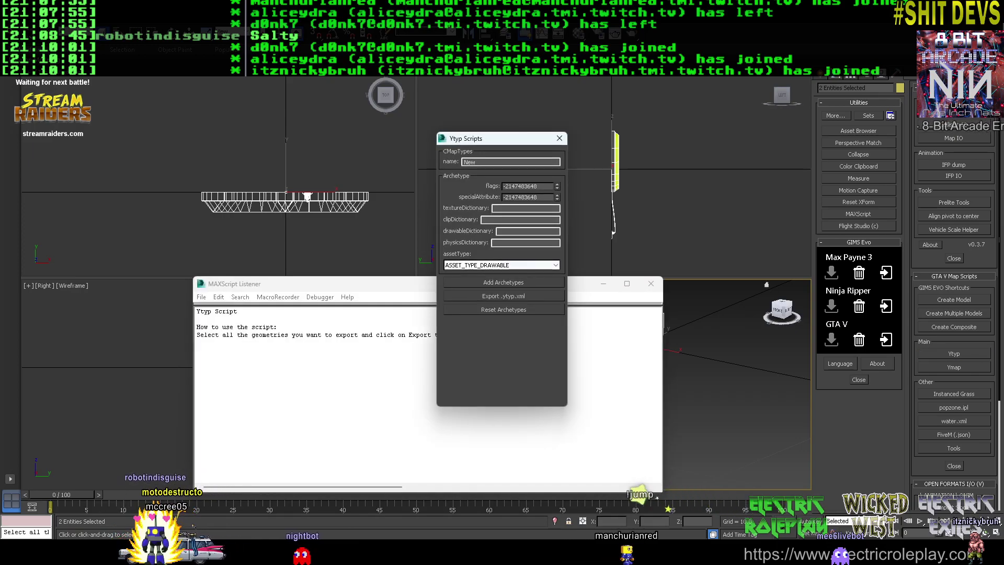
pyautogui.click(504, 282)
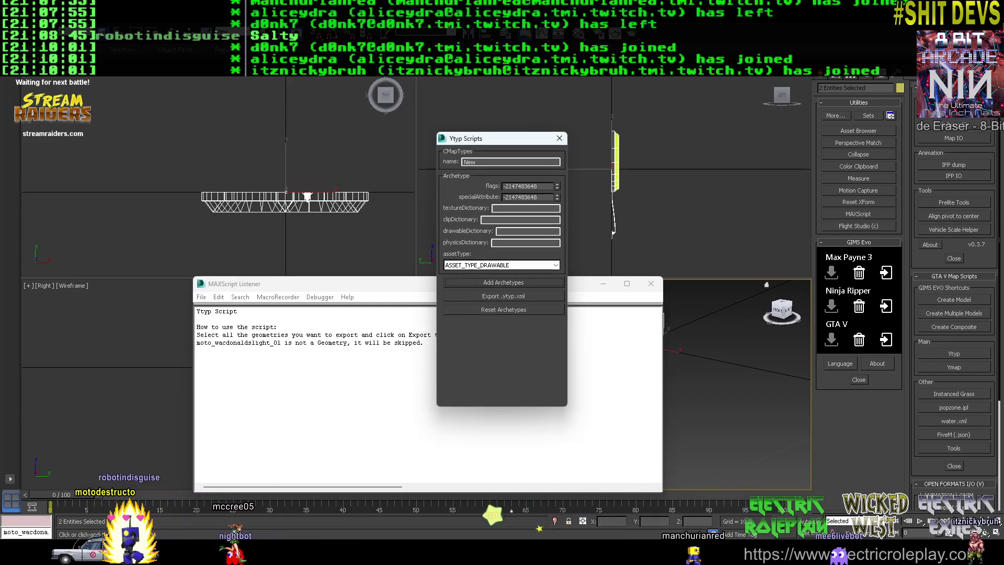
# Export the archetype definition as interiorWacLight.ytyp.xml
pyautogui.click(504, 296)
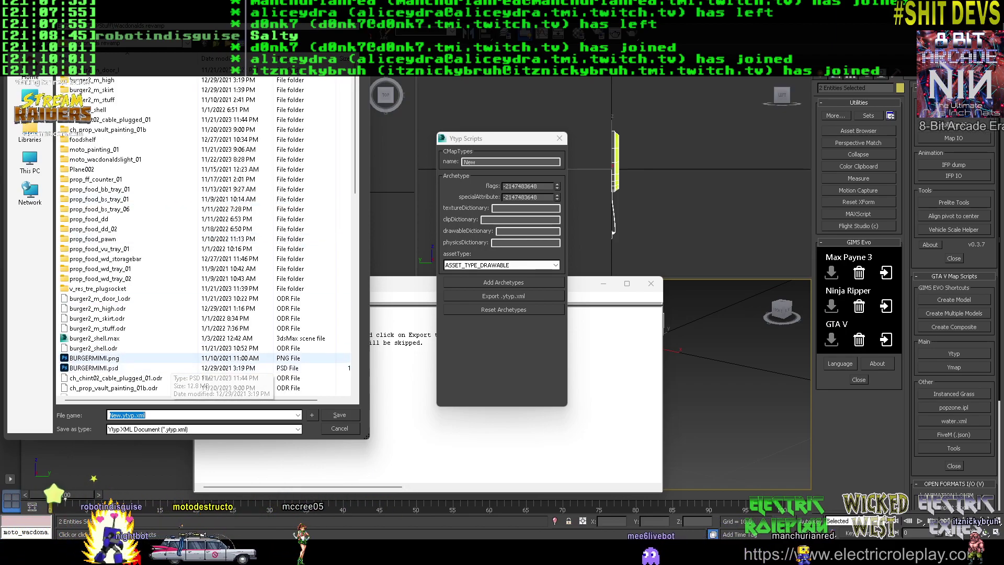
pyautogui.doubleClick(115, 415)
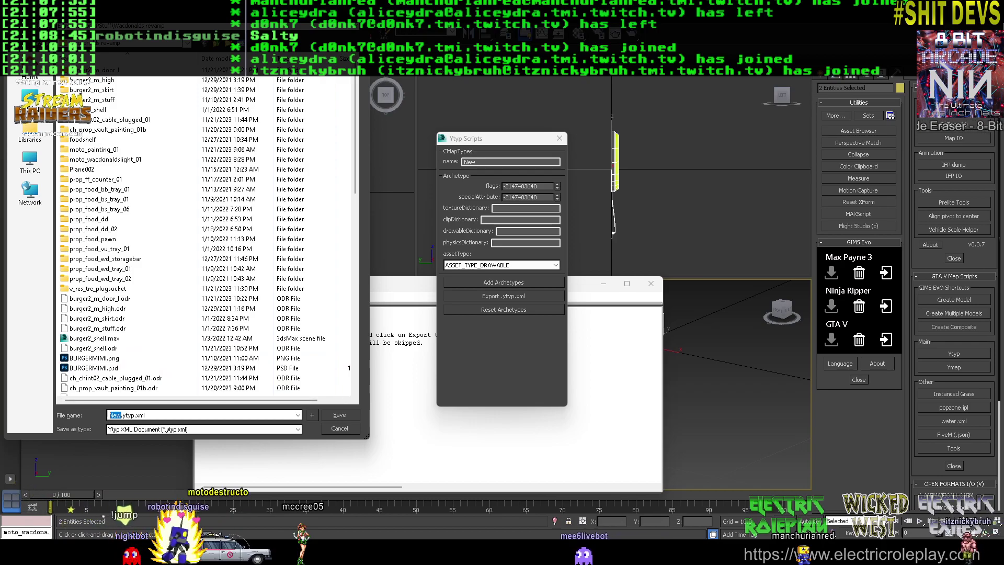
pyautogui.write('interior')
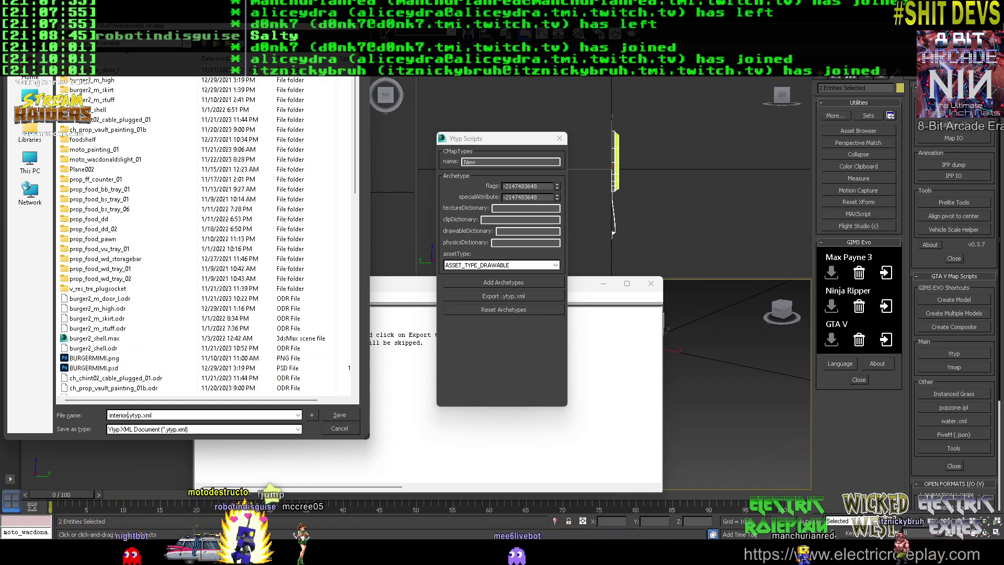
pyautogui.write('Wac')
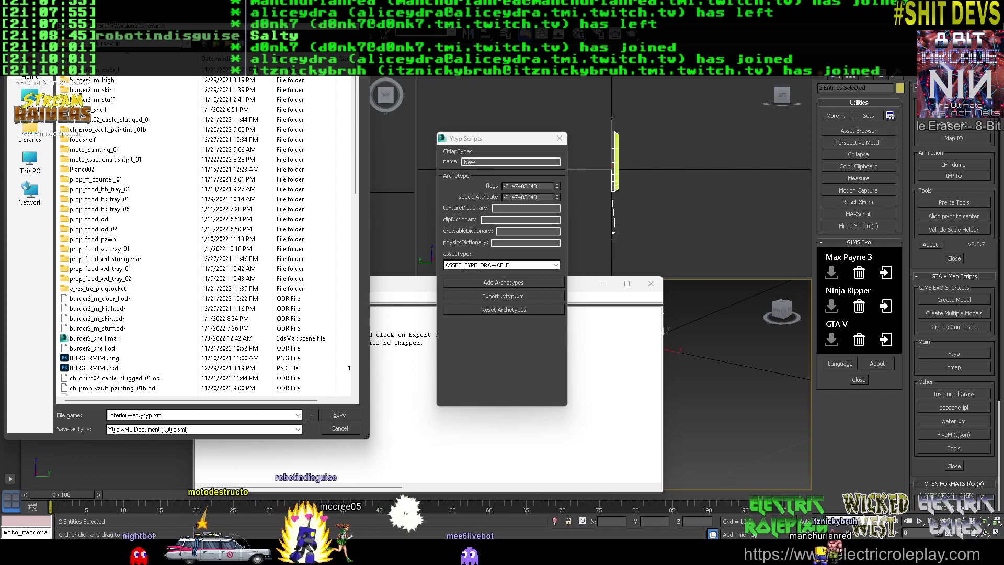
pyautogui.write('Light')
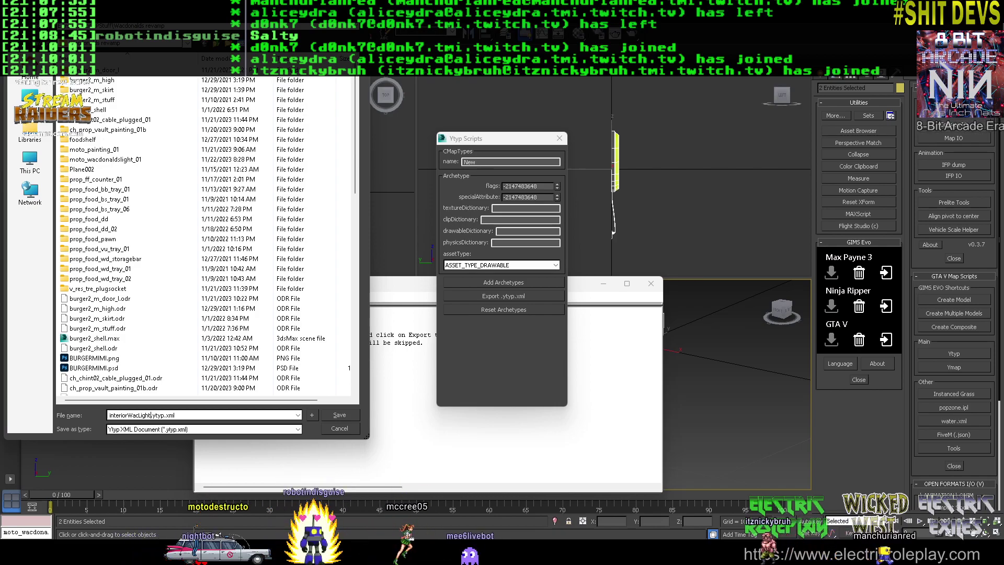
pyautogui.press('Return')
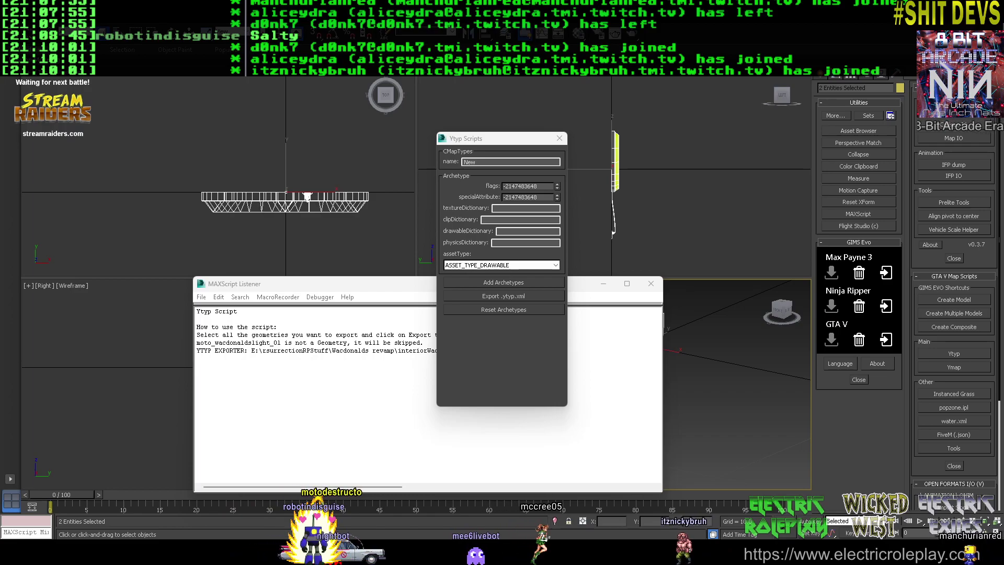
# Switch to OpenIV and open burger2props.ytyp from the moto-wacdonalds stream folder for editing
pyautogui.hotkey('alt', 'Tab')
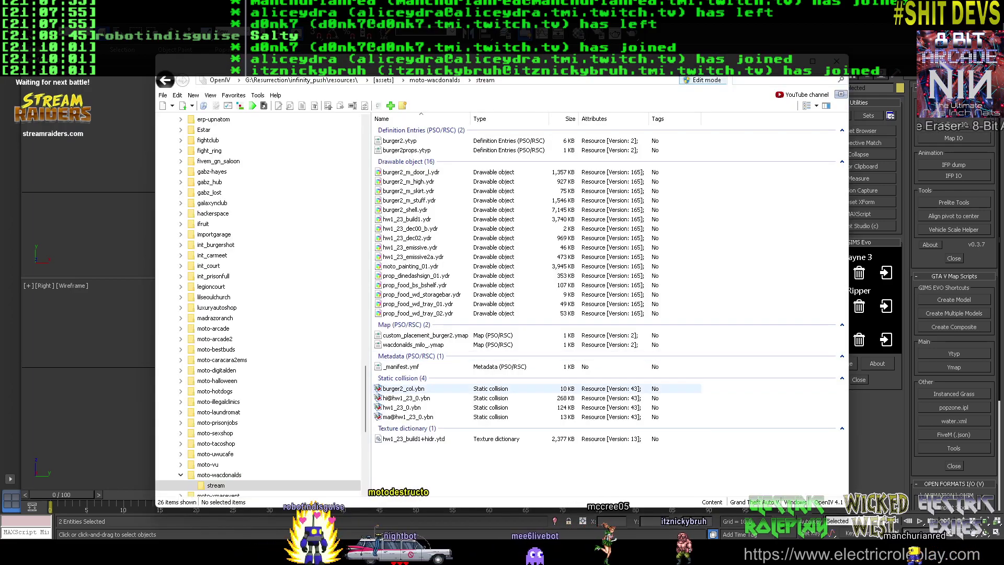
pyautogui.click(407, 150)
pyautogui.rightClick(421, 150)
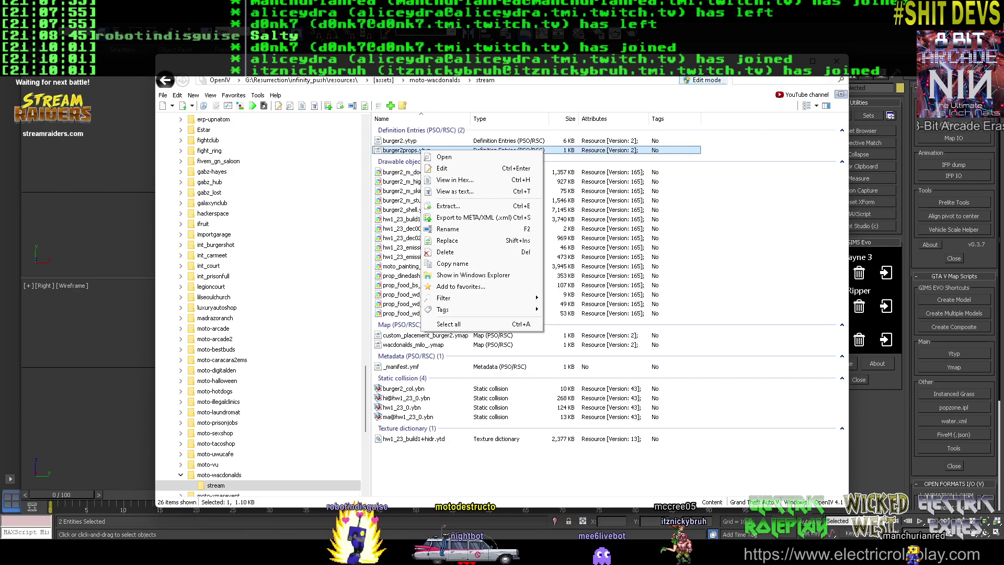
pyautogui.click(449, 168)
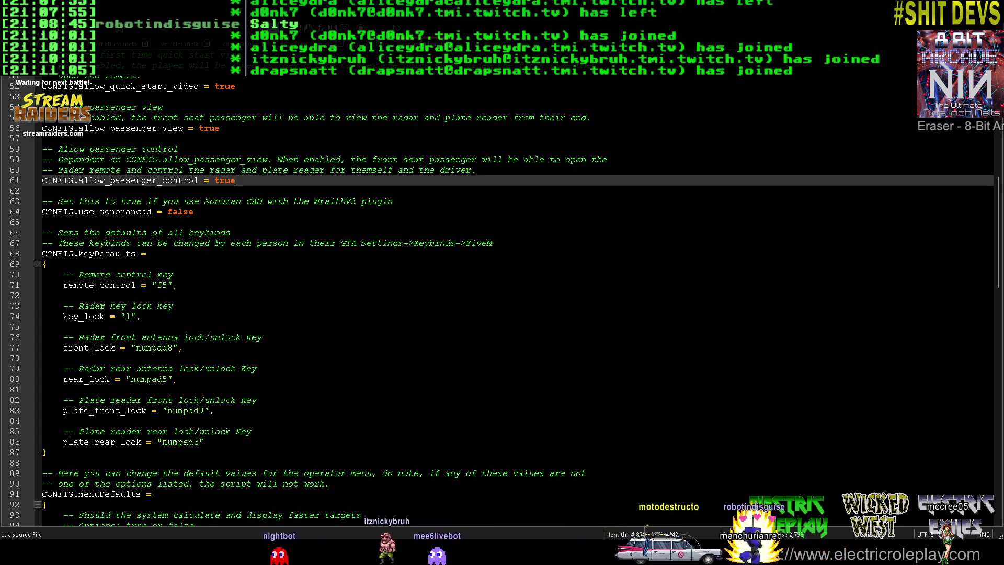
# Open the exported interiorWacLight.ytyp.xml in Notepad++
pyautogui.hotkey('ctrl', 'o')
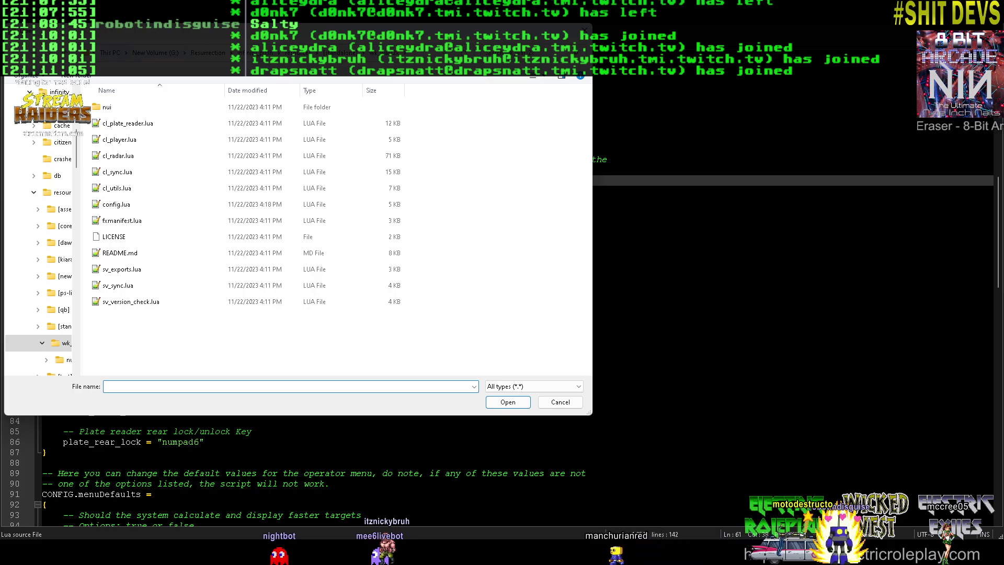
pyautogui.click(110, 53)
pyautogui.moveTo(209, 31); pyautogui.dragTo(0, 39)
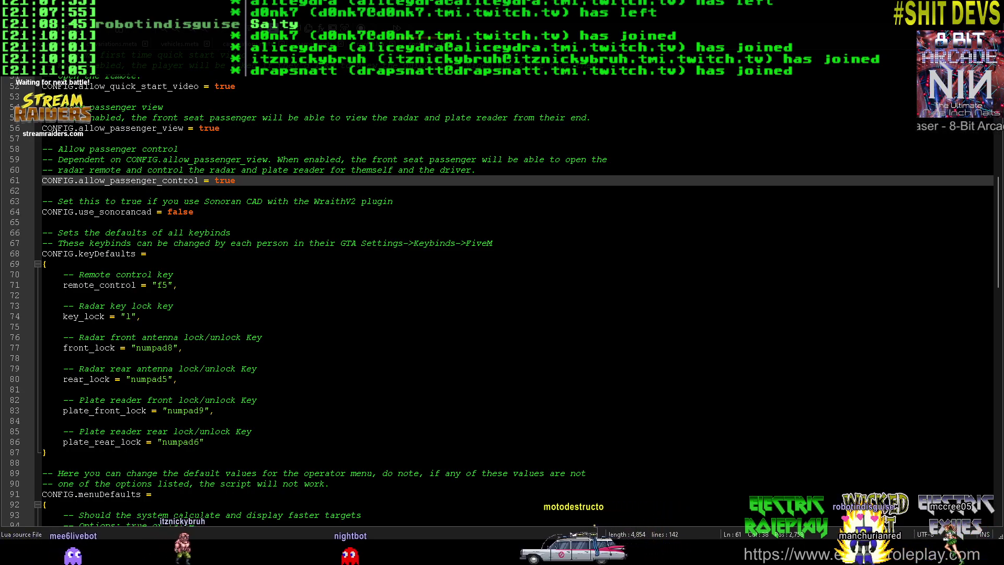
pyautogui.hotkey('ctrl', 'Tab')
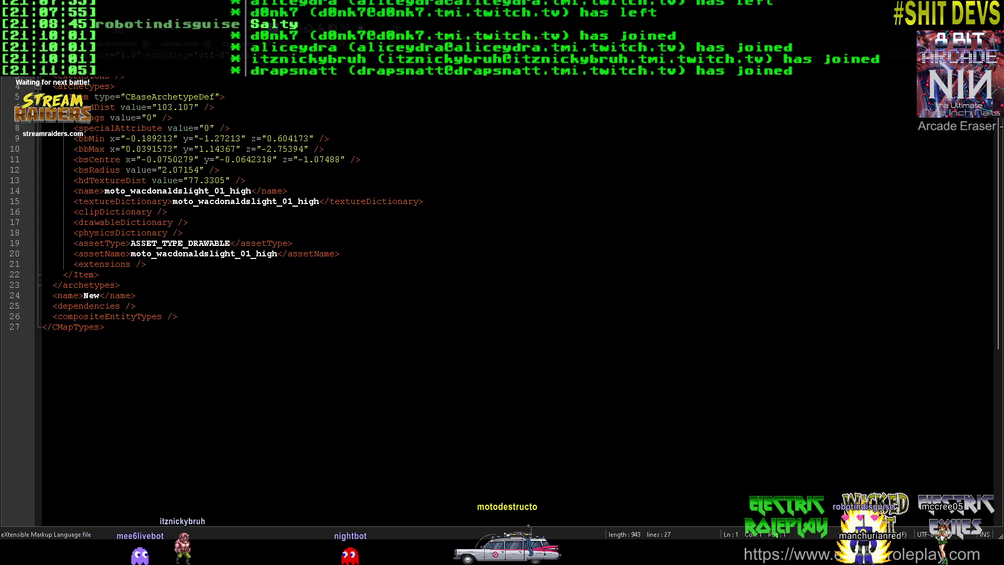
# Copy the moto_wacdonaldslight_01_high archetype item into burger2props.ytyp in OpenIV as the first entry under archetypes
pyautogui.moveTo(99, 275); pyautogui.dragTo(41, 97)
pyautogui.hotkey('ctrl', 'c')
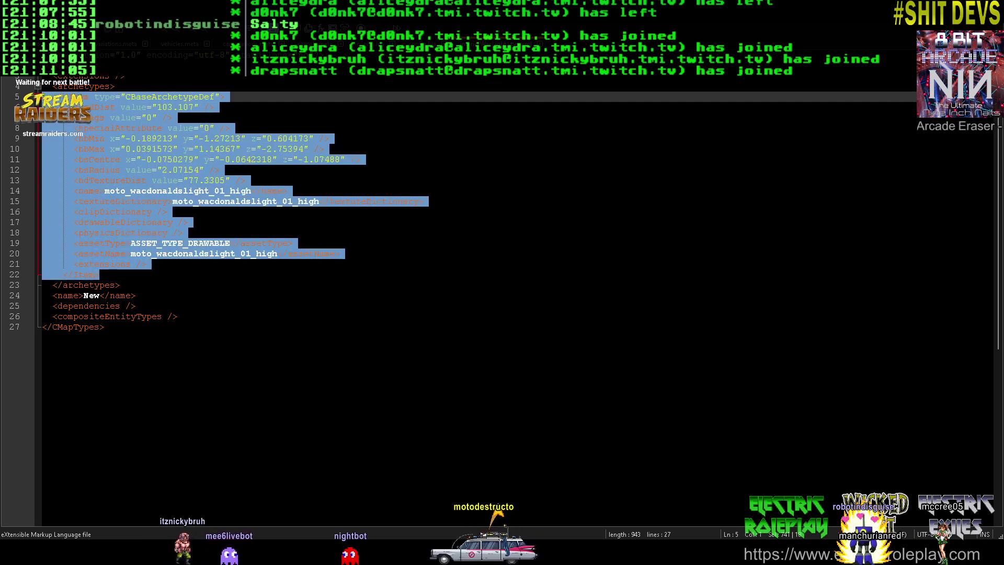
pyautogui.press('super+Down')
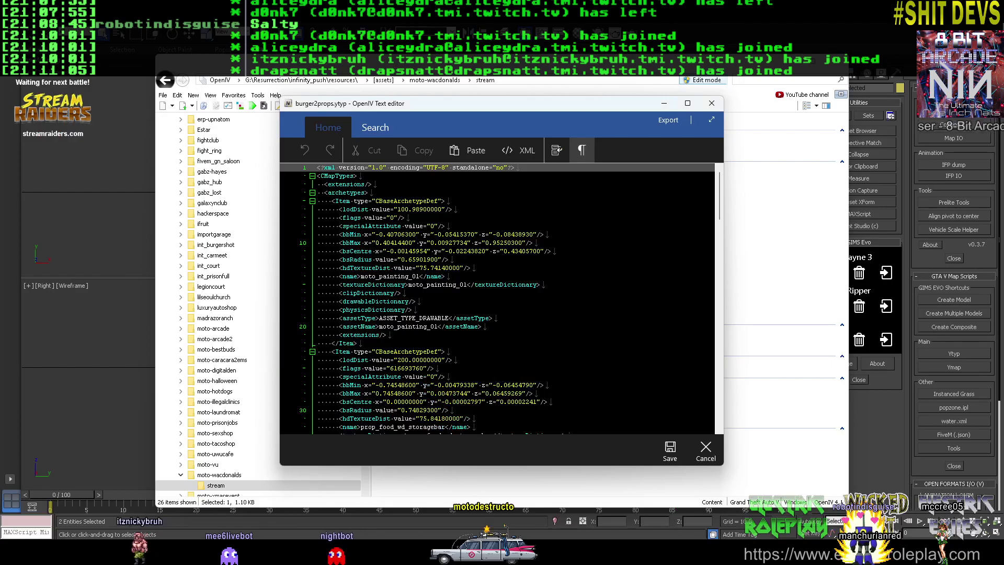
pyautogui.click(372, 192)
pyautogui.press('Return')
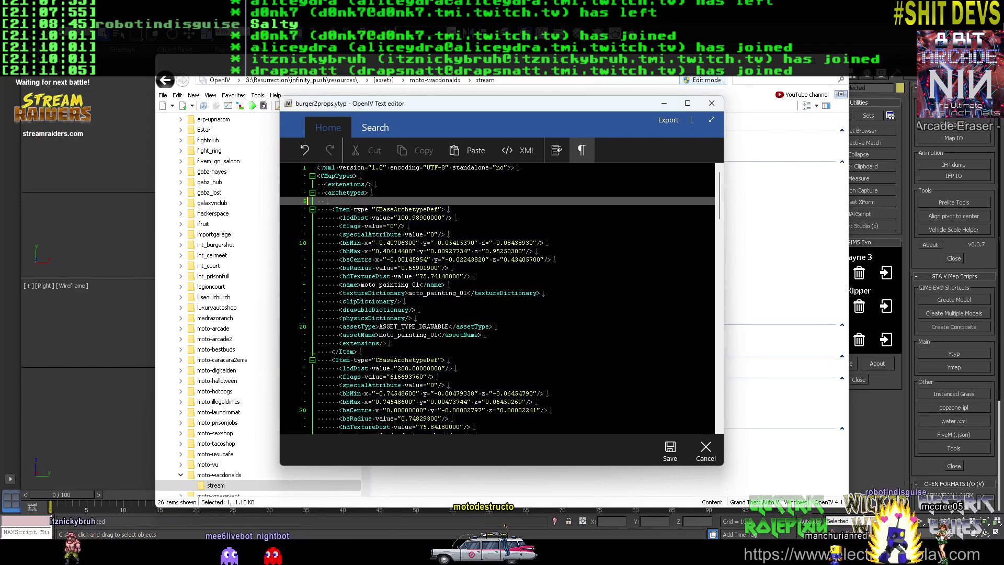
pyautogui.hotkey('shift', 'Home')
pyautogui.hotkey('ctrl', 'v')
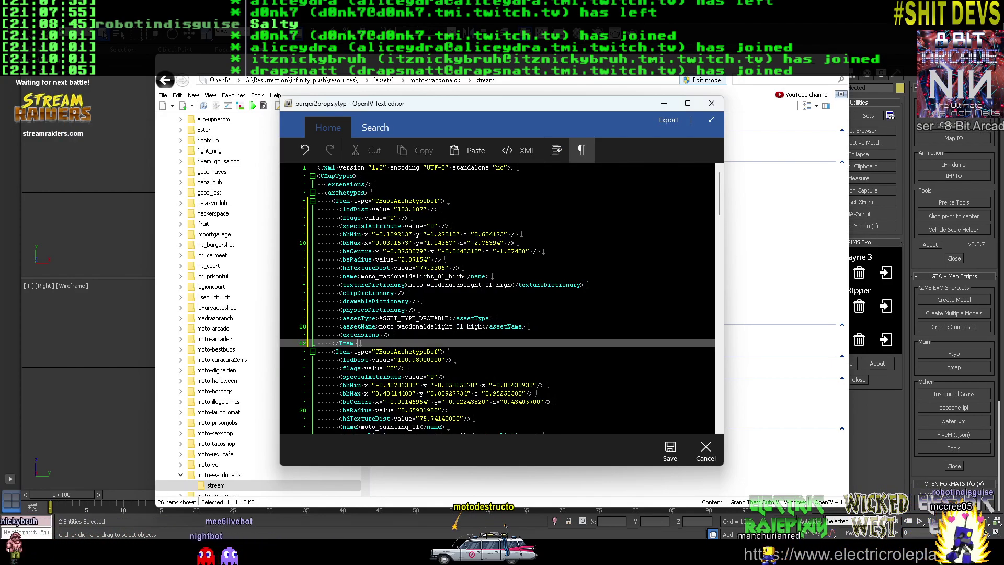
# Change the pasted item's name, textureDictionary and assetName to moto_wacdonaldslight_01 by removing the _high suffix
pyautogui.click(449, 276)
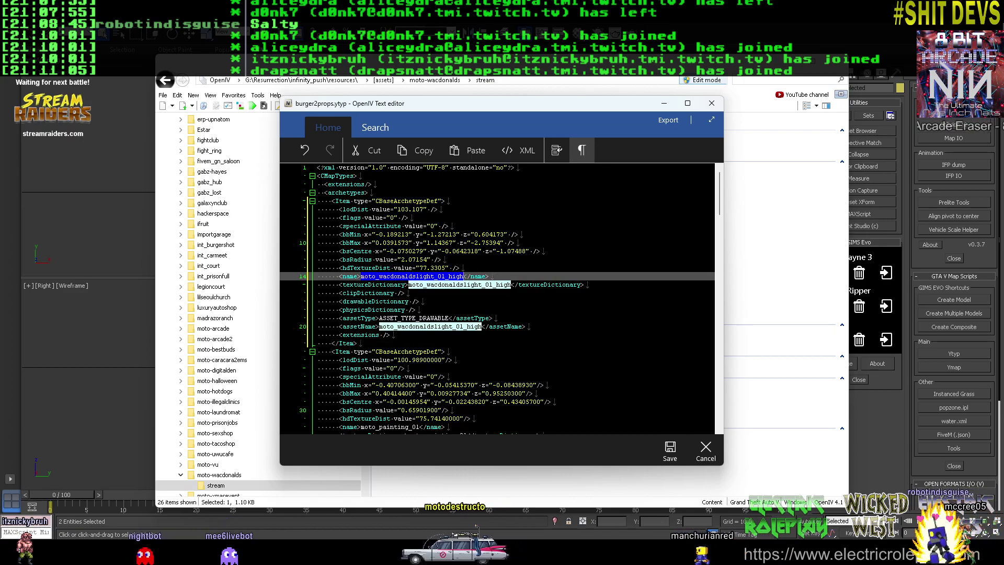
pyautogui.write('h')
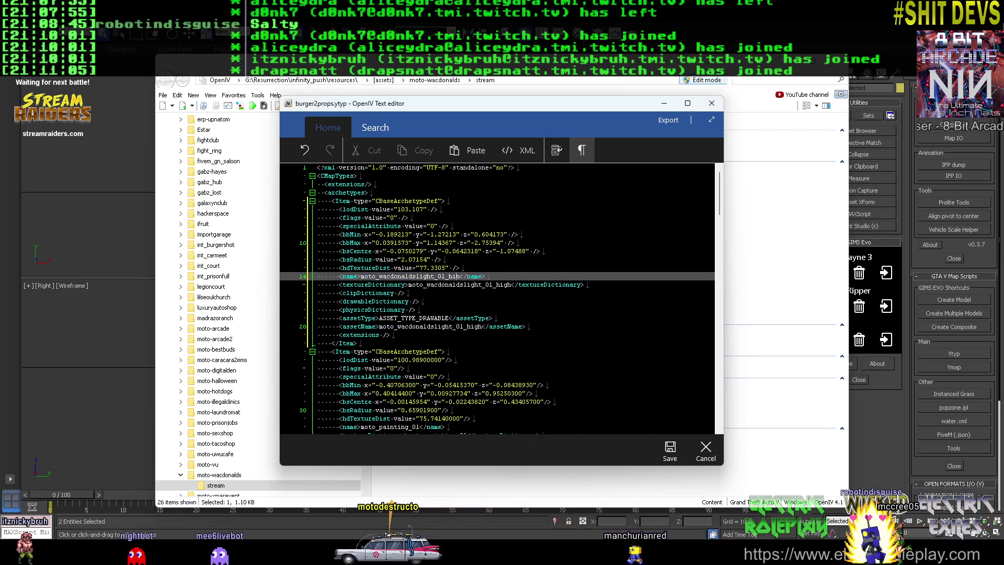
pyautogui.press('BackSpace')
pyautogui.press('BackSpace')
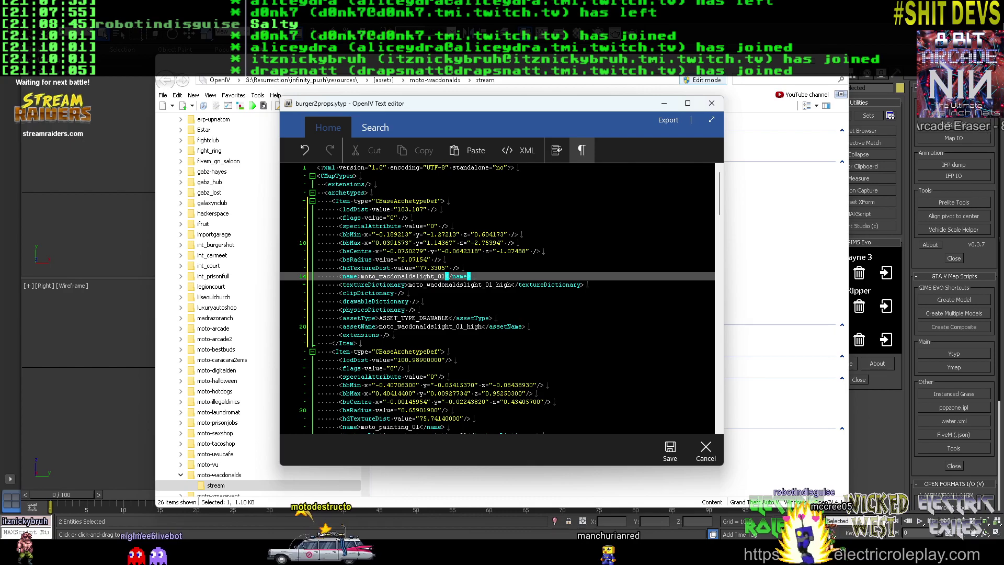
pyautogui.click(511, 284)
pyautogui.press('BackSpace')
pyautogui.press('BackSpace')
pyautogui.press('BackSpace')
pyautogui.press('BackSpace')
pyautogui.press('BackSpace')
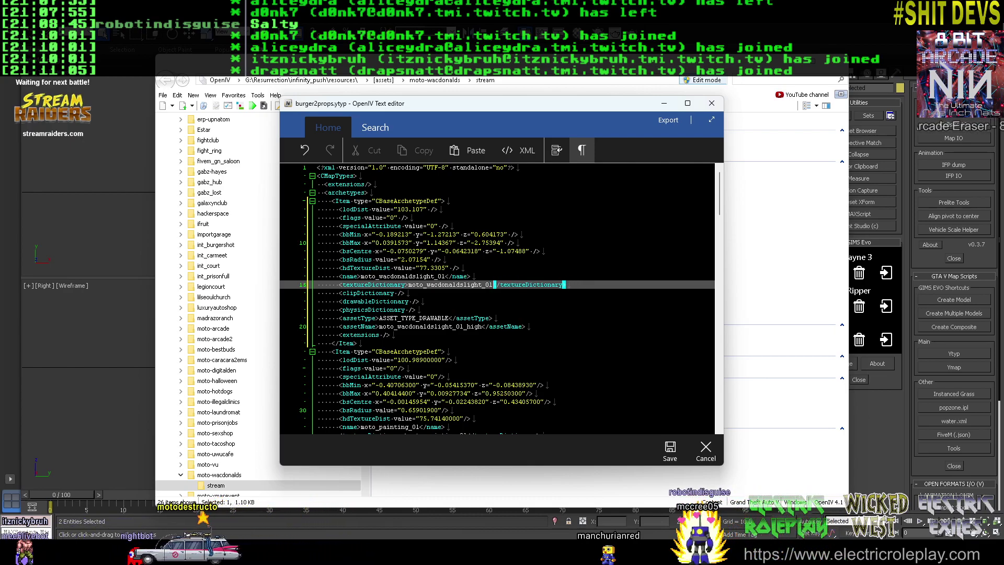
pyautogui.click(483, 326)
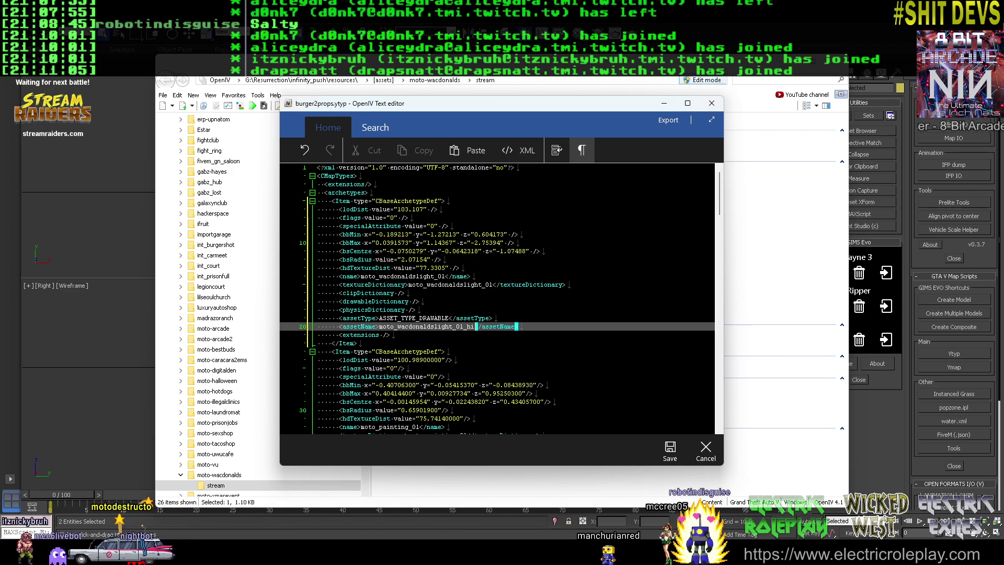
pyautogui.click(390, 335)
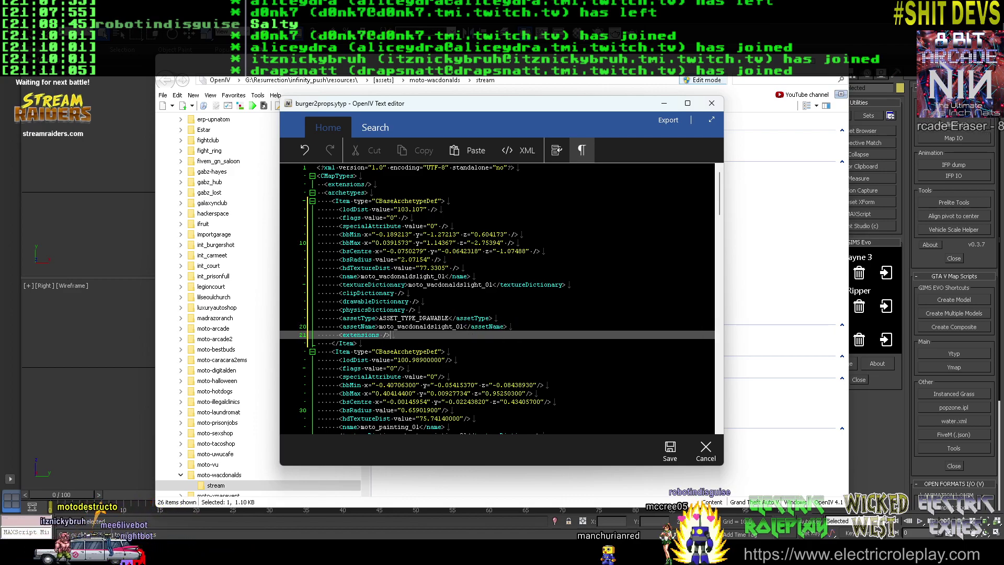
# Check the light item's name, textureDictionary and assetName against each other and against the moto_painting_01 item
pyautogui.doubleClick(421, 326)
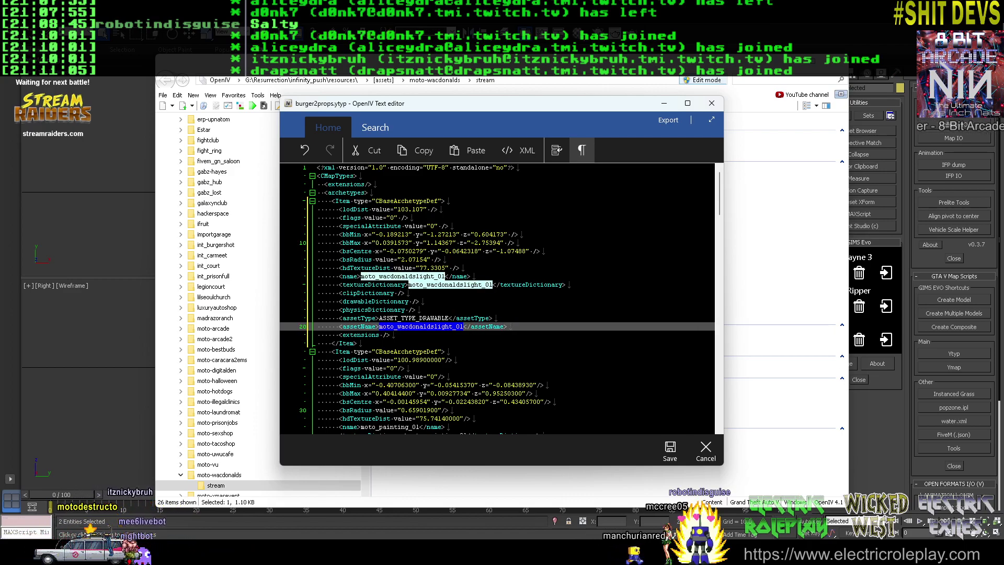
pyautogui.doubleClick(439, 285)
pyautogui.doubleClick(414, 276)
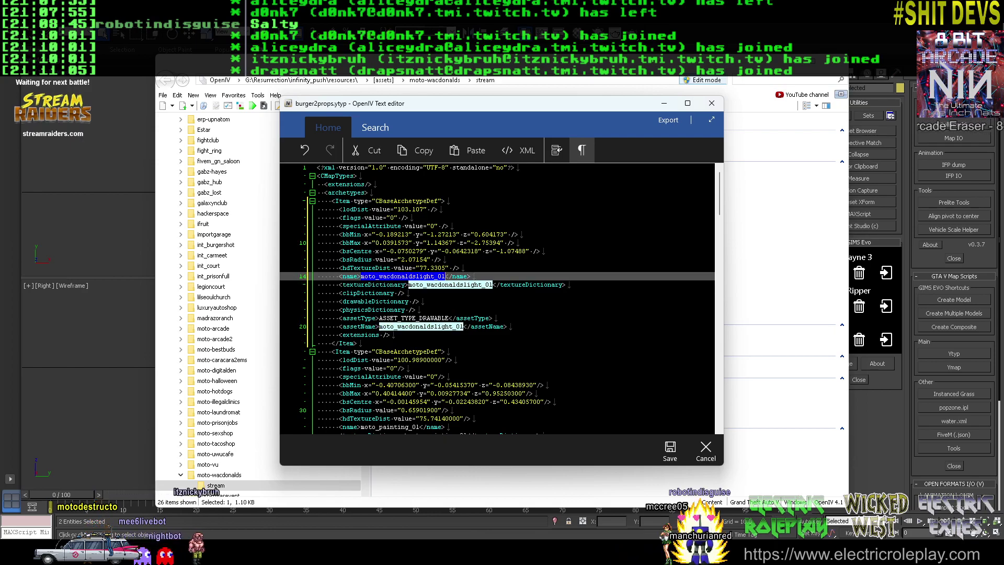
pyautogui.scroll(-3, 496, 298)
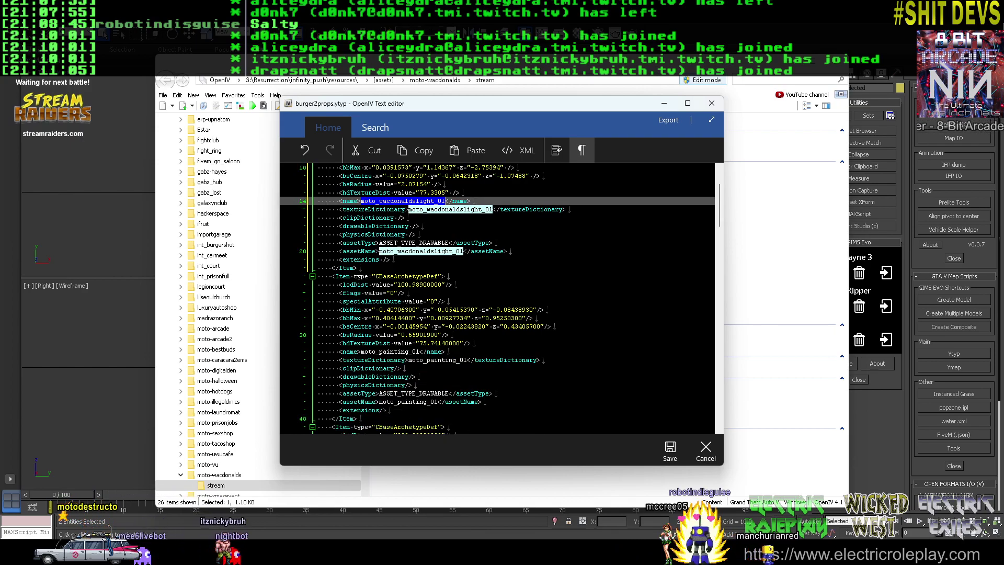
pyautogui.doubleClick(439, 360)
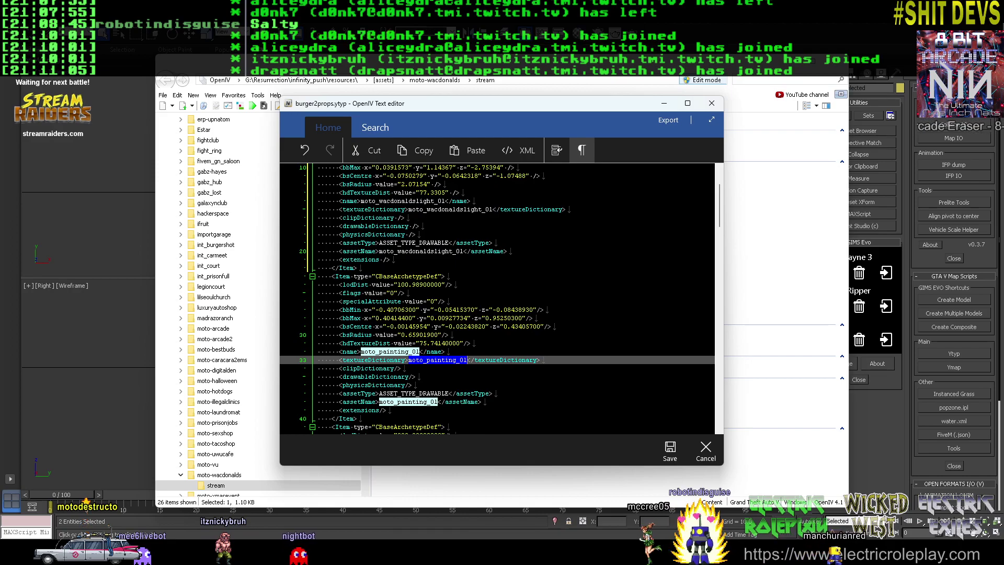
pyautogui.doubleClick(422, 252)
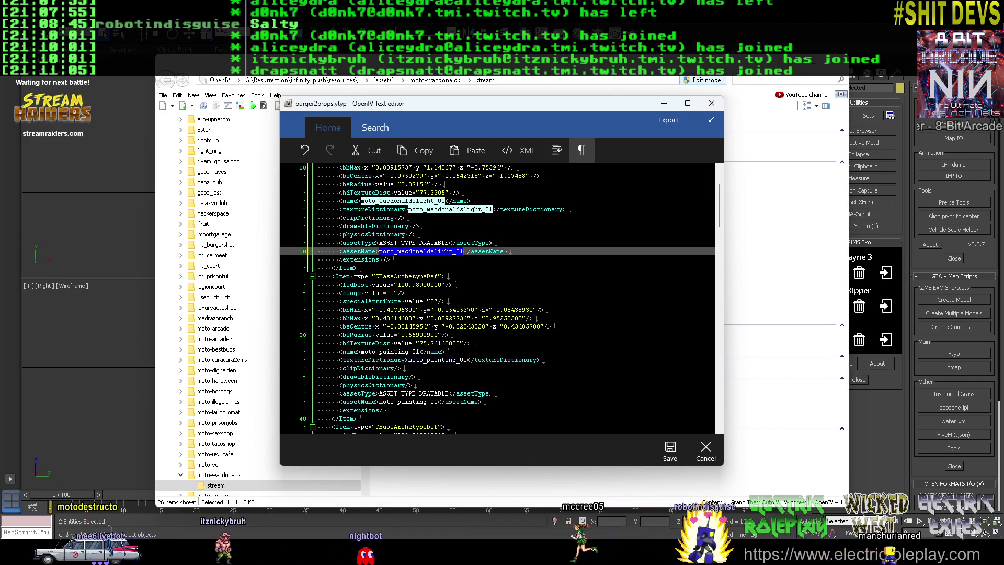
# Save burger2props.ytyp and import moto_wacdonaldslight_01.odr from the Wacdonalds revamp folder into the stream folder through openFormats
pyautogui.scroll(3, 497, 298)
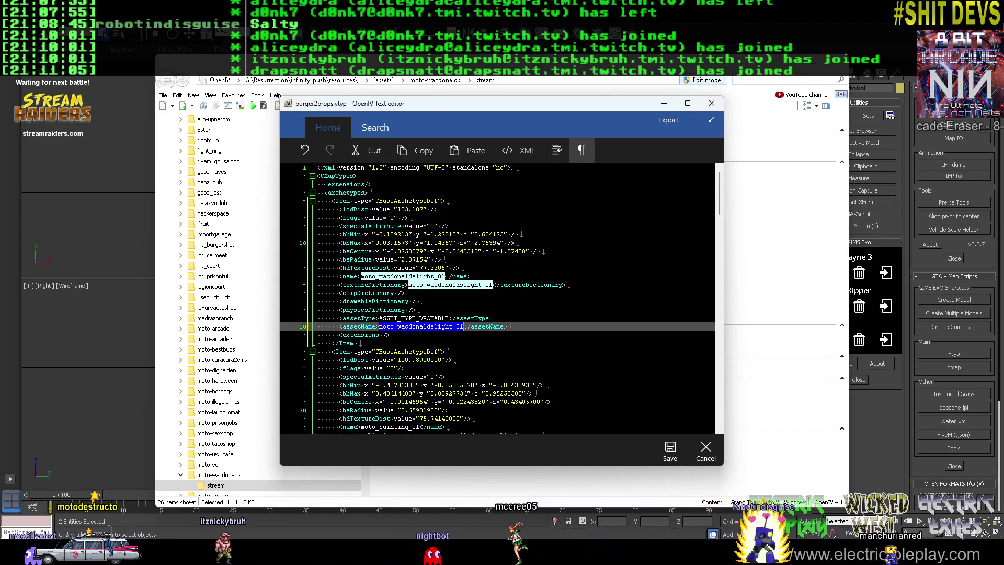
pyautogui.click(670, 451)
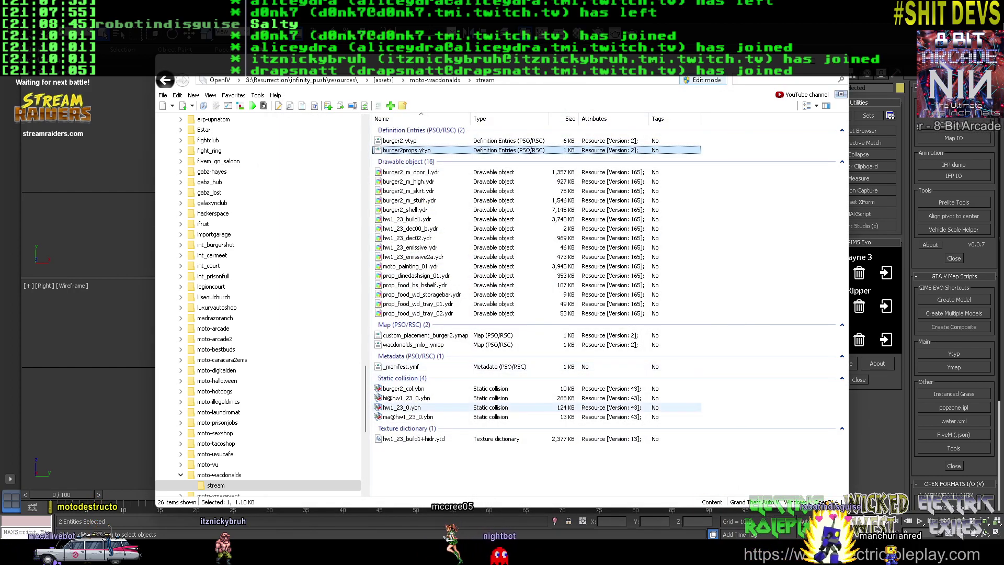
pyautogui.rightClick(753, 277)
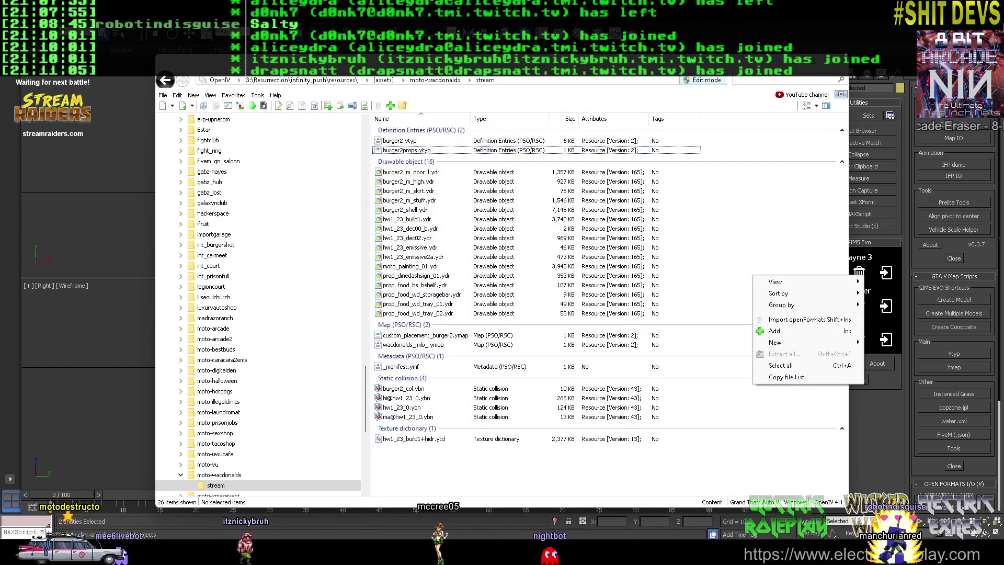
pyautogui.click(800, 320)
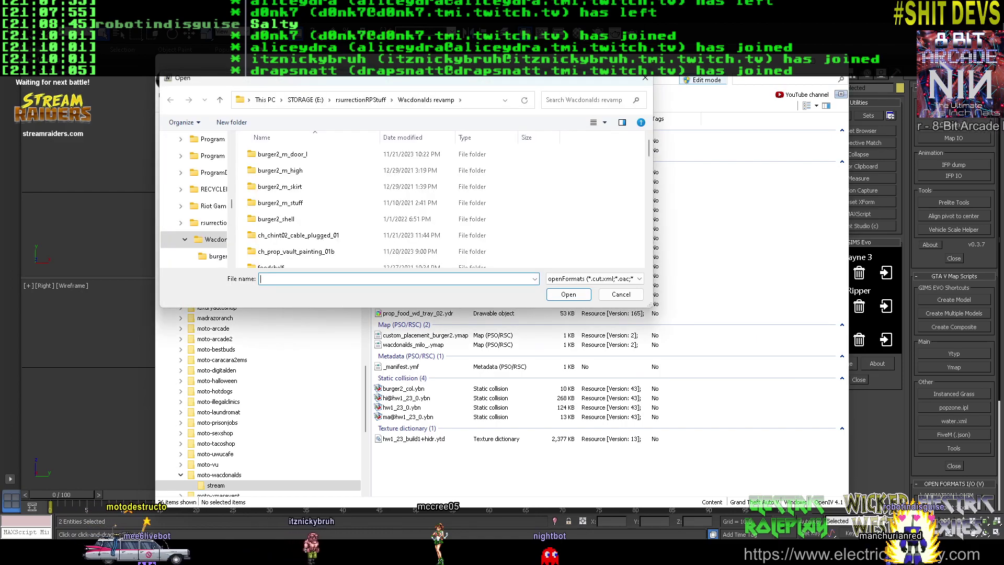
pyautogui.scroll(-6, 402, 235)
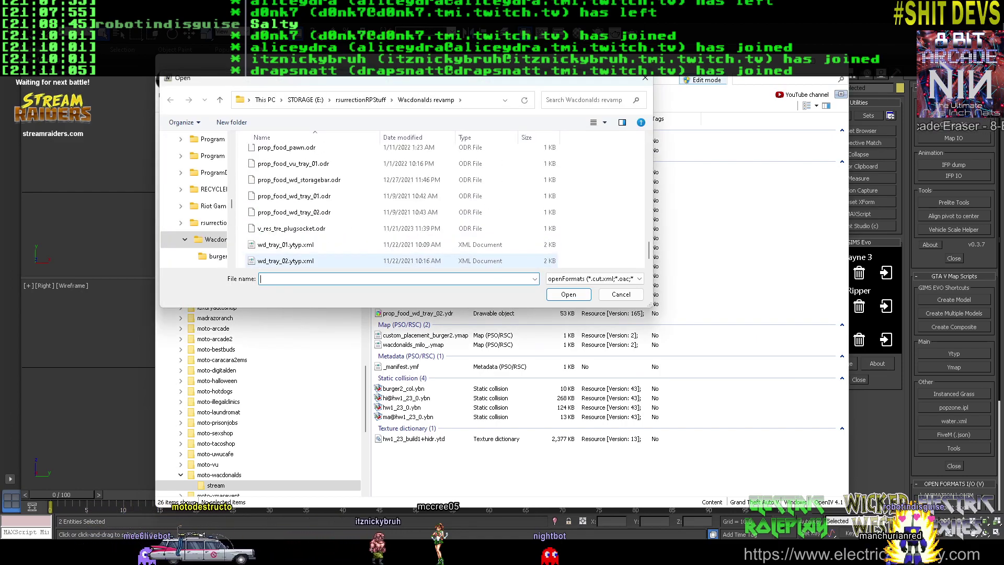
pyautogui.scroll(3, 402, 209)
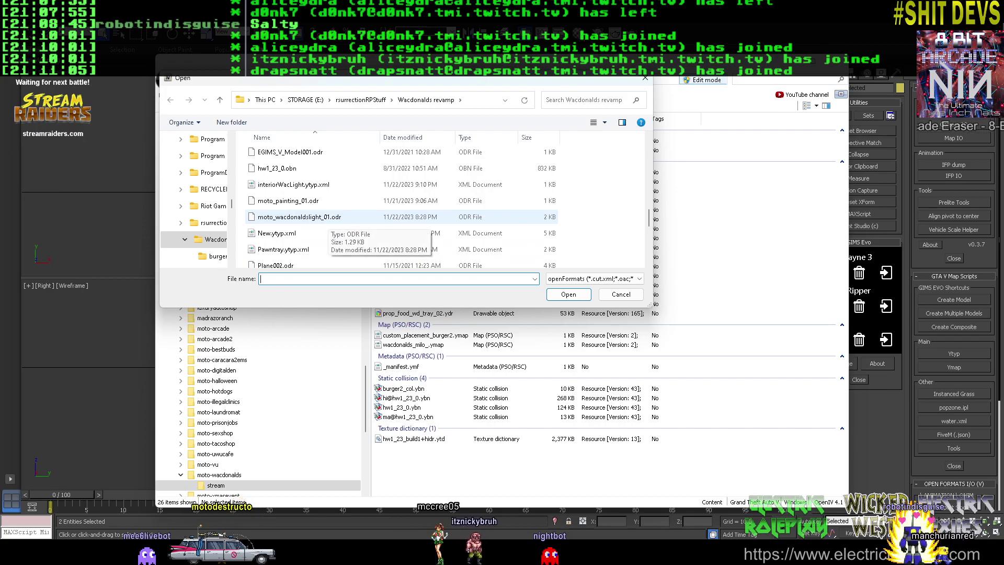
pyautogui.doubleClick(299, 217)
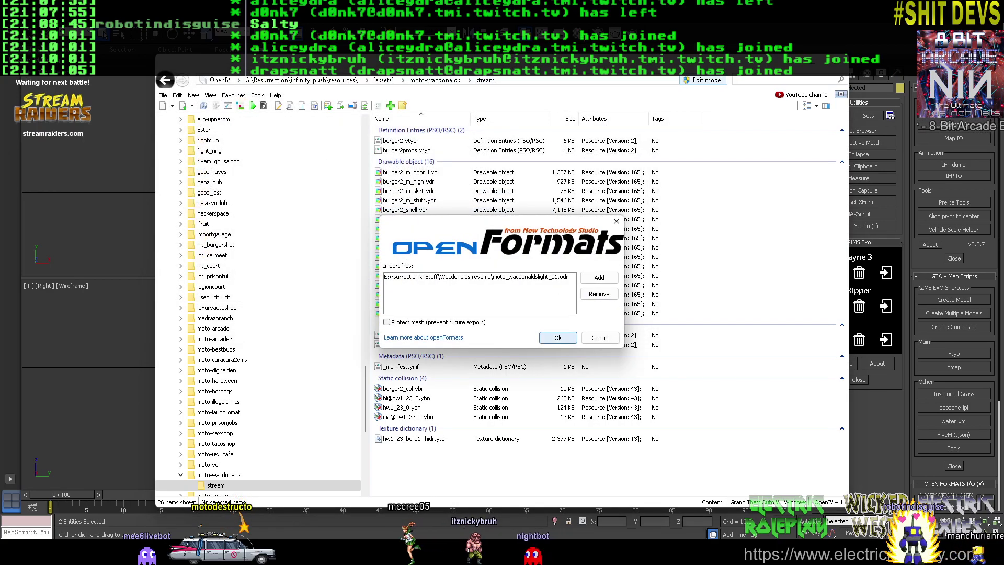
pyautogui.press('Return')
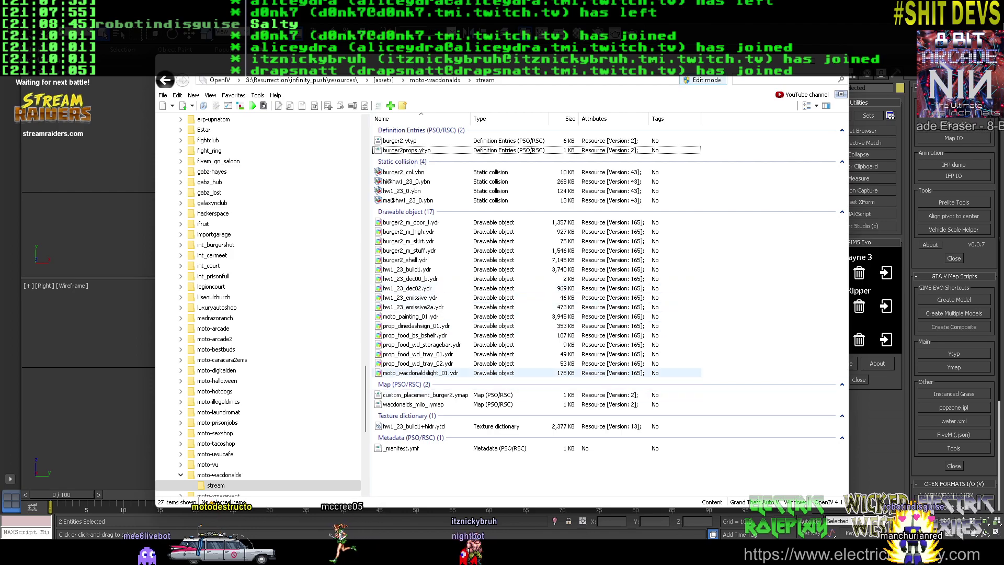
# Preview the imported moto_wacdonaldslight_01.ydr in the model viewer, rotating the light to inspect it, and close the viewer
pyautogui.click(421, 373)
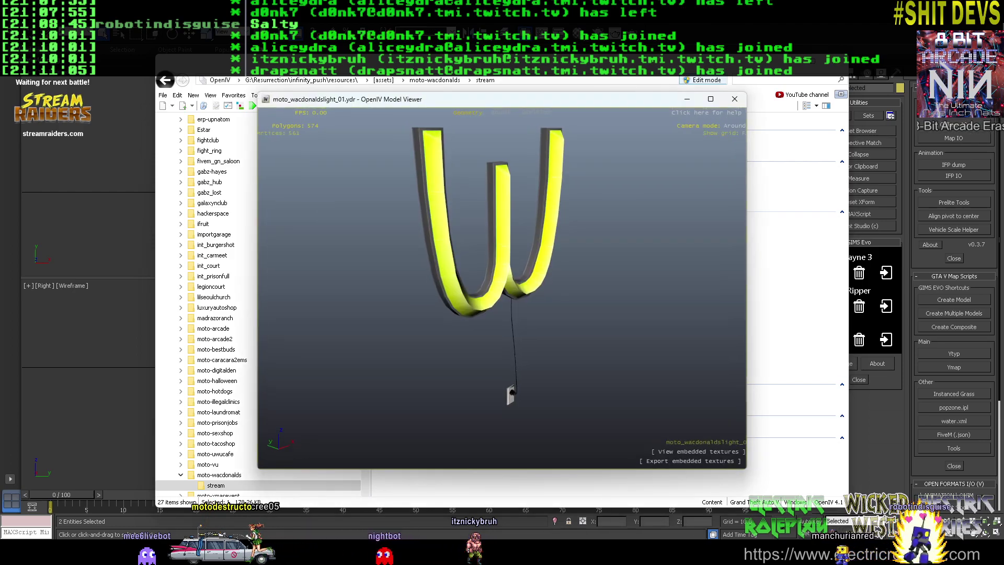
pyautogui.moveTo(421, 373); pyautogui.dragTo(507, 372)
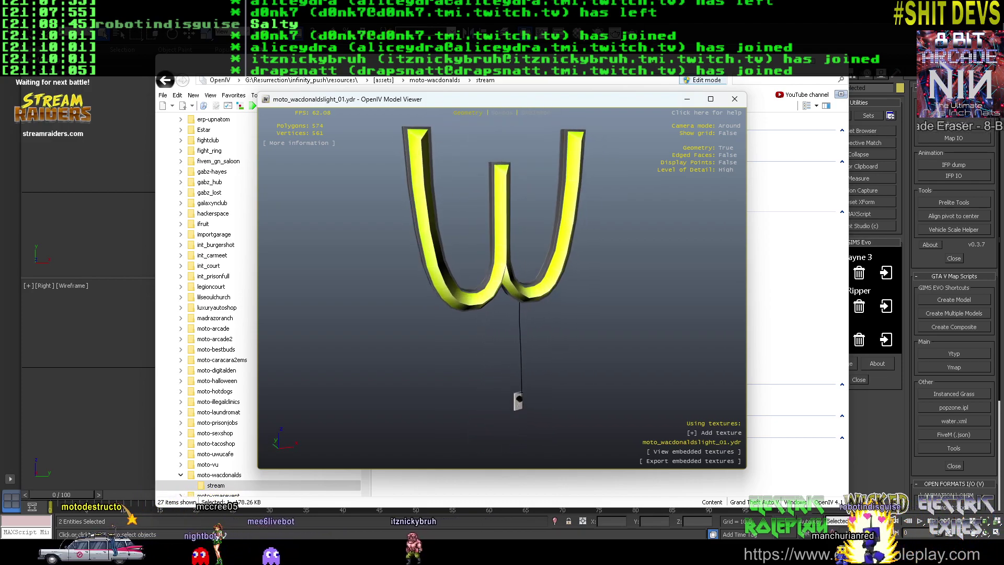
pyautogui.press('Escape')
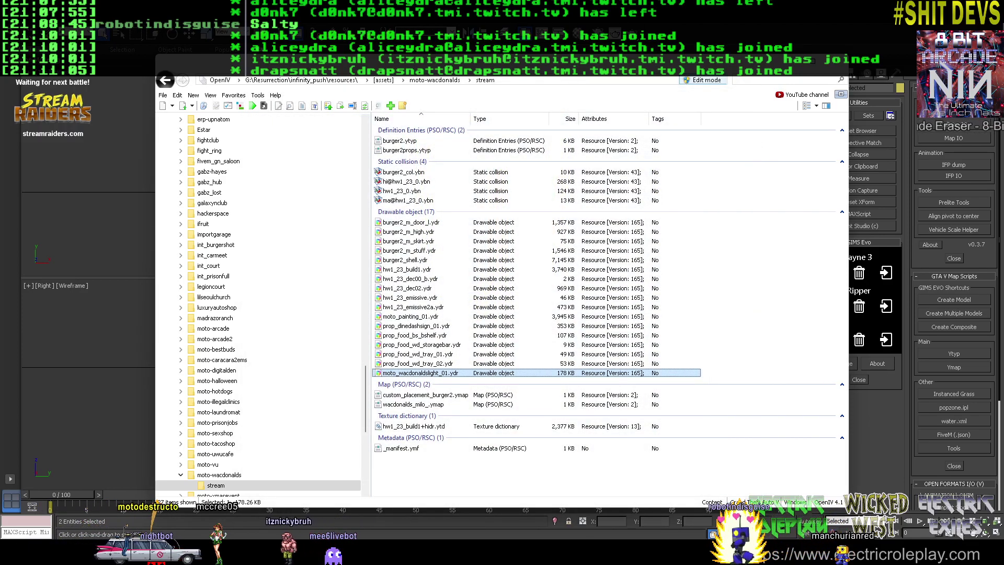
# Switch to the running game client and shut it down with the console command quit
pyautogui.hotkey('alt', 'Tab')
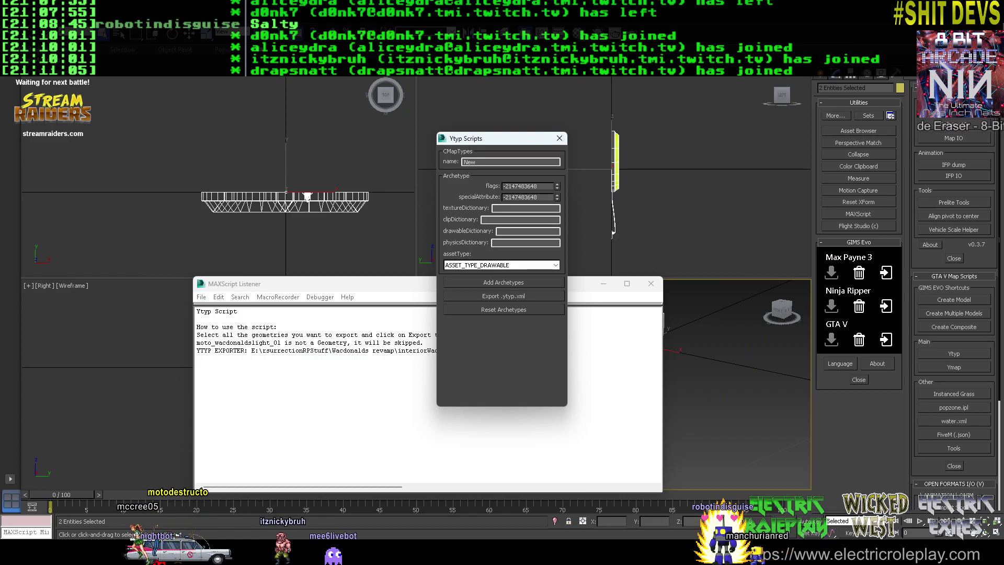
pyautogui.hotkey('alt', 'Tab')
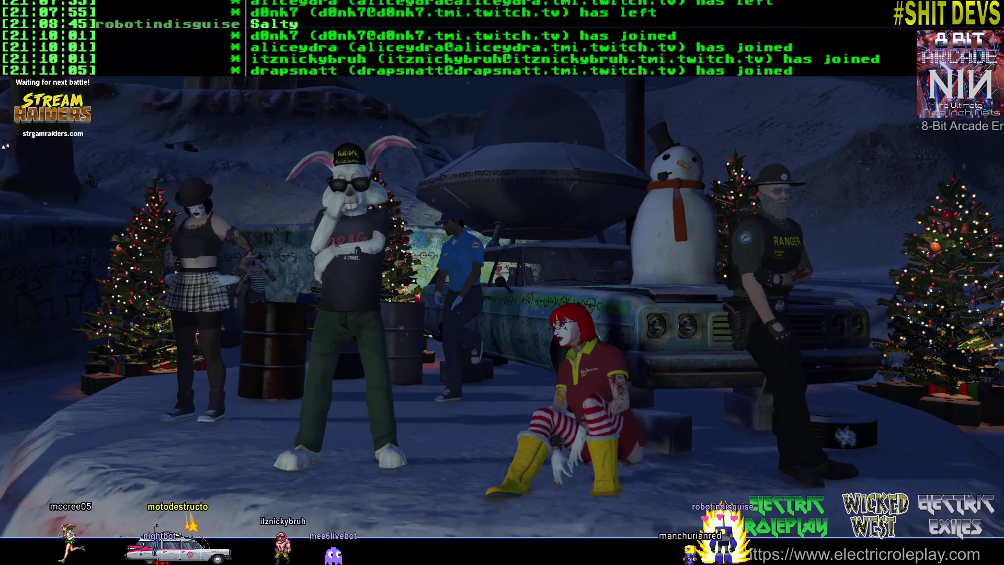
pyautogui.press('F8')
pyautogui.write('quit')
pyautogui.press('Return')
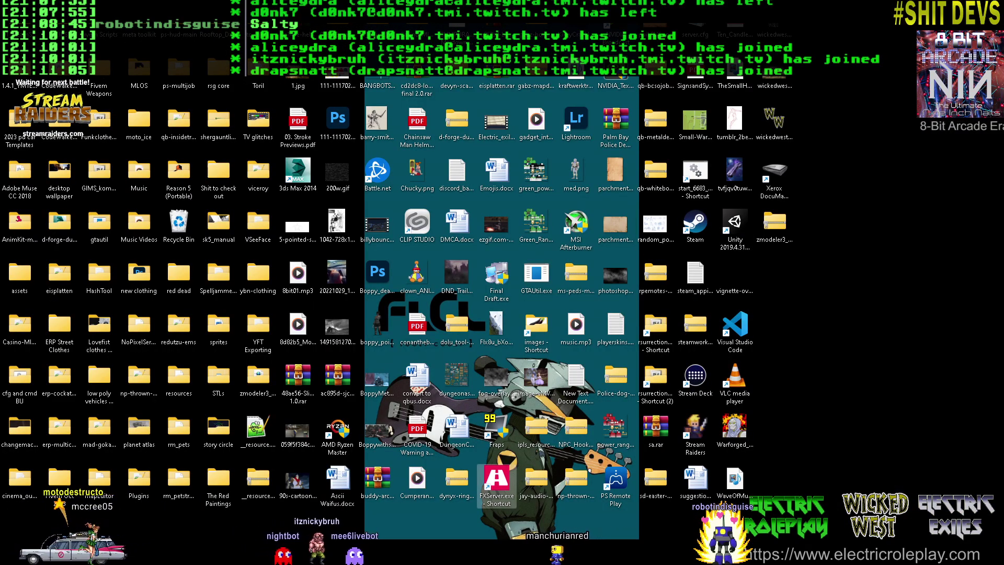
# Maximise the window and end the game client's server loading session with the console command quit
pyautogui.press('super+Up')
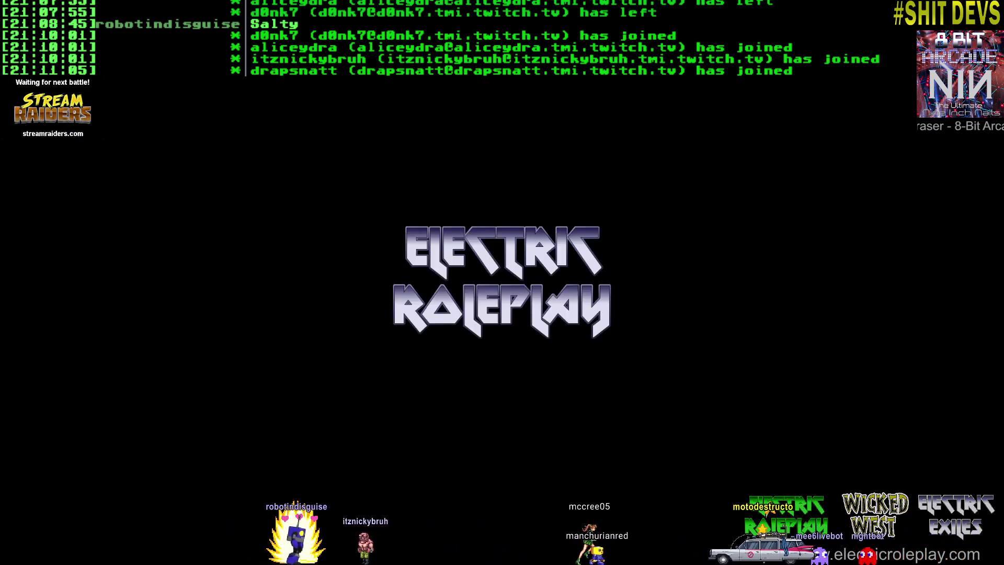
pyautogui.write('quit')
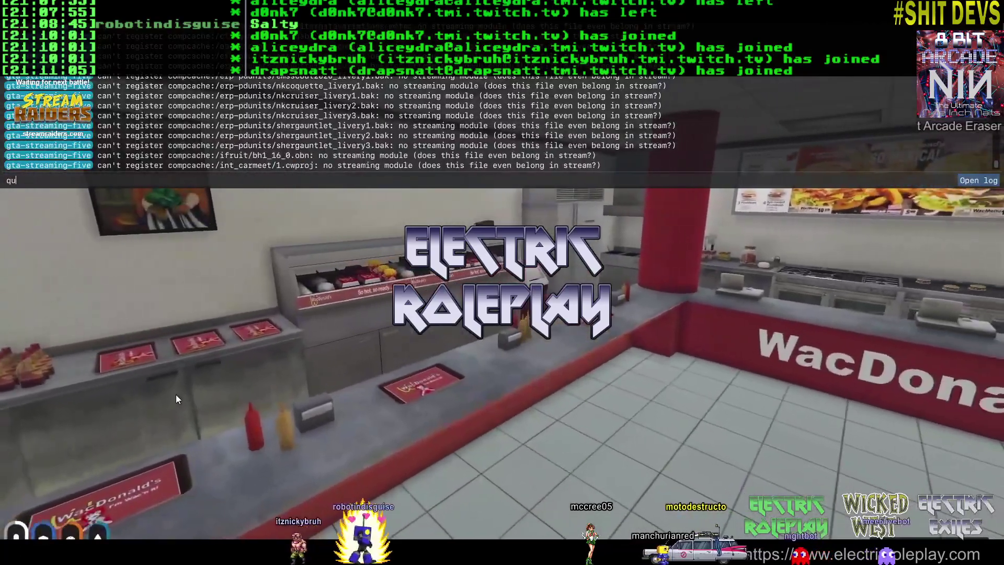
pyautogui.press('Return')
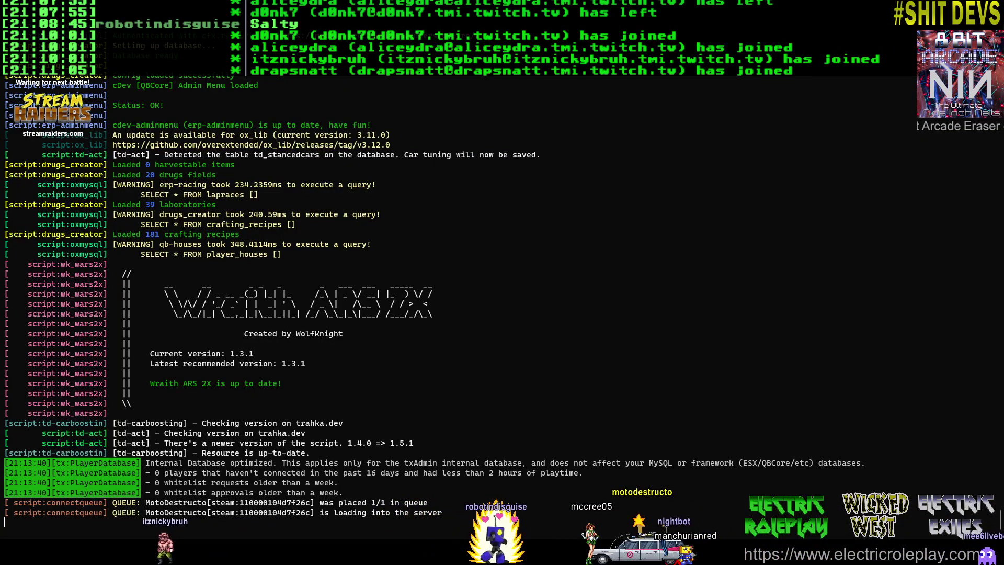
# Switch to OpenIV, show the moto-wacdonalds resource folder in Windows Explorer, and move the Explorer window clear of OpenIV
pyautogui.hotkey('alt', 'Tab')
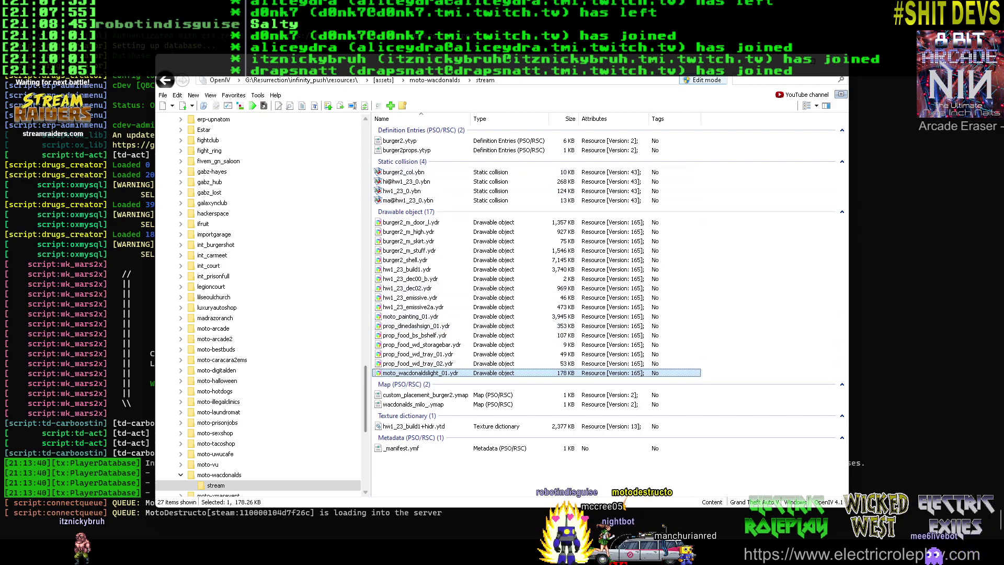
pyautogui.click(219, 475)
pyautogui.rightClick(226, 474)
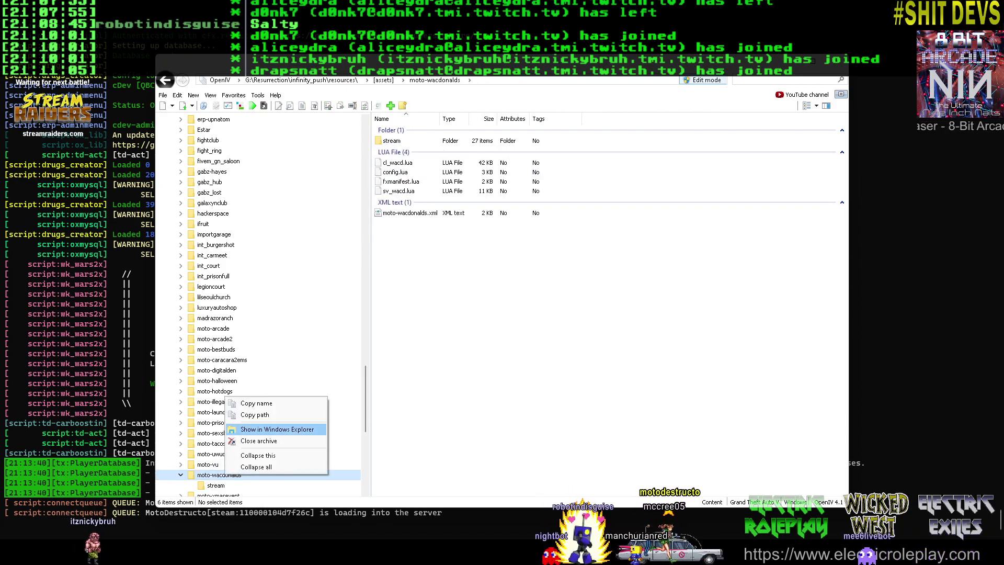
pyautogui.click(277, 429)
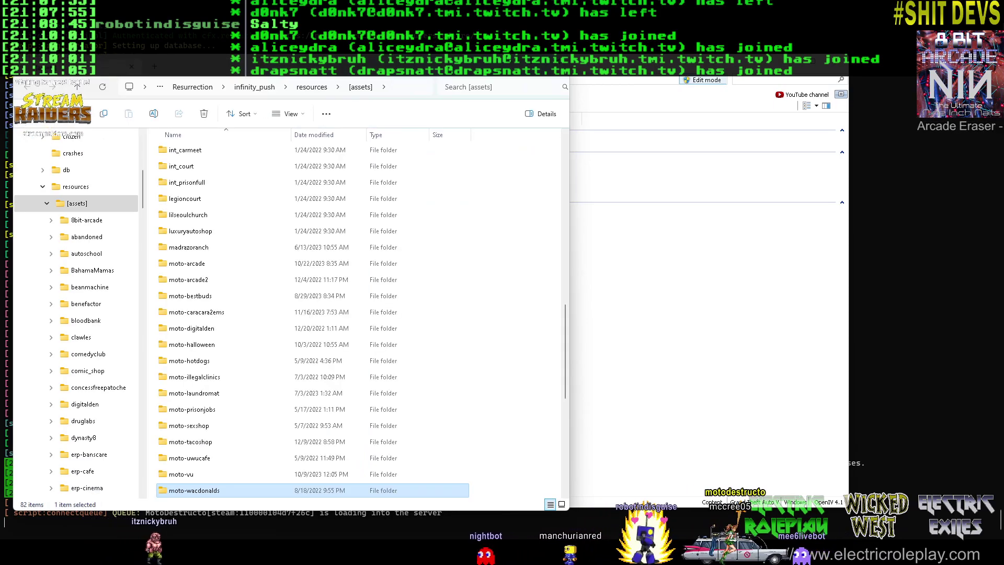
pyautogui.moveTo(376, 66); pyautogui.dragTo(0, 156)
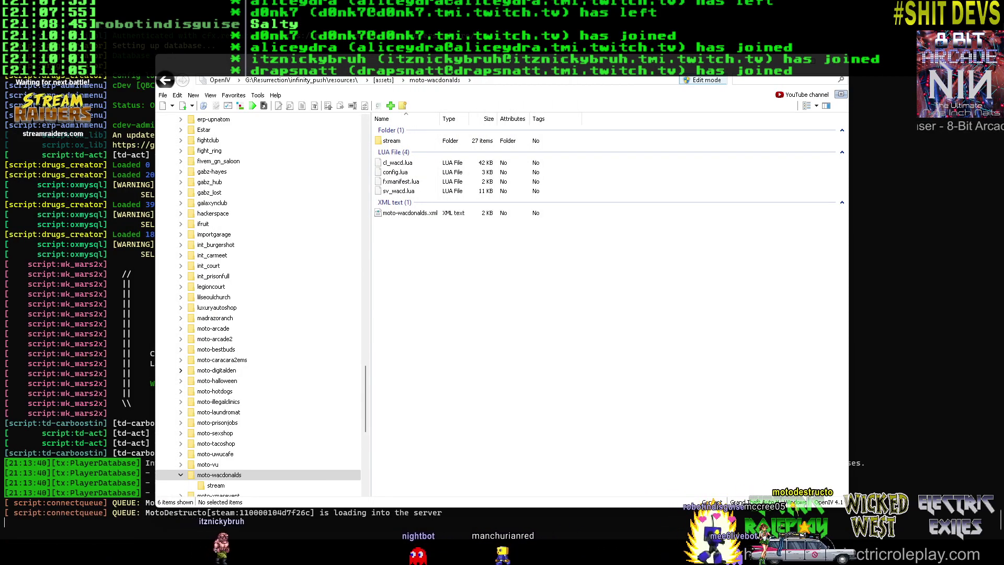
# Open the mods/update/x64/dlcpacks folder in the GTA V tree
pyautogui.scroll(20, 262, 303)
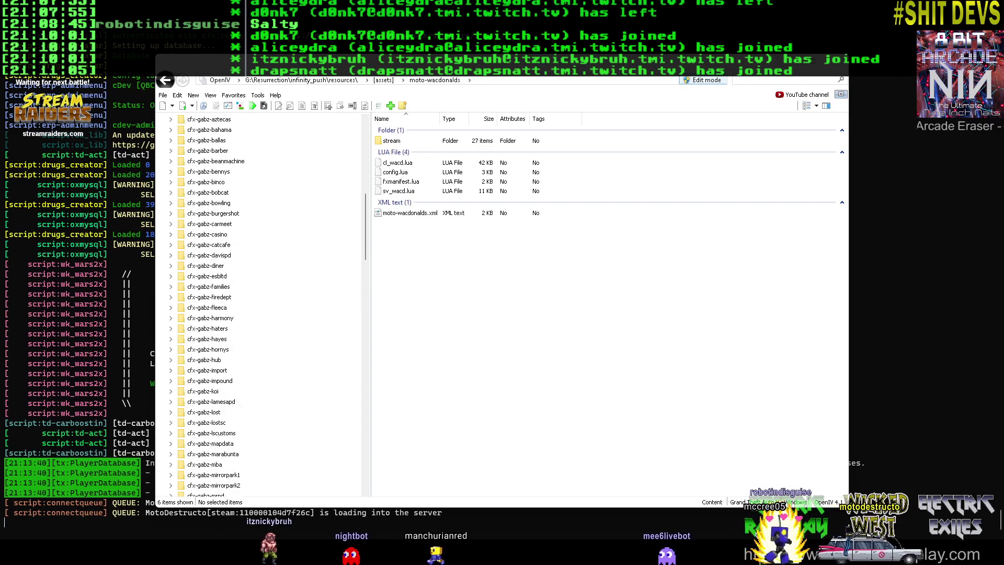
pyautogui.scroll(13, 261, 304)
pyautogui.click(194, 129)
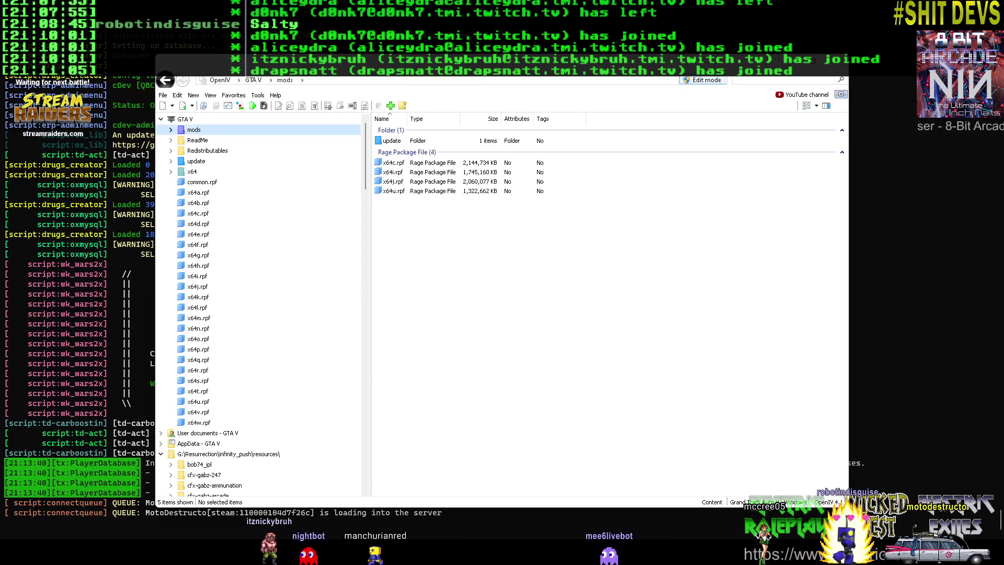
pyautogui.click(170, 130)
pyautogui.doubleClick(206, 141)
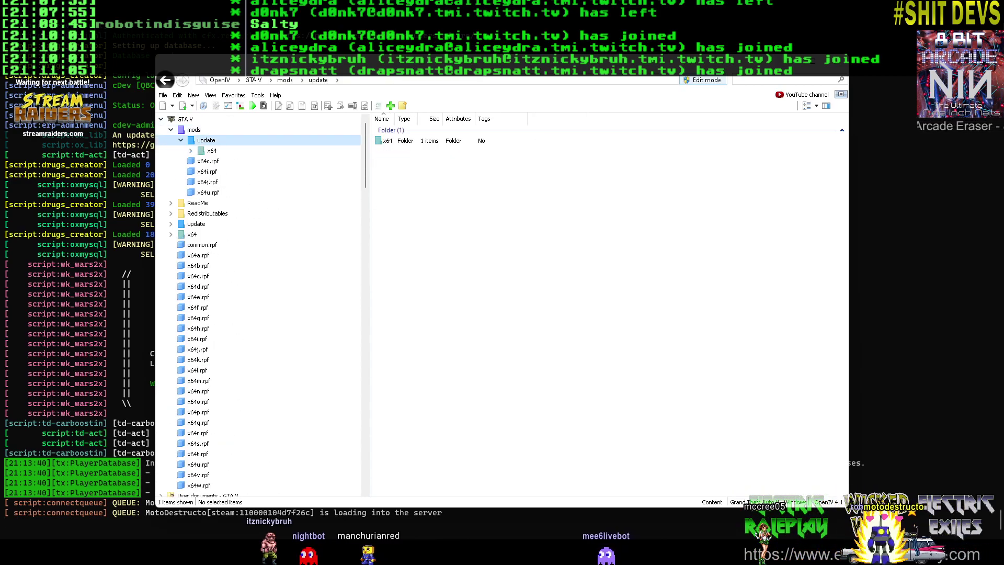
pyautogui.click(190, 151)
pyautogui.doubleClick(227, 161)
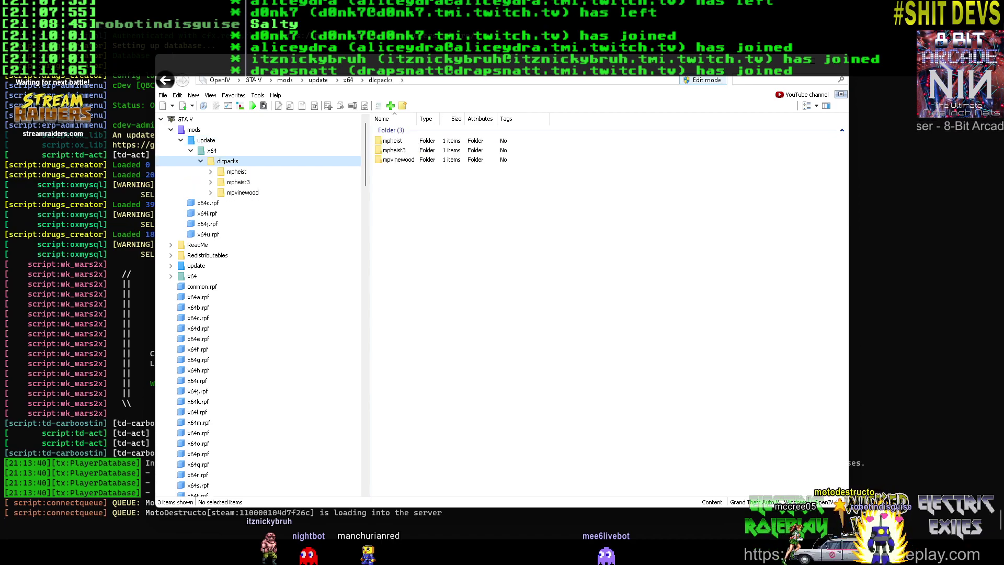
# Open the interiors folder inside mpheist3/dlc.rpf under x64/levels/gta5
pyautogui.doubleClick(238, 182)
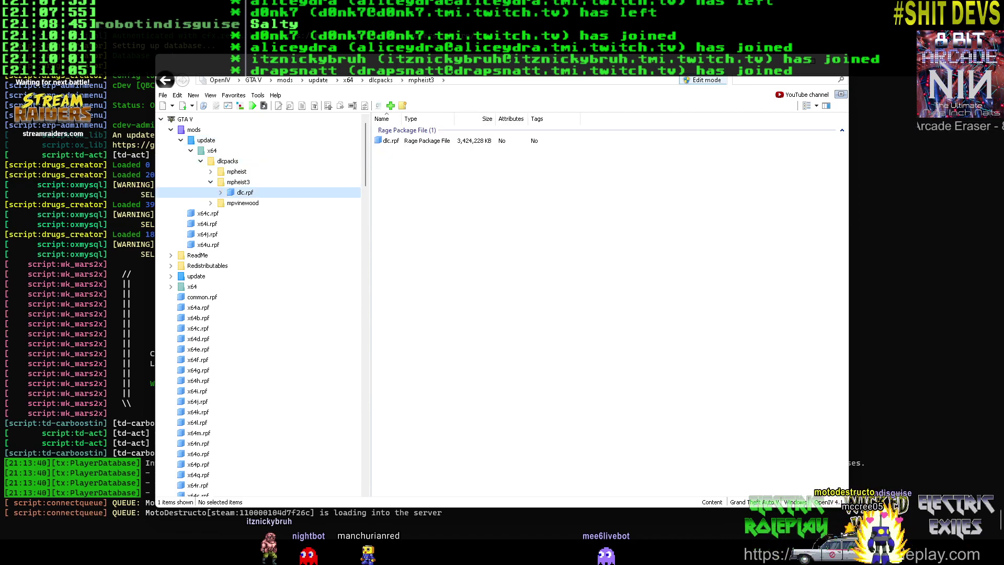
pyautogui.doubleClick(245, 193)
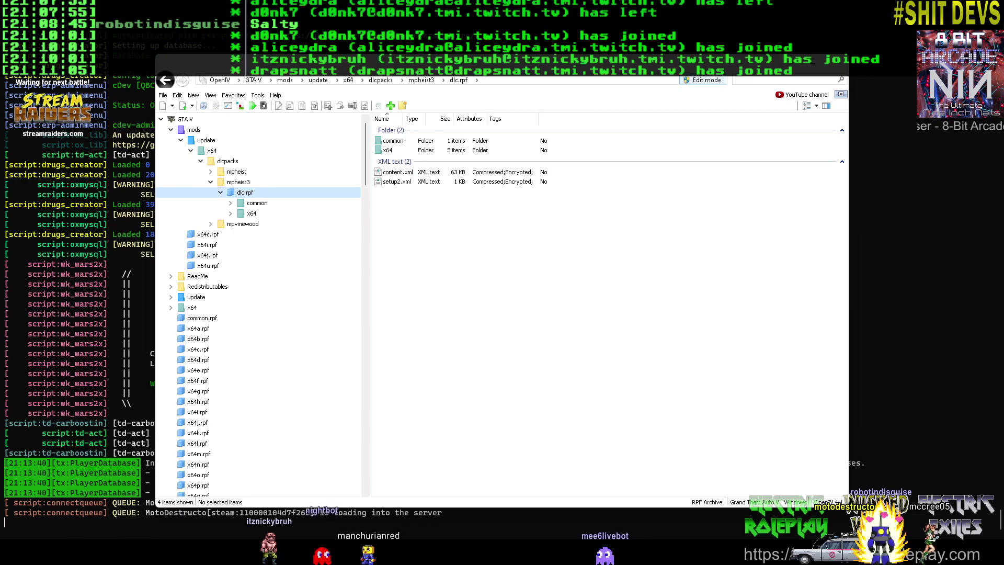
pyautogui.doubleClick(252, 213)
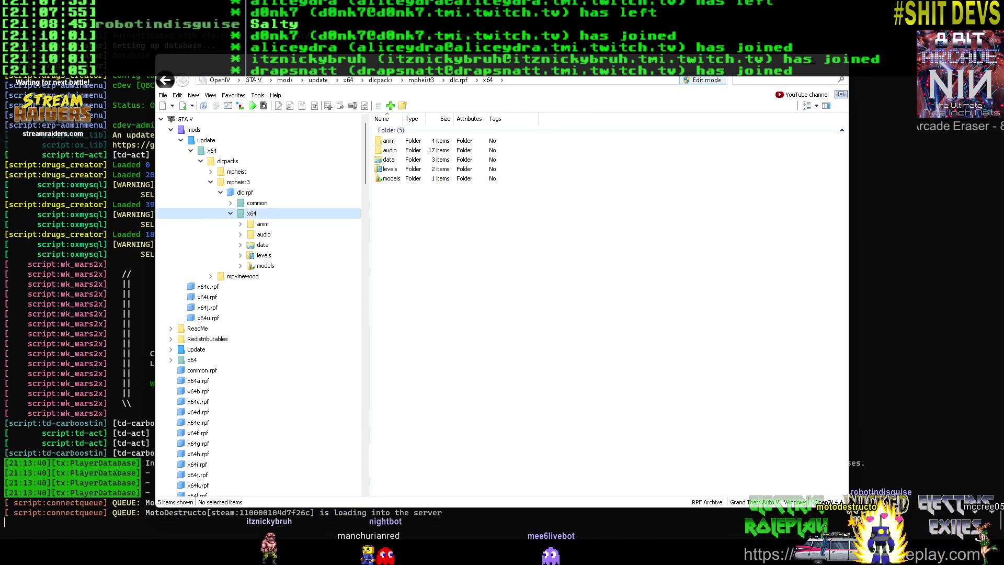
pyautogui.doubleClick(263, 256)
pyautogui.doubleClick(272, 266)
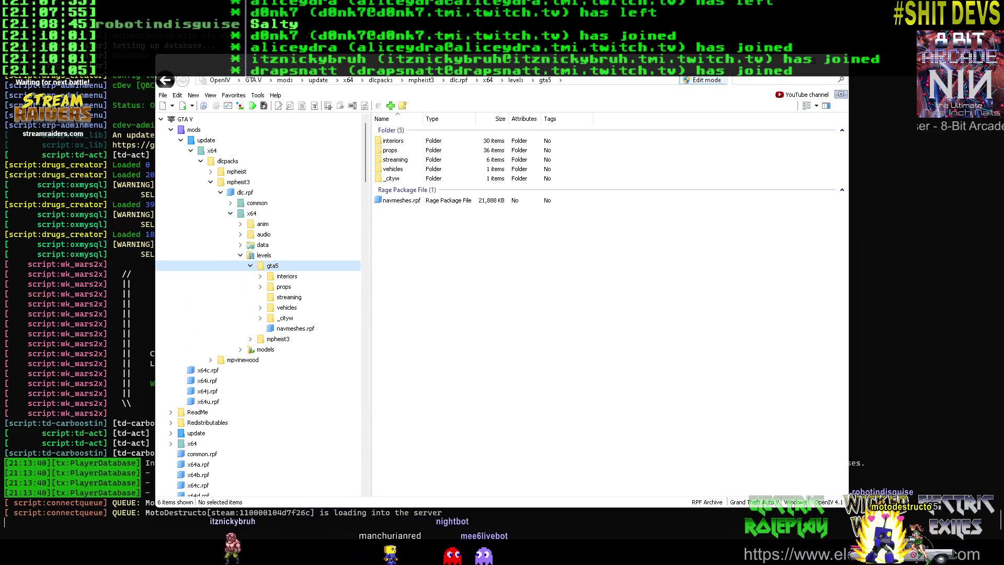
pyautogui.doubleClick(286, 276)
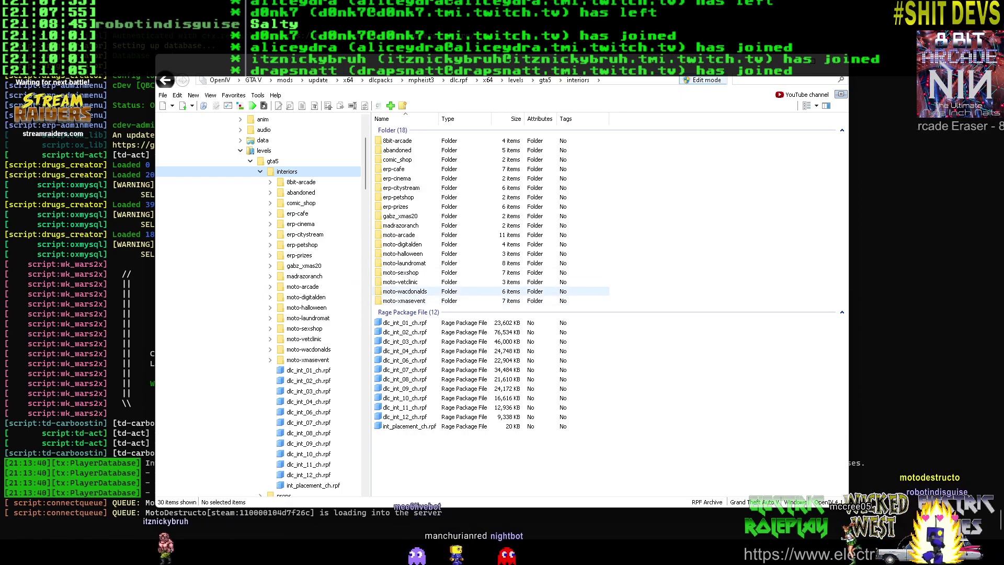
# Permanently delete the old moto-wacdonalds folder from the interiors folder of the mpheist3 dlc.rpf
pyautogui.click(405, 291)
pyautogui.press('Delete')
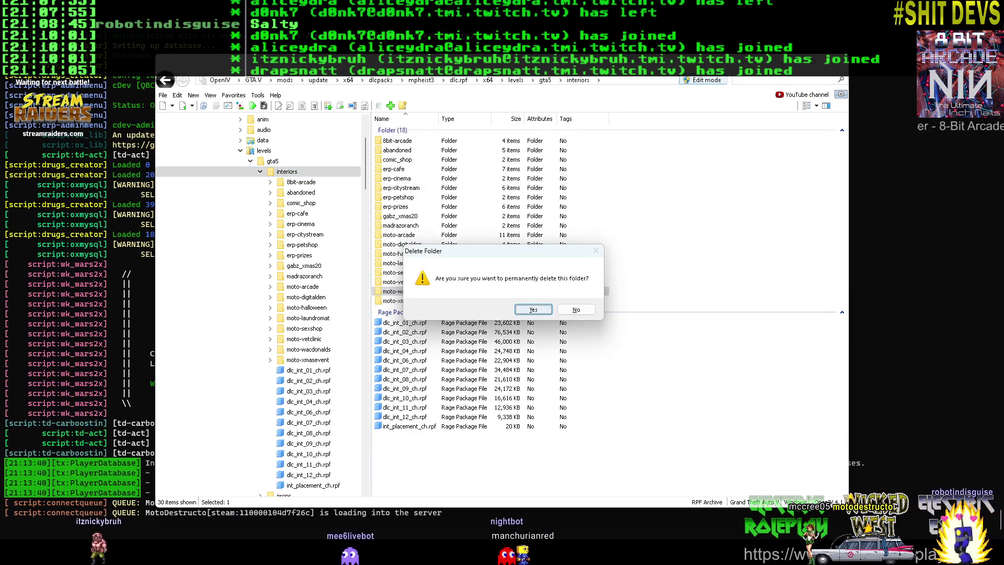
pyautogui.press('Return')
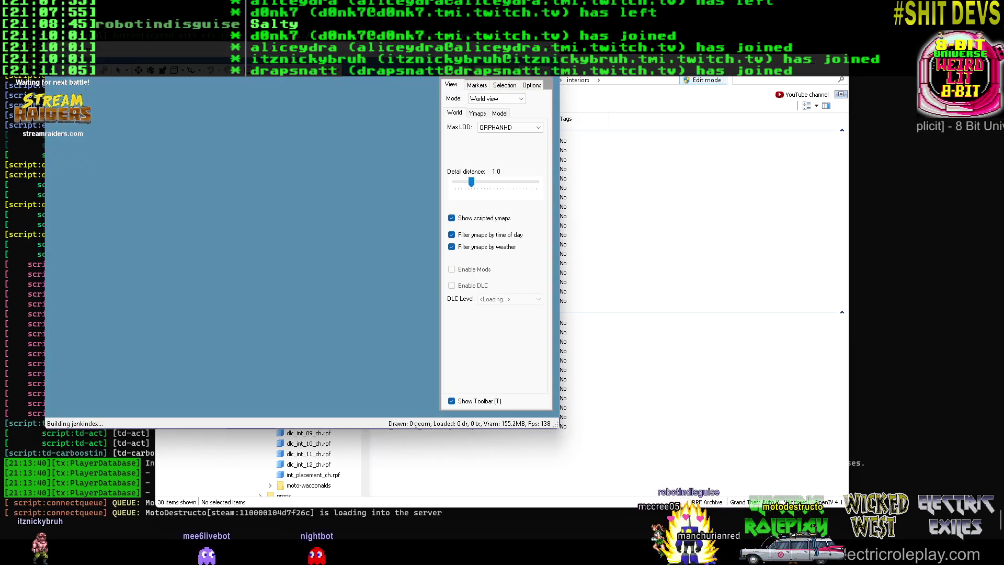
# Maximise the CodeWalker world view window and enable both mods and DLC at DLC level mp2023_01_g9ec
pyautogui.click(523, 50)
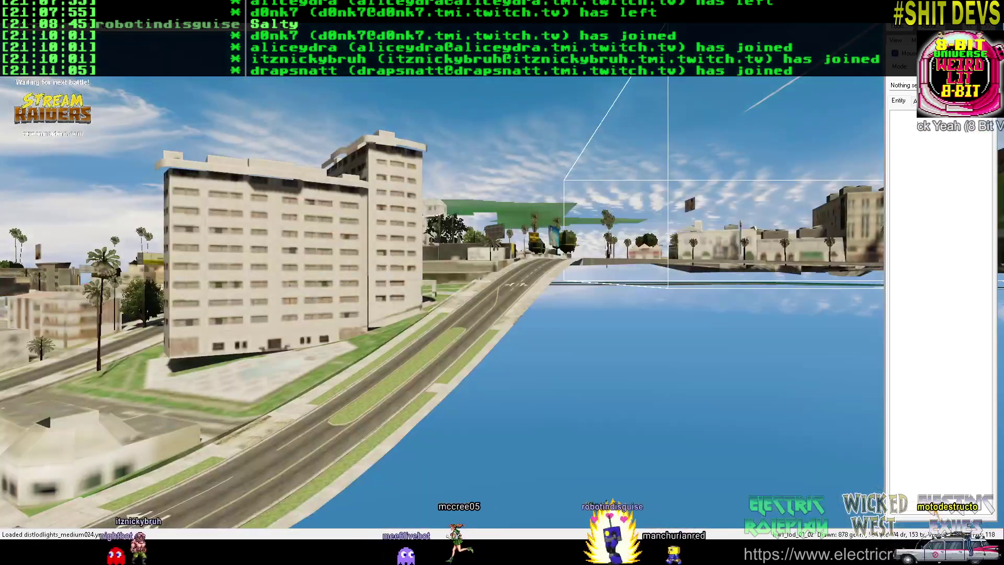
pyautogui.click(897, 225)
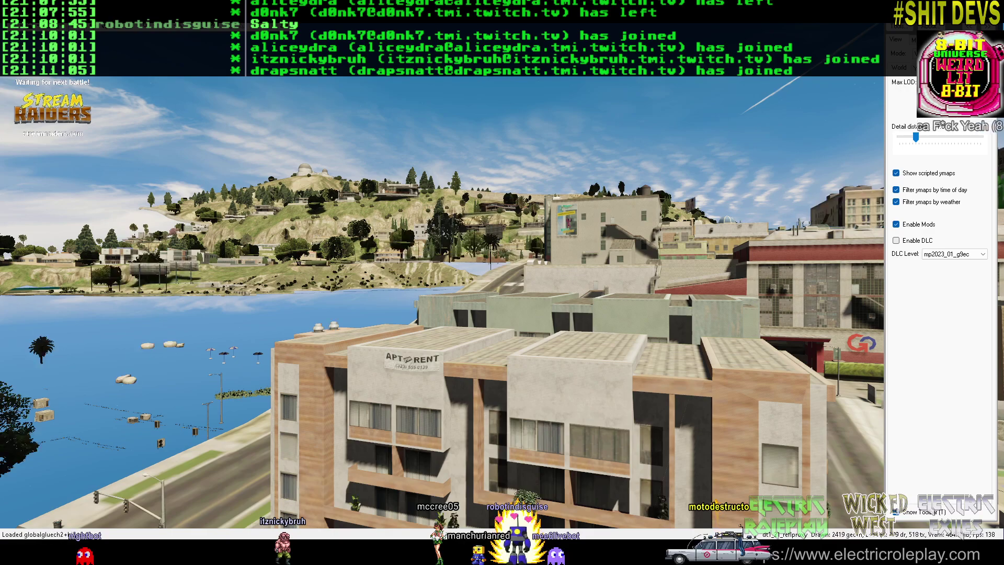
pyautogui.click(897, 241)
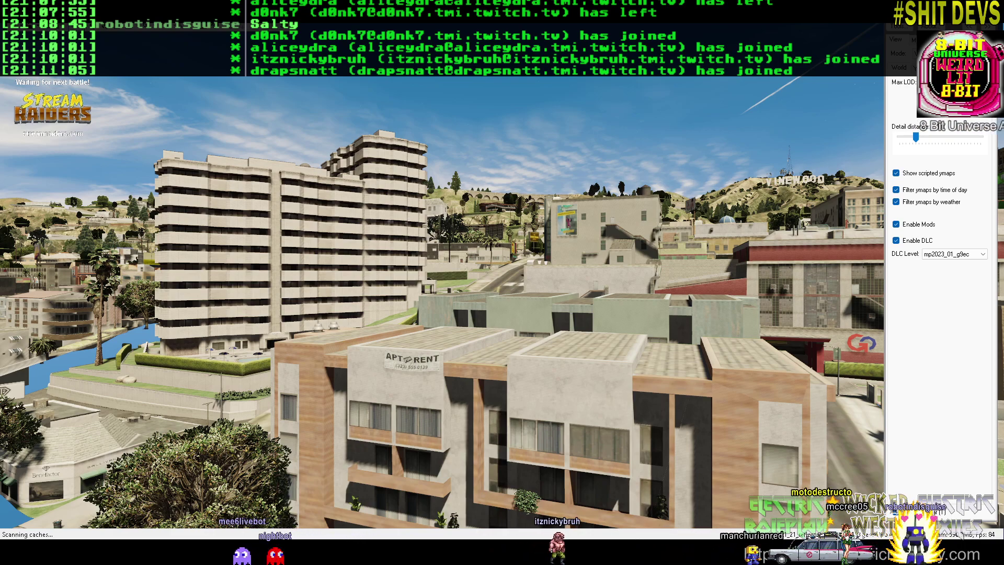
# Switch to OpenIV and copy the name of moto_wacdonaldslight_01.ydr from the stream folder of the moto-wacdonalds resource
pyautogui.hotkey('alt', 'Tab')
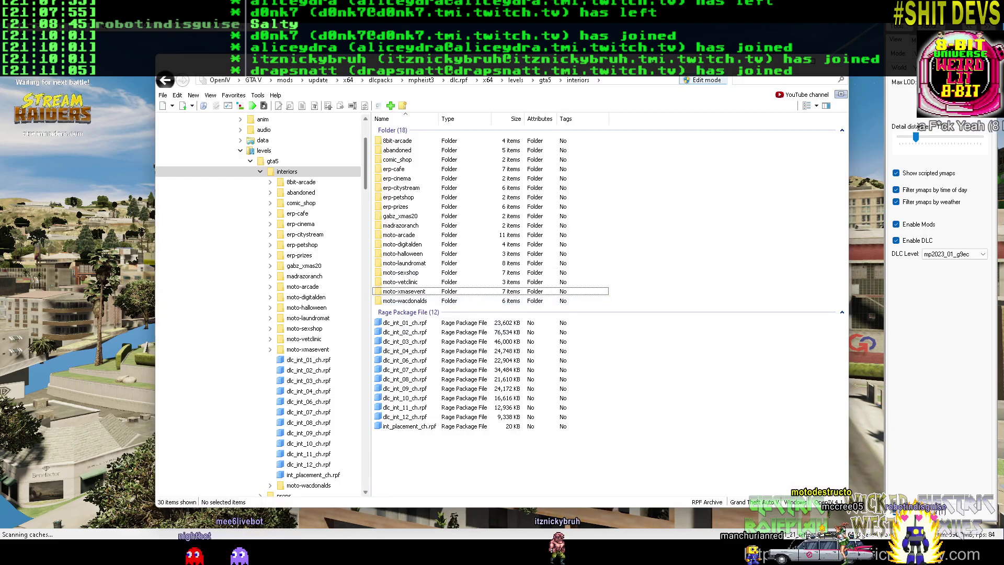
pyautogui.moveTo(366, 163); pyautogui.dragTo(366, 445)
pyautogui.click(216, 287)
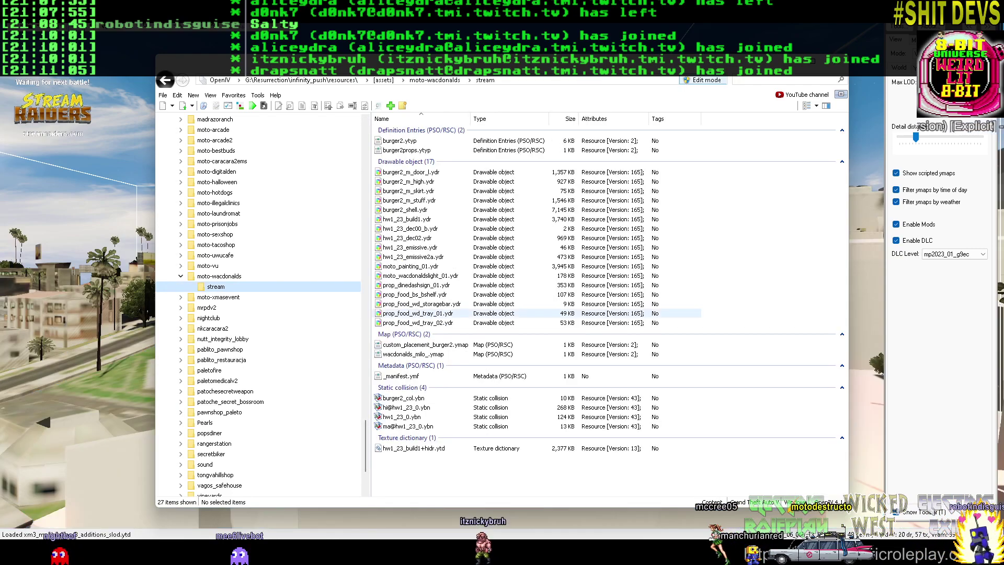
pyautogui.click(421, 275)
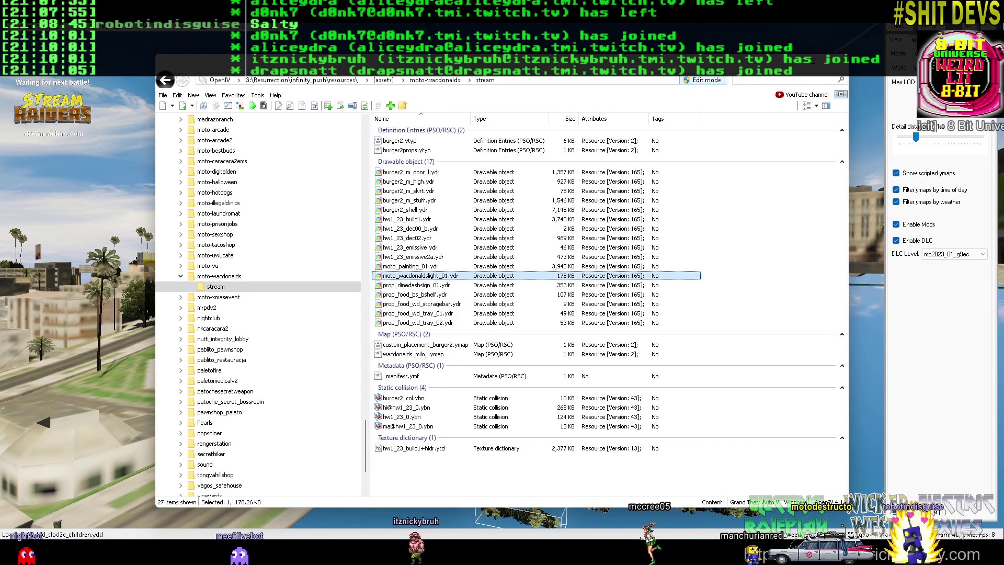
pyautogui.doubleClick(420, 276)
pyautogui.press('Escape')
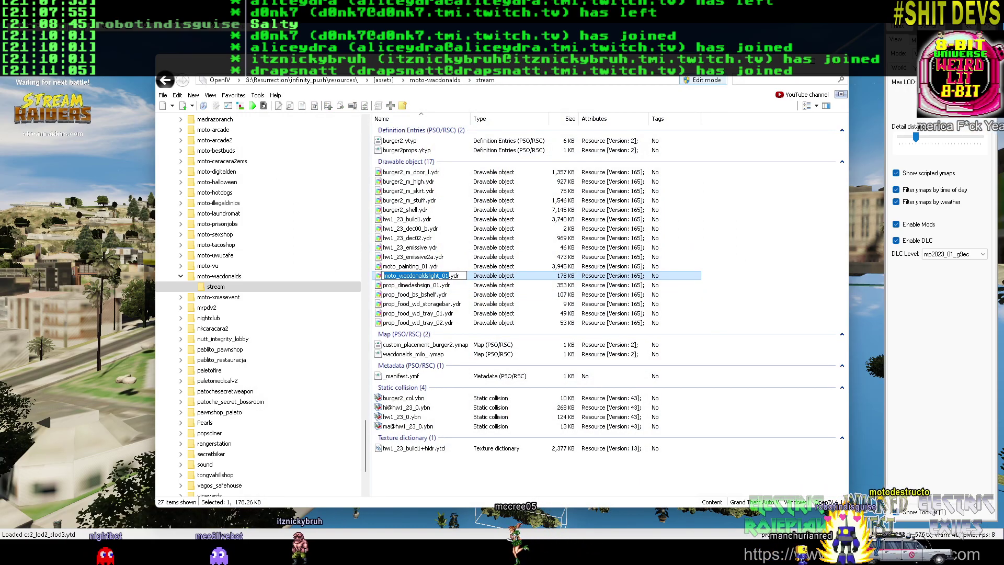
# Return to the CodeWalker world view and fly to the WacDonald's storefront beside the Dollar Pills shop
pyautogui.click(789, 61)
pyautogui.press('w')
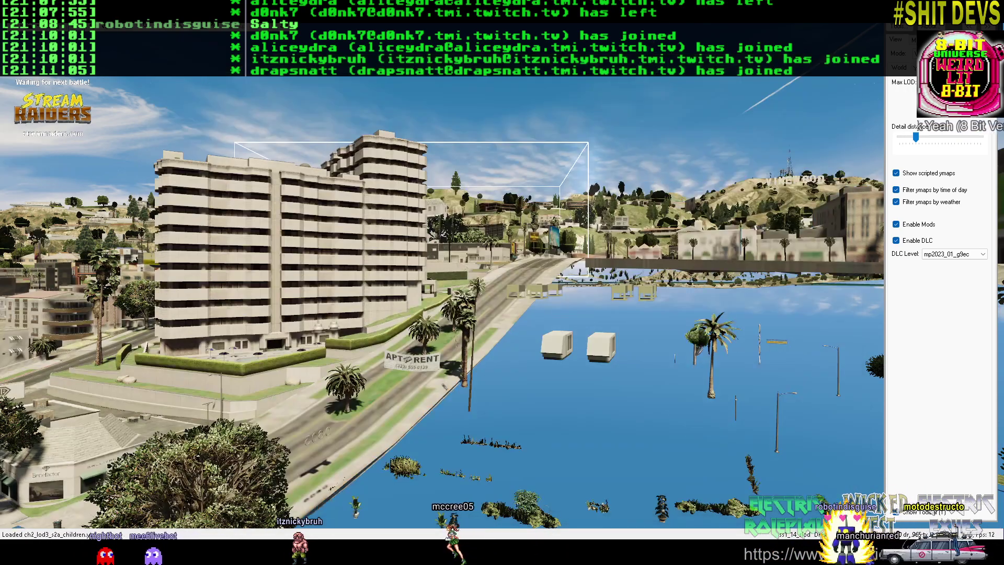
pyautogui.moveTo(680, 251); pyautogui.dragTo(367, 262)
pyautogui.press('w')
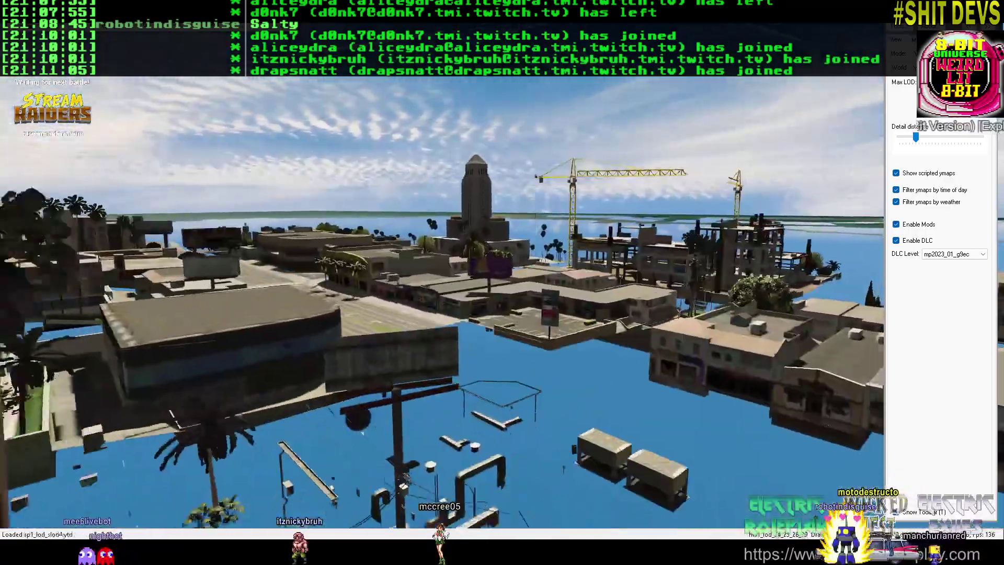
pyautogui.press('w')
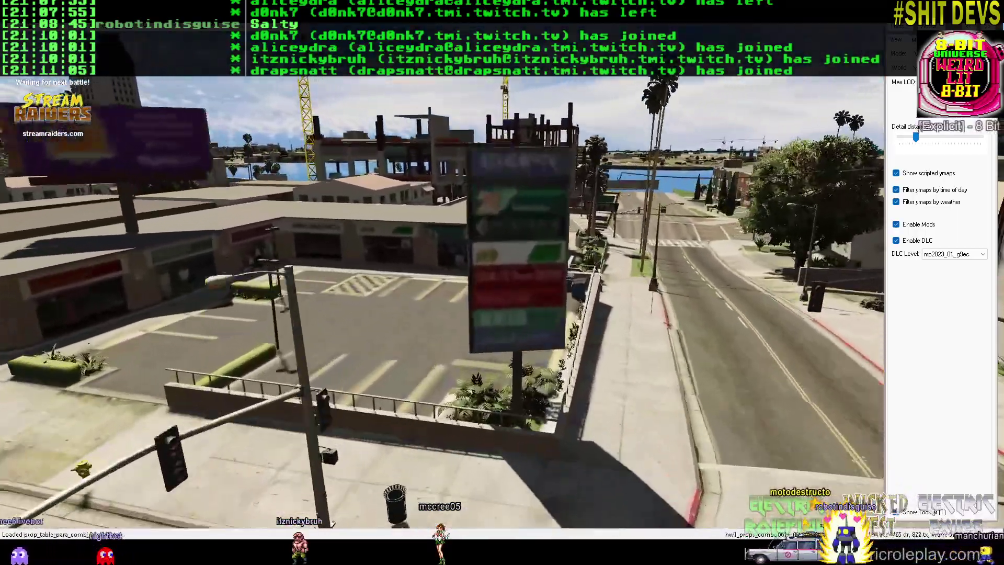
pyautogui.press('w')
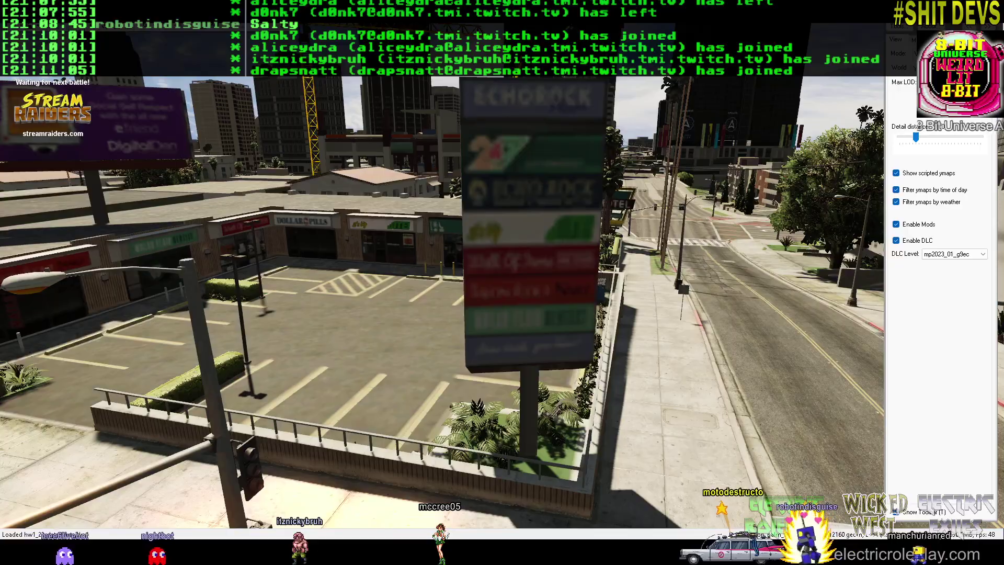
pyautogui.moveTo(442, 293); pyautogui.dragTo(506, 273)
pyautogui.press('w')
pyautogui.press('a')
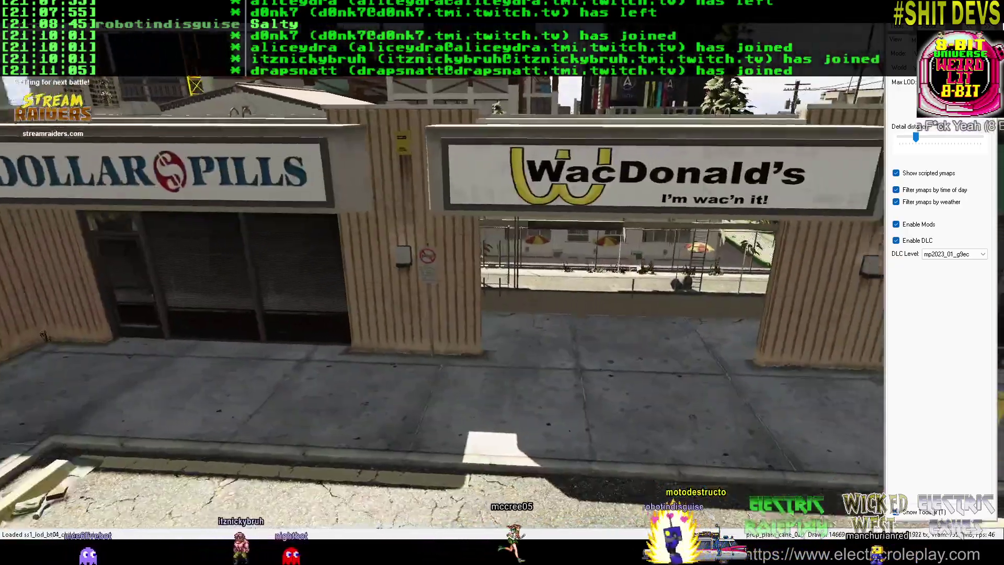
pyautogui.press('d')
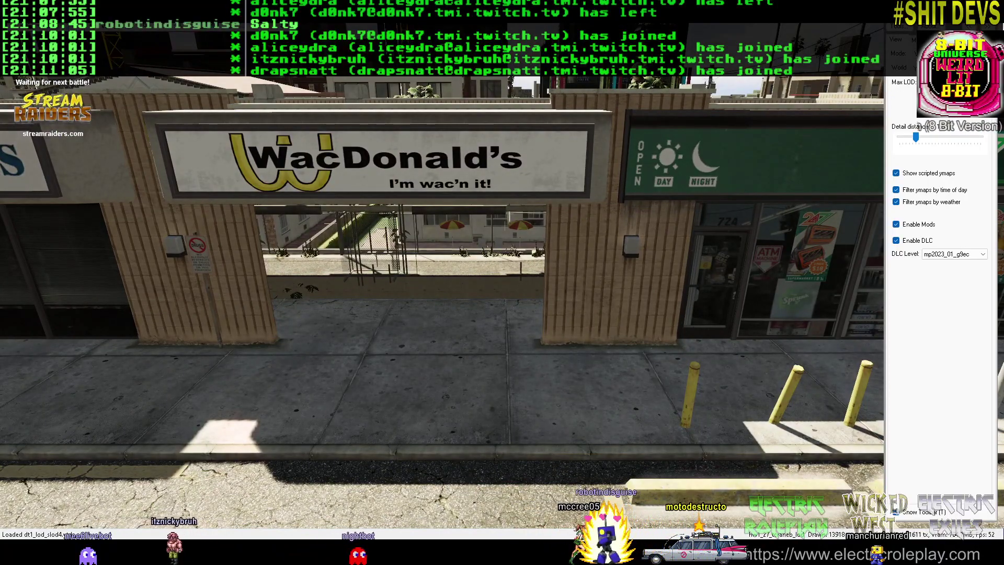
# Load burger2.ytyp, burger2props.ytyp, custom_placement_burger2.ymap and wacdonalds_milo_.ymap from the moto-wacdonalds stream folder into a project
pyautogui.click(899, 26)
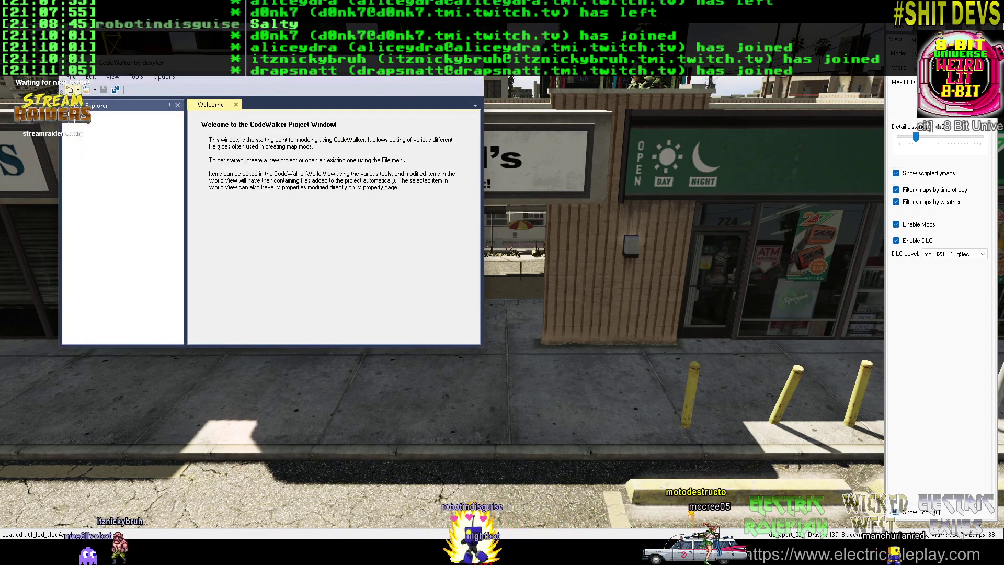
pyautogui.click(71, 77)
pyautogui.click(99, 111)
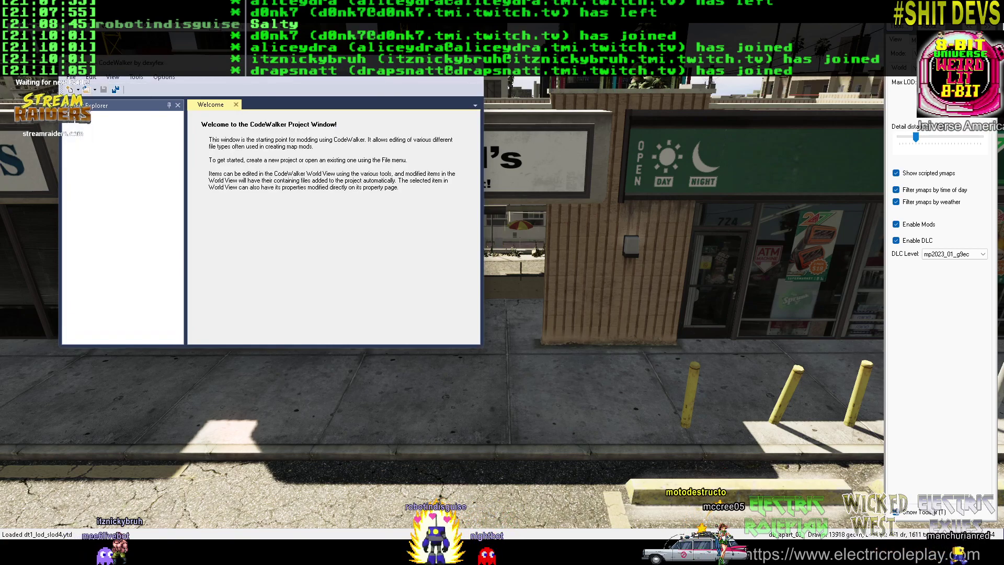
pyautogui.click(177, 156)
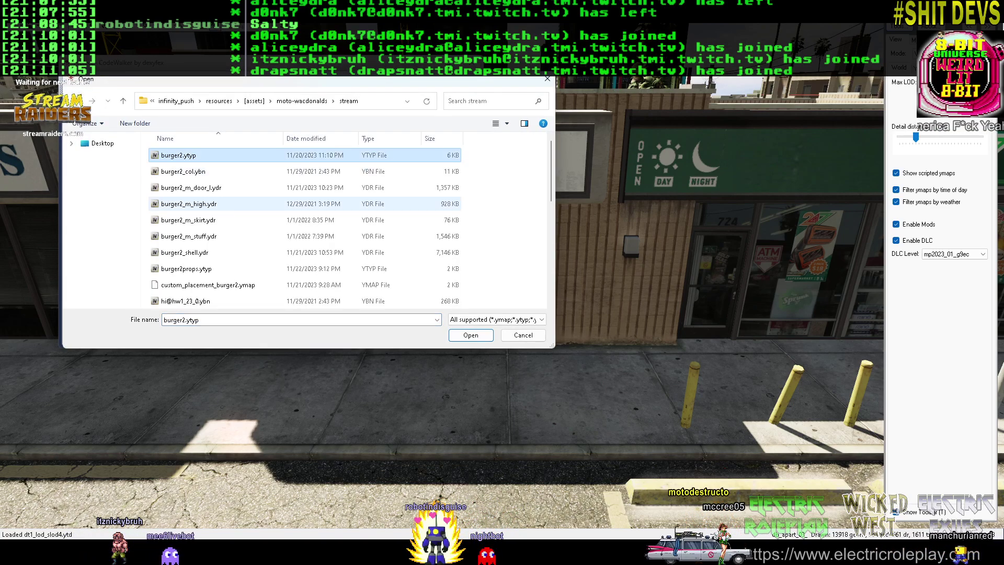
pyautogui.scroll(-1, 183, 219)
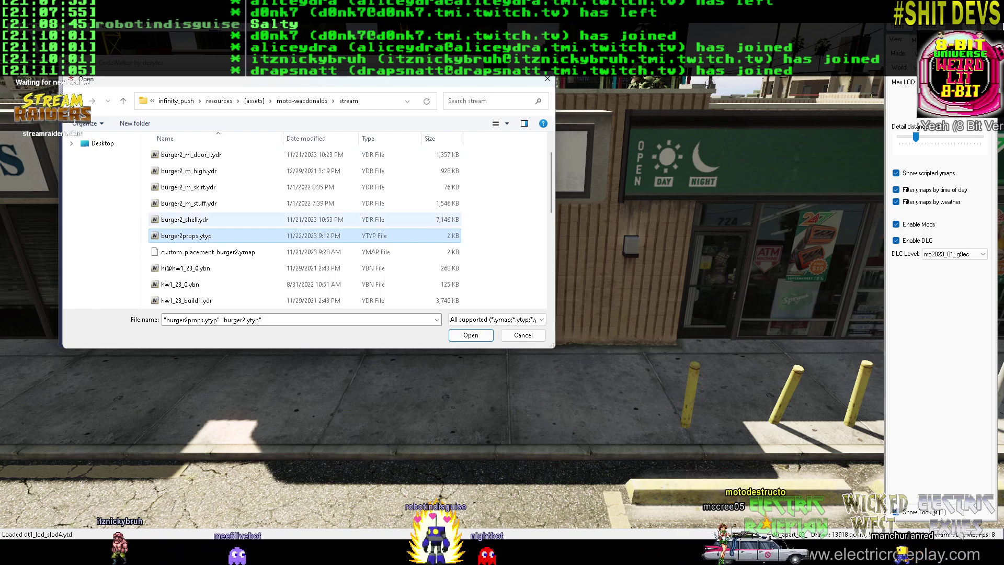
pyautogui.keyDown('ctrl'); pyautogui.click(208, 252); pyautogui.keyUp('ctrl')
pyautogui.scroll(-3, 208, 252)
pyautogui.scroll(-1, 209, 252)
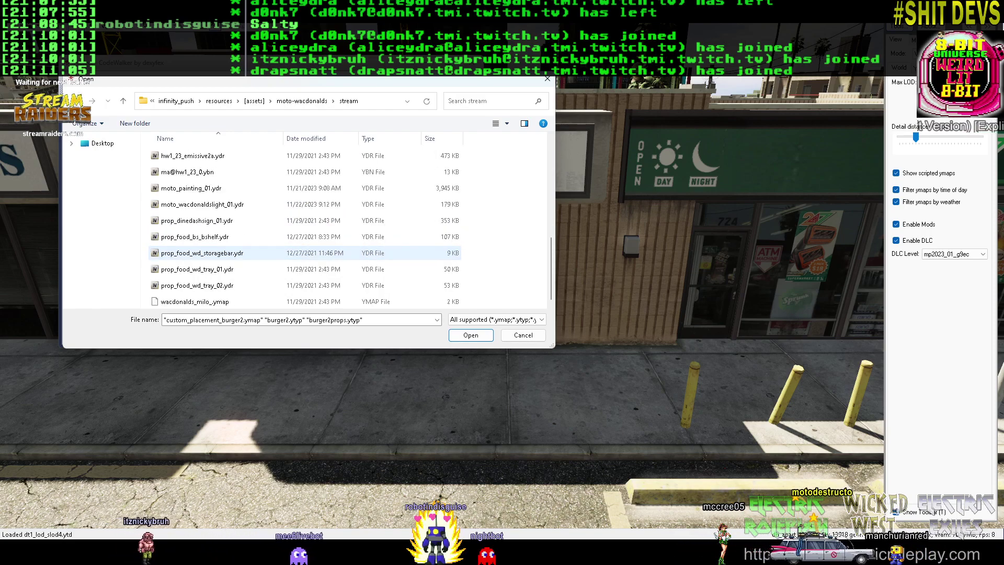
pyautogui.keyDown('ctrl'); pyautogui.click(206, 300); pyautogui.keyUp('ctrl')
pyautogui.scroll(1, 209, 266)
pyautogui.scroll(4, 209, 266)
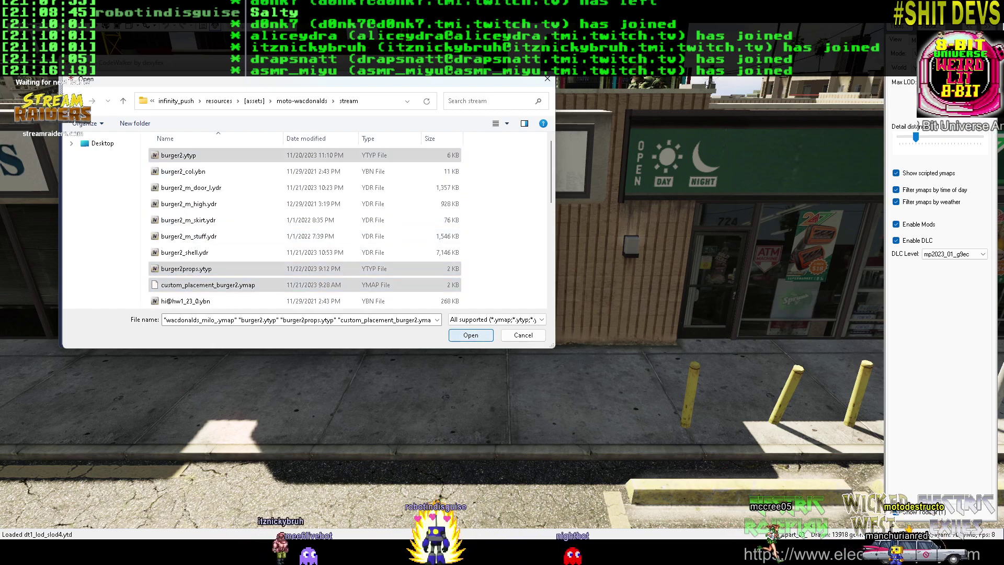
pyautogui.press('Return')
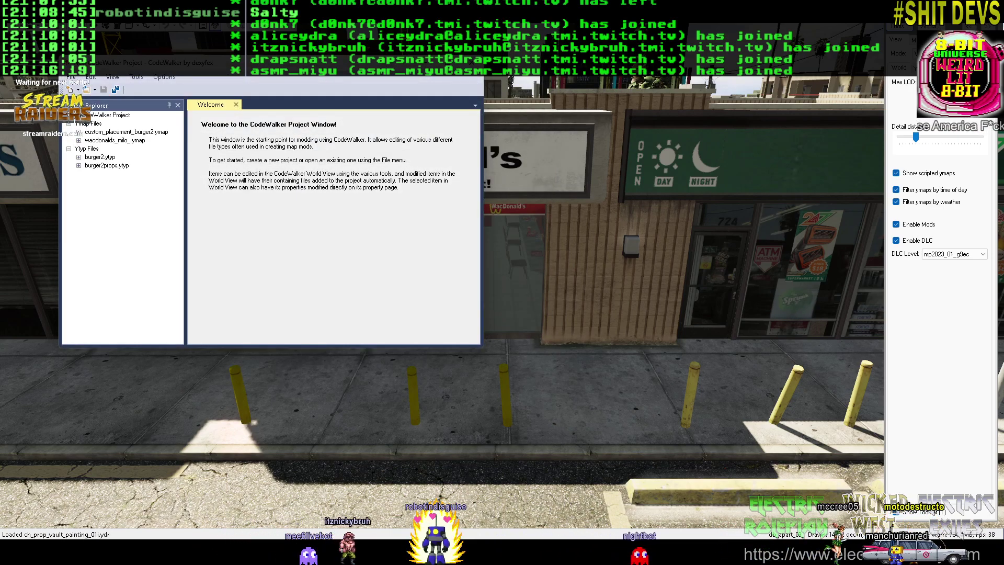
# Move the project window aside and fly inside the restaurant to the drinks counter facing the W wall logo
pyautogui.moveTo(325, 63); pyautogui.dragTo(0, 94)
pyautogui.moveTo(471, 281); pyautogui.dragTo(458, 259)
pyautogui.scroll(-3, 441, 272)
pyautogui.scroll(10, 442, 272)
pyautogui.scroll(-6, 442, 272)
pyautogui.press('w')
pyautogui.moveTo(470, 304); pyautogui.dragTo(154, 323)
pyautogui.press('w')
pyautogui.press('w')
pyautogui.press('d')
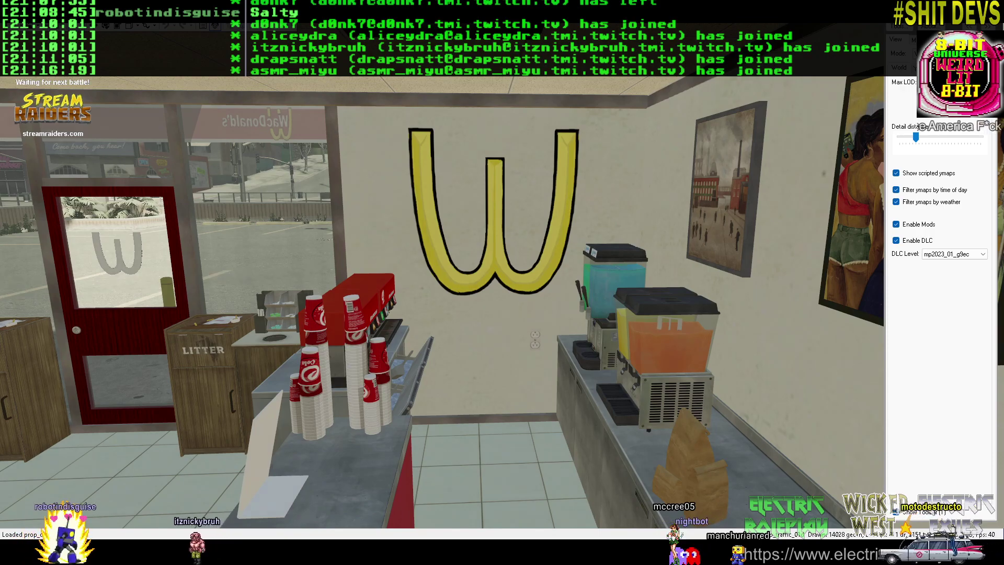
# Select the slush dispenser on the counter and add a new MLO entity to burger2.ytyp
pyautogui.hotkey('alt', 'Tab')
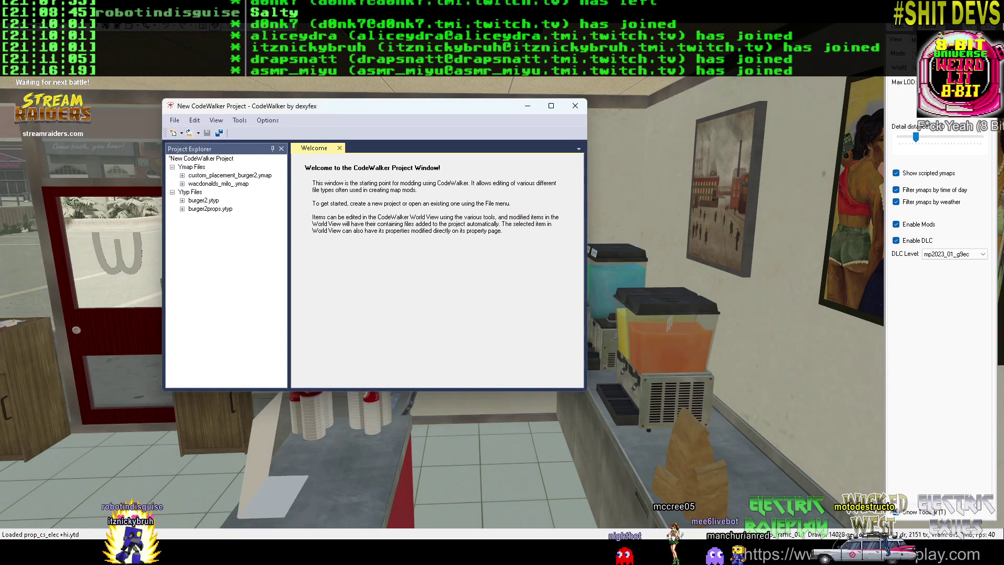
pyautogui.click(240, 120)
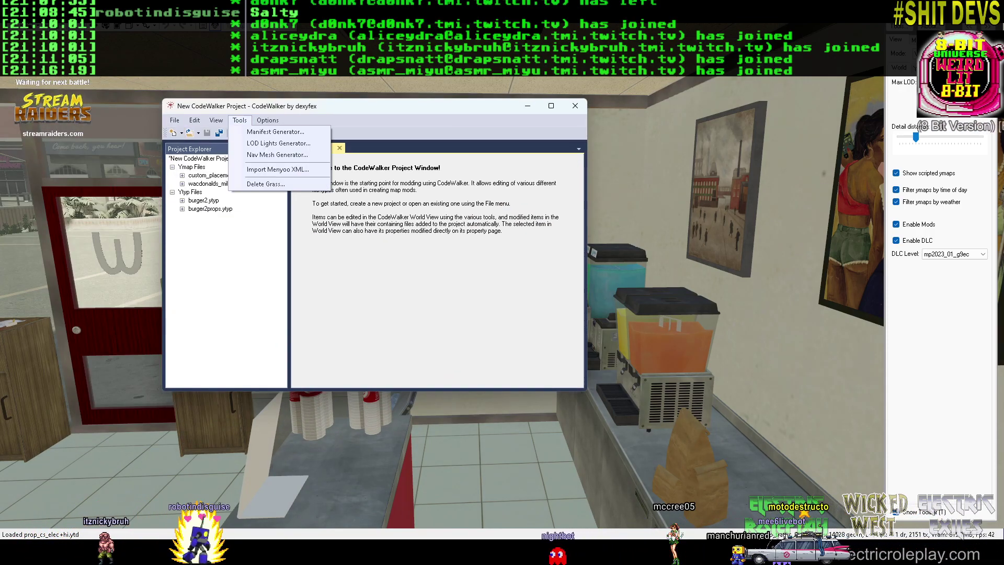
pyautogui.rightClick(618, 282)
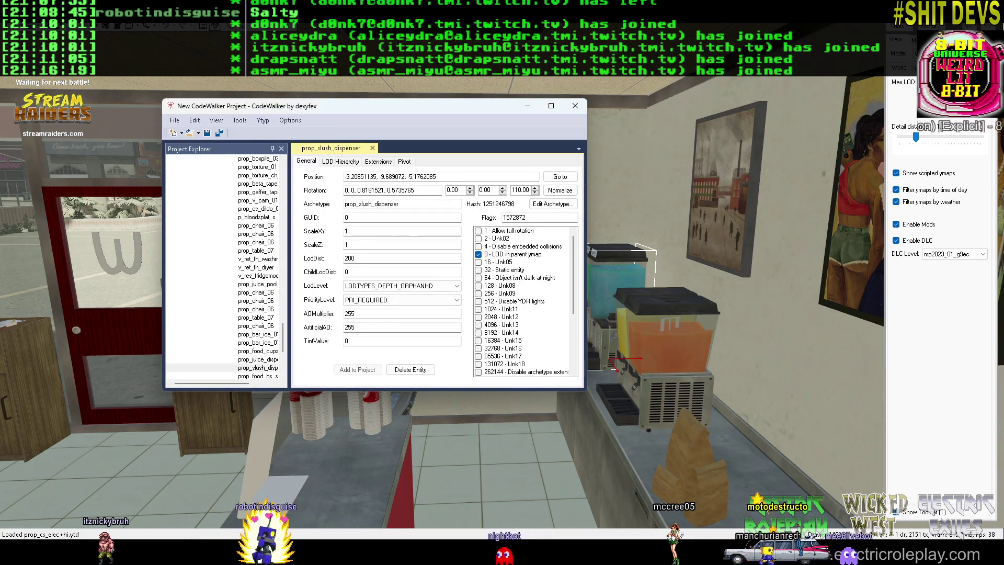
pyautogui.click(262, 120)
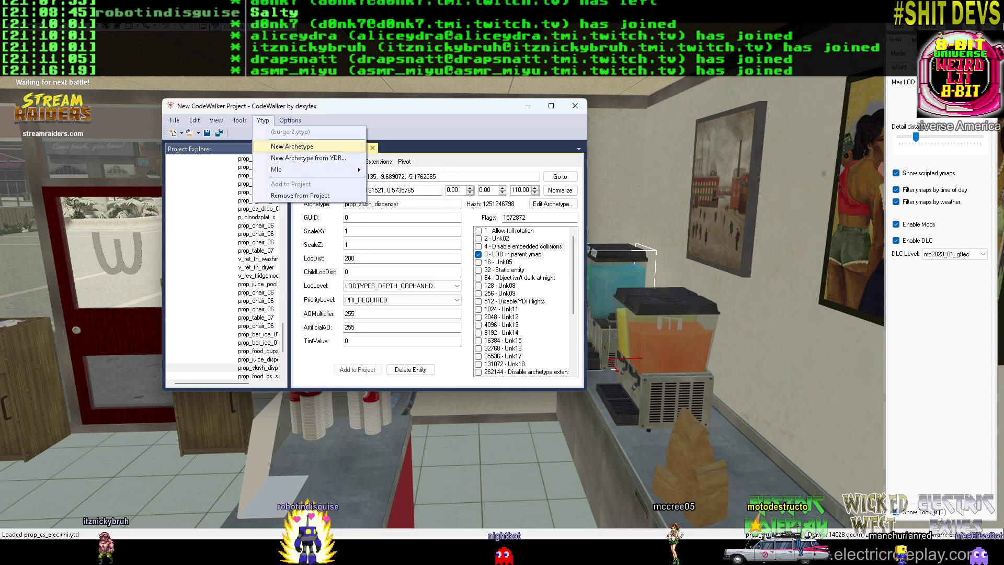
pyautogui.press('Down')
pyautogui.press('Down')
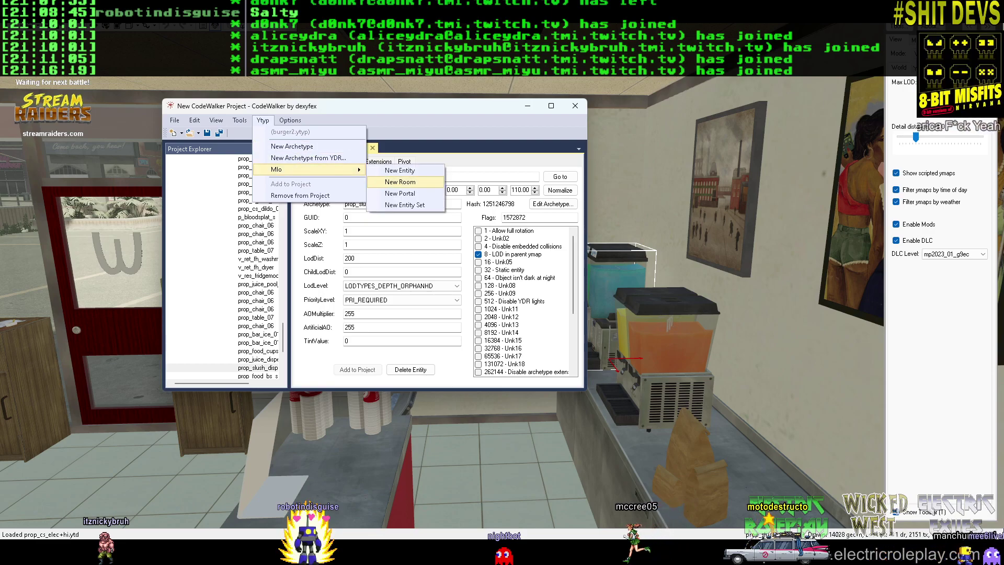
pyautogui.click(400, 171)
pyautogui.moveTo(425, 109); pyautogui.dragTo(217, 143)
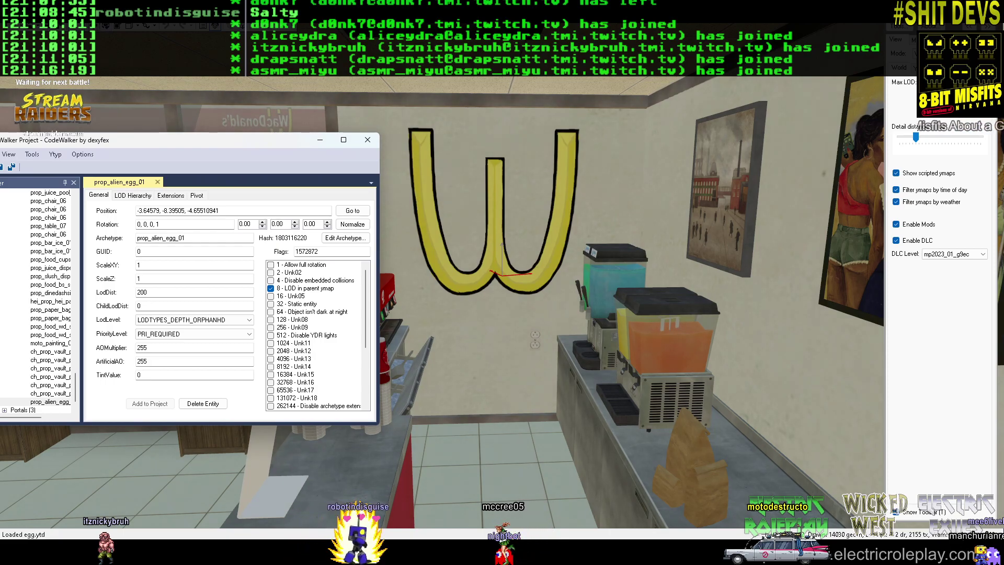
# Set the new entity's archetype to moto_wacdonaldslight_01 and move it up and back over the wall's W logo
pyautogui.press('w')
pyautogui.moveTo(485, 270); pyautogui.dragTo(537, 293)
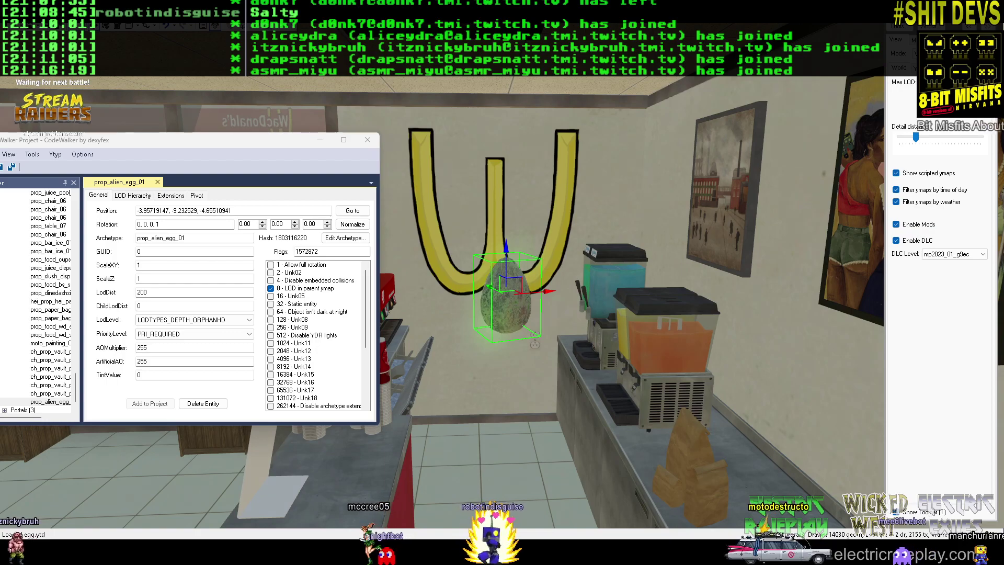
pyautogui.doubleClick(162, 238)
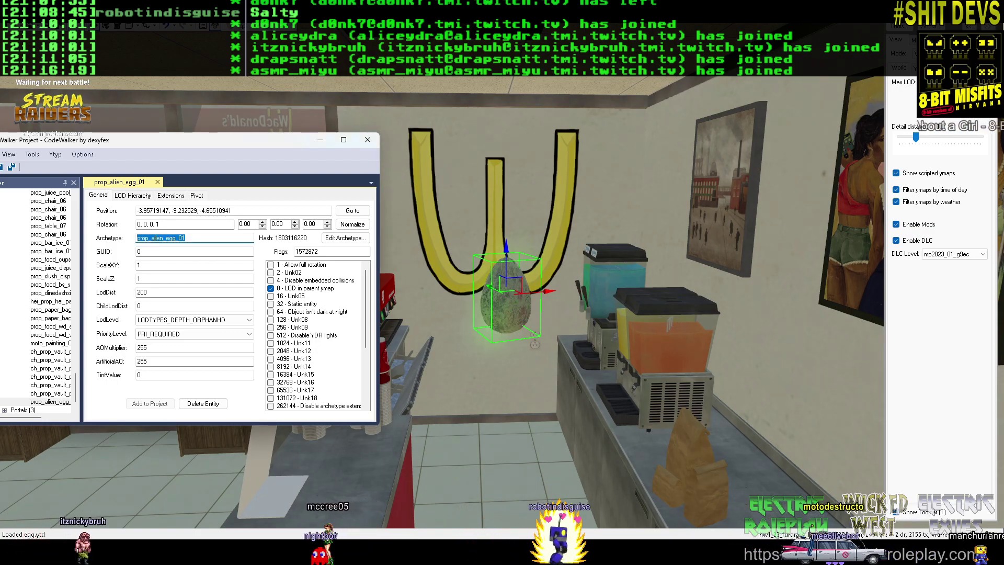
pyautogui.write('moto_wacdonaldslight_01')
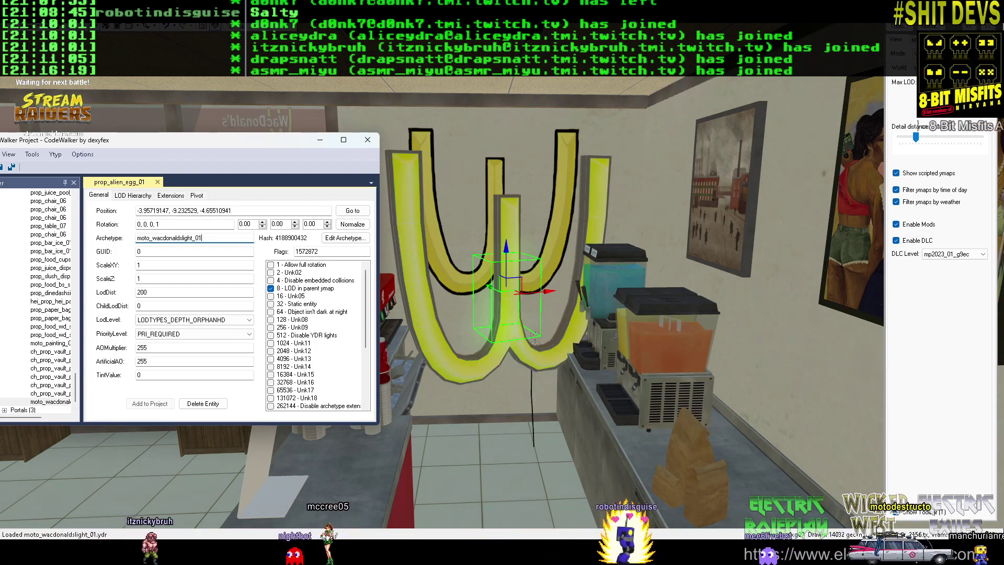
pyautogui.moveTo(506, 250); pyautogui.dragTo(506, 183)
pyautogui.moveTo(491, 219)
pyautogui.mouseDown()
pyautogui.moveTo(459, 214)
pyautogui.moveTo(627, 220)
pyautogui.moveTo(458, 215)
pyautogui.moveTo(528, 217)
pyautogui.moveTo(462, 215)
pyautogui.moveTo(497, 221)
pyautogui.mouseUp()
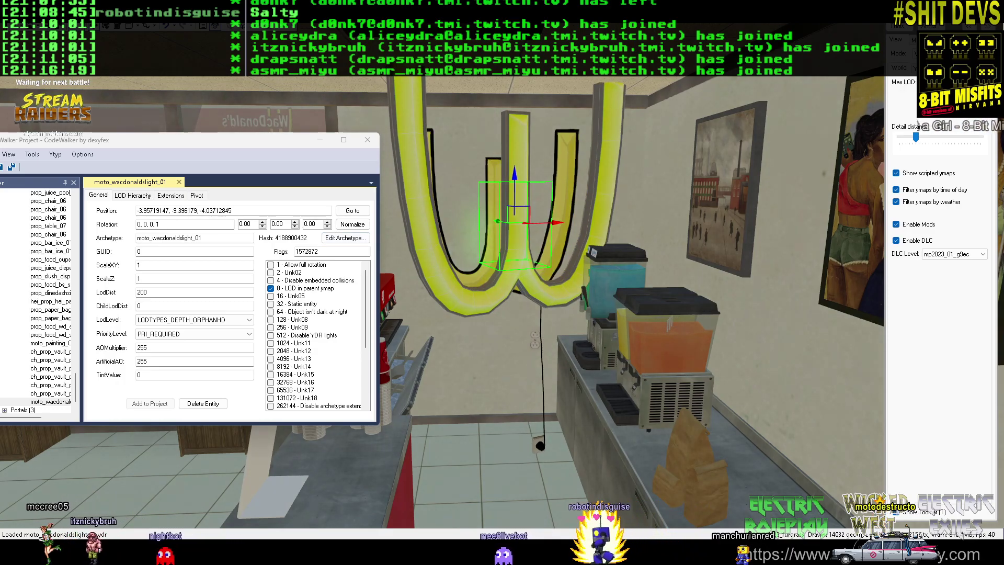
# Delete the WacDonald's light entity and close the project, saving burger2.ytyp but no project file
pyautogui.press('Delete')
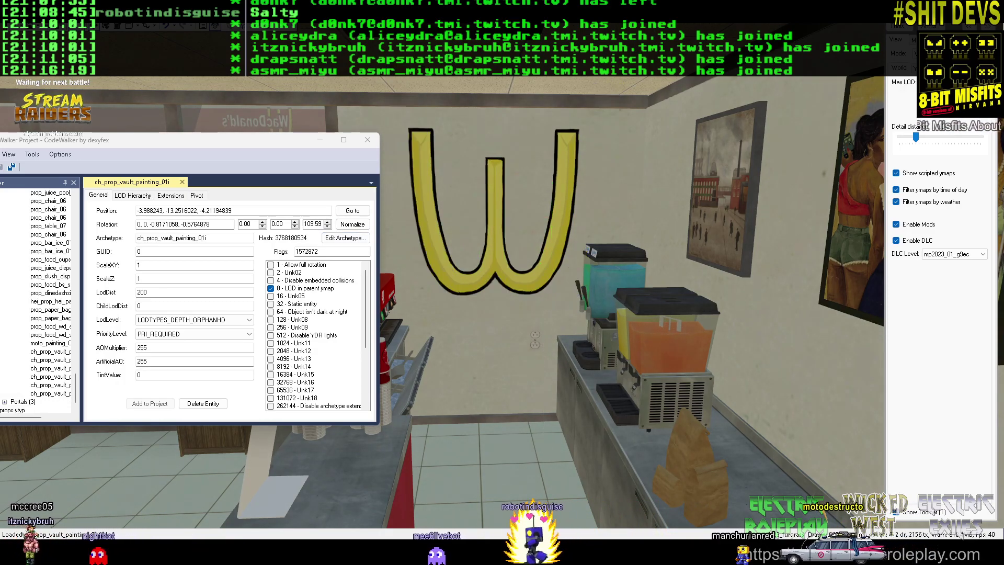
pyautogui.click(368, 140)
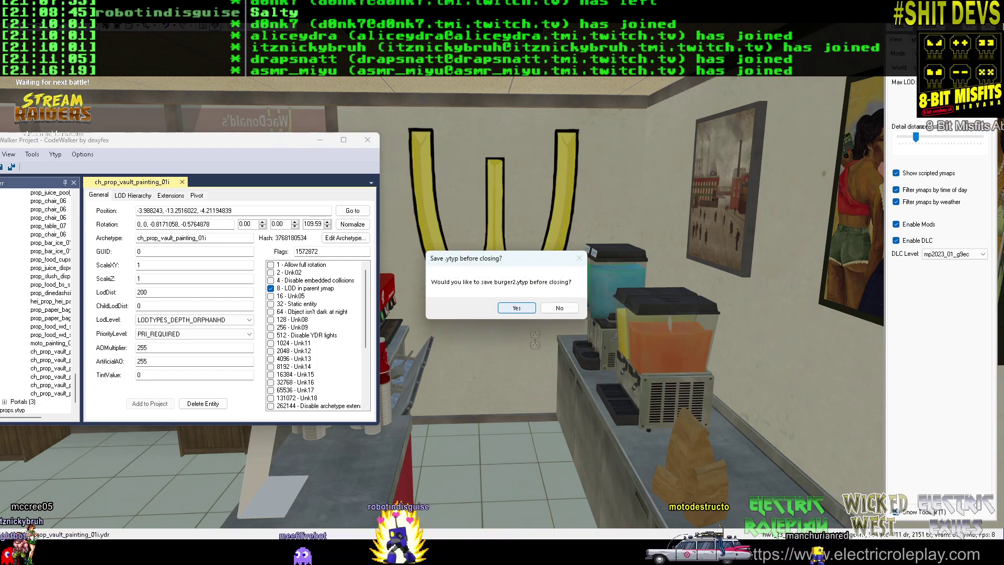
pyautogui.click(520, 308)
pyautogui.press('Return')
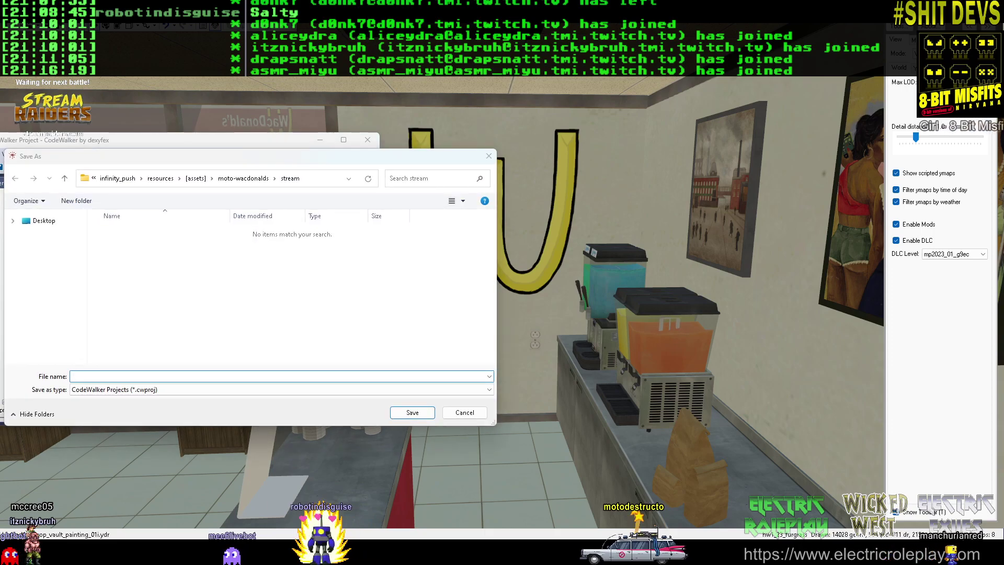
pyautogui.press('Escape')
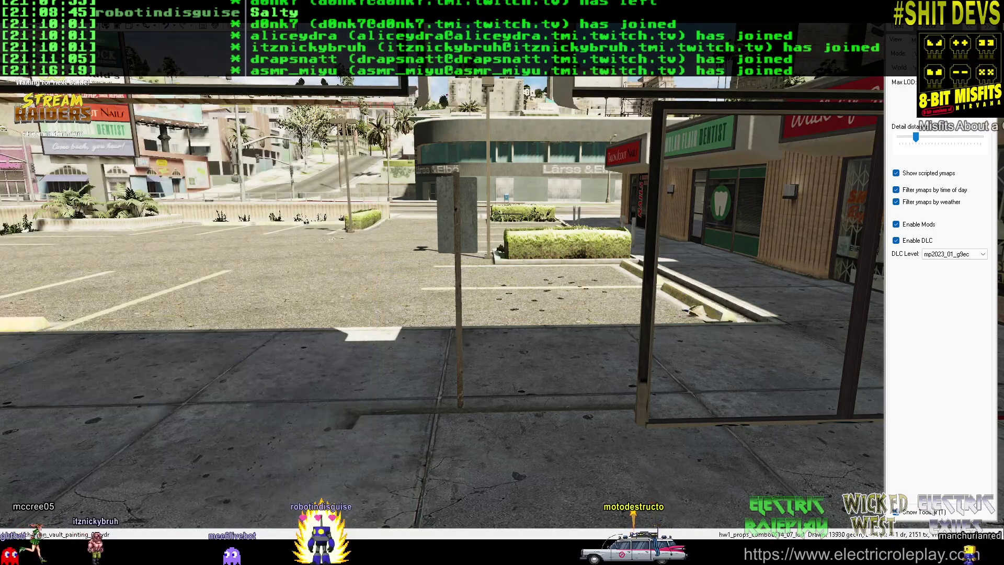
# Close CodeWalker, switch to 3ds Max, and select the high-detail WacDonald's light mesh in a front-facing view
pyautogui.hotkey('alt', 'F4')
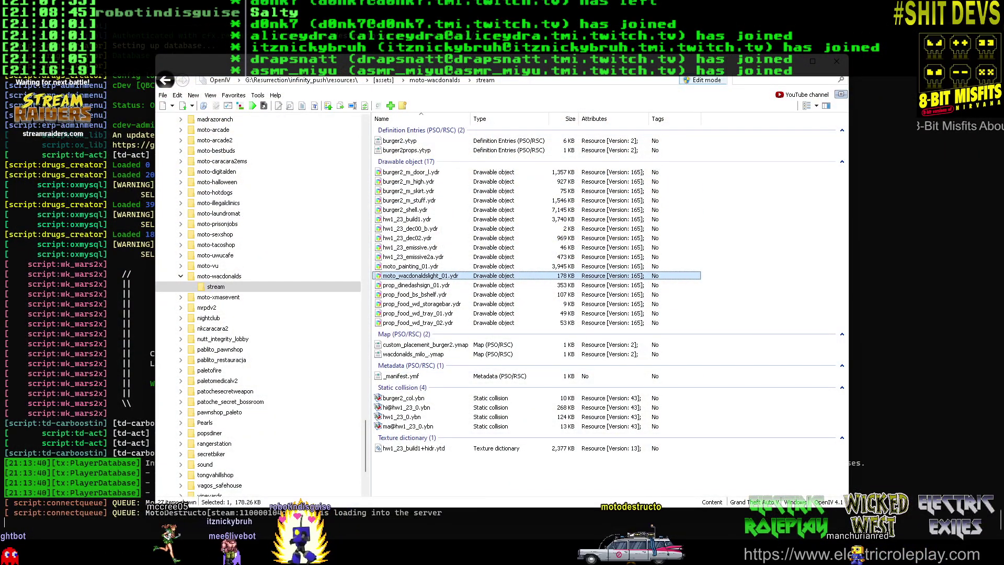
pyautogui.hotkey('alt', 'Tab')
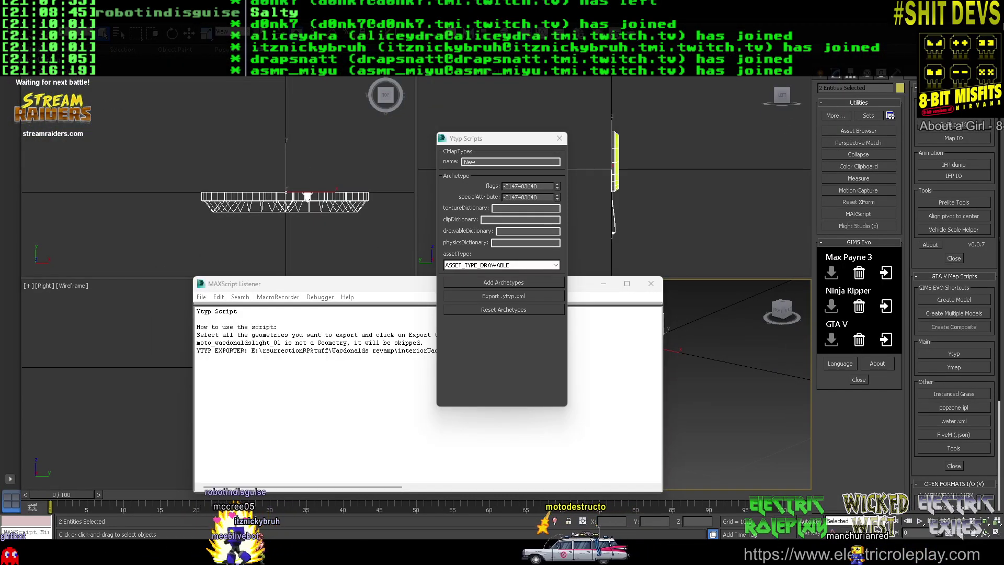
pyautogui.click(614, 226)
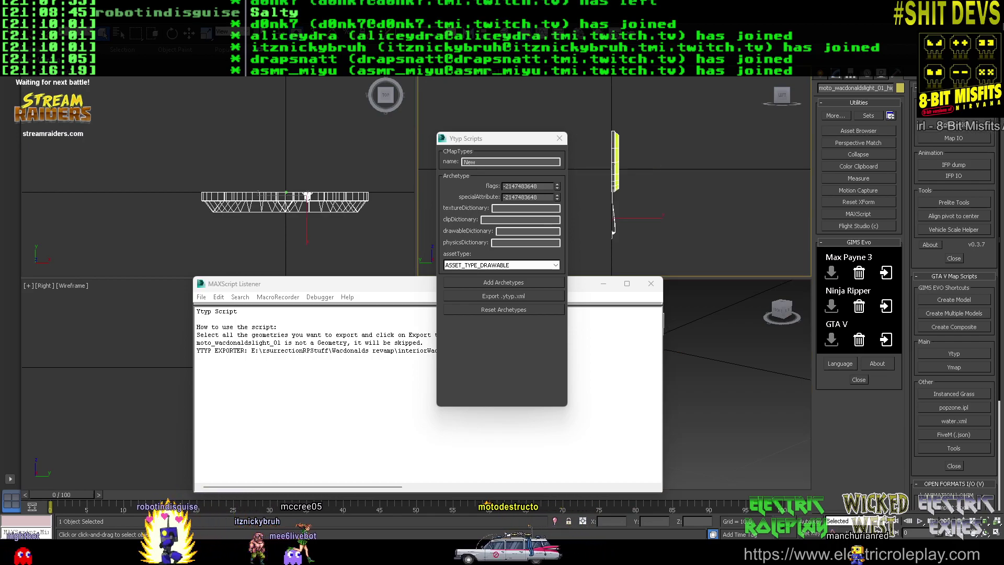
pyautogui.press('r')
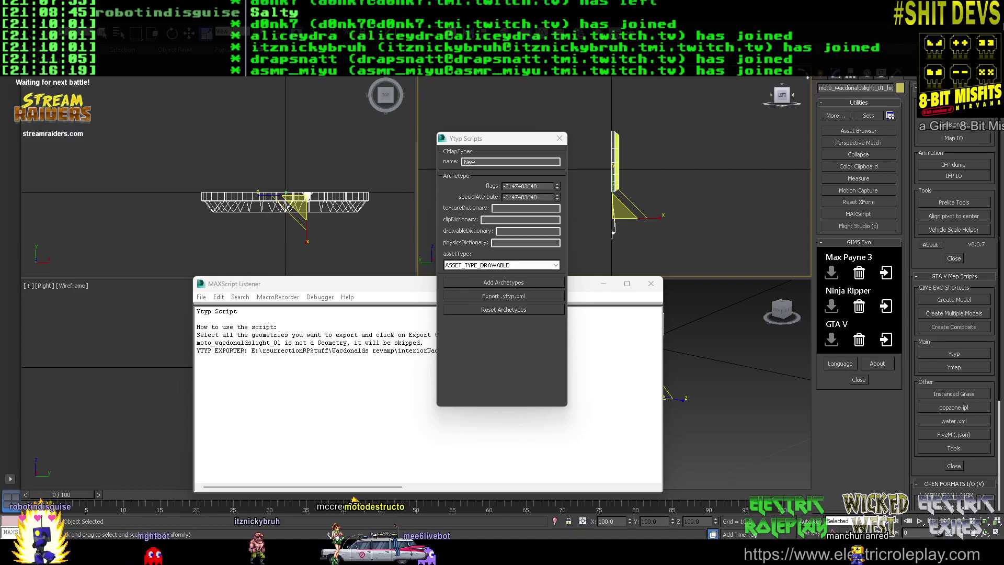
pyautogui.click(793, 95)
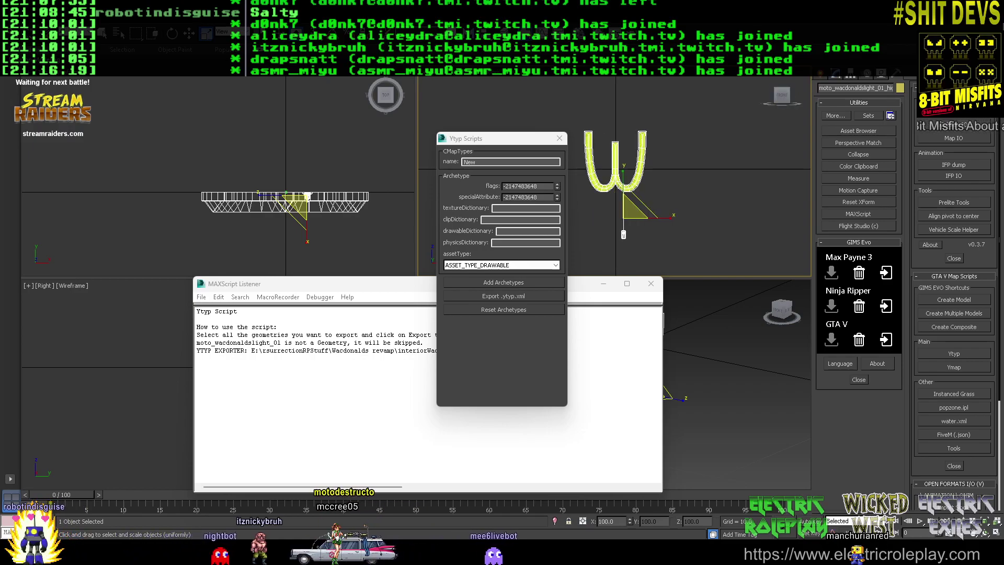
# Align the light's pivot to the world and centre it on the object
pyautogui.click(851, 73)
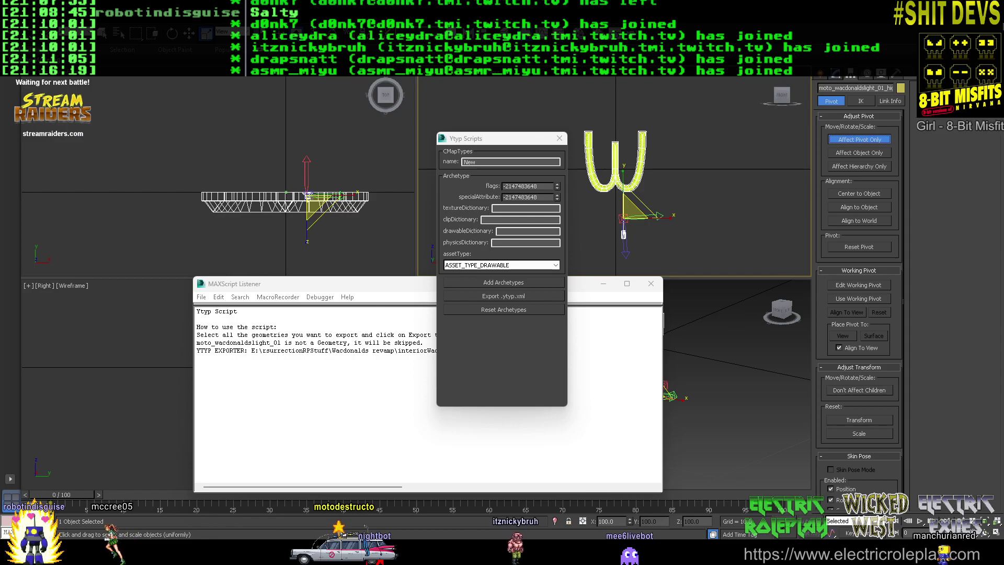
pyautogui.click(859, 220)
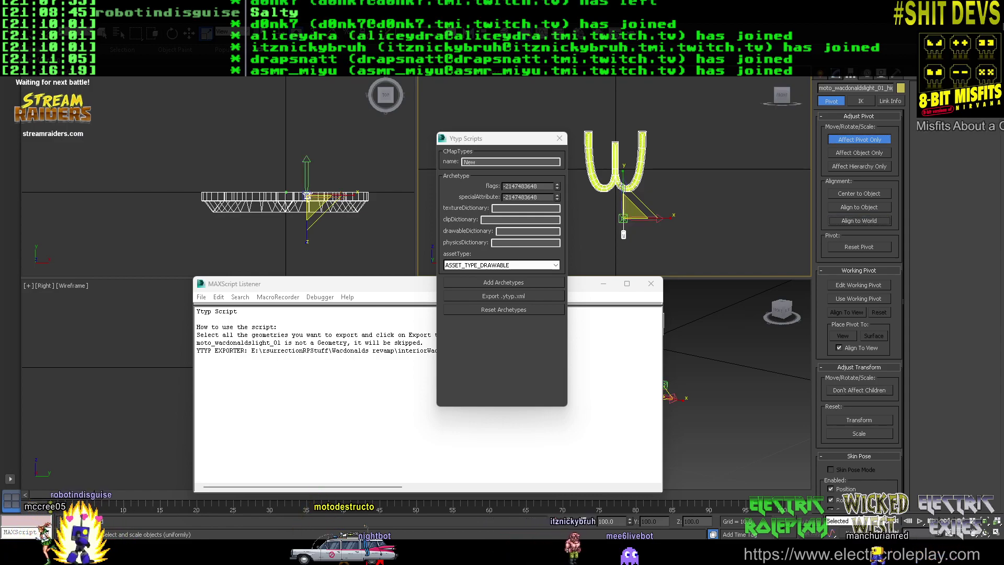
pyautogui.click(859, 193)
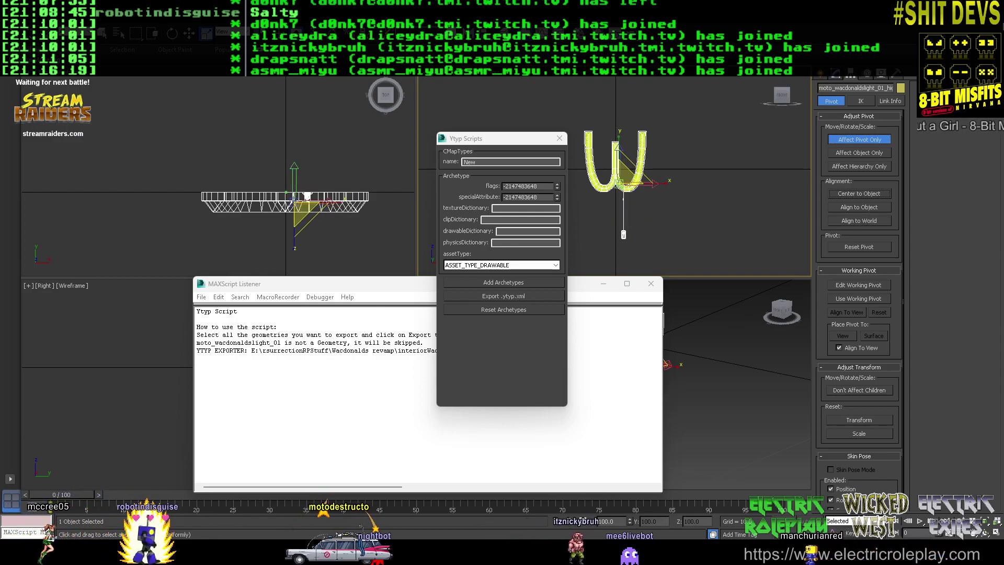
pyautogui.click(859, 207)
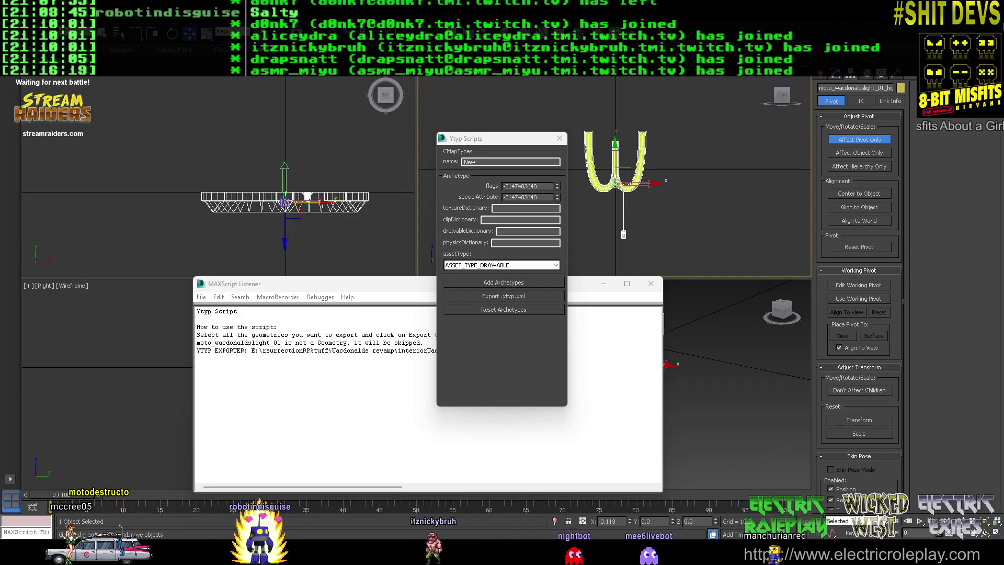
# Move the light's pivot sideways onto the W's centre line, at the notch beneath its middle stroke
pyautogui.scroll(5, 616, 157)
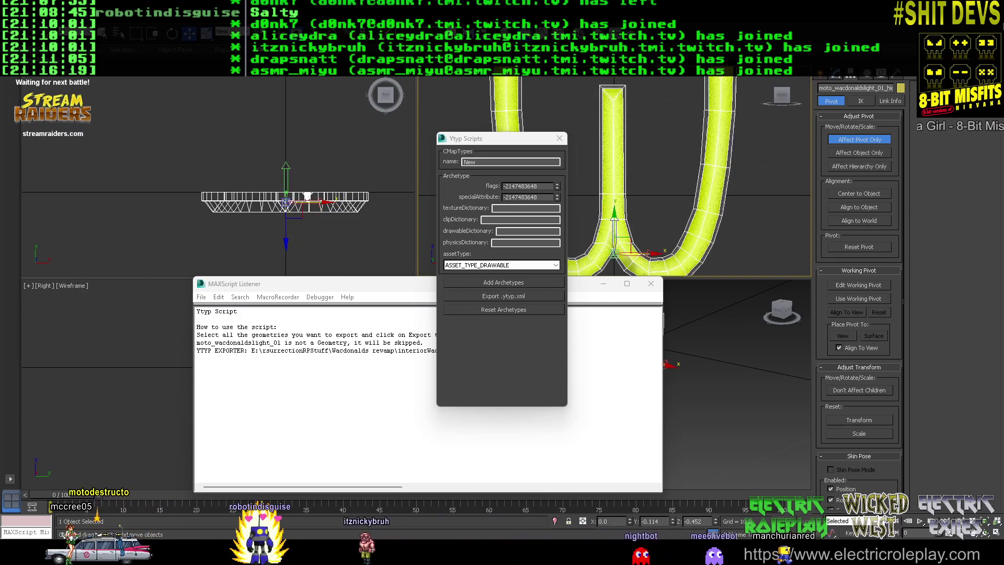
pyautogui.scroll(2, 597, 222)
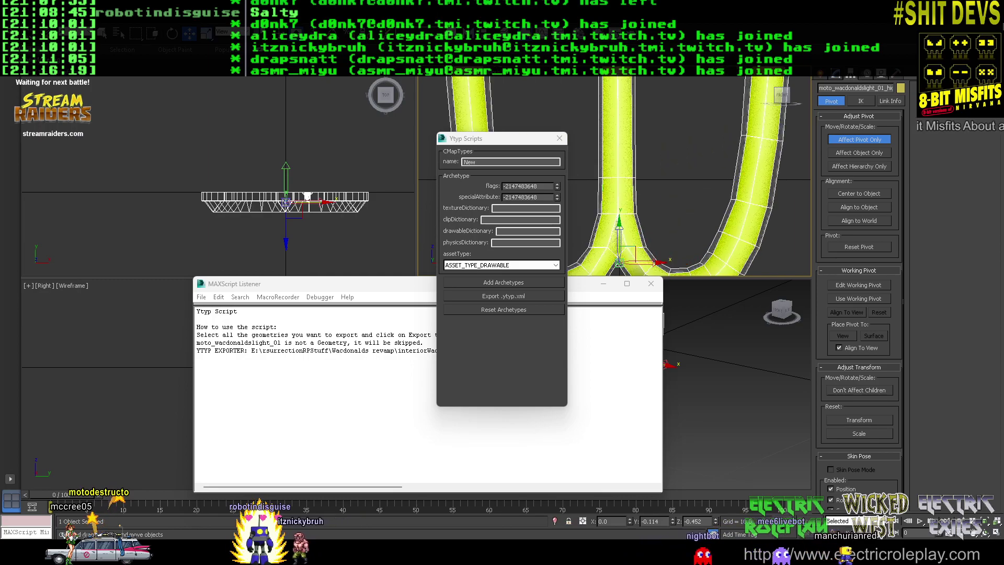
pyautogui.moveTo(628, 225); pyautogui.dragTo(629, 166, button='middle')
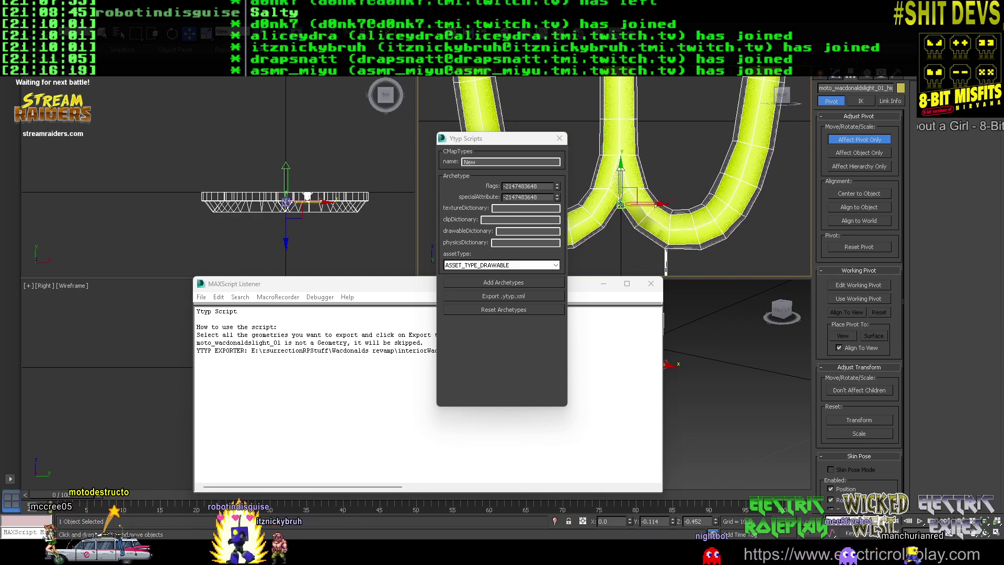
pyautogui.scroll(3, 617, 199)
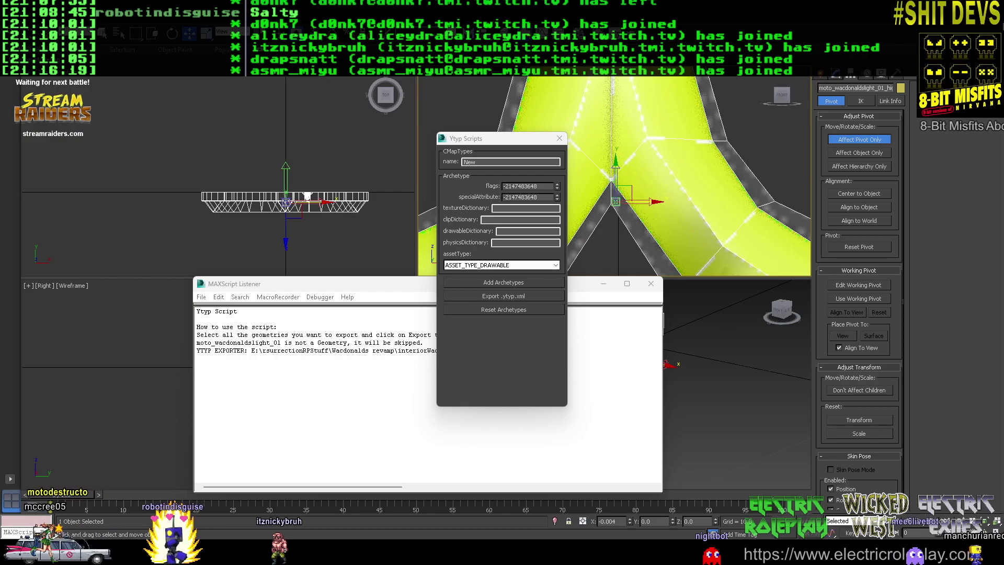
pyautogui.moveTo(639, 202); pyautogui.dragTo(635, 202)
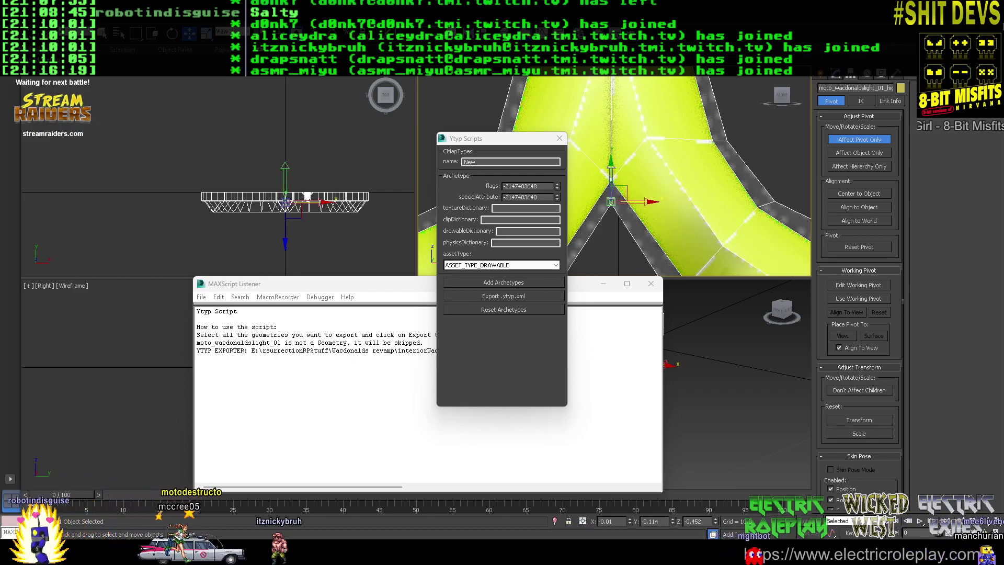
# Move the pivot back onto the rear face of the W in the side view and finish pivot editing
pyautogui.scroll(5, 252, 203)
pyautogui.scroll(-5, 202, 191)
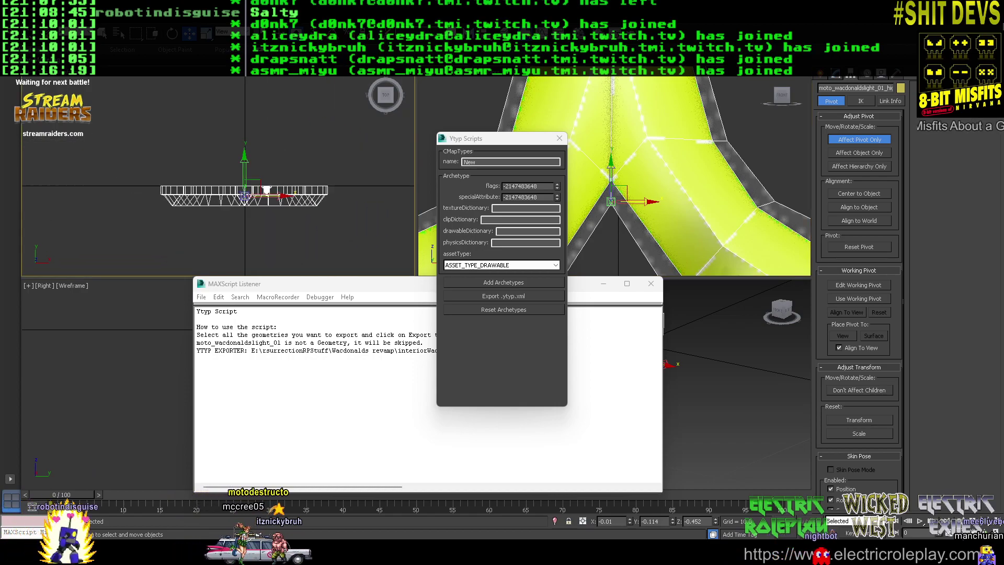
pyautogui.moveTo(296, 285); pyautogui.dragTo(0, 230)
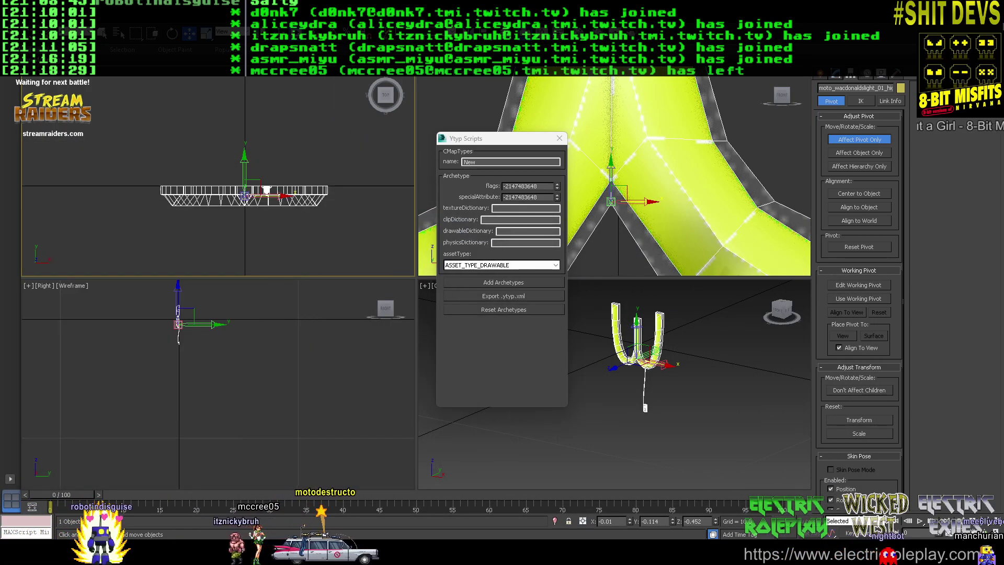
pyautogui.scroll(10, 174, 316)
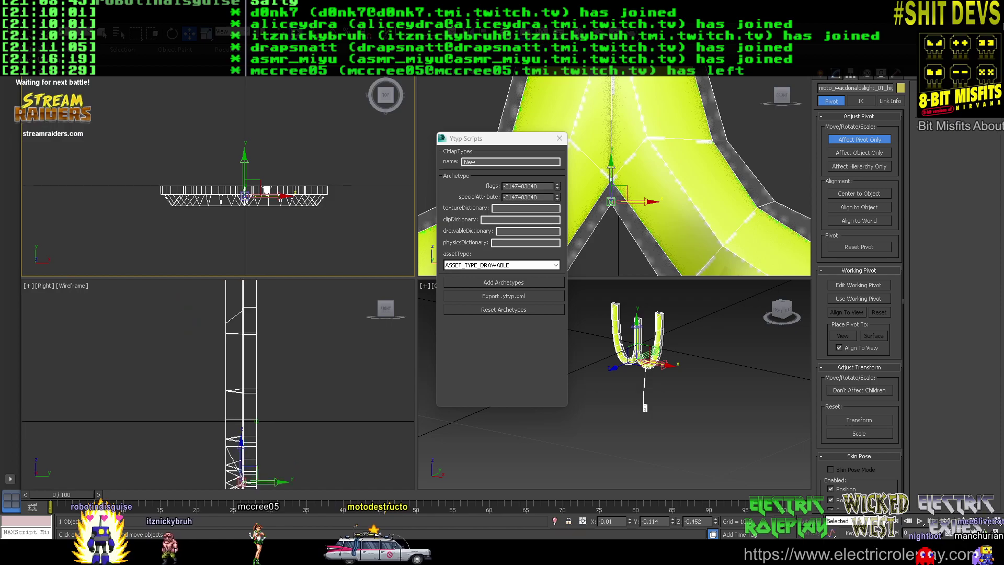
pyautogui.moveTo(198, 377); pyautogui.dragTo(163, 319, button='middle')
pyautogui.scroll(4, 220, 392)
pyautogui.scroll(5, 187, 348)
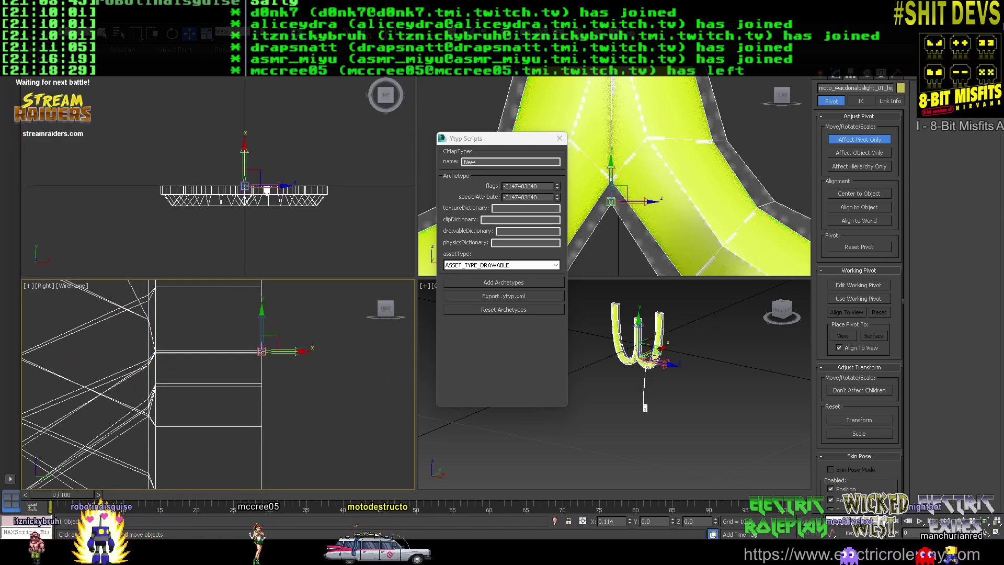
pyautogui.scroll(-8, 218, 384)
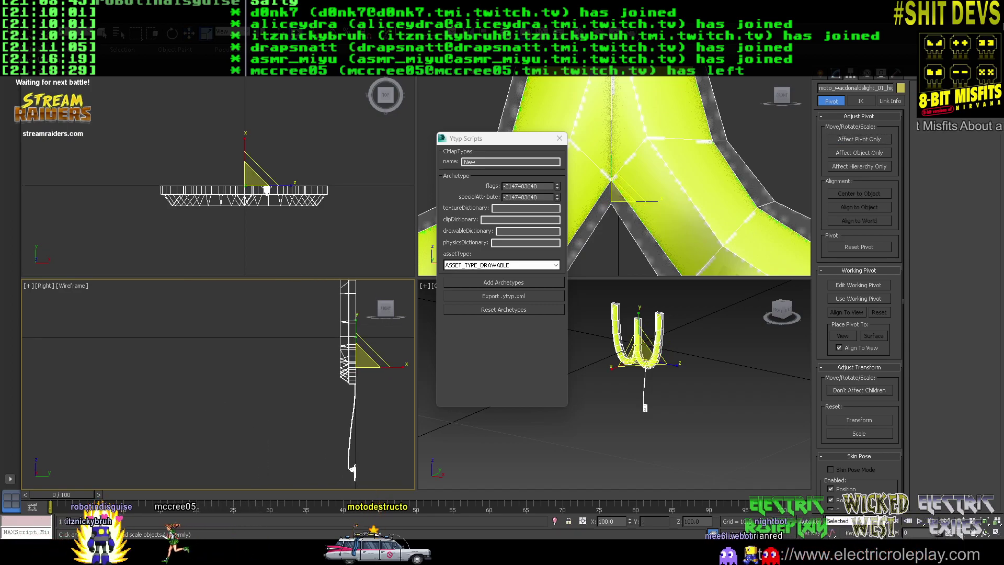
# Scale the light down uniformly and move it up about 0.47 units to bring its pivot to the world origin
pyautogui.moveTo(364, 359)
pyautogui.mouseDown()
pyautogui.moveTo(364, 386)
pyautogui.moveTo(364, 374)
pyautogui.mouseUp()
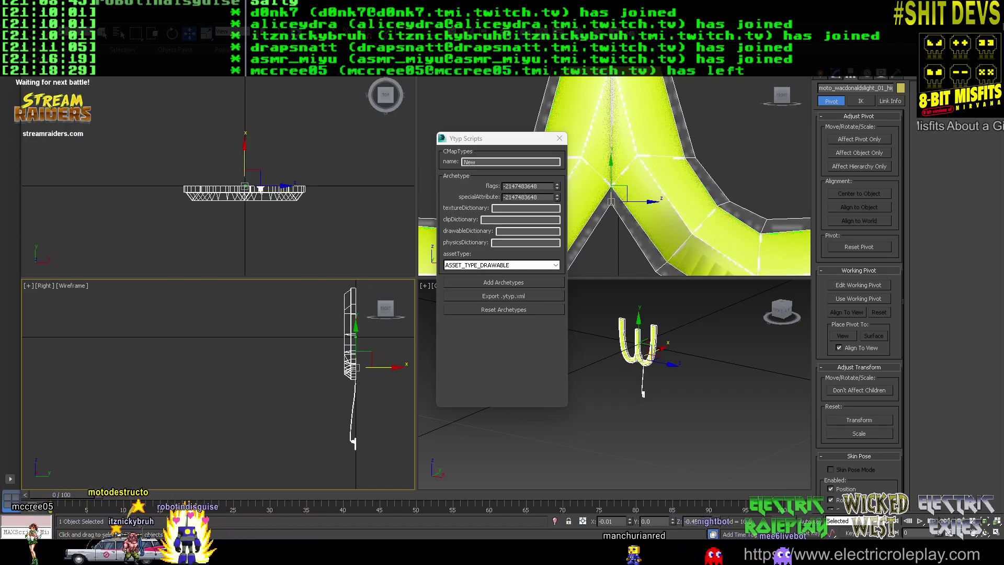
pyautogui.moveTo(355, 345); pyautogui.dragTo(355, 314)
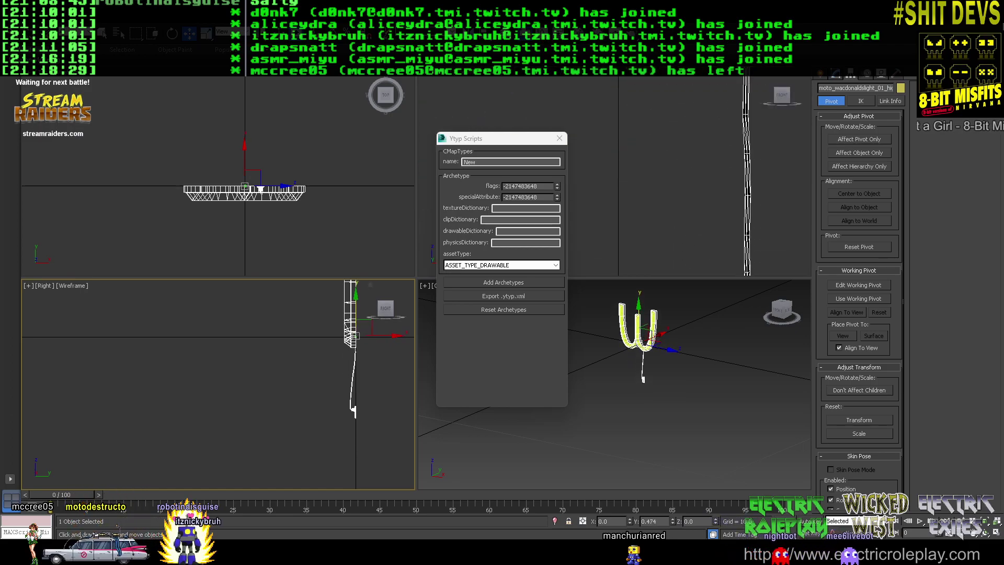
pyautogui.scroll(-8, 643, 254)
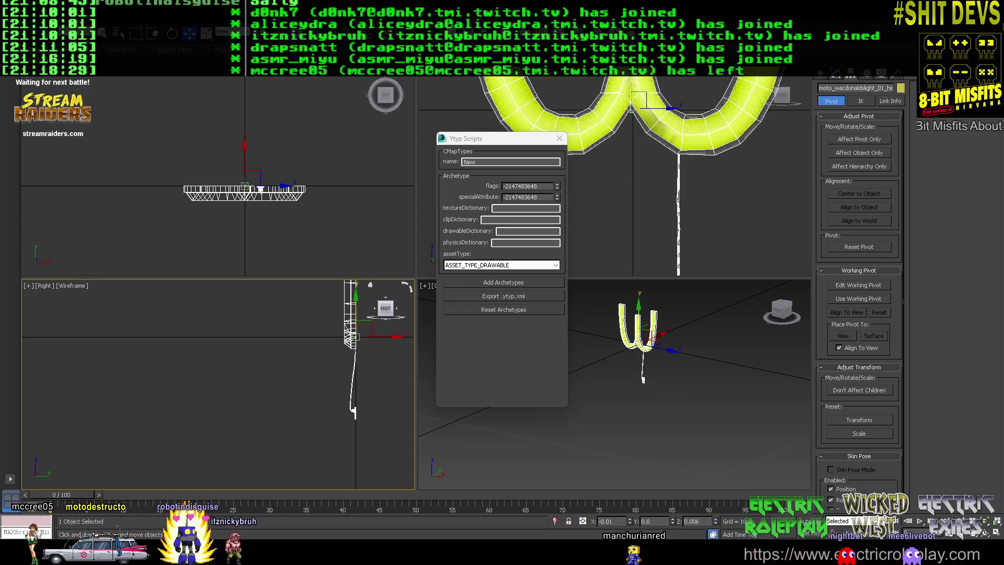
pyautogui.moveTo(643, 253); pyautogui.dragTo(645, 228, button='middle')
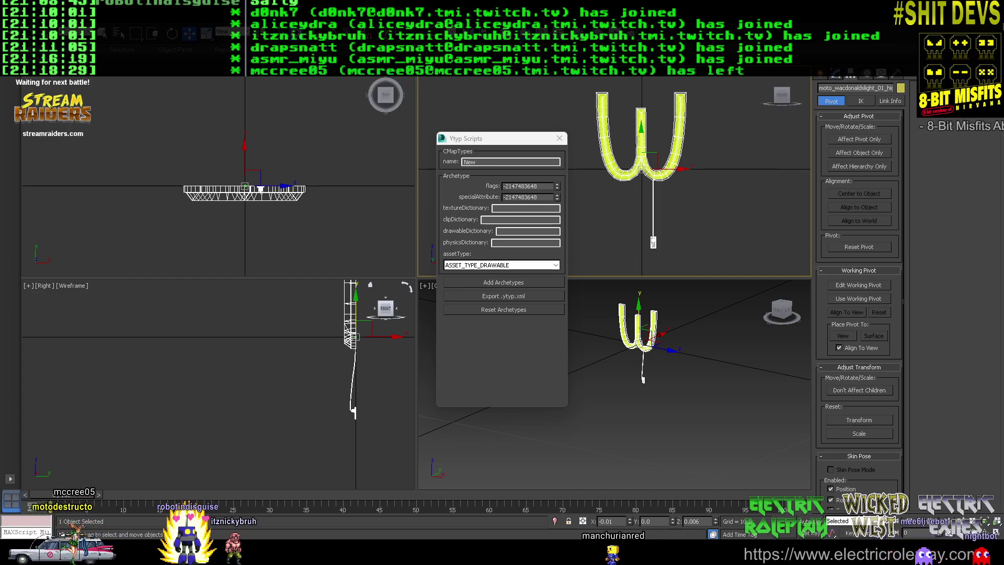
# Select both light entities and export them as a ytyp, overwriting interiorWacLight.ytyp.xml
pyautogui.moveTo(577, 79); pyautogui.dragTo(713, 254)
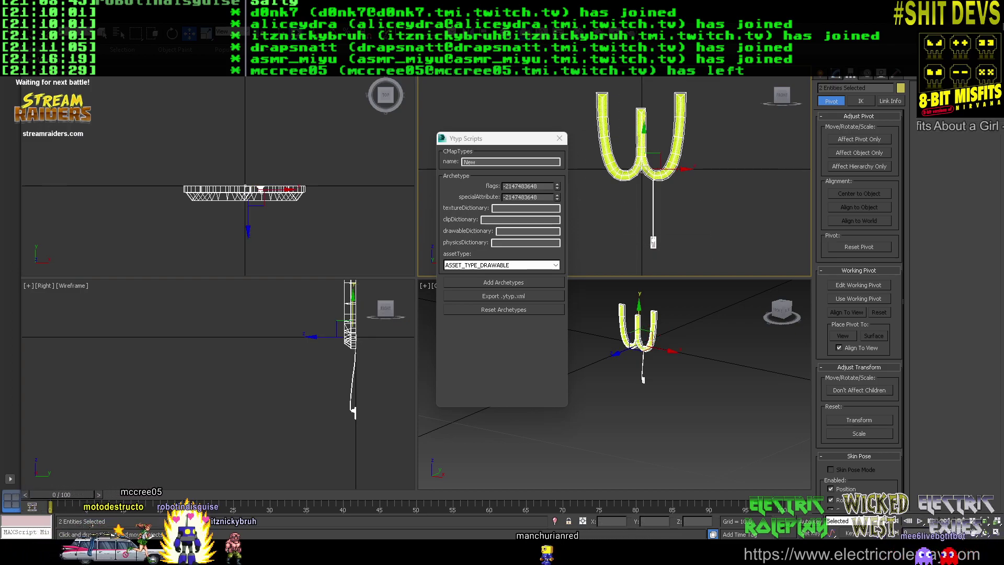
pyautogui.click(504, 296)
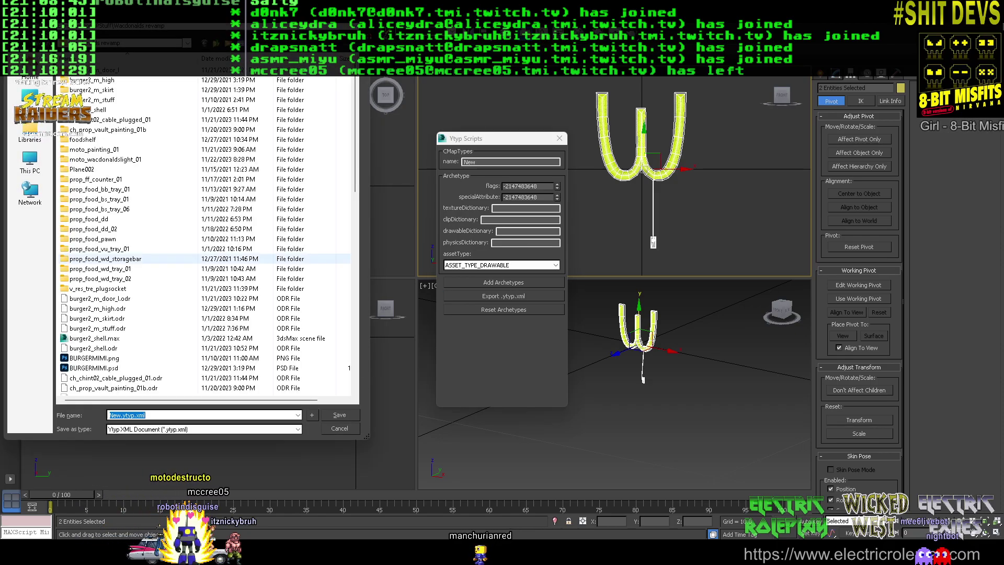
pyautogui.scroll(-5, 104, 345)
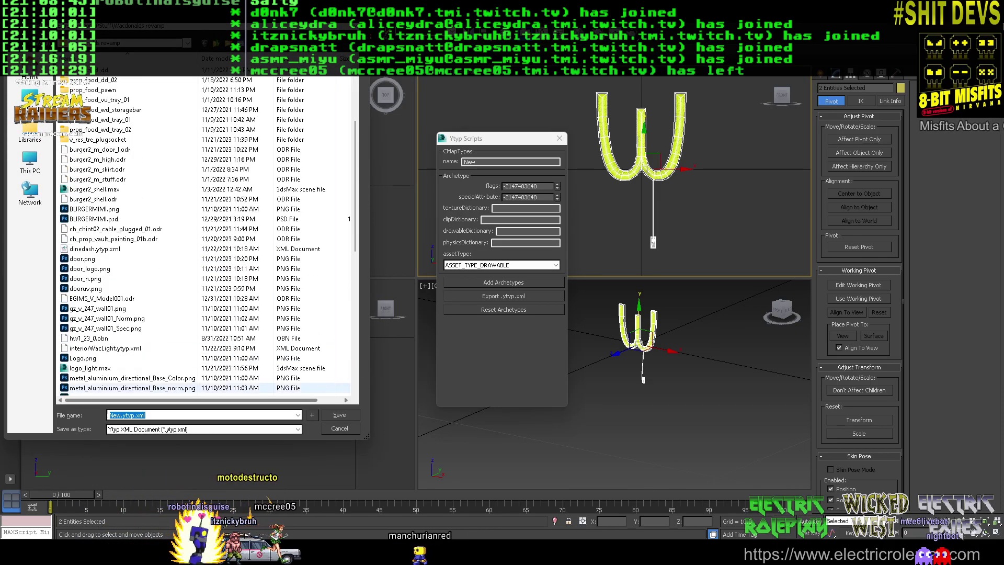
pyautogui.scroll(-3, 126, 314)
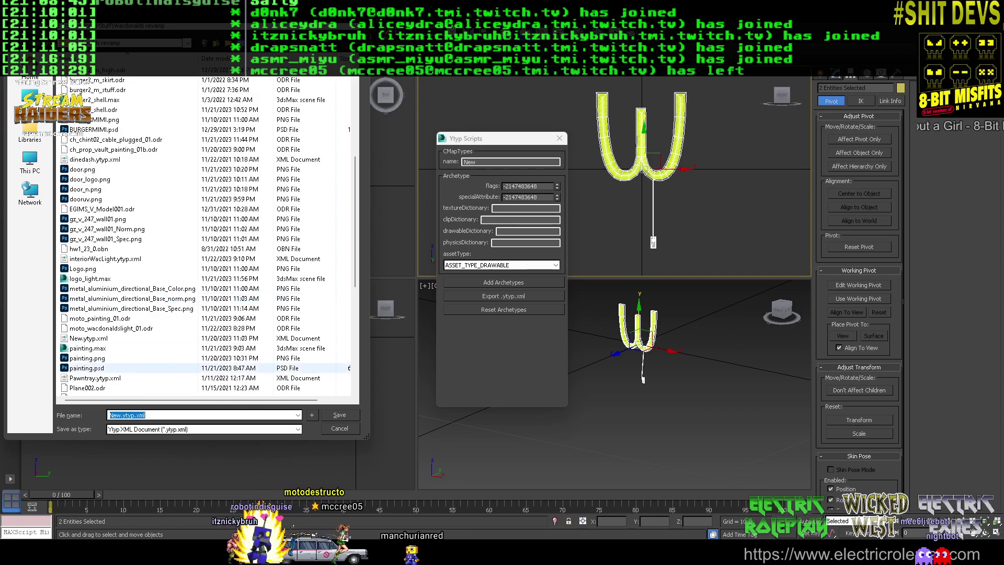
pyautogui.doubleClick(105, 259)
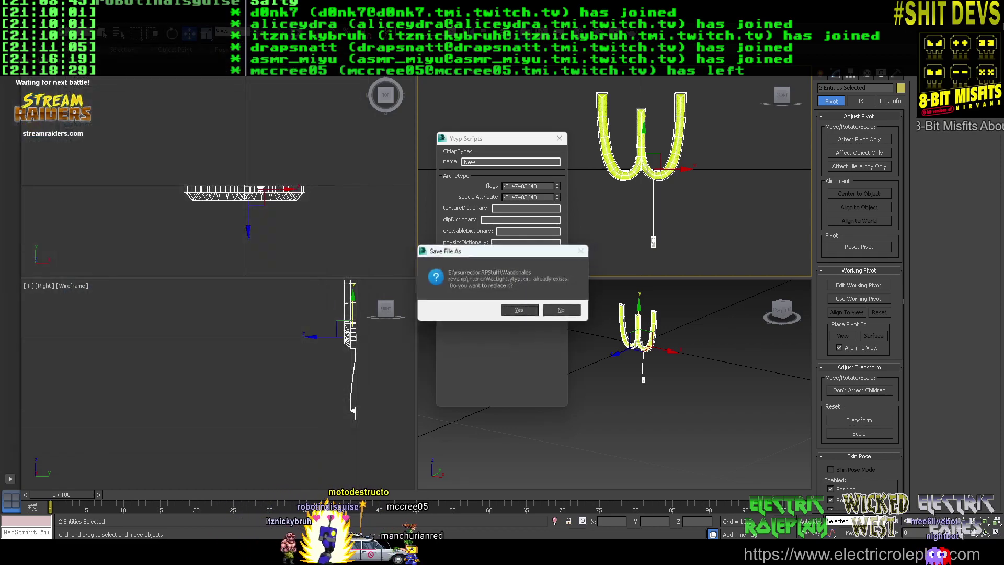
pyautogui.press('Return')
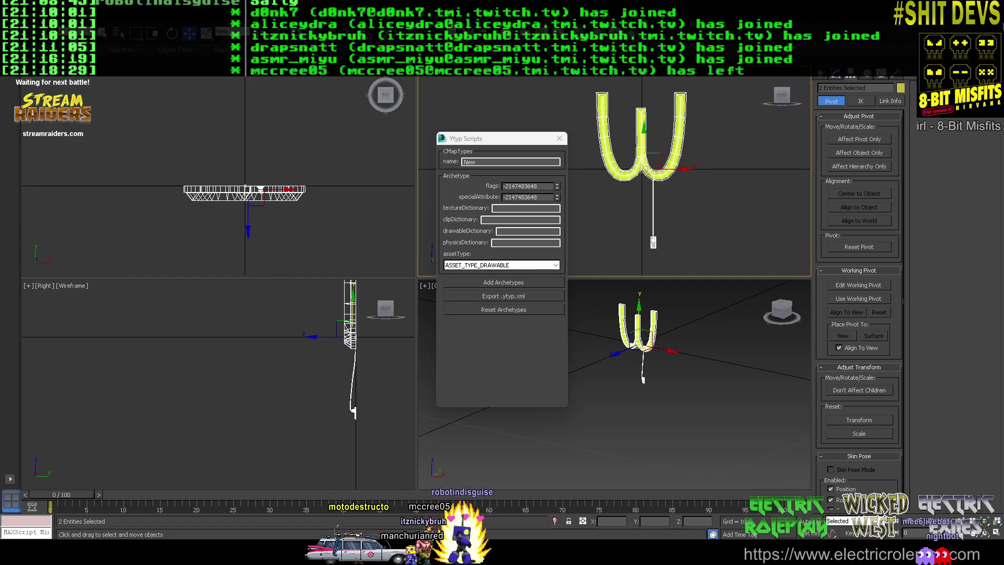
# Switch to the text editor and reload interiorWacLight.ytyp.xml to check the exported archetype
pyautogui.hotkey('alt', 'Tab')
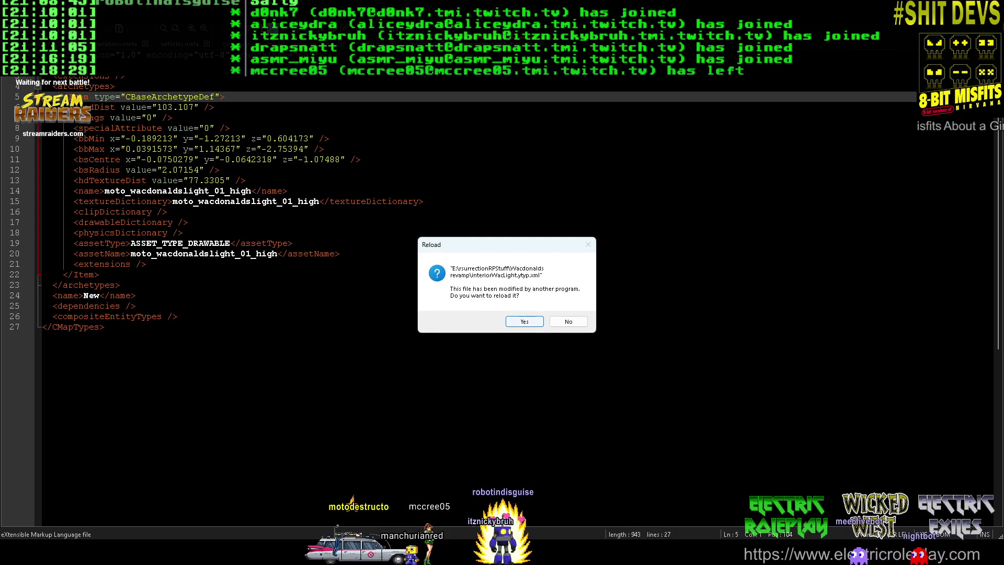
pyautogui.press('Return')
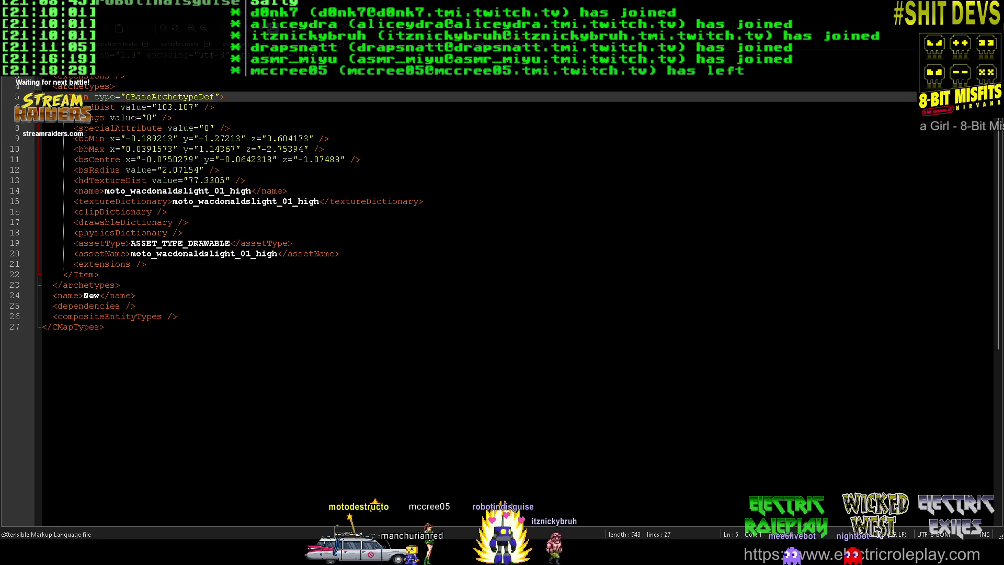
# Switch to 3ds Max, add the selected light's archetypes, and export them again as a ytyp, overwriting interiorWacLight.ytyp.xml
pyautogui.hotkey('alt', 'Tab')
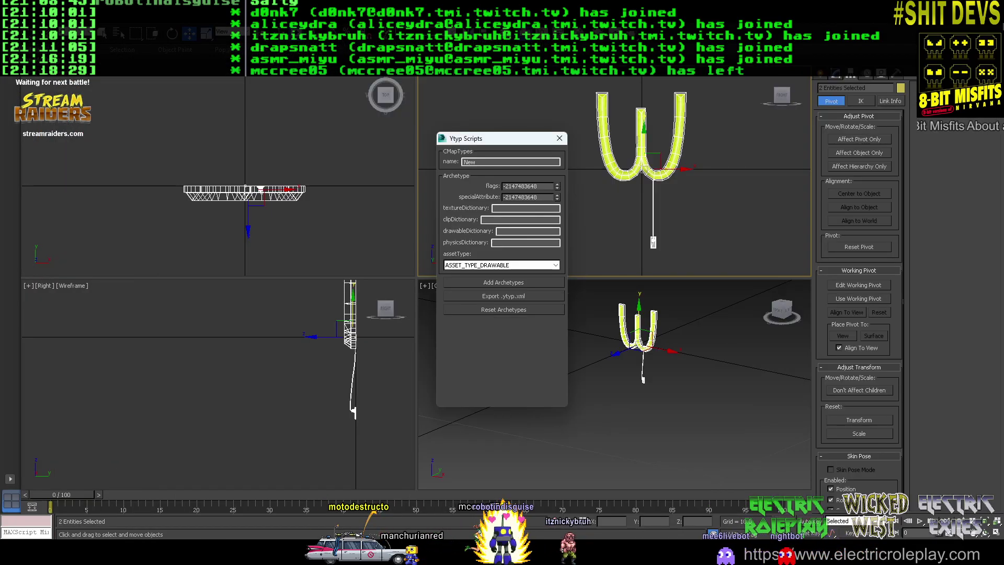
pyautogui.click(504, 283)
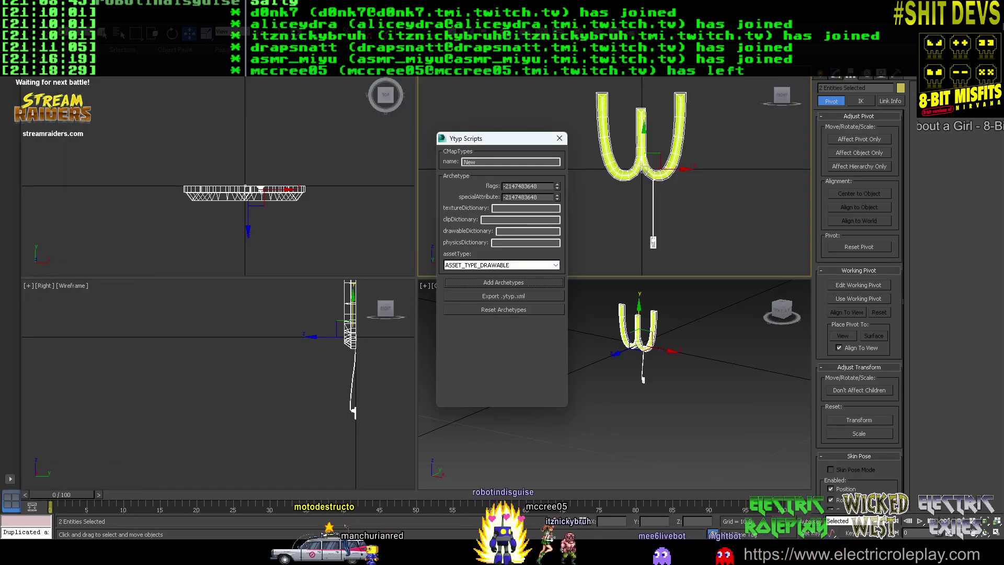
pyautogui.click(503, 296)
pyautogui.scroll(-11, 219, 238)
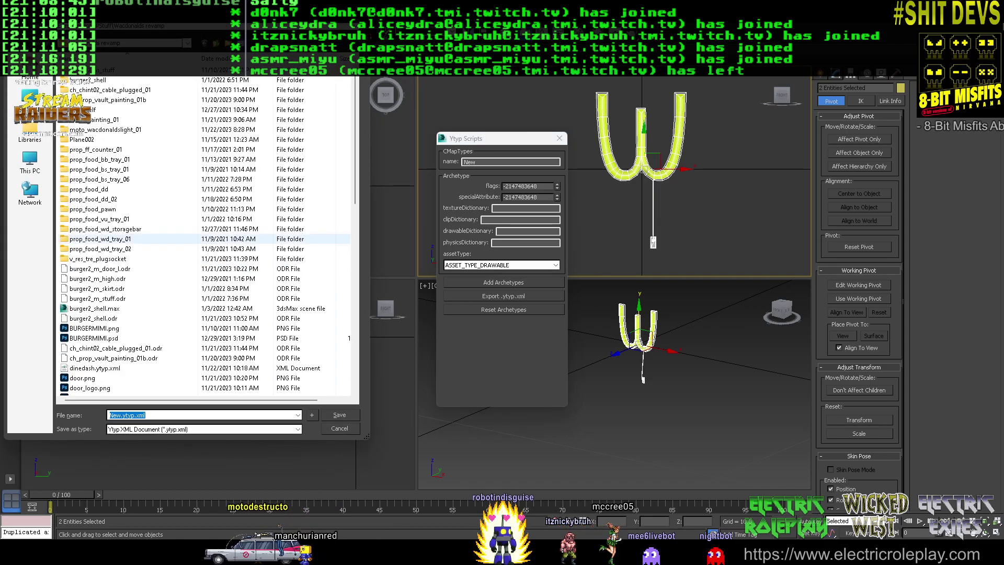
pyautogui.scroll(-5, 131, 236)
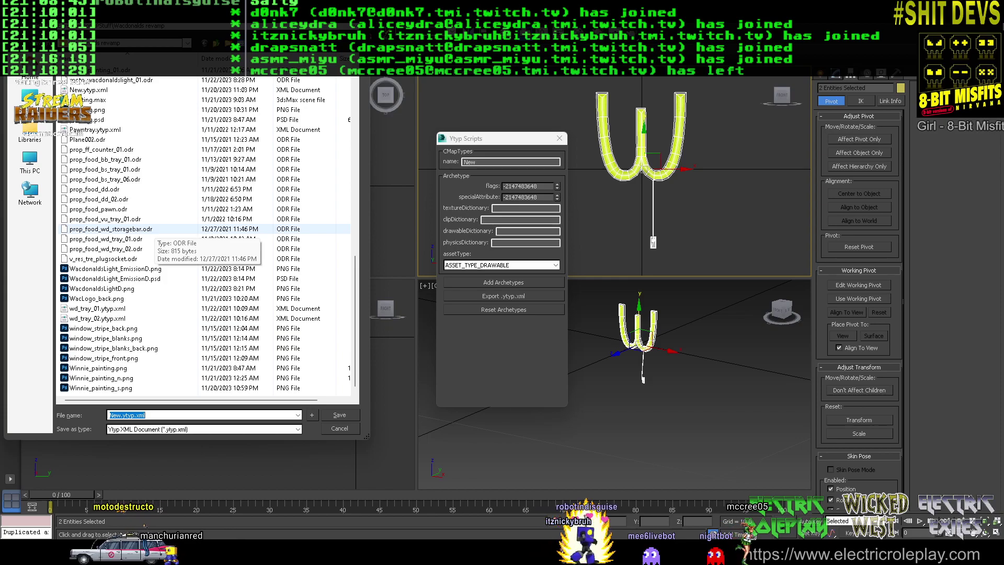
pyautogui.scroll(4, 204, 236)
pyautogui.doubleClick(106, 129)
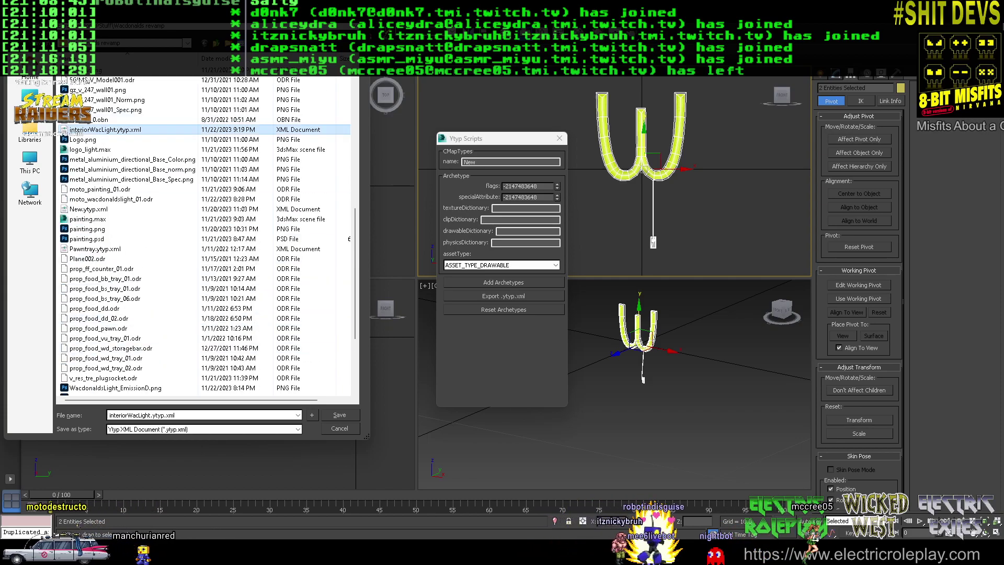
pyautogui.press('Return')
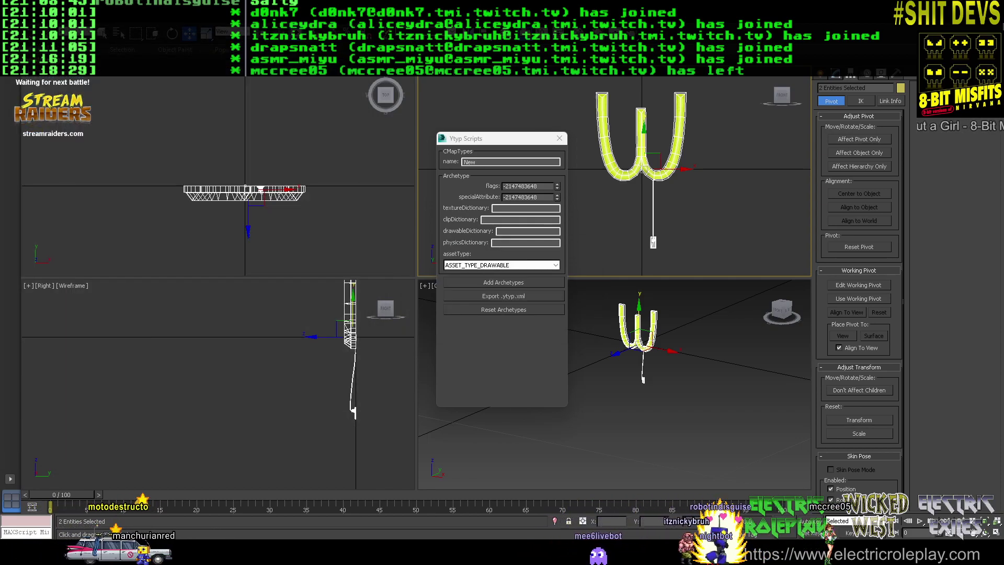
# Reload interiorWacLight.ytyp.xml in the text editor, remove the _high suffix from assetName, textureDictionary and name, and copy the whole archetype Item block
pyautogui.hotkey('alt', 'Tab')
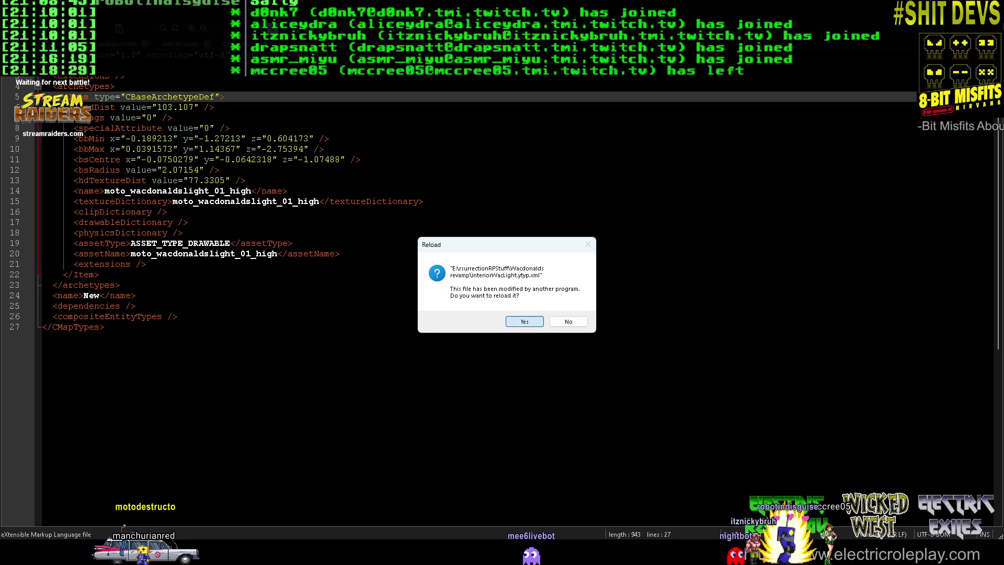
pyautogui.press('Return')
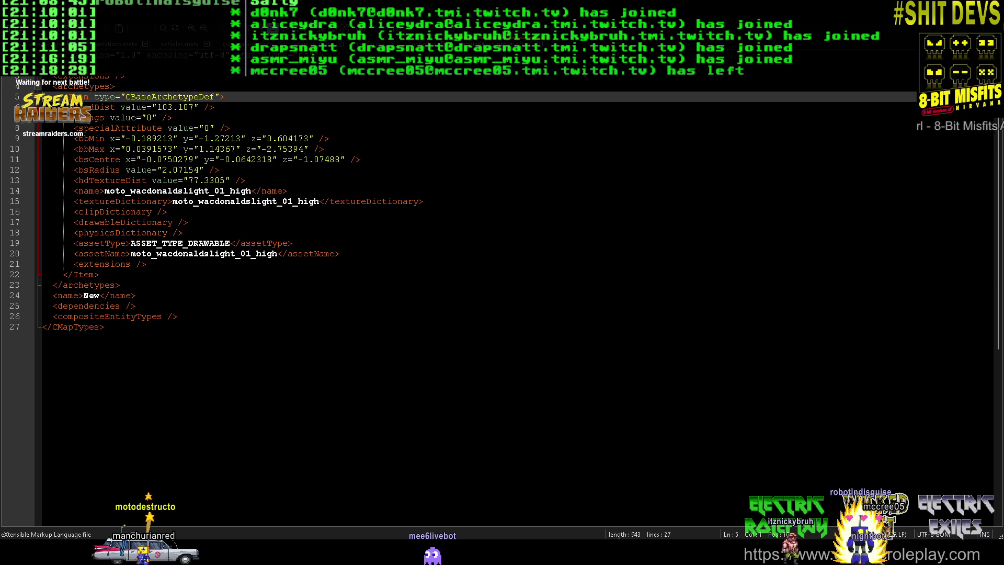
pyautogui.moveTo(272, 254); pyautogui.dragTo(261, 253)
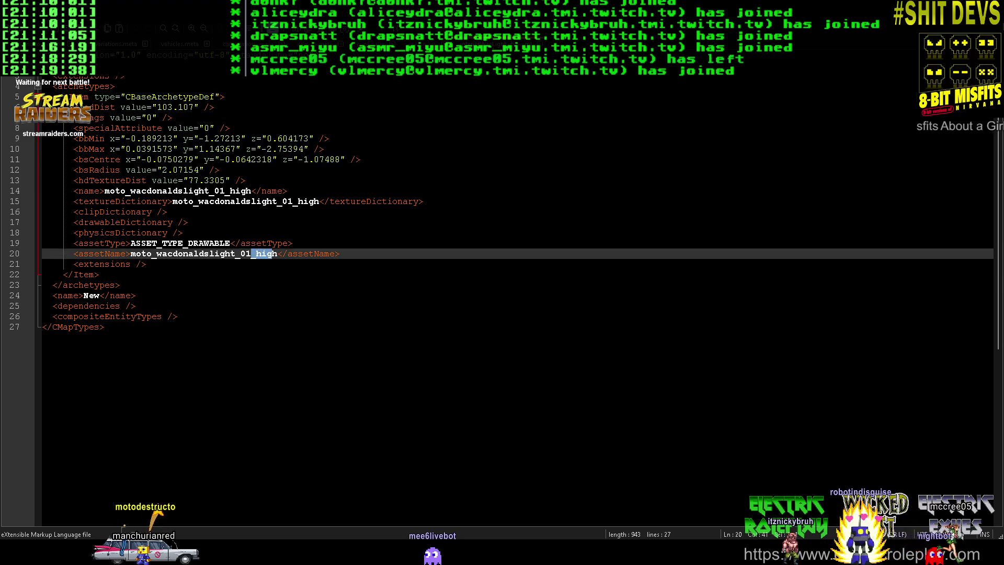
pyautogui.click(319, 201)
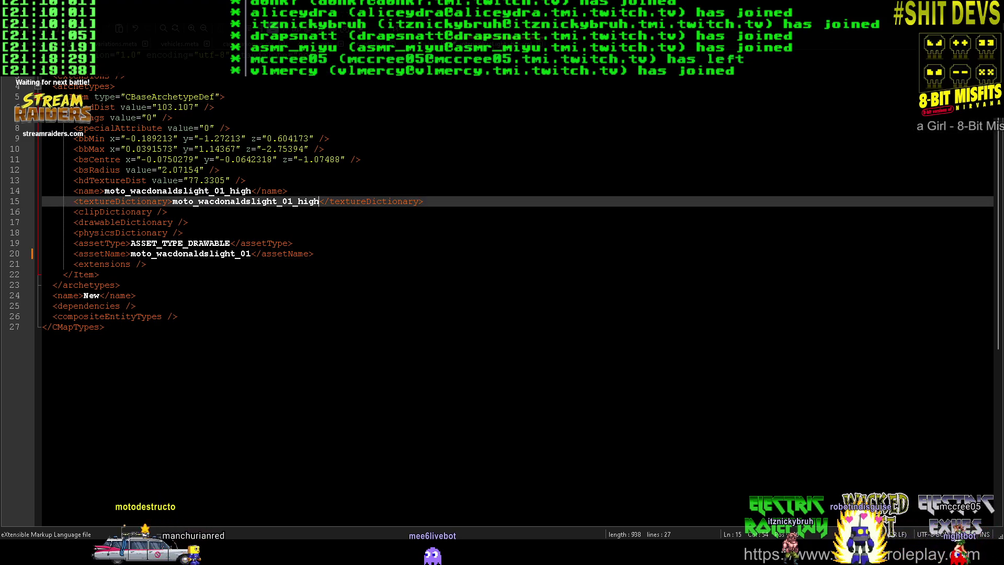
pyautogui.click(251, 191)
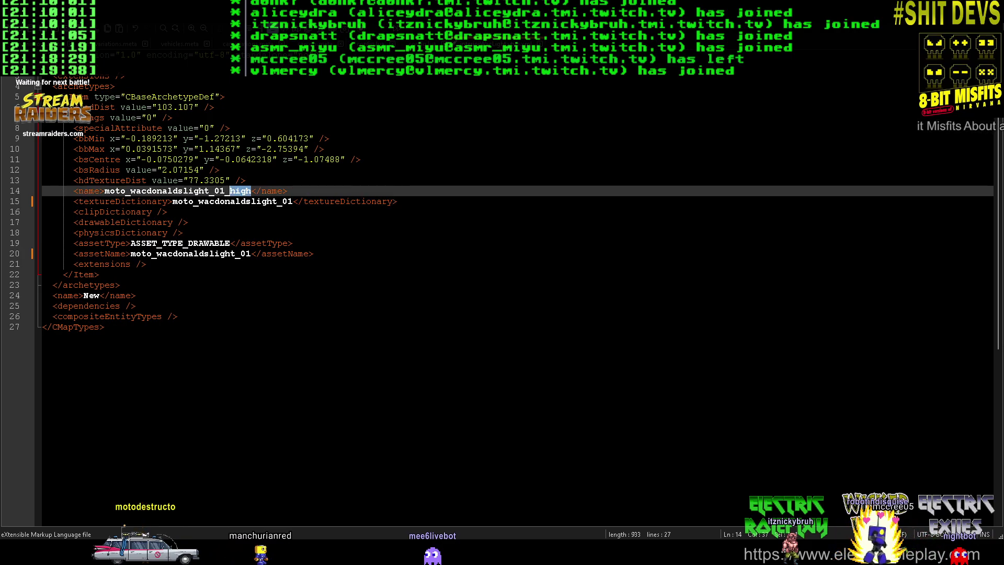
pyautogui.press('BackSpace')
pyautogui.moveTo(100, 274); pyautogui.dragTo(42, 96)
pyautogui.hotkey('ctrl', 'c')
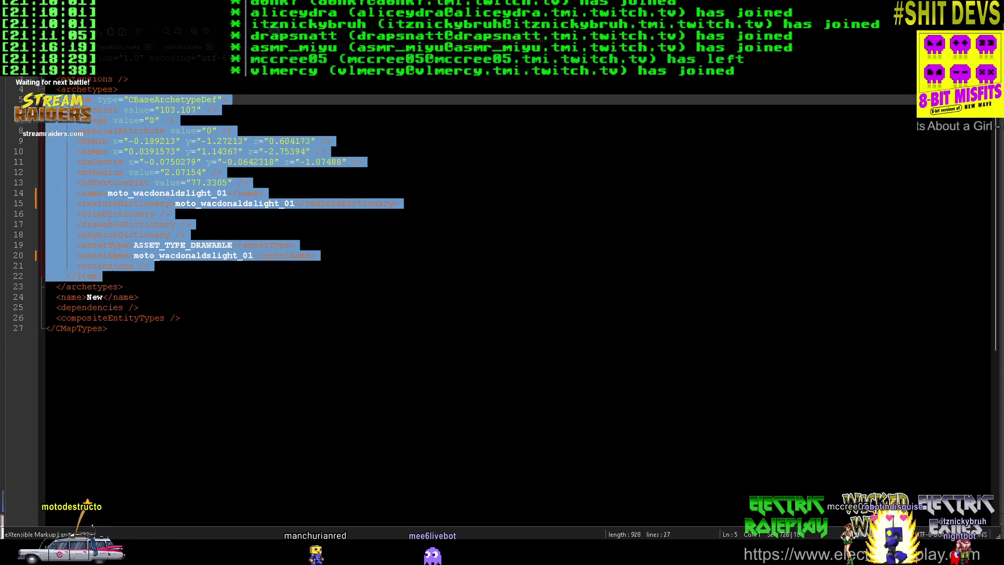
# Switch to 3ds Max and export the selected light model with GIMS Evo into the Wacdonalds revamp folder, repeating the export once
pyautogui.hotkey('alt', 'Tab')
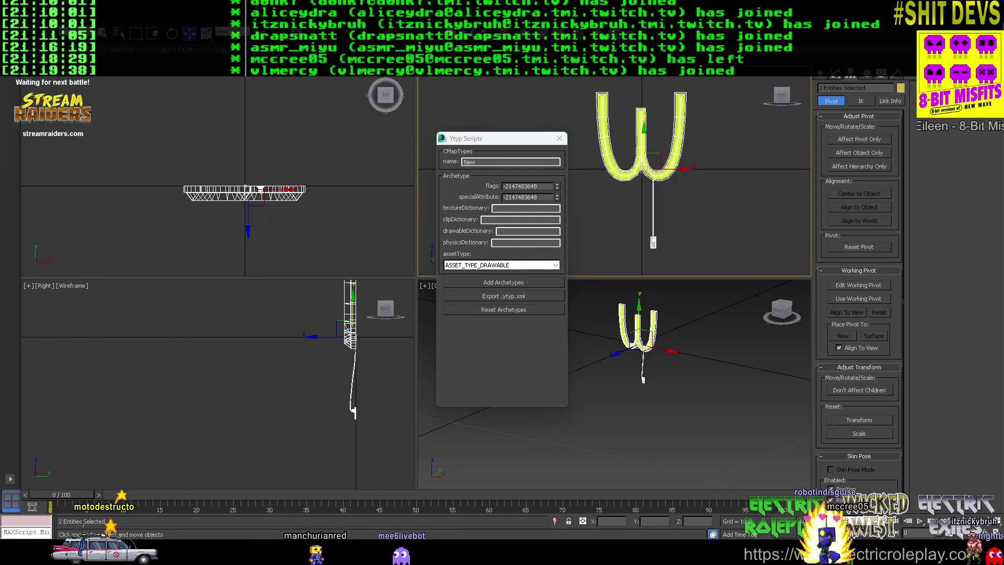
pyautogui.hotkey('alt', 'Tab')
pyautogui.click(224, 223)
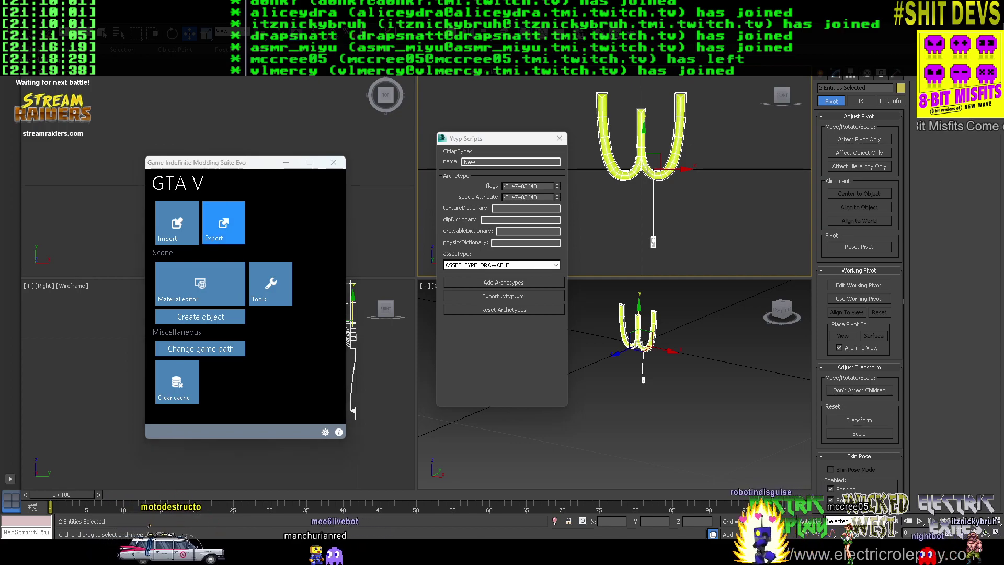
pyautogui.click(223, 222)
pyautogui.press('Return')
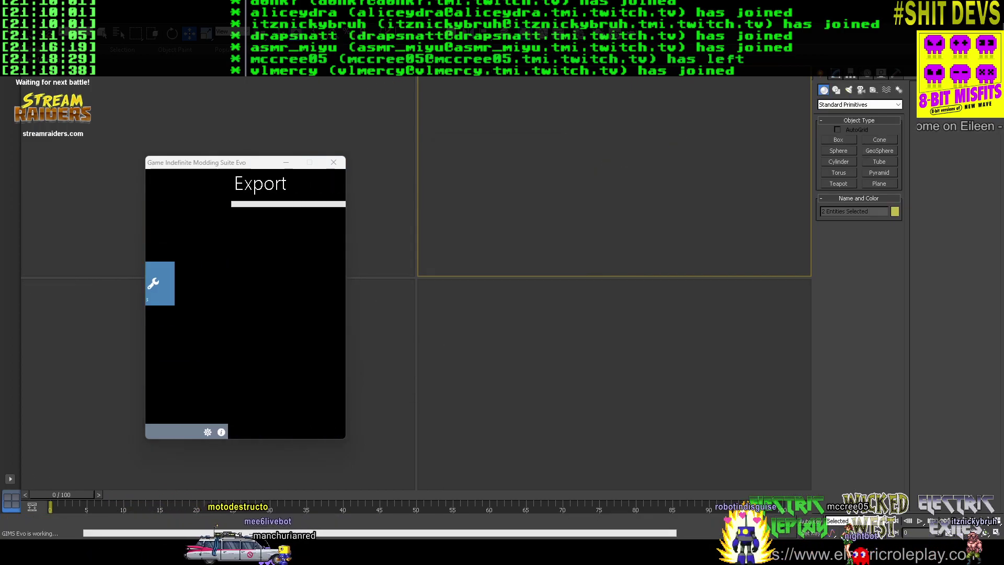
pyautogui.click(316, 429)
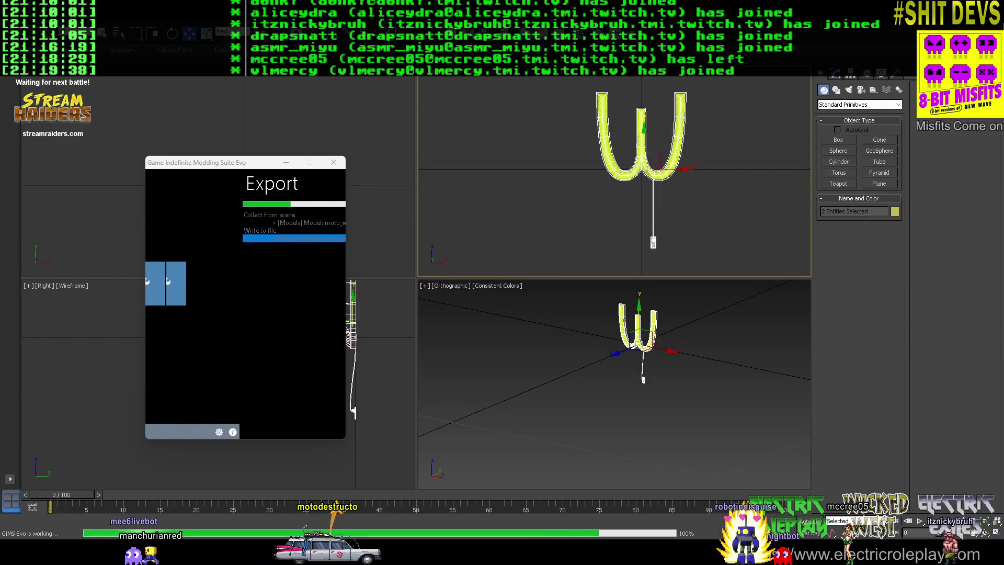
pyautogui.click(223, 223)
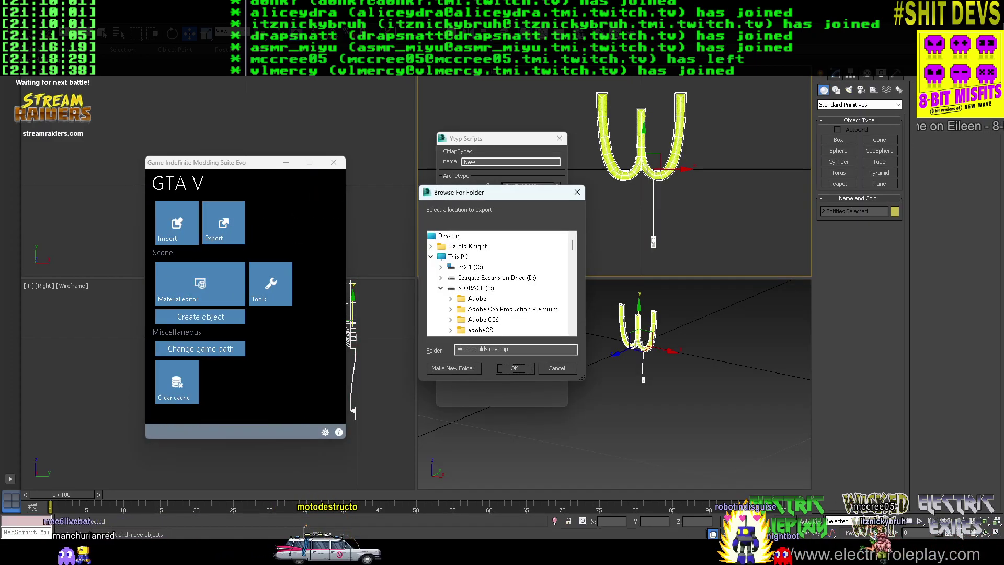
pyautogui.press('Return')
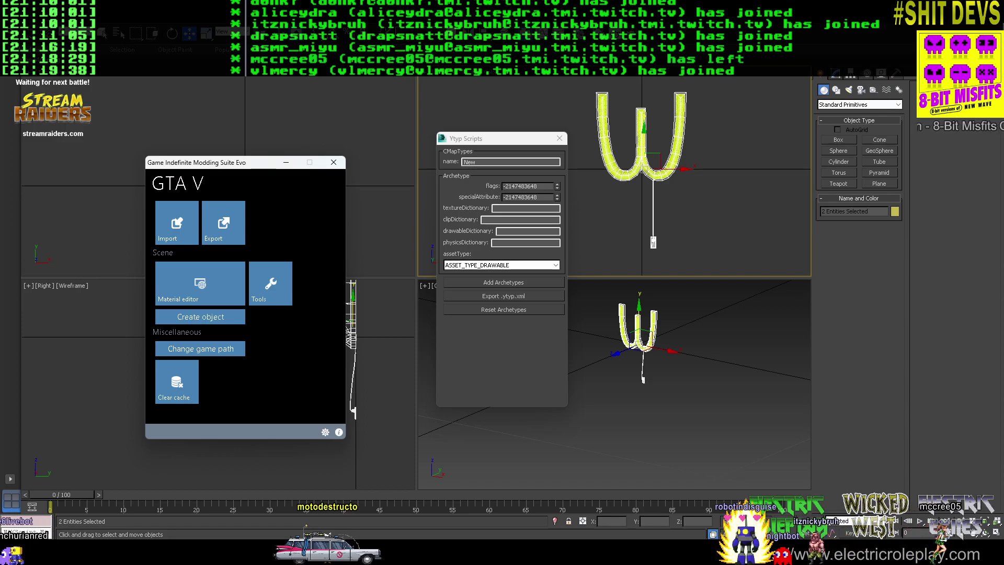
# Switch to OpenIV and import moto_wacdonaldslight_01.odr through openFormats into the moto-wacdonalds stream folder
pyautogui.hotkey('alt', 'Tab')
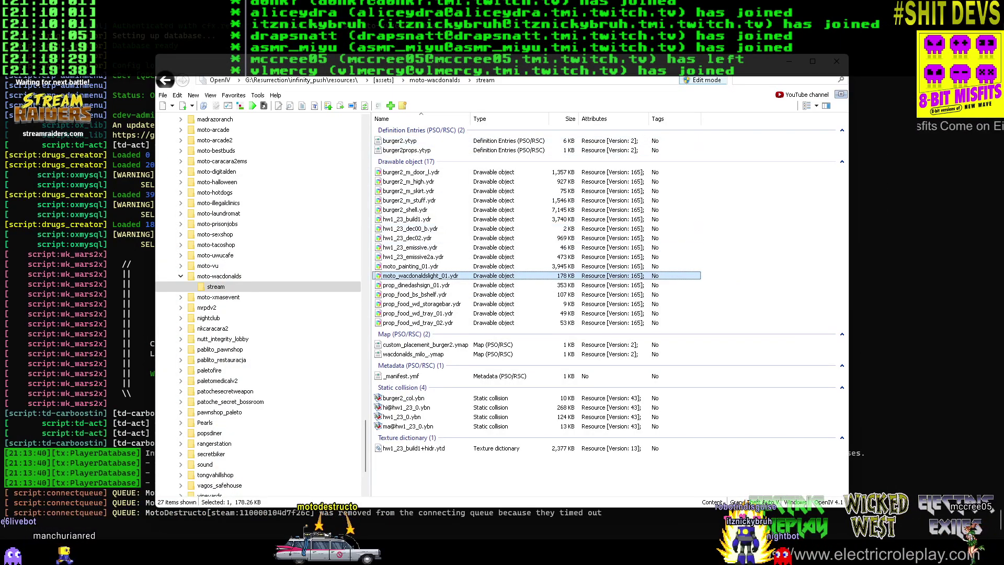
pyautogui.rightClick(816, 306)
pyautogui.click(837, 361)
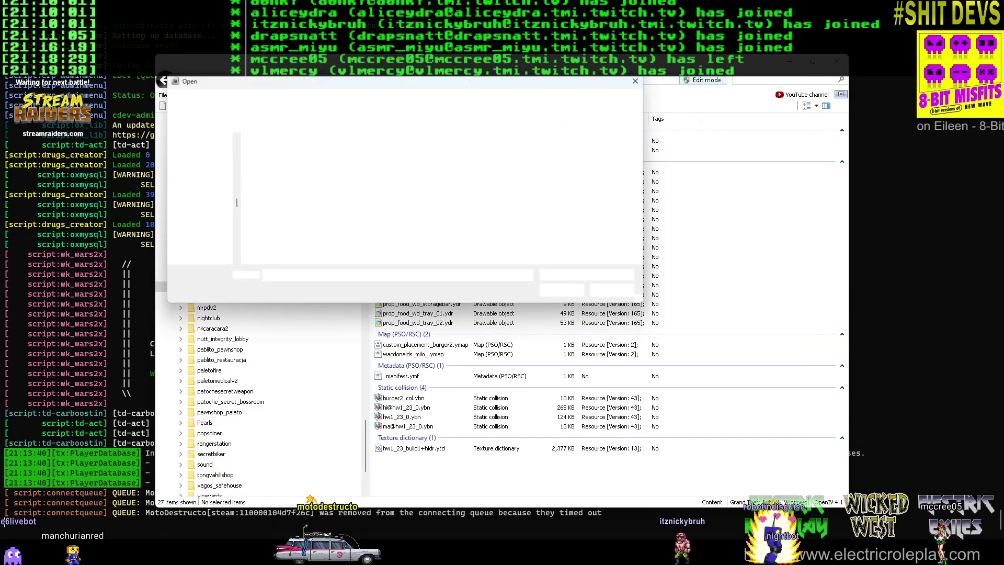
pyautogui.scroll(-6, 314, 230)
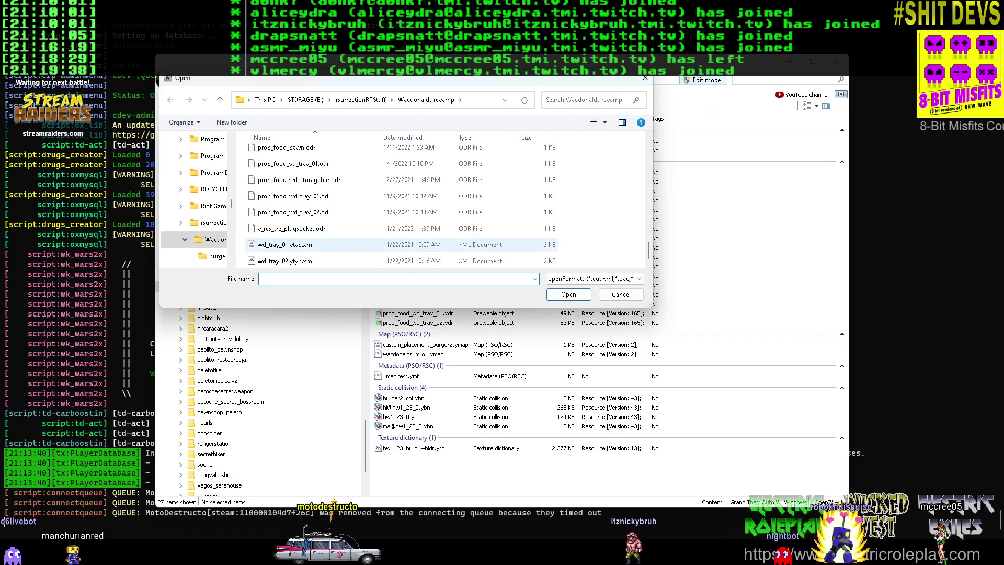
pyautogui.scroll(3, 314, 240)
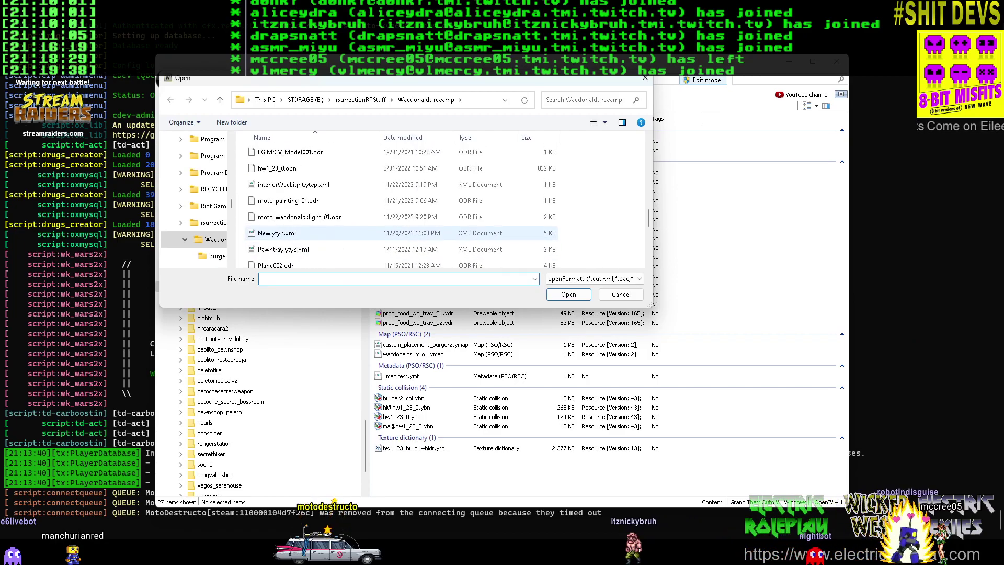
pyautogui.scroll(-3, 314, 240)
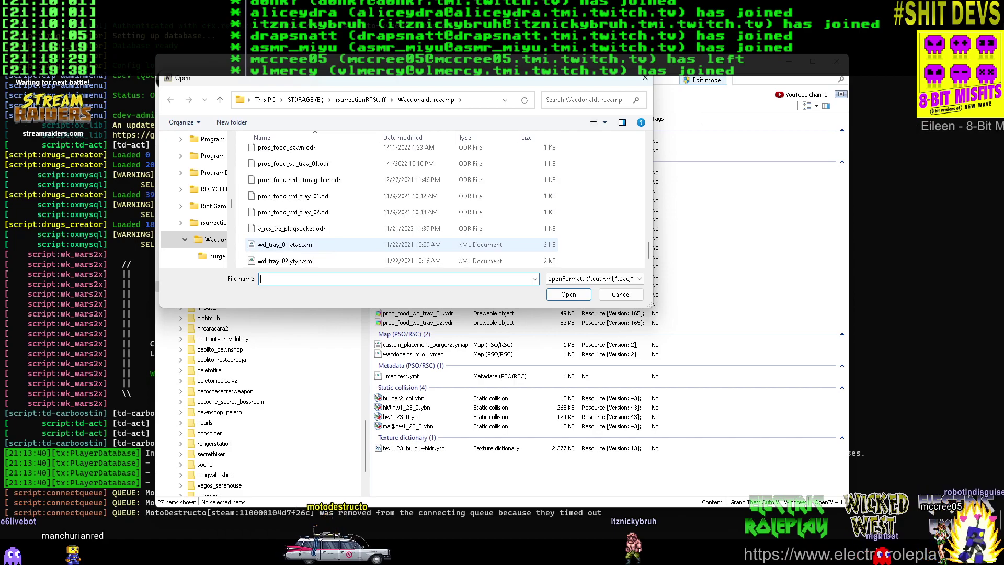
pyautogui.scroll(3, 314, 240)
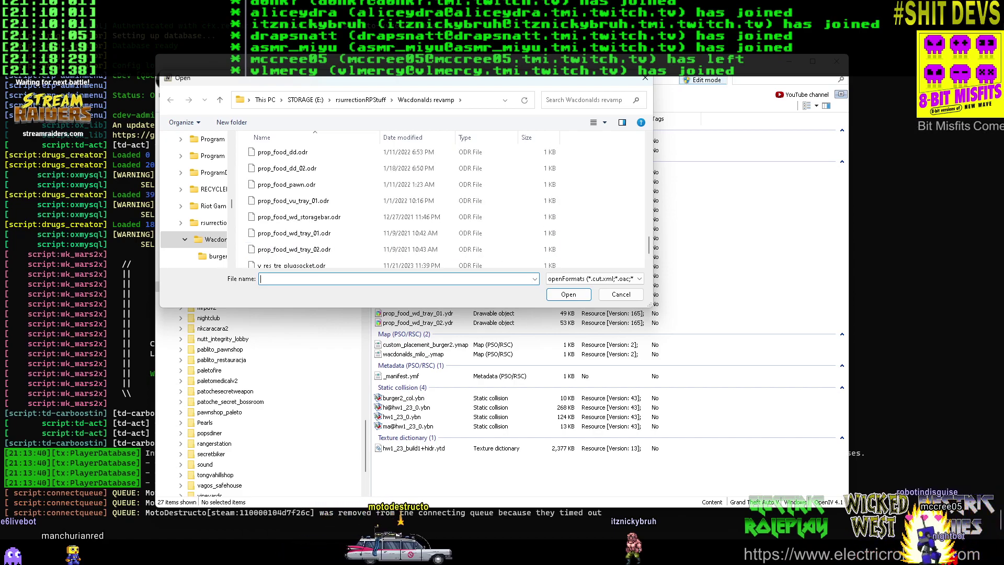
pyautogui.scroll(1, 314, 243)
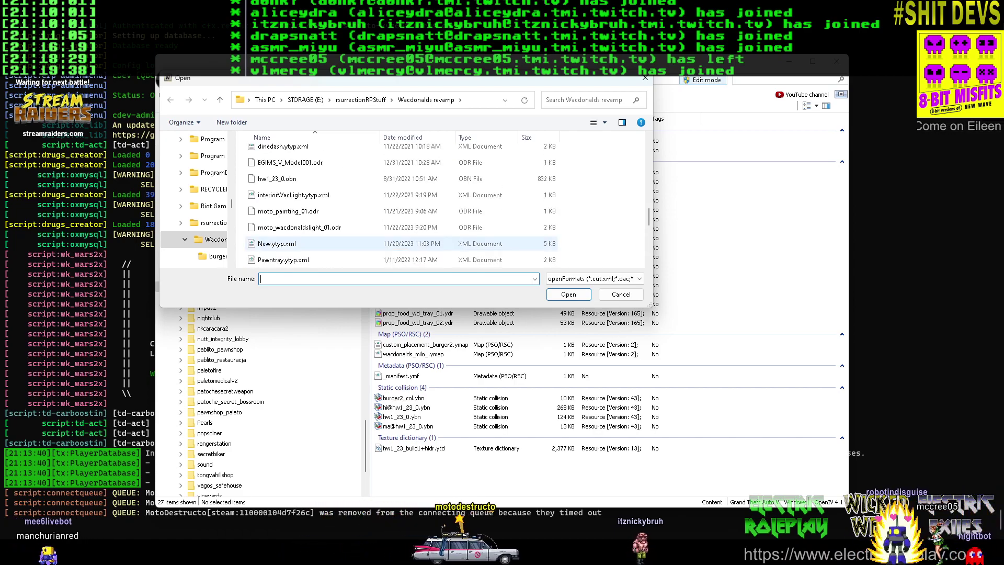
pyautogui.doubleClick(299, 227)
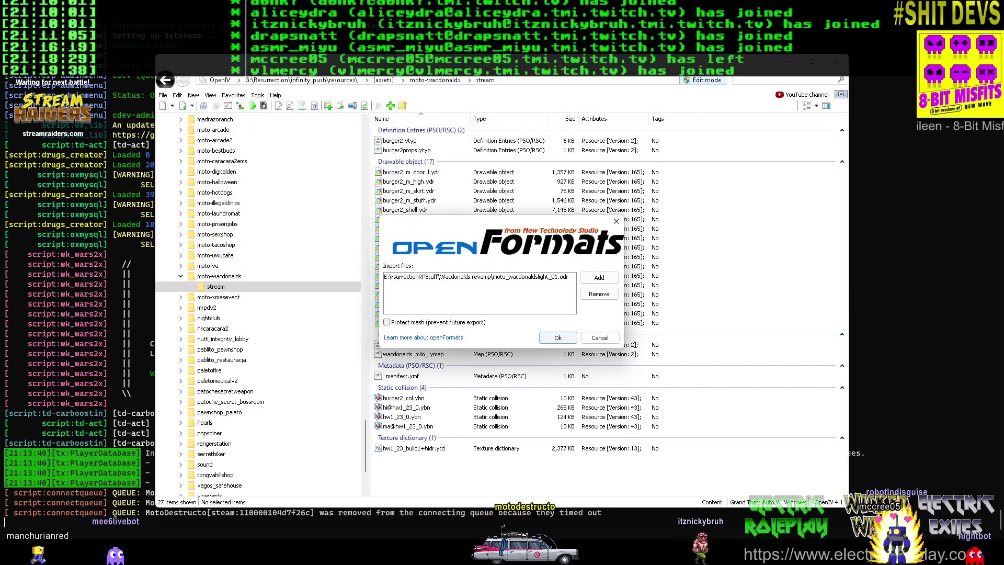
pyautogui.press('Return')
# Replace the moto_wacdonaldslight_01 archetype item in burger2props.ytyp with the copied block and save the file
pyautogui.click(416, 151)
pyautogui.rightClick(416, 152)
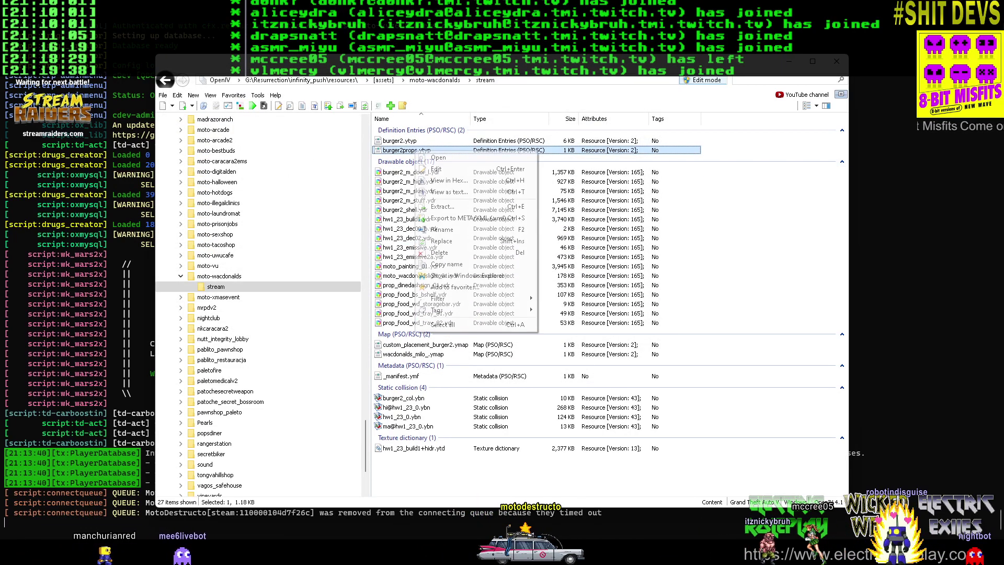
pyautogui.click(436, 169)
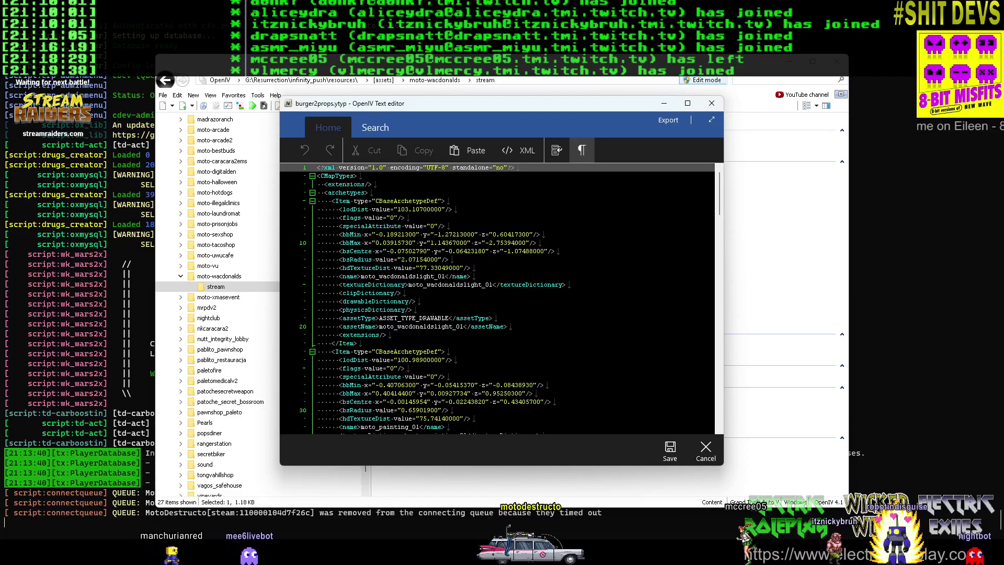
pyautogui.moveTo(359, 343); pyautogui.dragTo(317, 201)
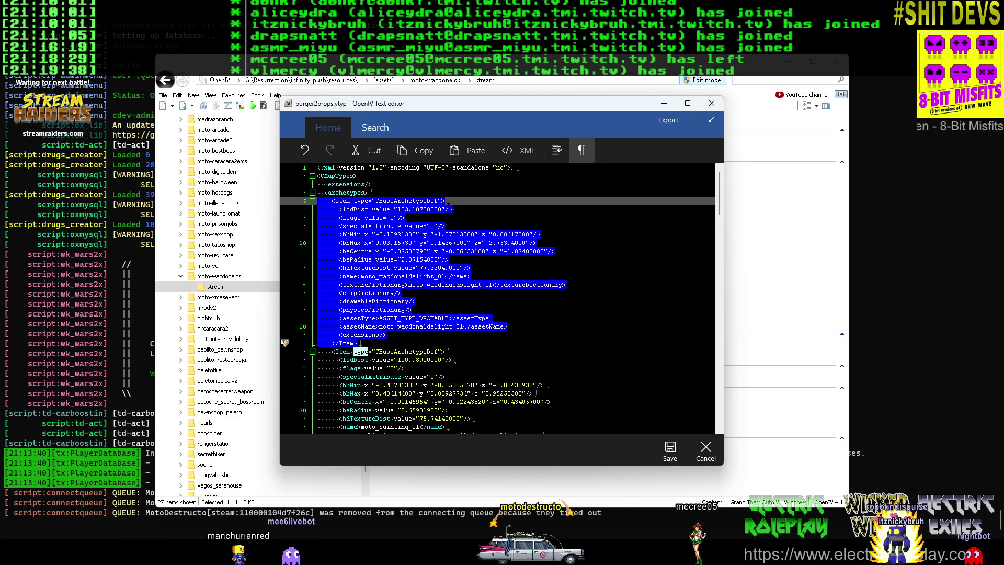
pyautogui.hotkey('ctrl', 'v')
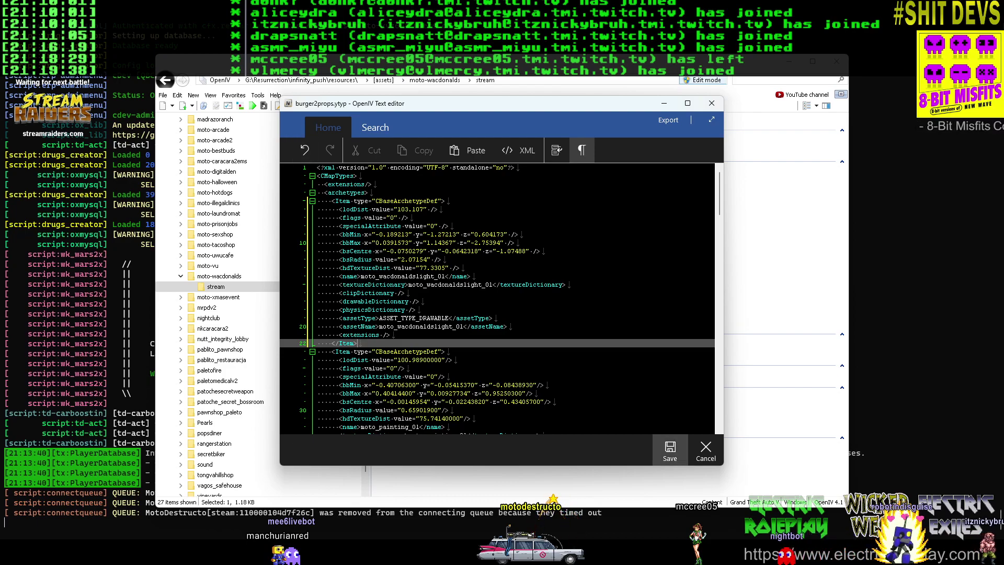
pyautogui.click(670, 451)
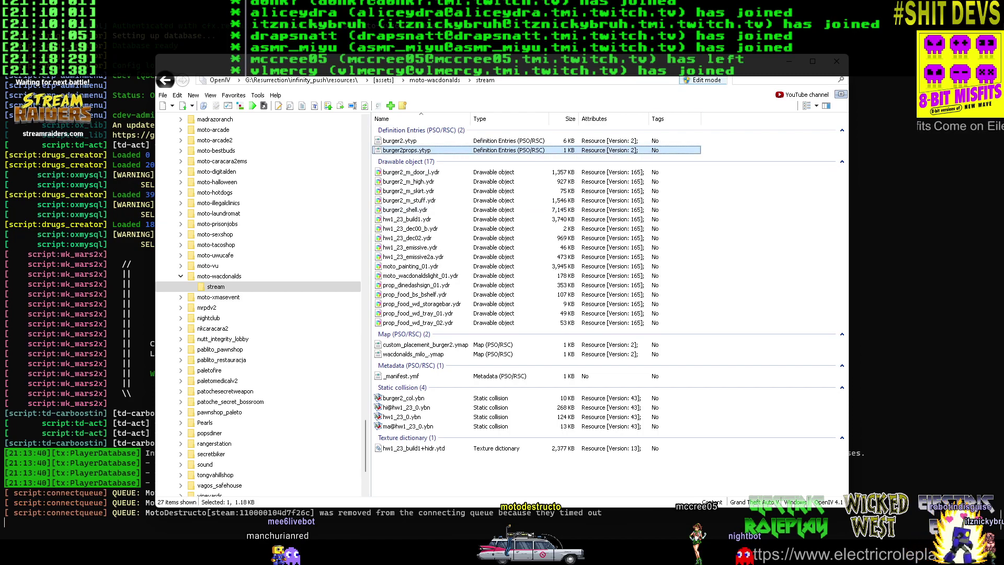
# Close the server console, move and shorten the OpenIV window to uncover the desktop, and launch FXServer from its shortcut
pyautogui.click(884, 251)
pyautogui.click(944, 8)
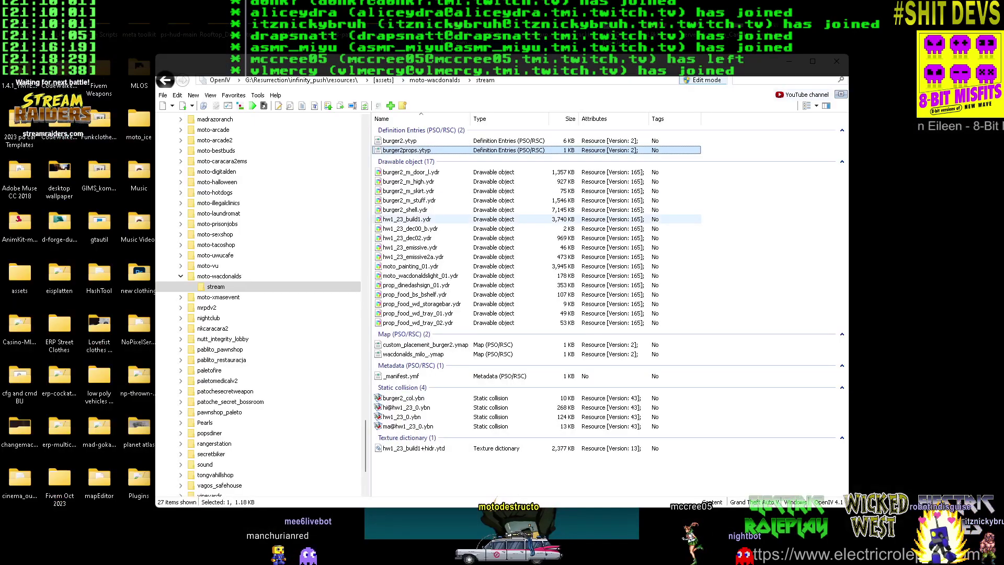
pyautogui.moveTo(502, 62); pyautogui.dragTo(444, 36)
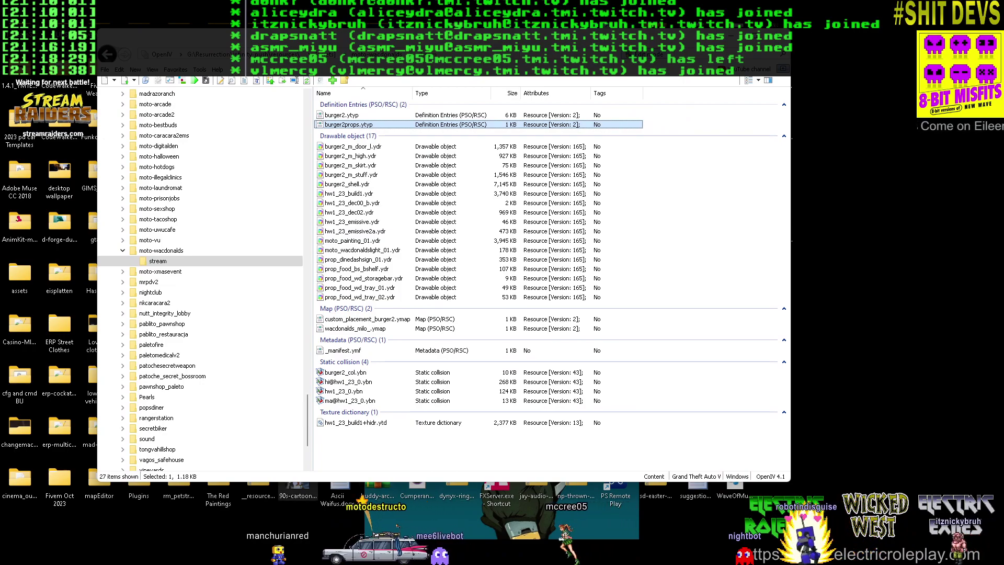
pyautogui.moveTo(378, 482)
pyautogui.mouseDown()
pyautogui.moveTo(378, 370)
pyautogui.moveTo(378, 462)
pyautogui.mouseUp()
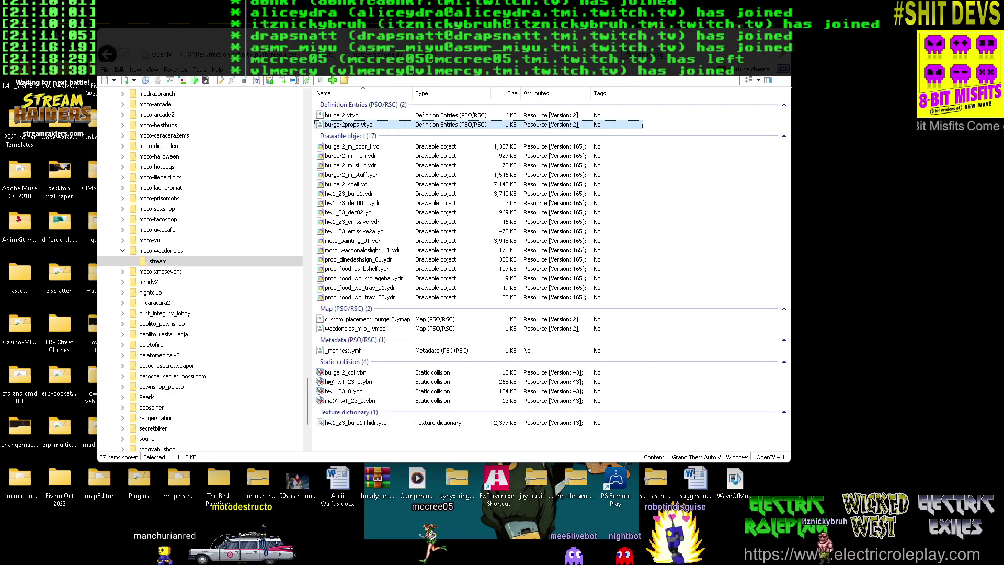
pyautogui.doubleClick(496, 483)
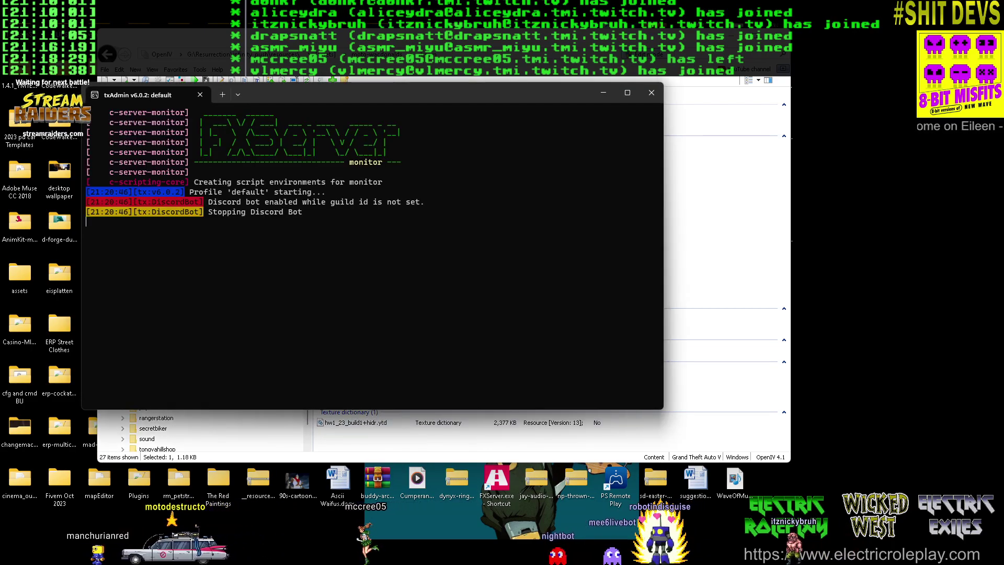
# Switch to OpenIV, delete the old moto-wacdonalds folder in gta5's interiors, and paste the updated copy there
pyautogui.press('F11')
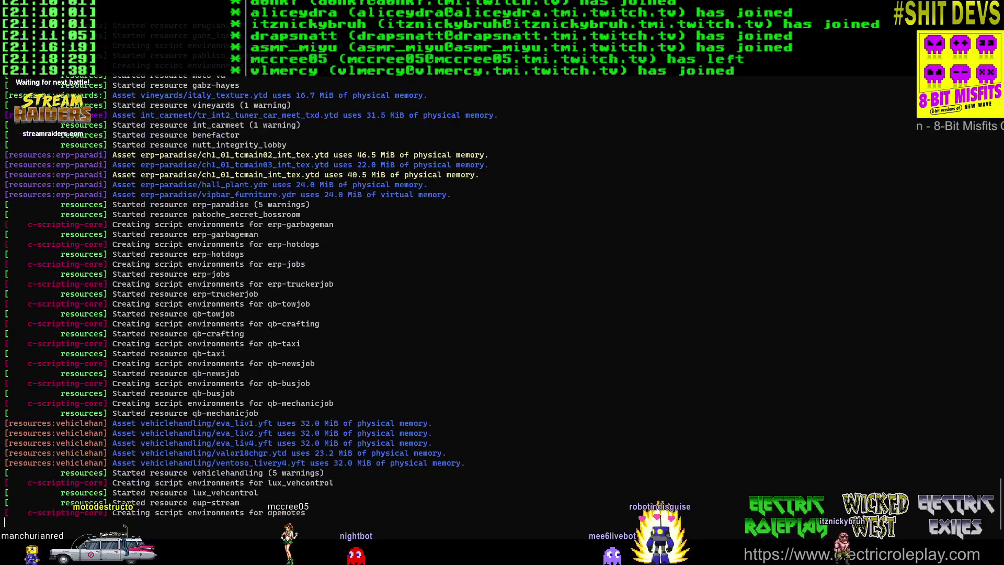
pyautogui.hotkey('alt', 'Tab')
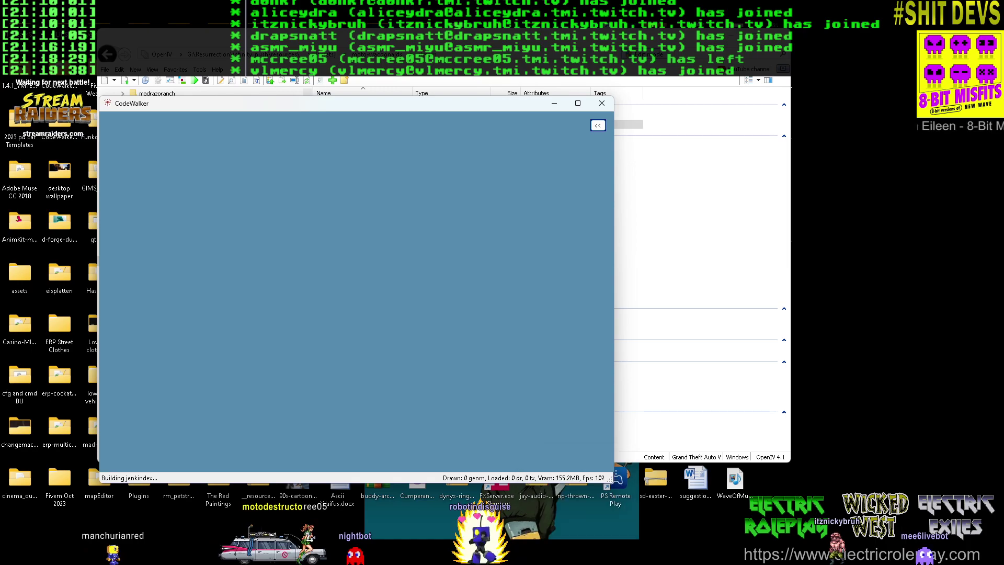
pyautogui.hotkey('alt', 'Tab')
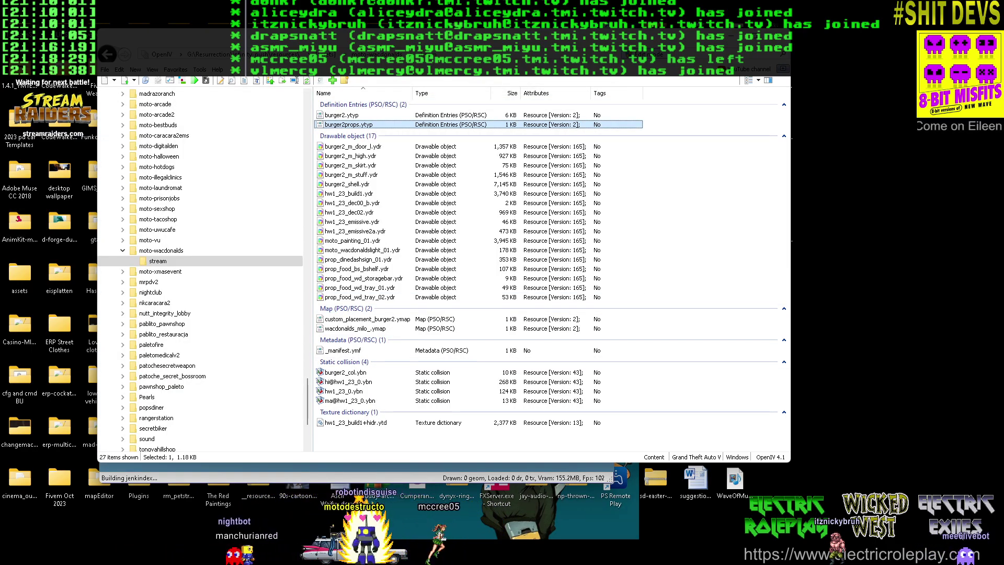
pyautogui.scroll(20, 201, 270)
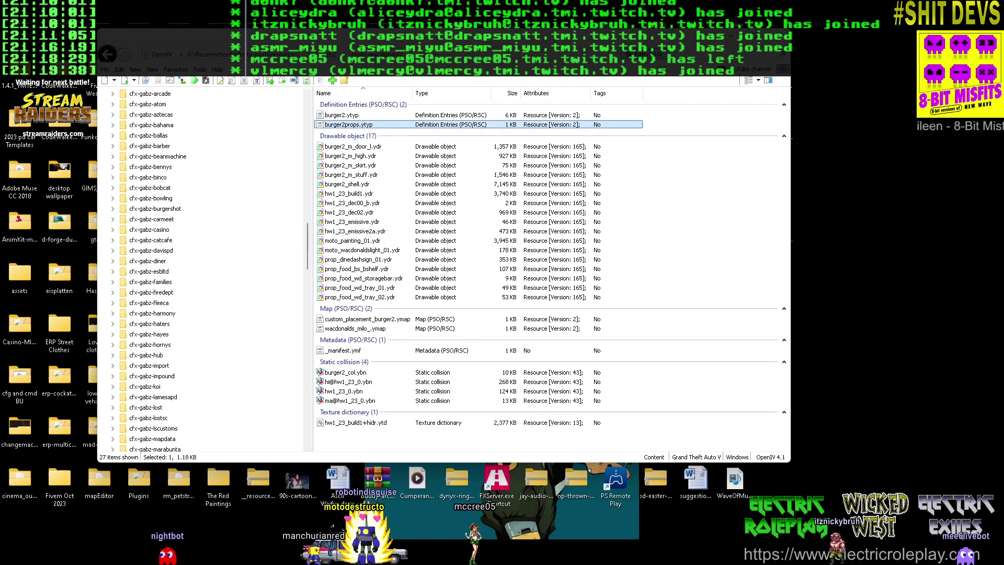
pyautogui.scroll(20, 201, 270)
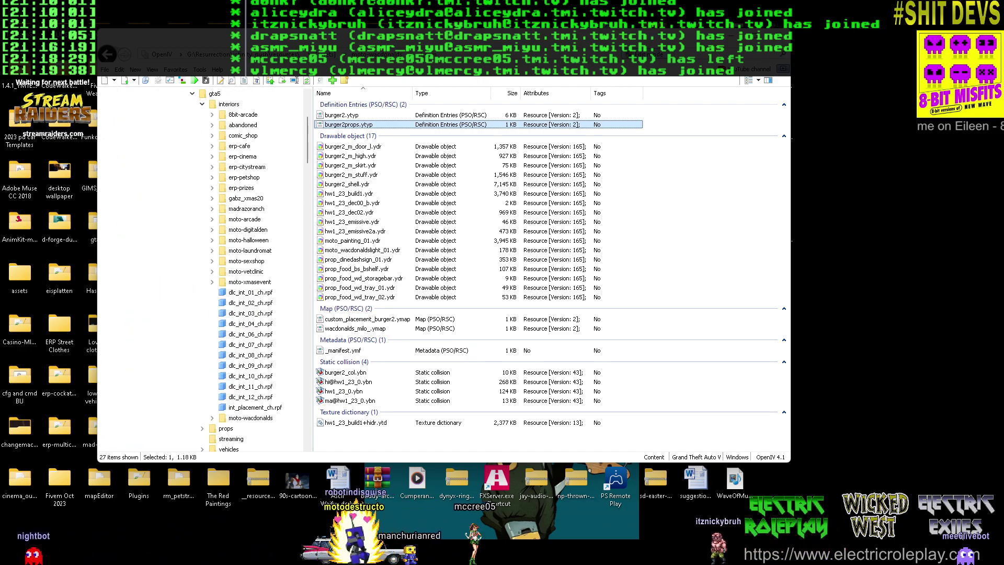
pyautogui.click(229, 104)
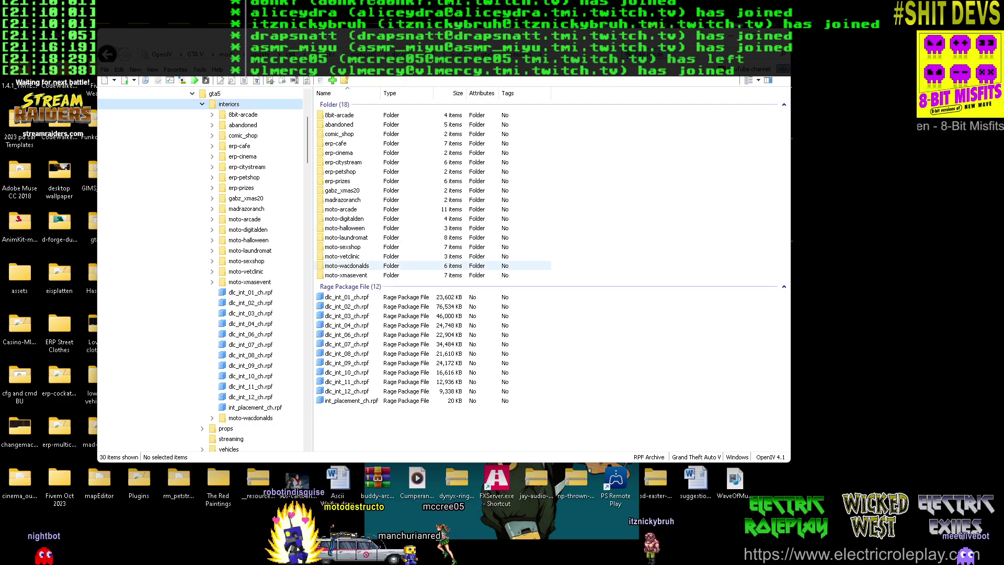
pyautogui.click(346, 265)
pyautogui.press('Delete')
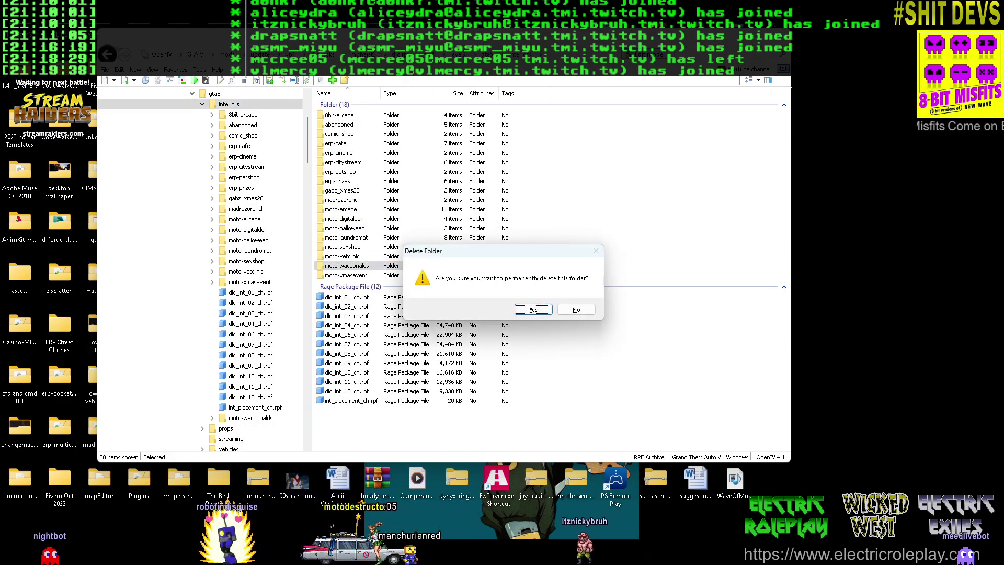
pyautogui.press('Return')
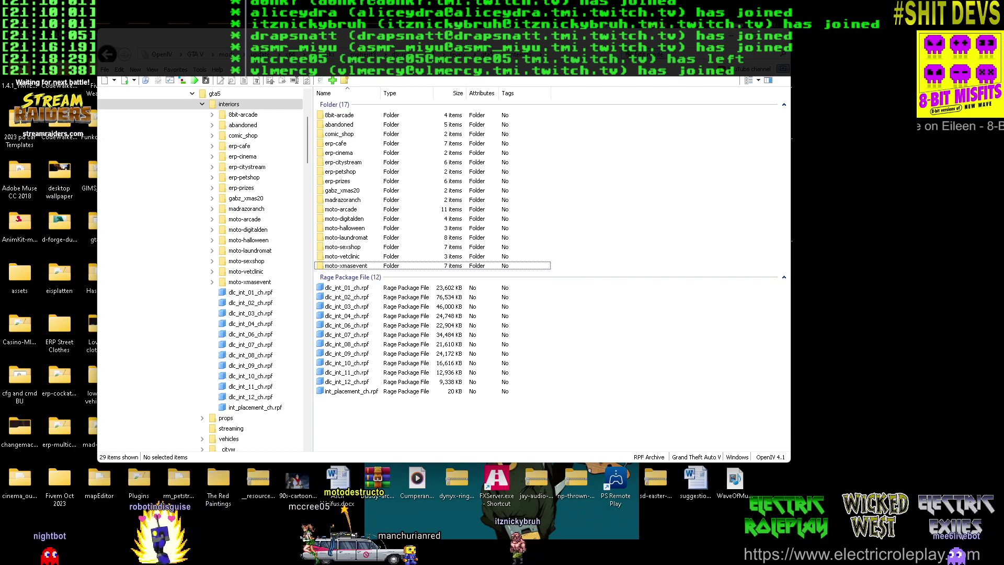
pyautogui.hotkey('ctrl', 'v')
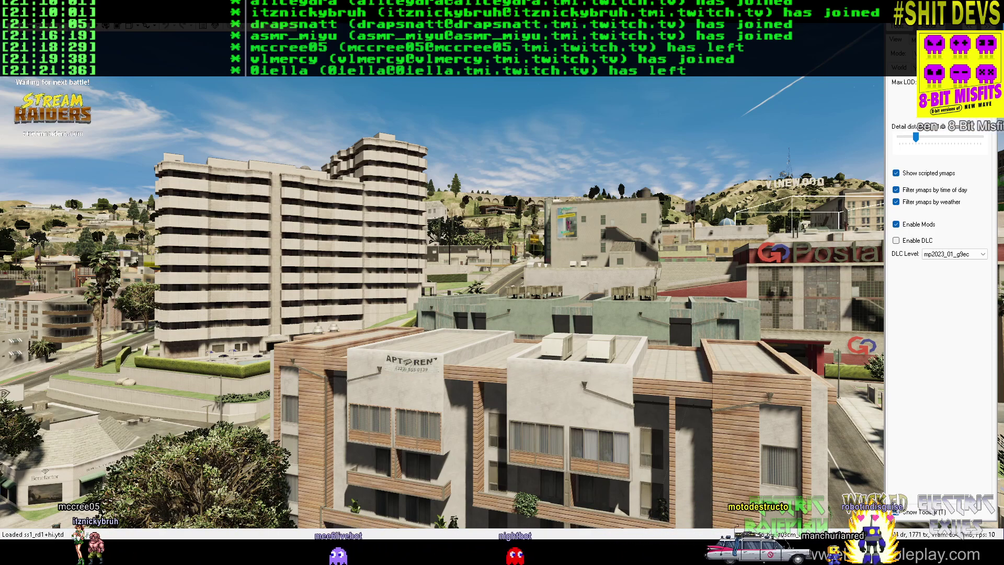
# Enable DLC content in the CodeWalker world view and fly to the storefront between the pills shop and the 24/7 store
pyautogui.click(896, 241)
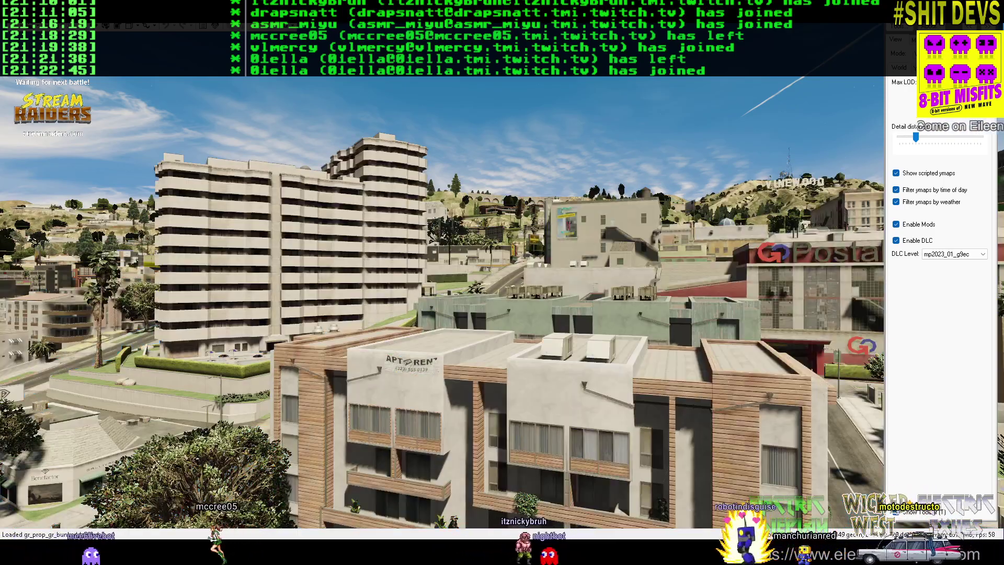
pyautogui.moveTo(366, 303); pyautogui.dragTo(628, 288)
pyautogui.press('w')
pyautogui.moveTo(853, 270); pyautogui.dragTo(869, 293)
pyautogui.press('w')
pyautogui.press('w')
pyautogui.press('s')
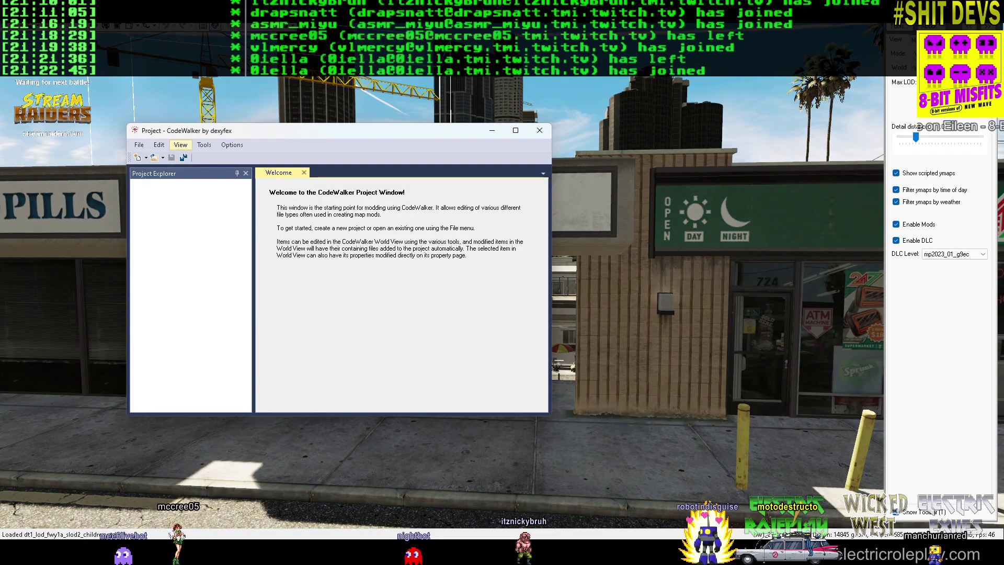
# Open burger2.ytyp, burger2props.ytyp, custom_placement_burger2.ymap and wacdonalds_milo_.ymap in the project, and move the project window off the world view
pyautogui.click(139, 145)
pyautogui.click(166, 180)
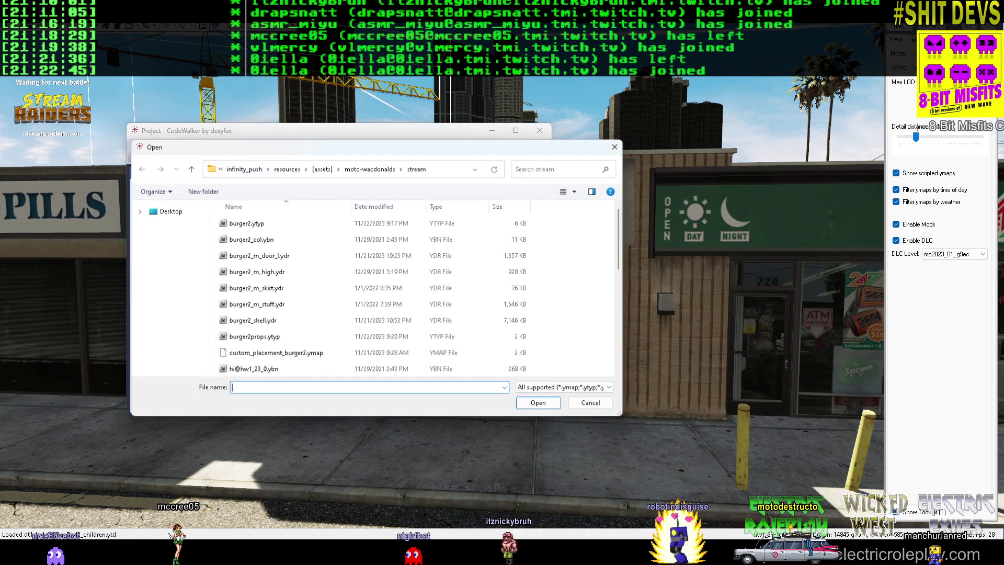
pyautogui.click(247, 223)
pyautogui.scroll(-1, 254, 293)
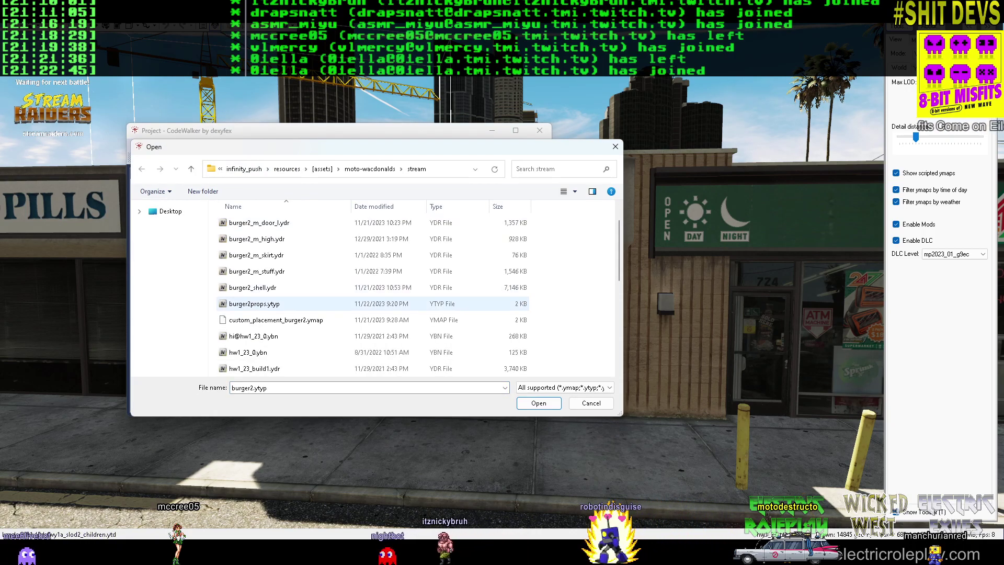
pyautogui.keyDown('ctrl'); pyautogui.click(255, 304); pyautogui.keyUp('ctrl')
pyautogui.keyDown('ctrl'); pyautogui.click(275, 319); pyautogui.keyUp('ctrl')
pyautogui.scroll(-3, 275, 319)
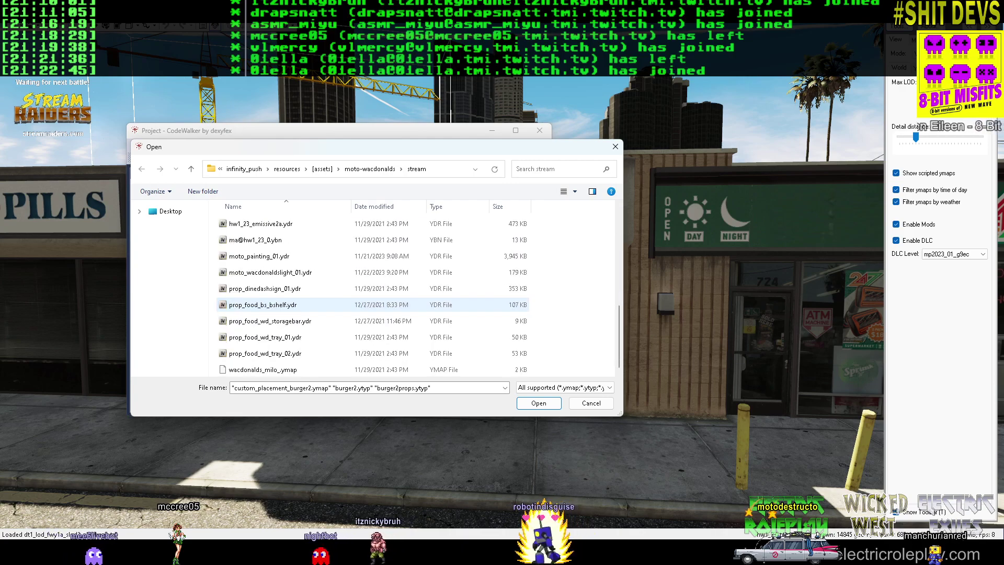
pyautogui.keyDown('ctrl'); pyautogui.click(263, 370); pyautogui.keyUp('ctrl')
pyautogui.press('Return')
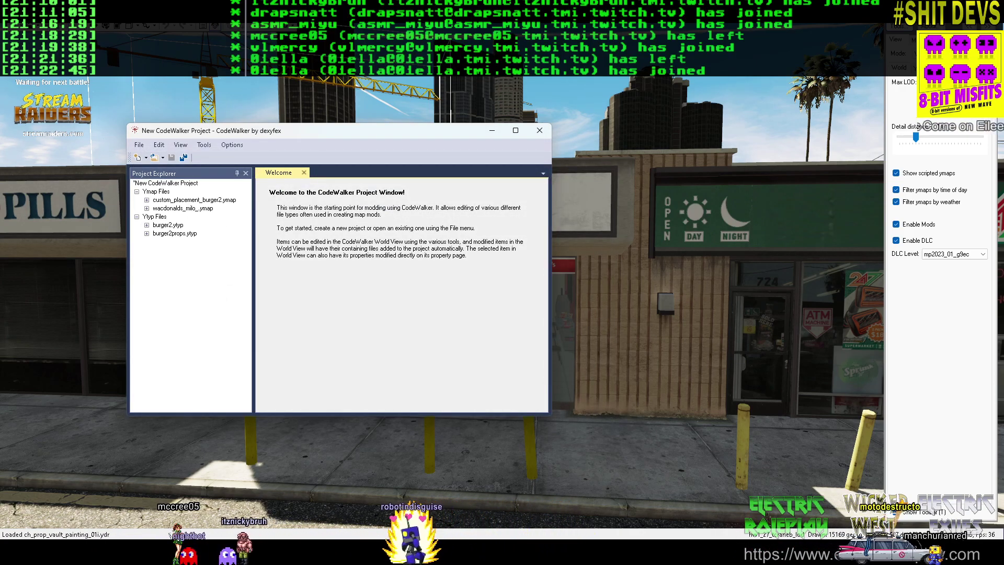
pyautogui.moveTo(367, 135); pyautogui.dragTo(0, 170)
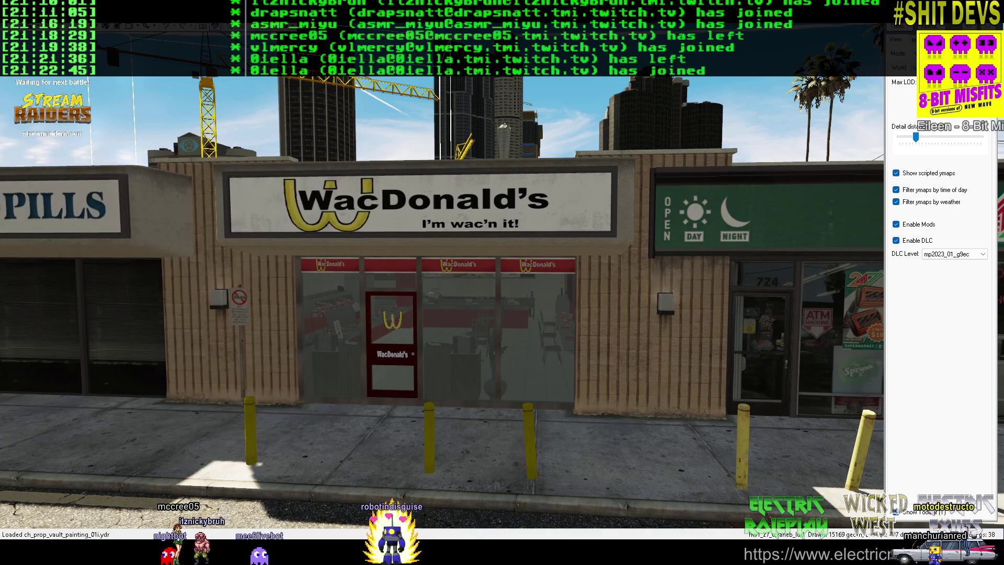
# Fly inside the WacDonald's interior and add a new entity in front of the wall with the painted W
pyautogui.press('w')
pyautogui.moveTo(489, 299); pyautogui.dragTo(209, 408)
pyautogui.press('s')
pyautogui.press('s')
pyautogui.press('w')
pyautogui.moveTo(449, 314); pyautogui.dragTo(390, 311)
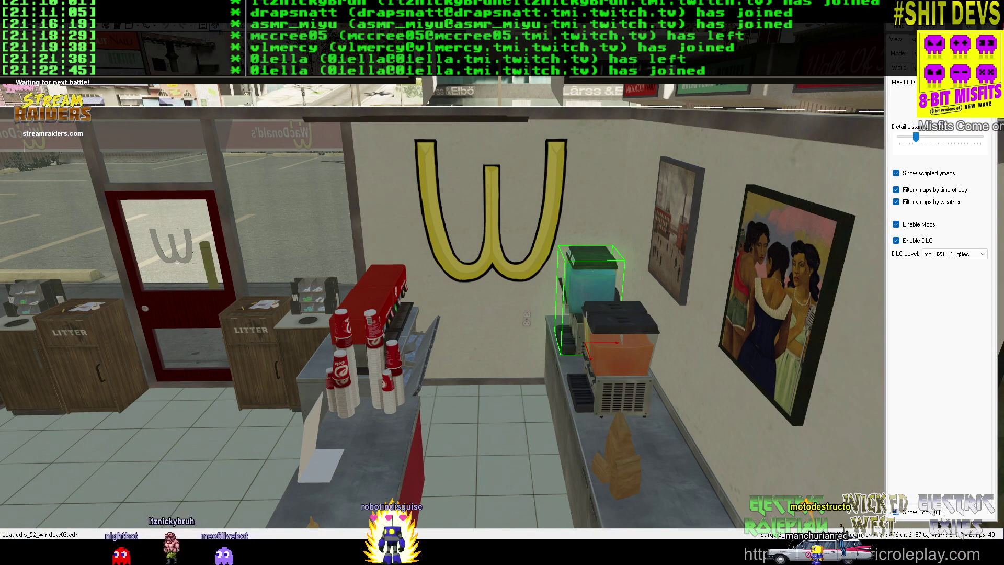
pyautogui.hotkey('ctrl', 'v')
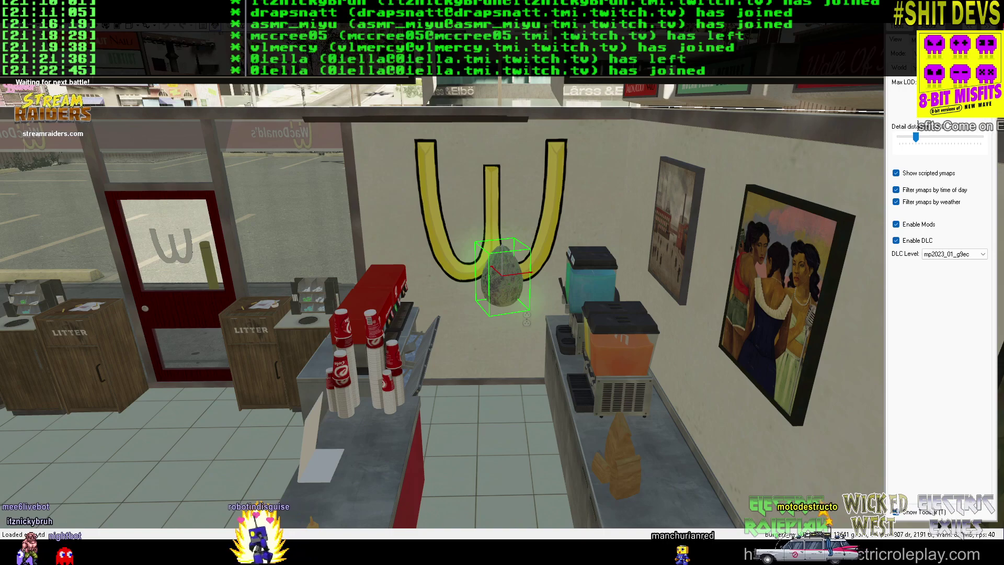
# Copy the name moto_wacdonaldslight_01 from the moto-wacdonalds stream folder in OpenIV and use it as the new entity's archetype in CodeWalker
pyautogui.hotkey('alt', 'Tab')
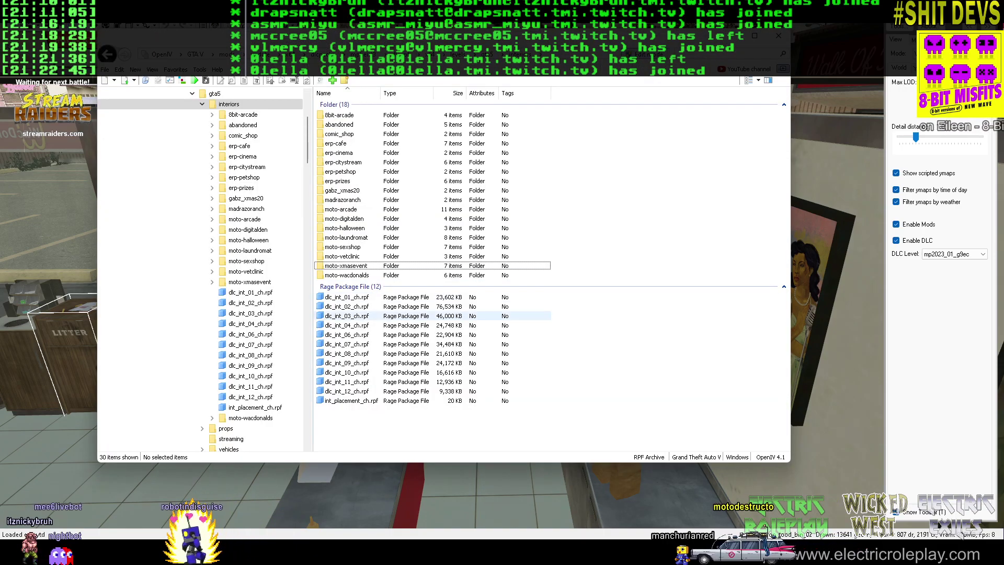
pyautogui.scroll(-15, 202, 269)
pyautogui.moveTo(307, 205); pyautogui.dragTo(308, 406)
pyautogui.click(158, 230)
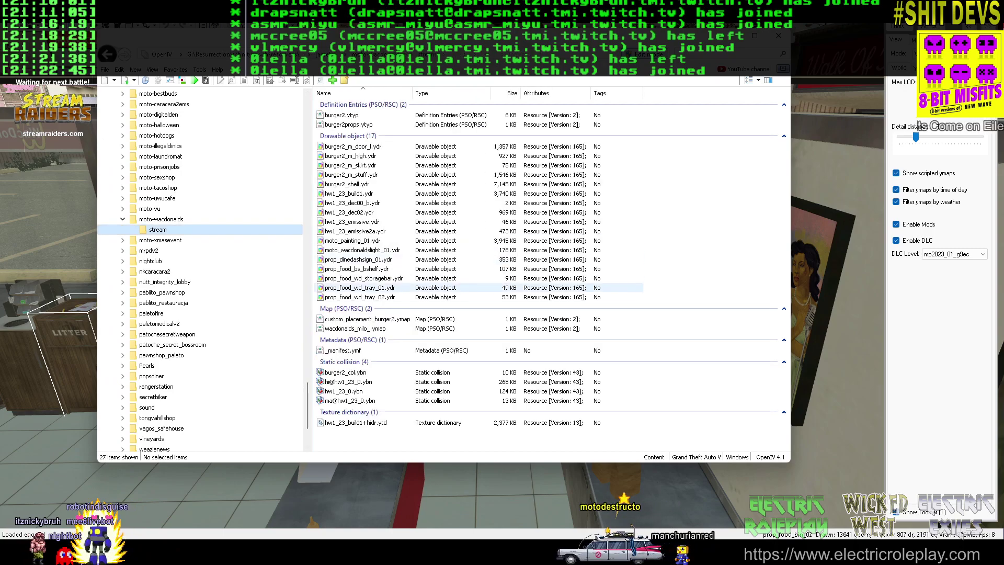
pyautogui.click(362, 250)
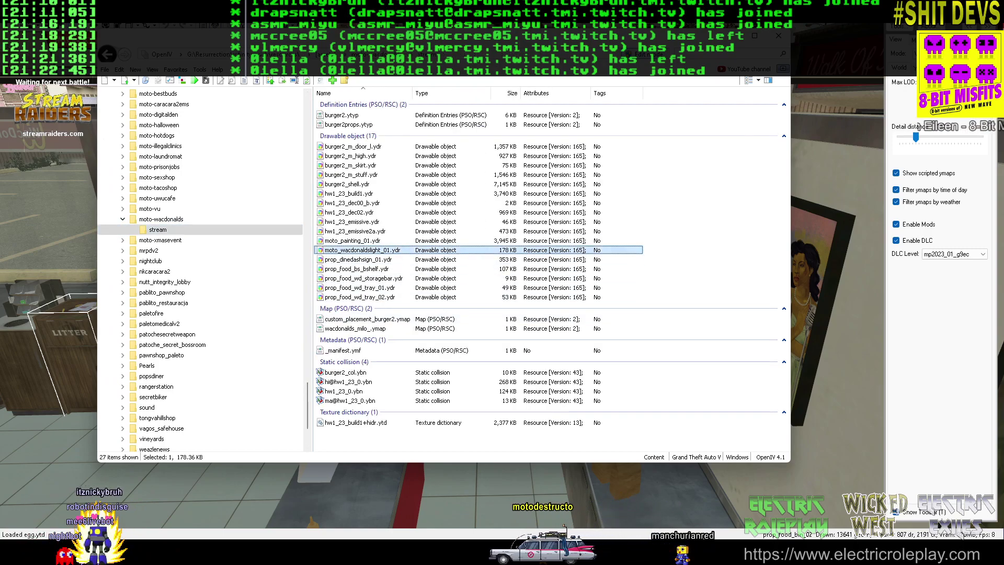
pyautogui.press('Return')
pyautogui.press('Escape')
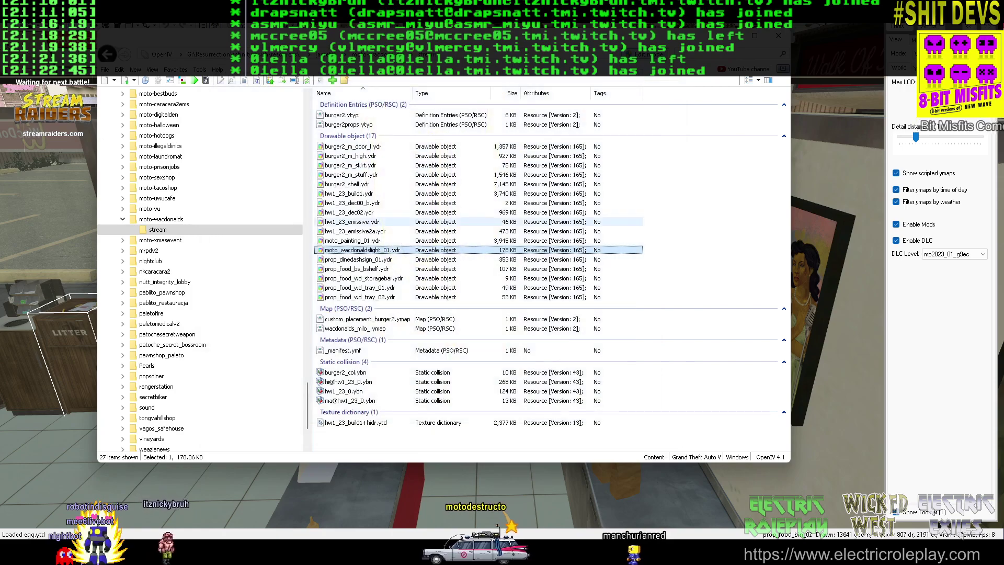
pyautogui.press('F2')
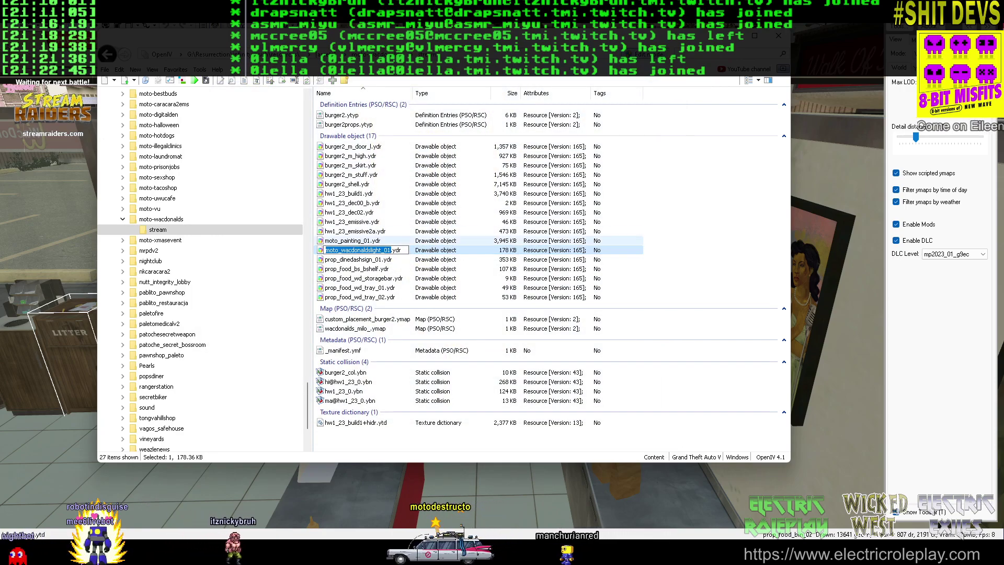
pyautogui.click(730, 36)
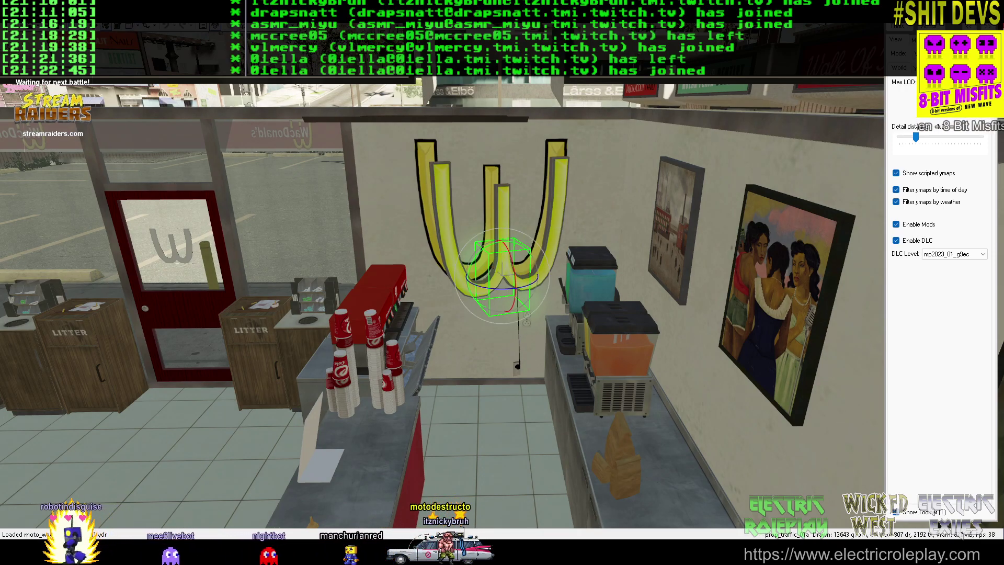
# Rotate the light prop square to the wall and position it in front of the painted W
pyautogui.moveTo(516, 287); pyautogui.dragTo(503, 289)
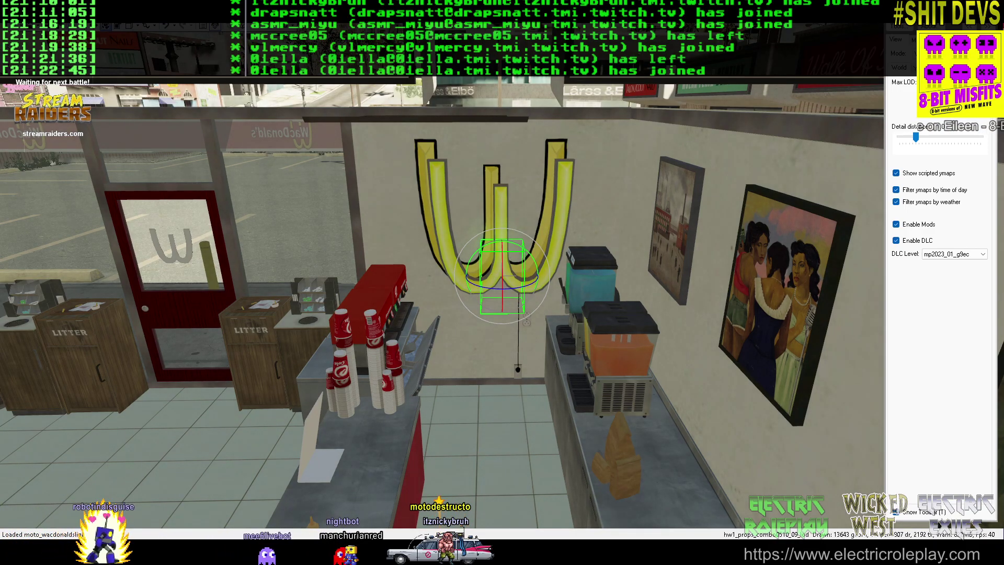
pyautogui.press('w')
pyautogui.moveTo(591, 298); pyautogui.dragTo(643, 303)
pyautogui.press('s')
pyautogui.moveTo(470, 314); pyautogui.dragTo(391, 351)
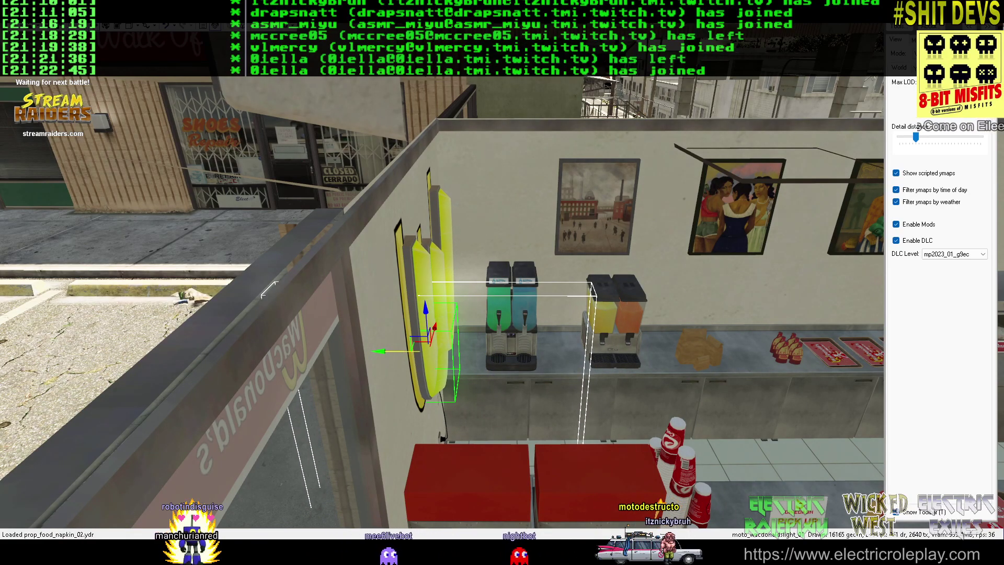
# Examine the placed light's fit against the wall, its cord and its plug from close up and several angles
pyautogui.press('d')
pyautogui.moveTo(706, 397); pyautogui.dragTo(536, 387)
pyautogui.press('w')
pyautogui.press('s')
pyautogui.press('w')
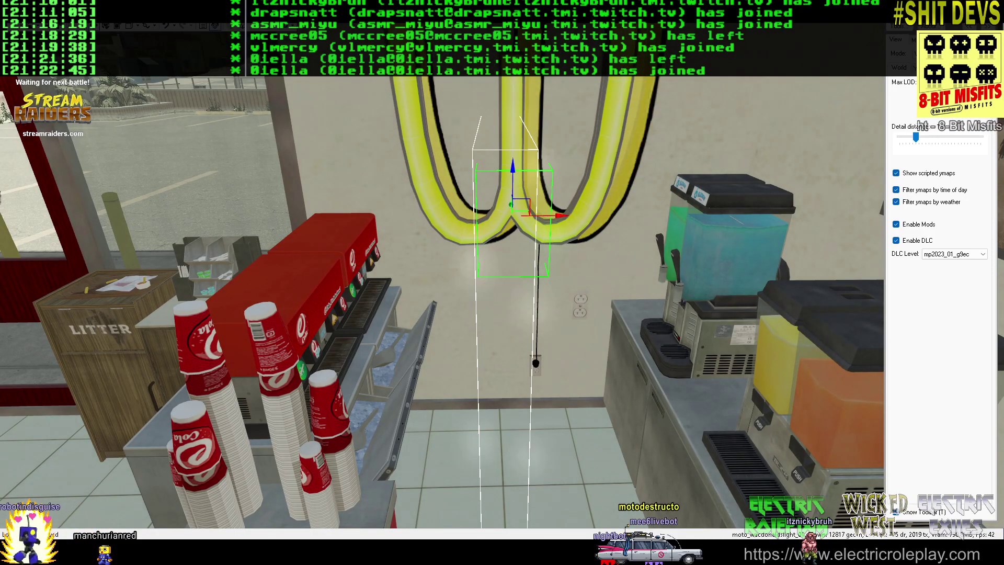
pyautogui.press('s')
pyautogui.moveTo(528, 314); pyautogui.dragTo(660, 390)
pyautogui.press('w')
pyautogui.press('w')
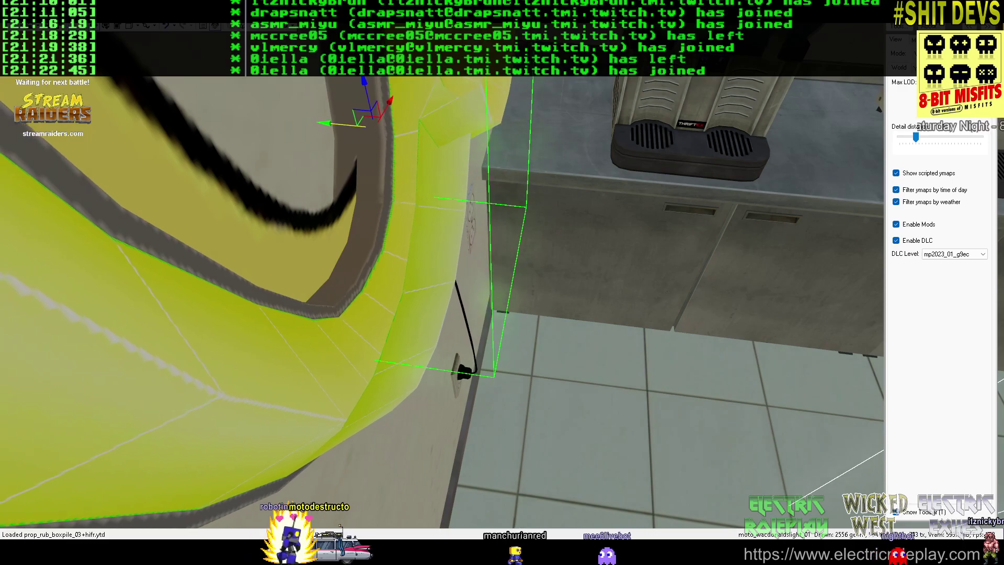
pyautogui.press('d')
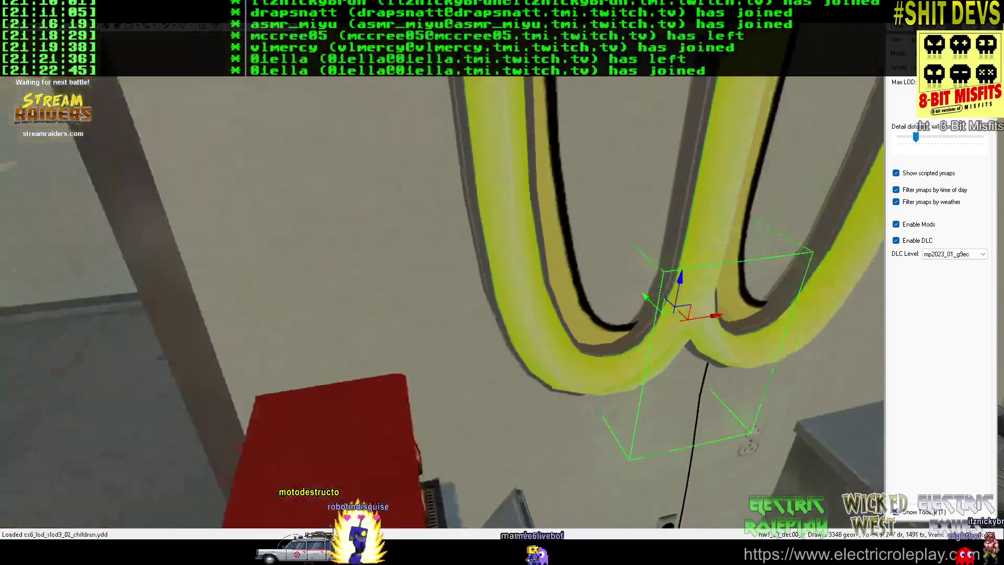
pyautogui.press('s')
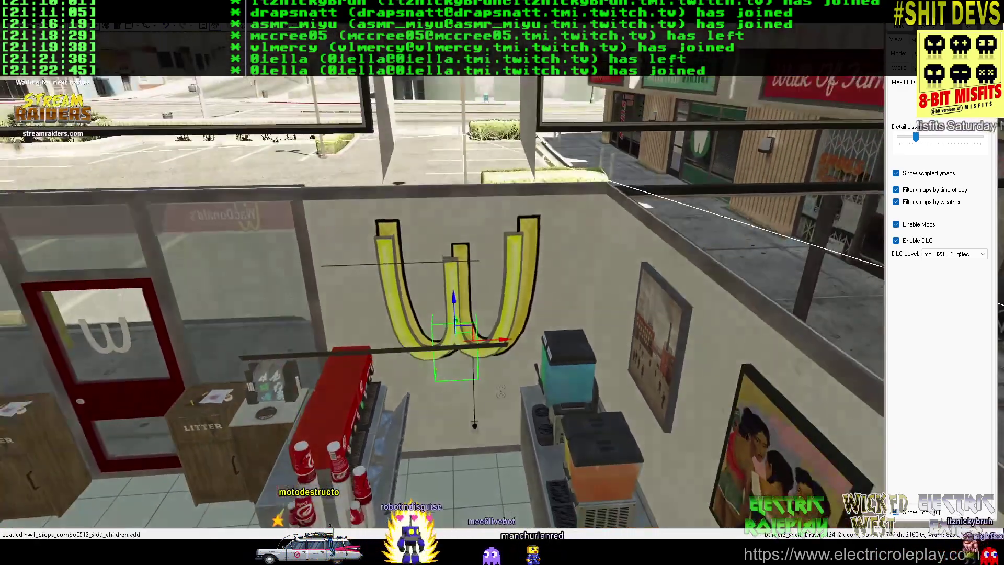
pyautogui.press('w')
pyautogui.press('s')
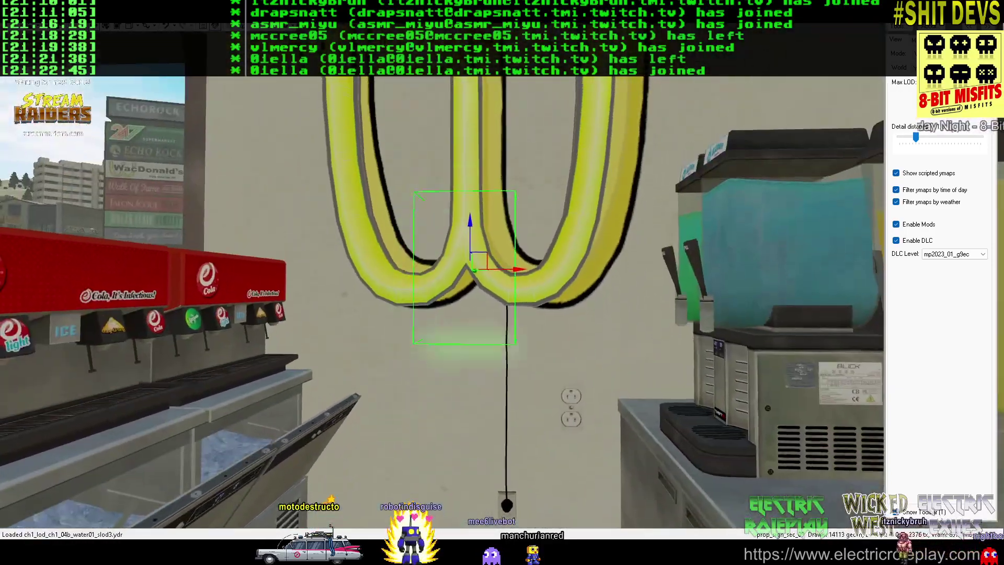
pyautogui.press('s')
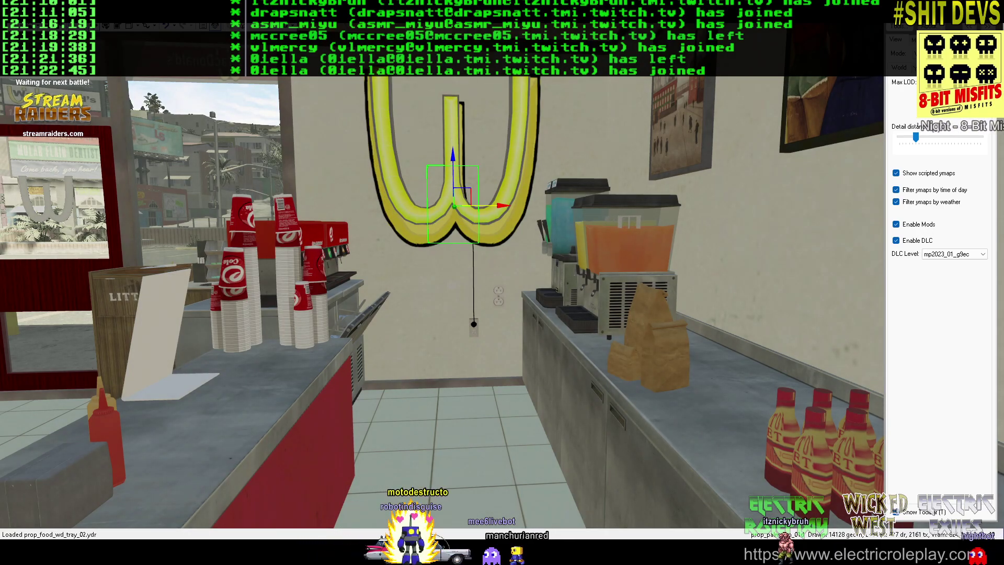
# Look over the rest of the restaurant interior, including the corner with the door, painting and potted plant
pyautogui.moveTo(627, 293)
pyautogui.mouseDown()
pyautogui.moveTo(298, 281)
pyautogui.moveTo(450, 287)
pyautogui.moveTo(529, 308)
pyautogui.moveTo(635, 308)
pyautogui.moveTo(314, 279)
pyautogui.mouseUp()
pyautogui.press('w')
pyautogui.press('a')
pyautogui.press('s')
pyautogui.press('d')
pyautogui.press('w')
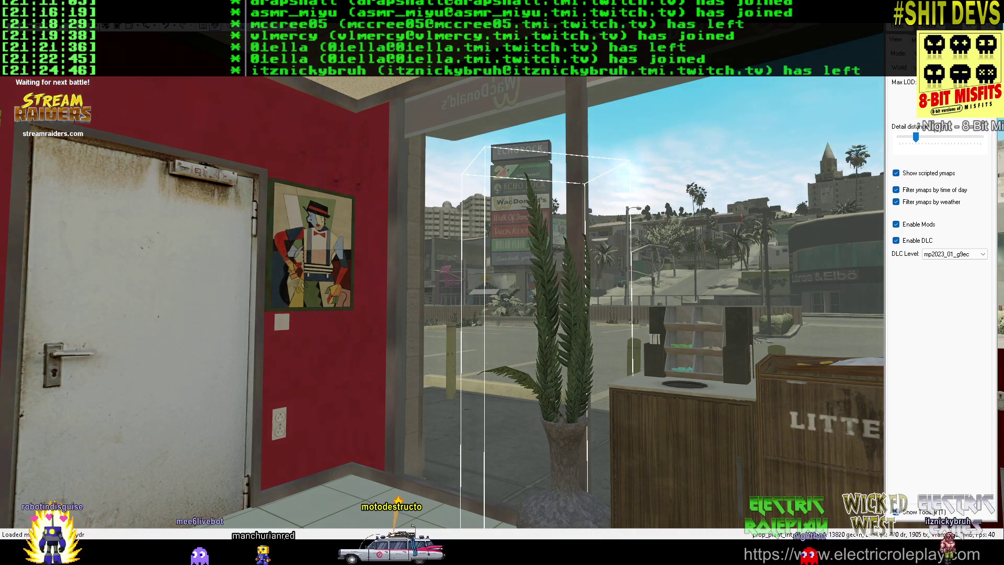
# Switch to 3ds Max and close the Ytyp Scripts and GIMS Evo windows
pyautogui.hotkey('alt', 'Tab')
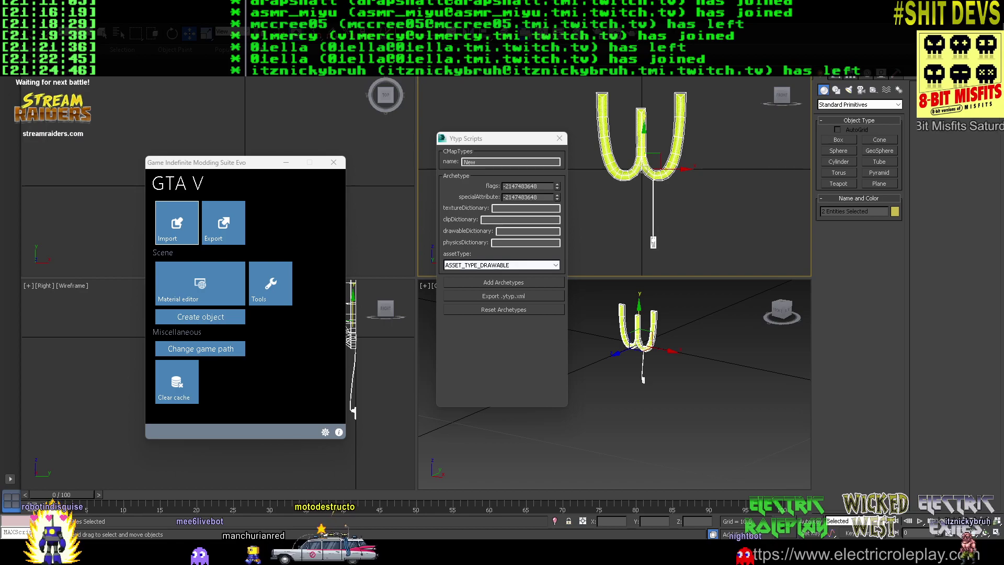
pyautogui.click(560, 138)
pyautogui.click(333, 162)
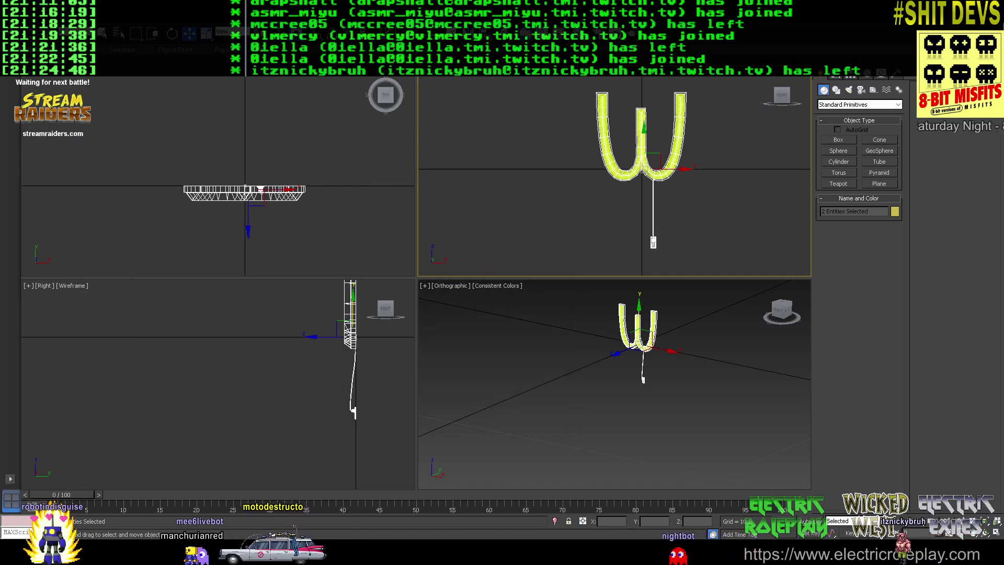
# Discard the light prop scene without saving its changes and start from an empty scene
pyautogui.hotkey('alt', 'F4')
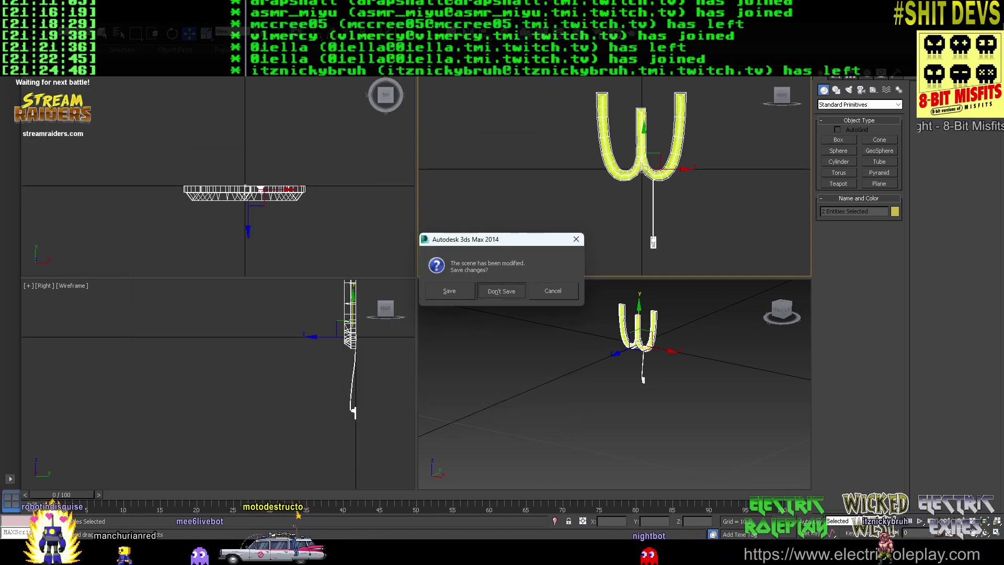
pyautogui.press('Return')
pyautogui.press('Return')
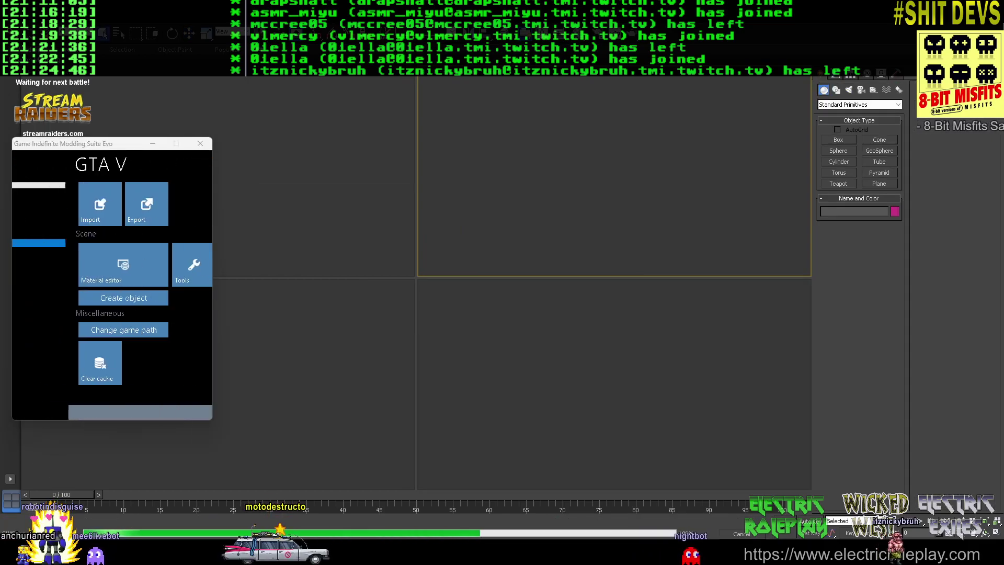
# Import burger2_shell.odr with GIMS Evo, using the Wacdonalds revamp folder as the external textures directory
pyautogui.click(43, 203)
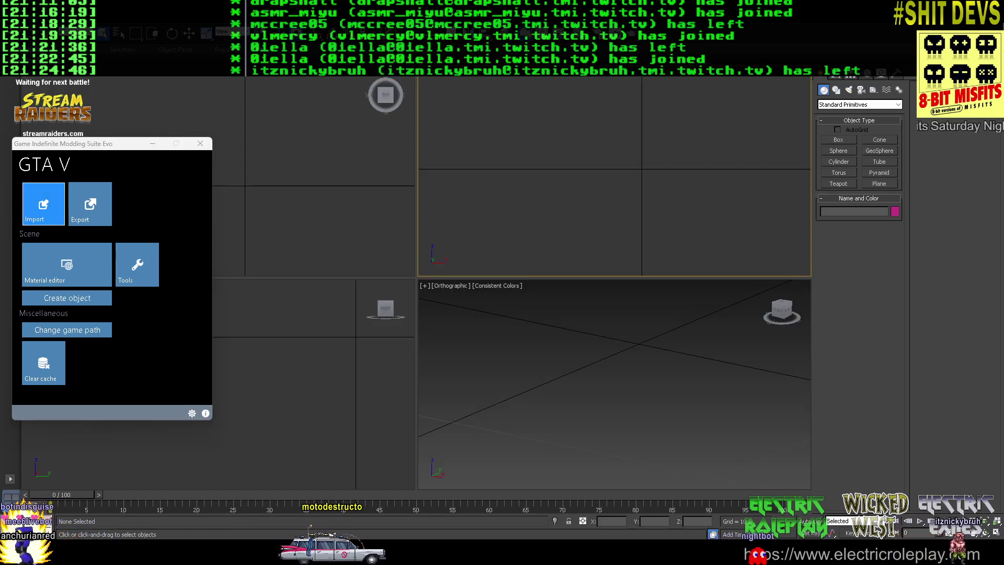
pyautogui.scroll(-12, 173, 285)
pyautogui.scroll(6, 259, 301)
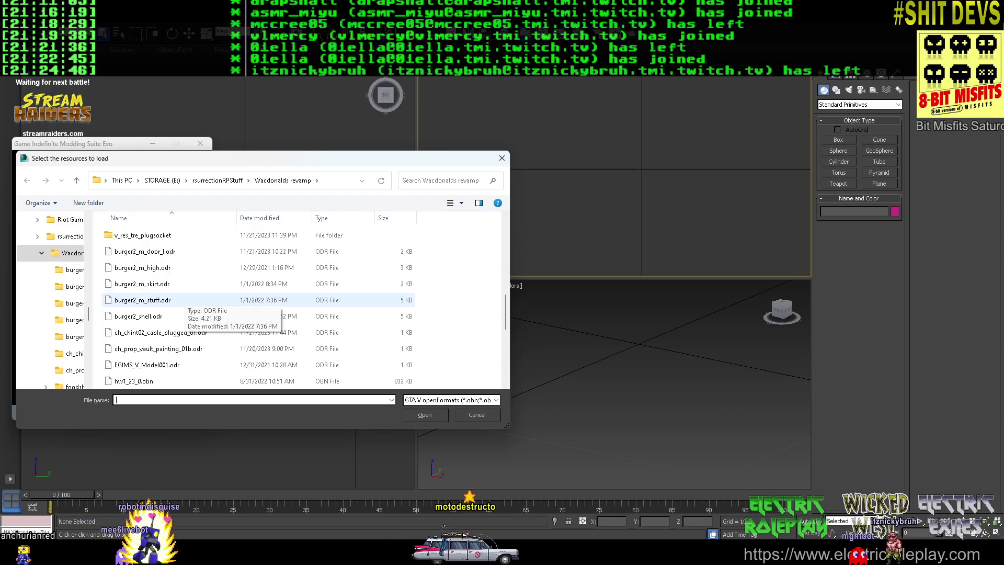
pyautogui.scroll(-3, 210, 314)
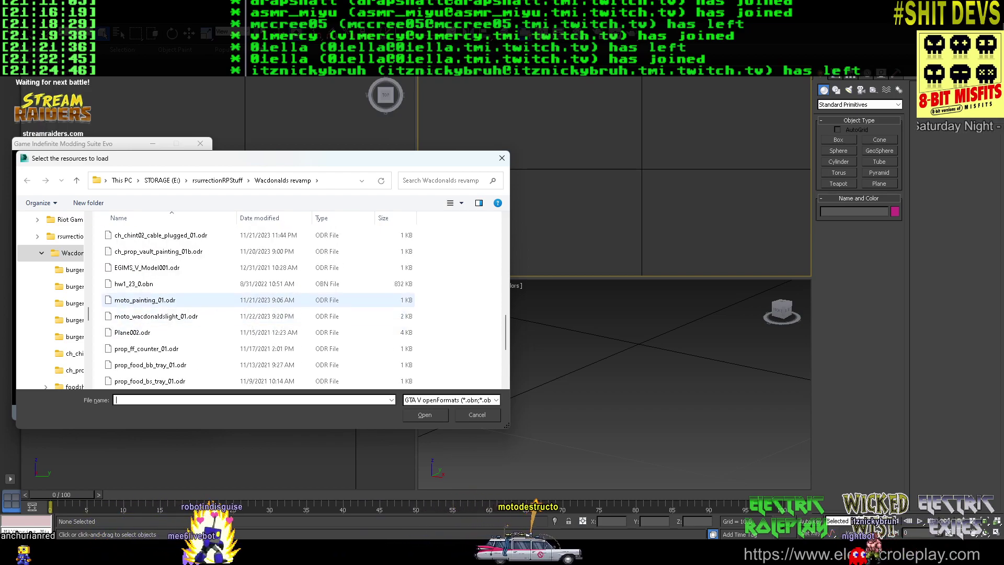
pyautogui.scroll(3, 209, 314)
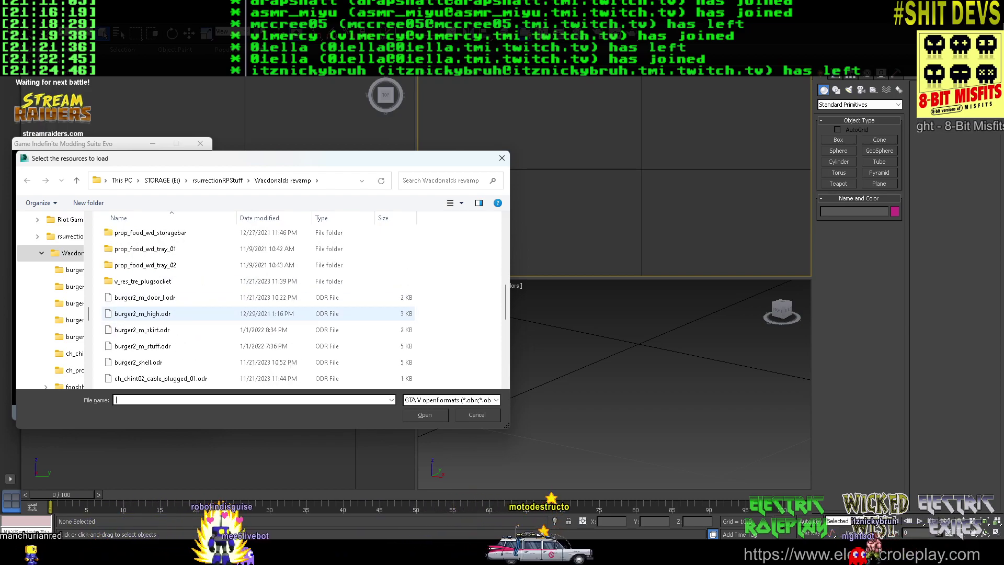
pyautogui.doubleClick(147, 363)
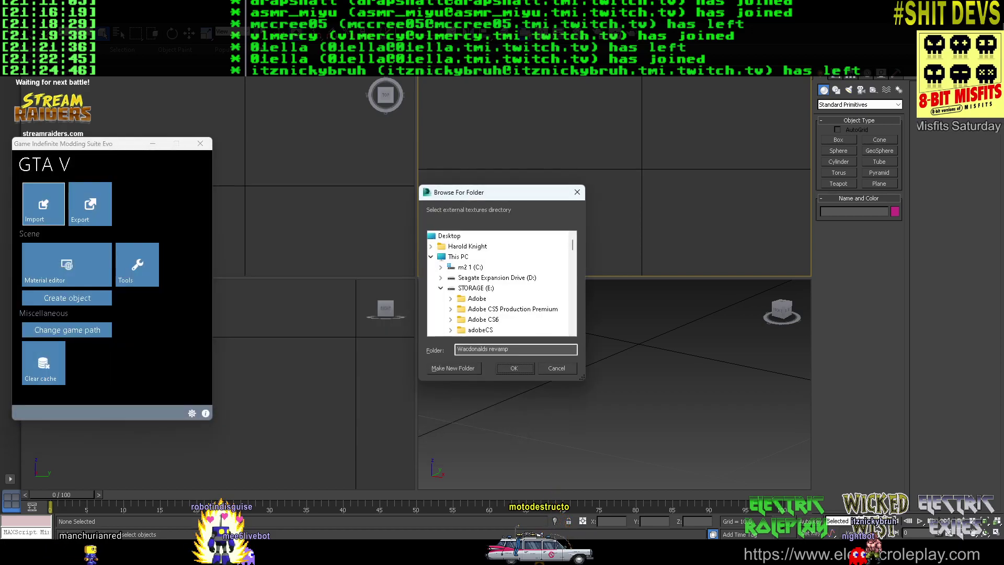
pyautogui.press('Return')
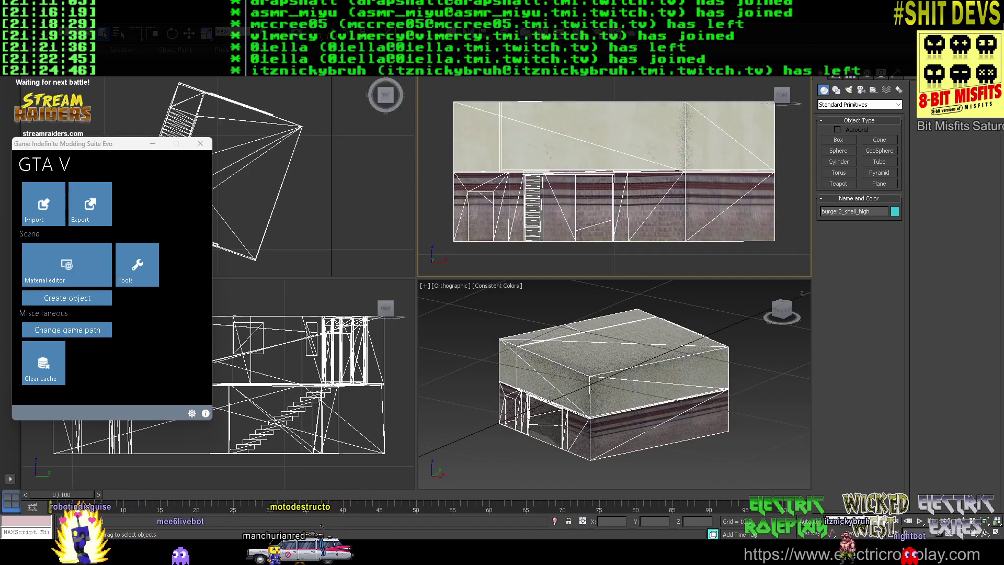
# Add an Edit Poly modifier to the burger2_shell_high mesh and enter polygon editing
pyautogui.click(757, 330)
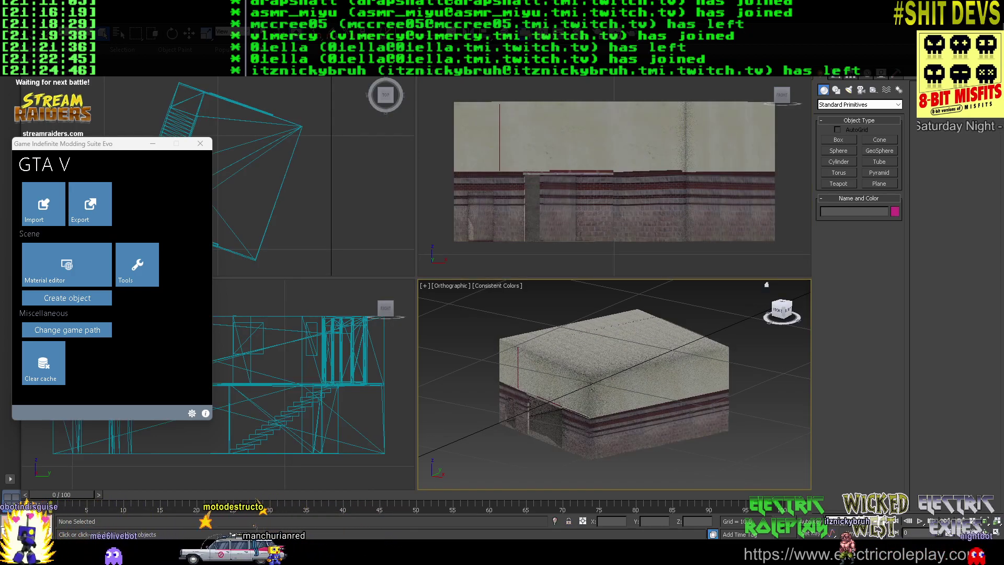
pyautogui.moveTo(782, 310); pyautogui.dragTo(836, 317)
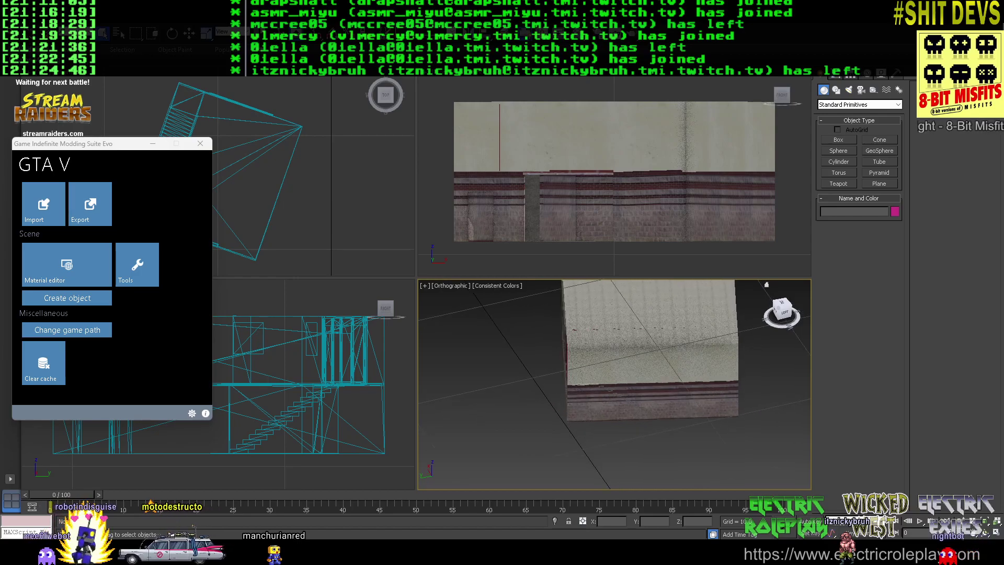
pyautogui.moveTo(722, 356); pyautogui.dragTo(665, 404, button='middle')
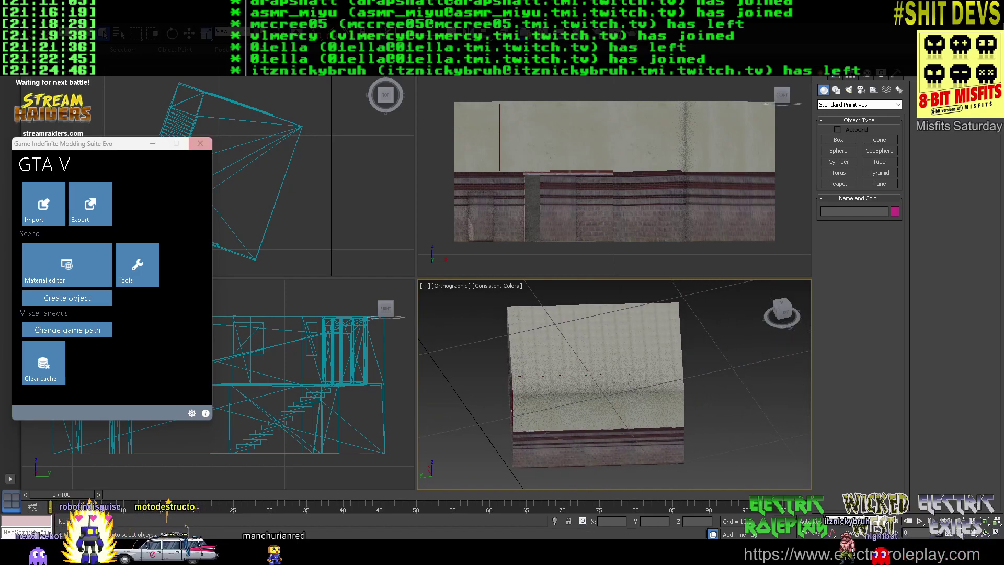
pyautogui.click(836, 74)
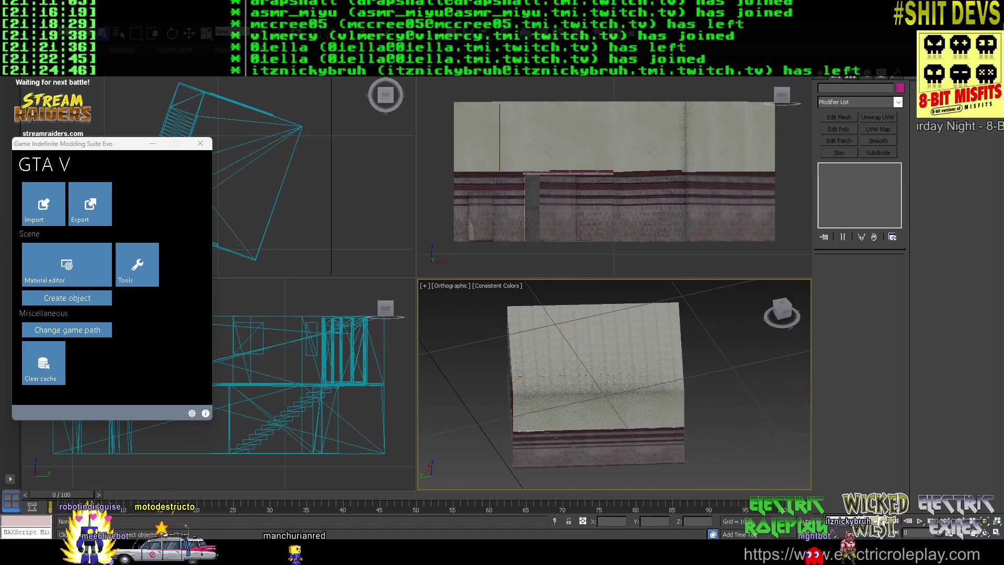
pyautogui.click(627, 364)
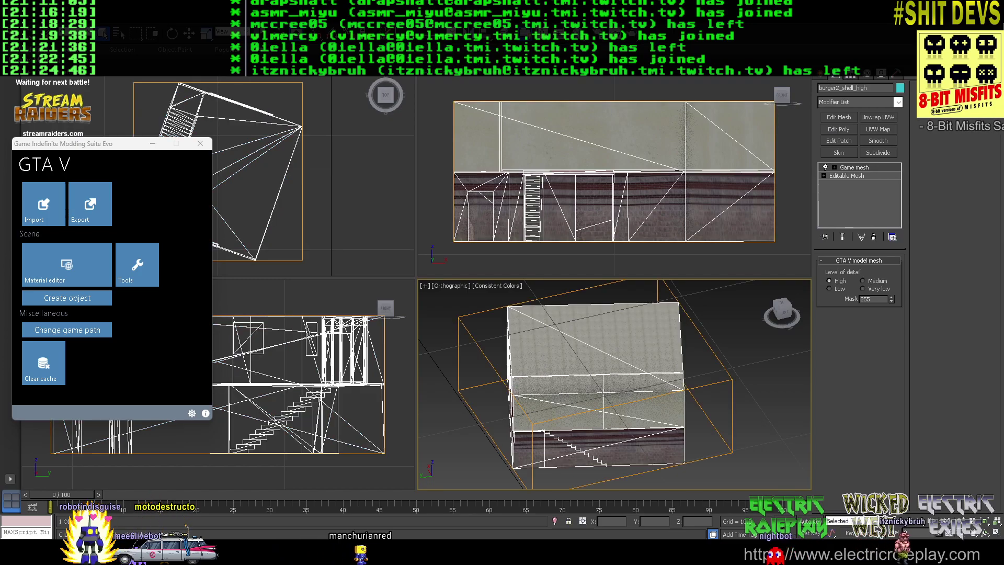
pyautogui.click(839, 129)
pyautogui.press('4')
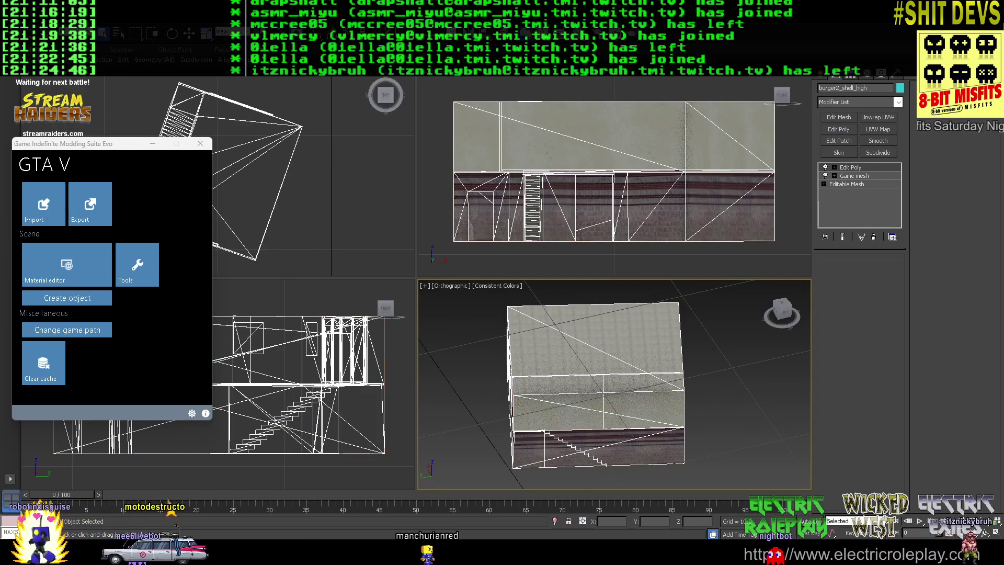
# Select the shell's polygons except the window wall with the painted W and hide them
pyautogui.hotkey('ctrl', 'a')
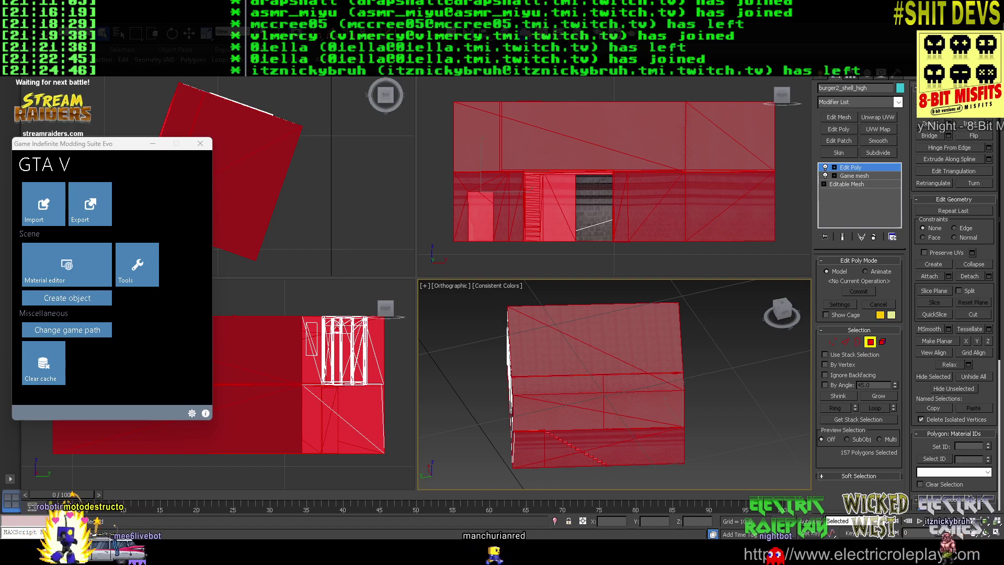
pyautogui.moveTo(296, 59)
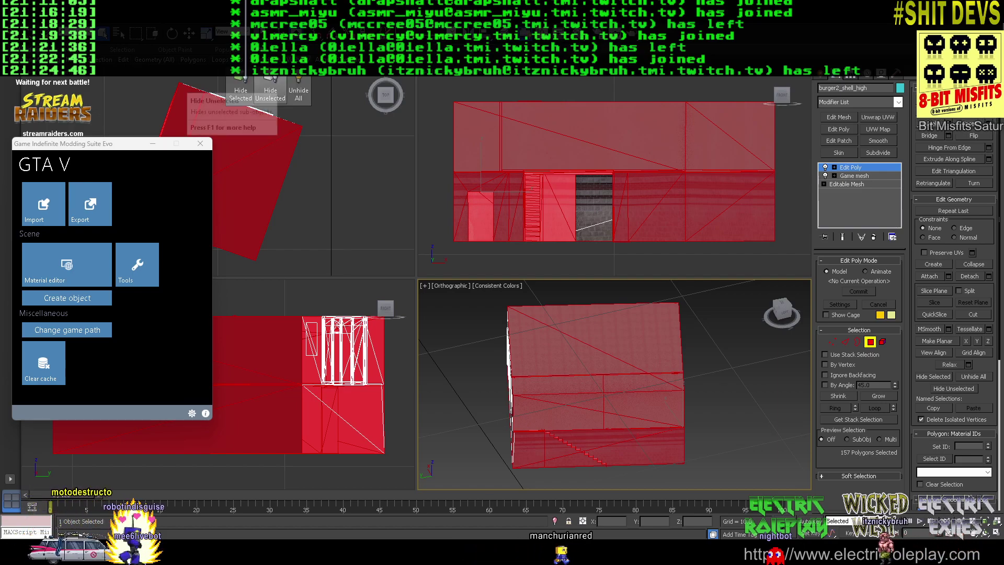
pyautogui.click(241, 92)
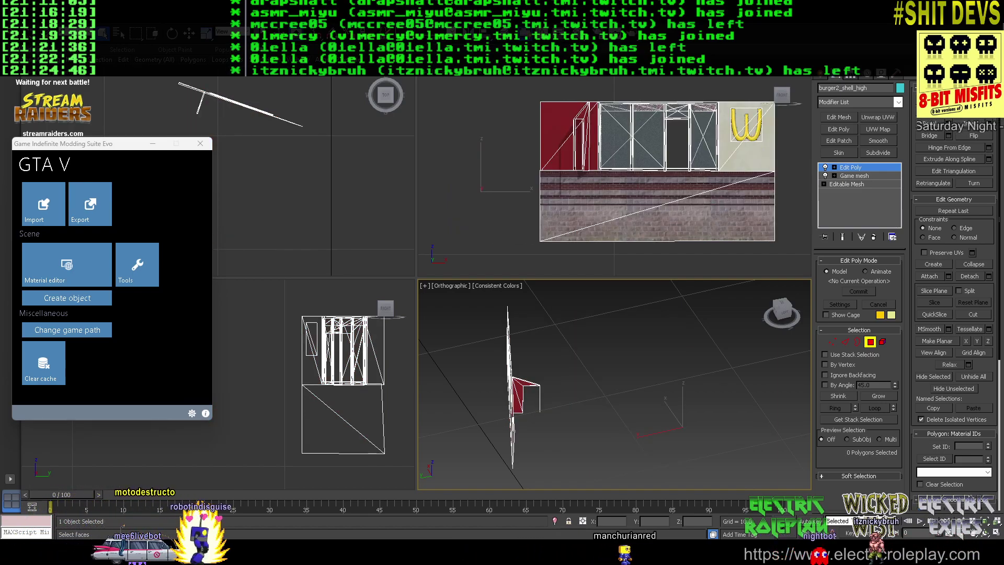
# Delete both triangular polygons carrying the painted W logo on the wall beside the windows
pyautogui.keyDown('alt'); pyautogui.moveTo(742, 356); pyautogui.dragTo(664, 322, button='middle'); pyautogui.keyUp('alt')
pyautogui.scroll(6, 662, 317)
pyautogui.click(618, 346)
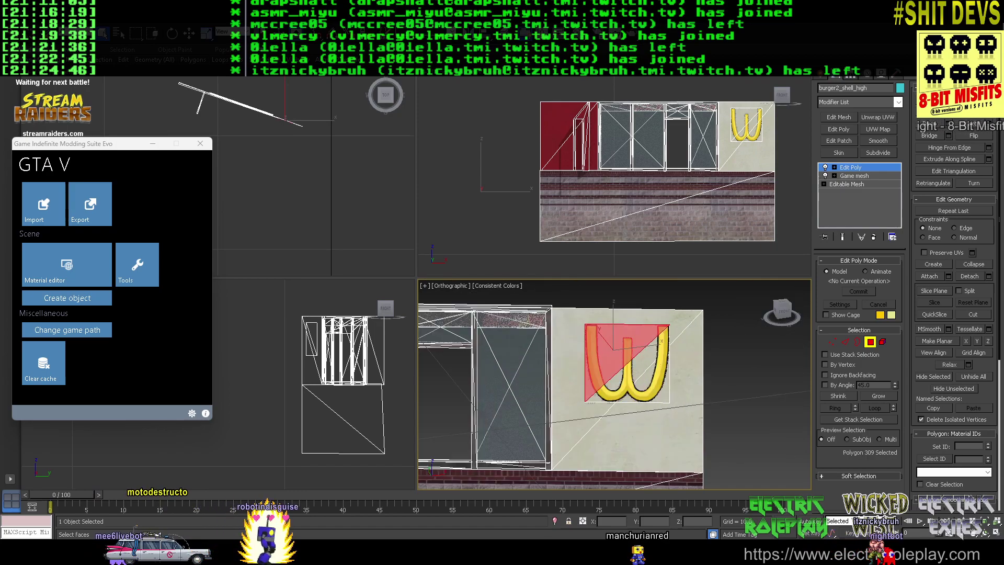
pyautogui.press('Delete')
pyautogui.click(654, 374)
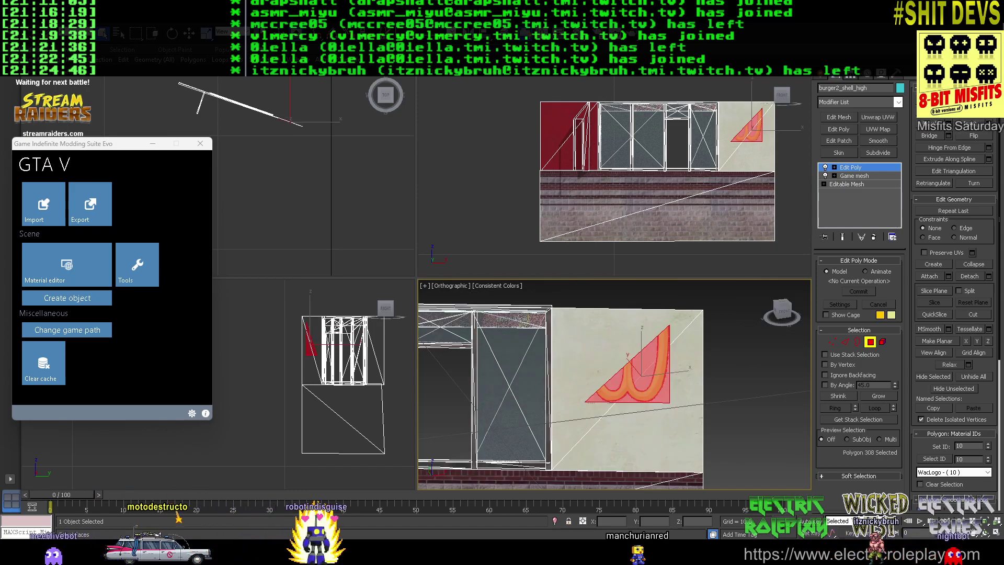
pyautogui.press('Delete')
# Check the bare wall and unhide all polygons of the shell
pyautogui.scroll(-4, 671, 380)
pyautogui.scroll(6, 671, 380)
pyautogui.scroll(-8, 671, 380)
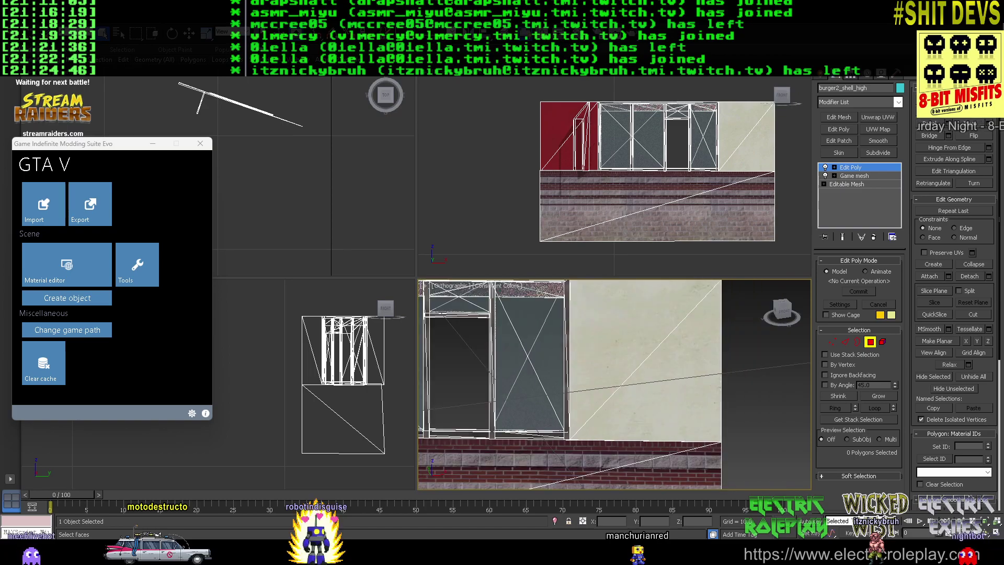
pyautogui.moveTo(672, 380)
pyautogui.keyDown('alt'); pyautogui.mouseDown(button='middle')
pyautogui.moveTo(727, 380)
pyautogui.moveTo(707, 356)
pyautogui.moveTo(663, 377)
pyautogui.mouseUp(button='middle'); pyautogui.keyUp('alt')
pyautogui.rightClick(729, 328)
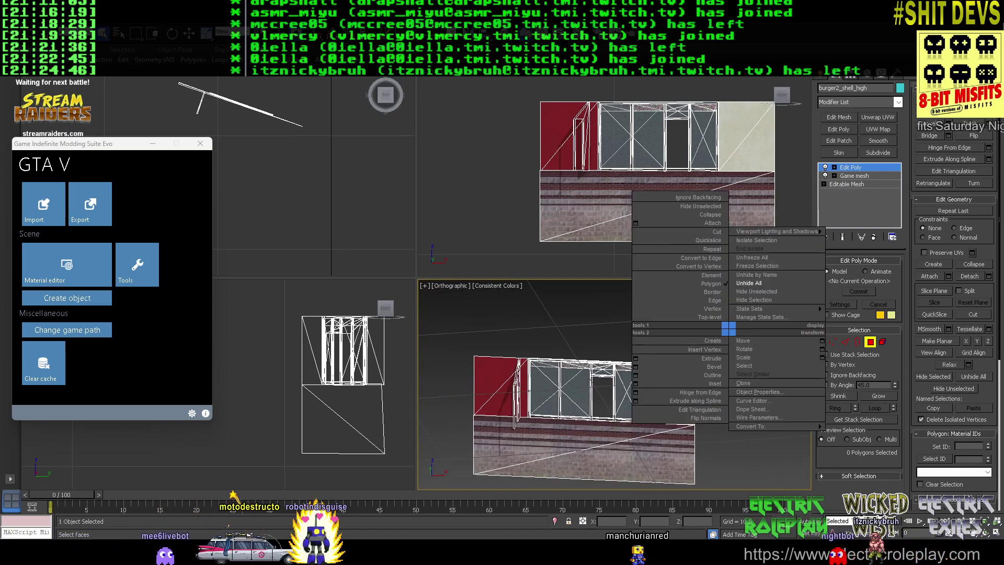
pyautogui.click(747, 283)
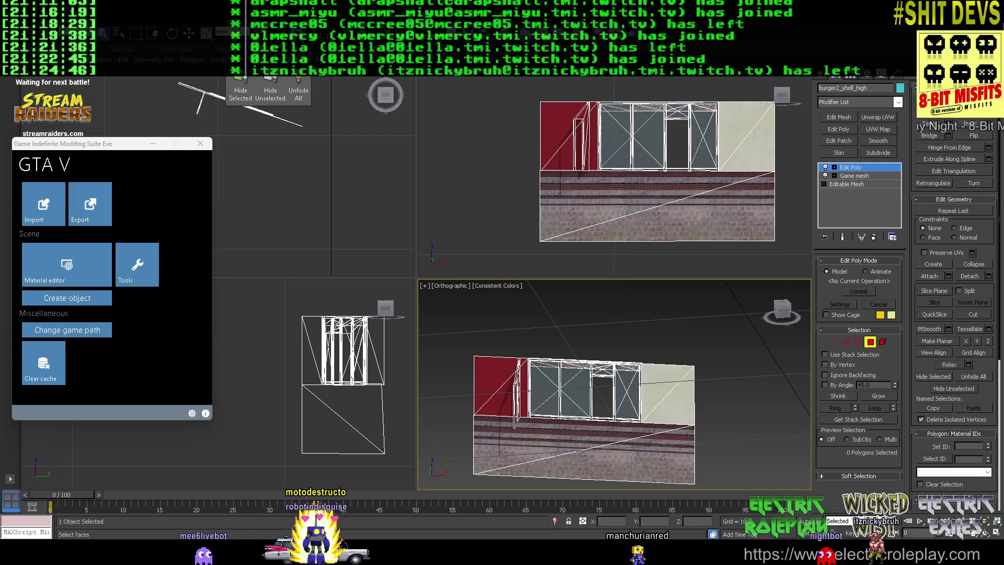
pyautogui.click(298, 90)
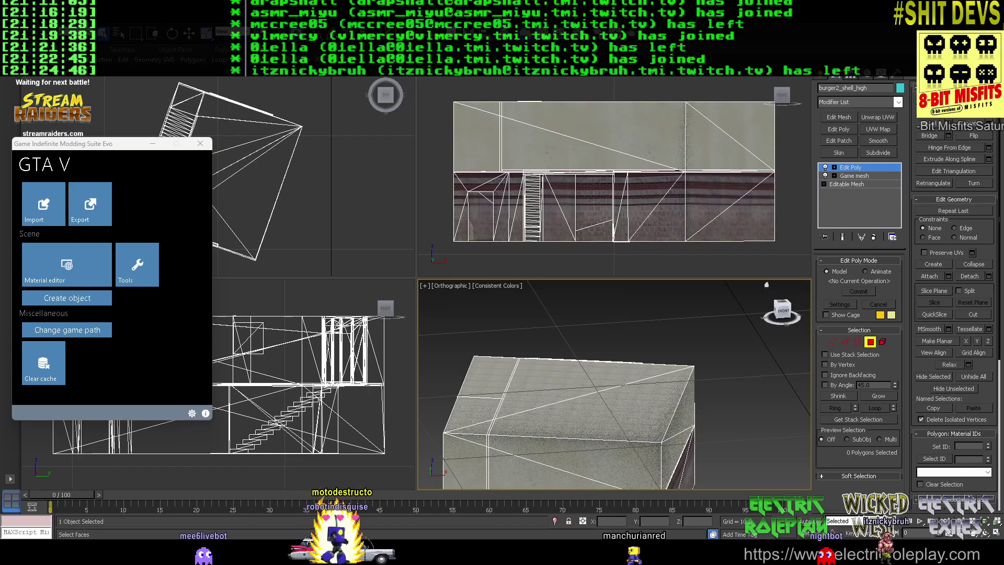
pyautogui.moveTo(783, 310); pyautogui.dragTo(620, 285)
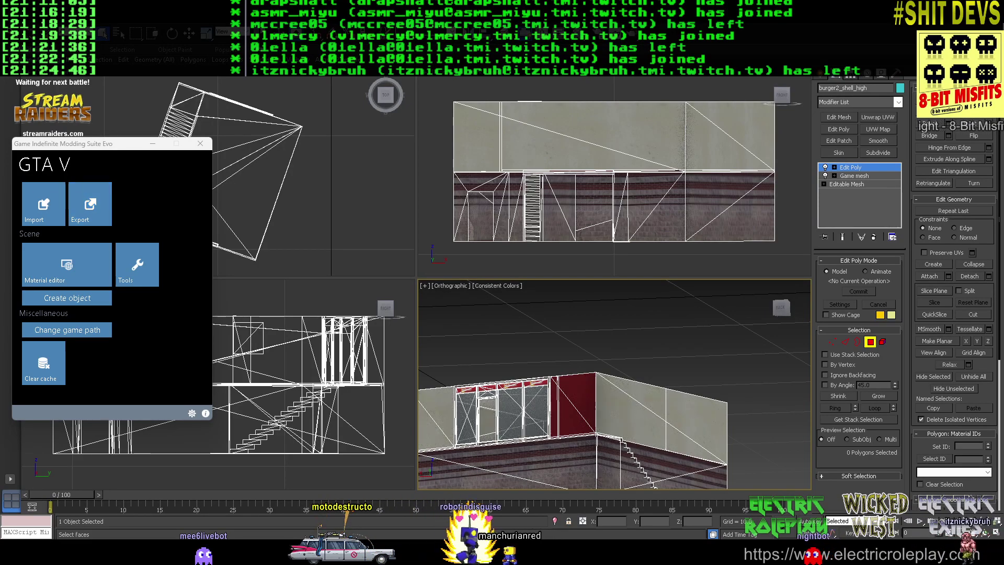
# Delete the WacLogo material with ID 10 from the shell's GIMS V materials and close the material editor
pyautogui.click(67, 265)
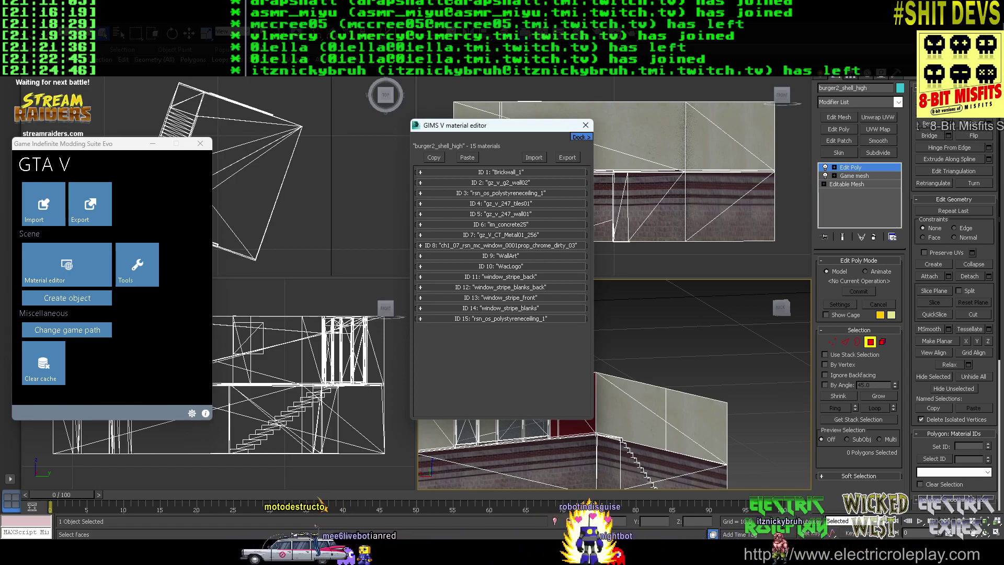
pyautogui.click(500, 266)
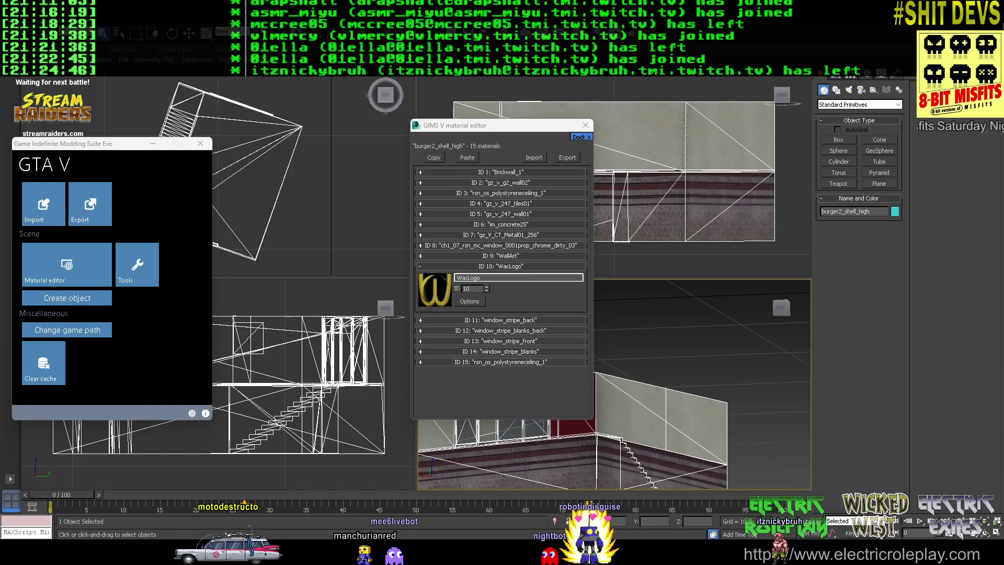
pyautogui.click(500, 256)
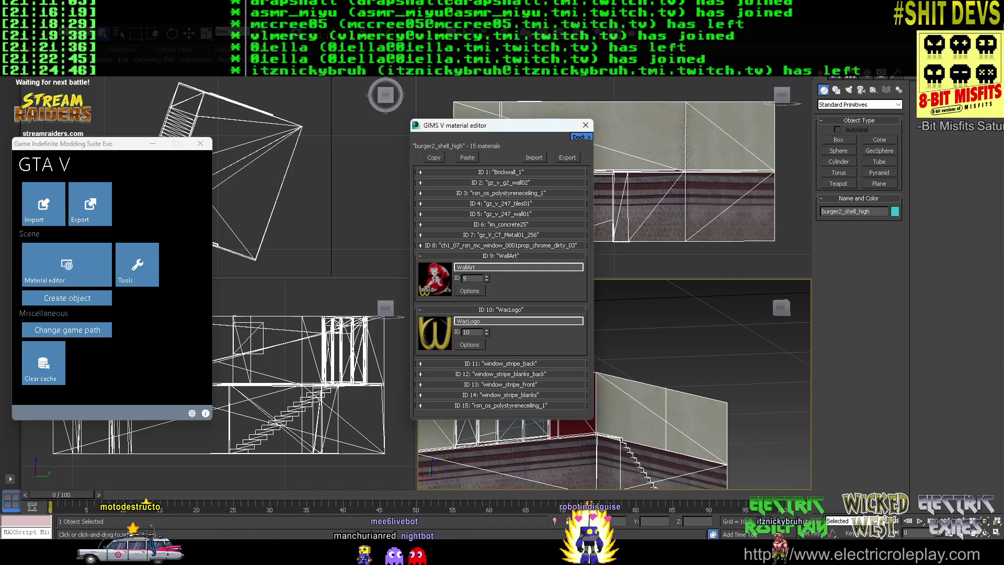
pyautogui.click(501, 310)
pyautogui.click(501, 309)
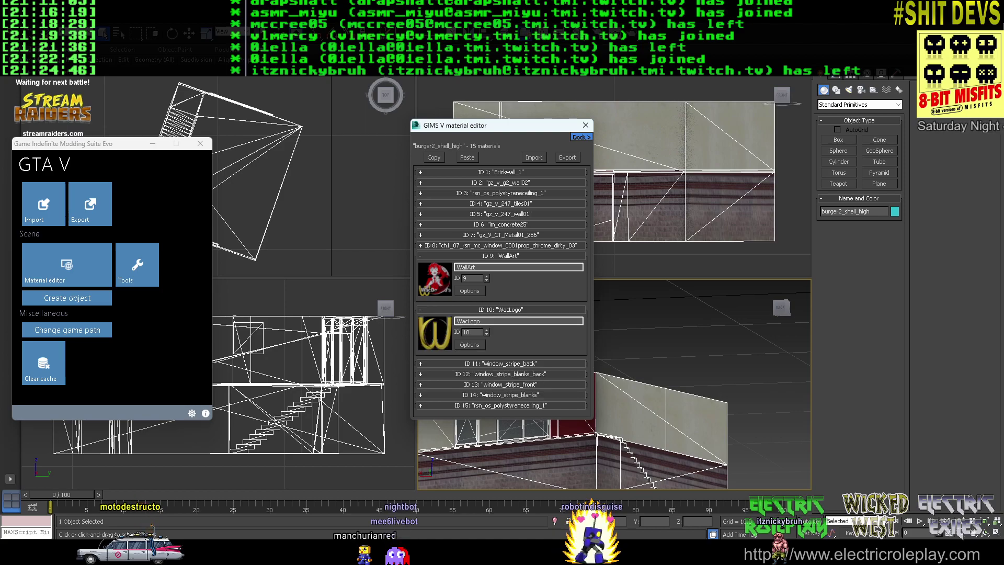
pyautogui.click(469, 345)
pyautogui.rightClick(434, 330)
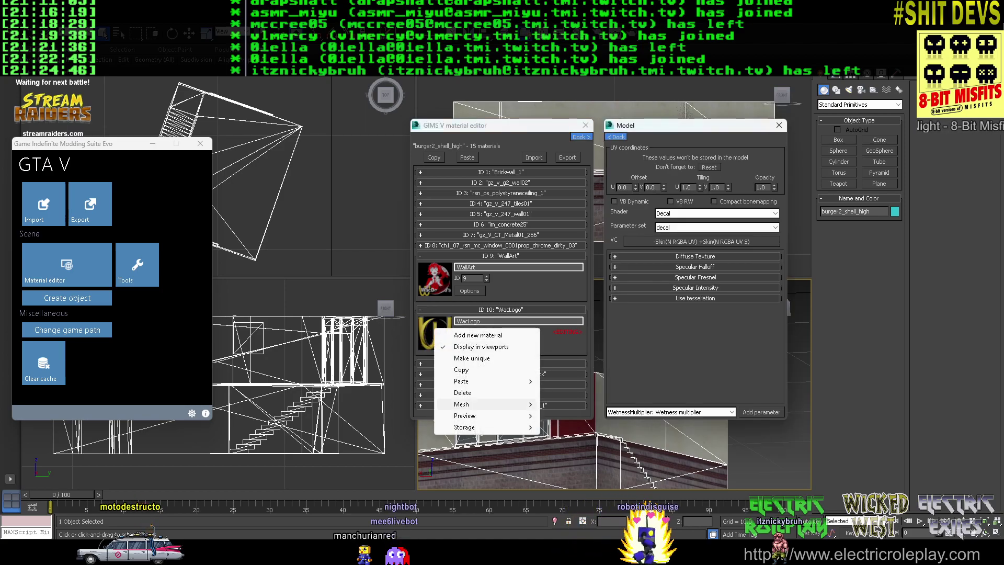
pyautogui.click(462, 393)
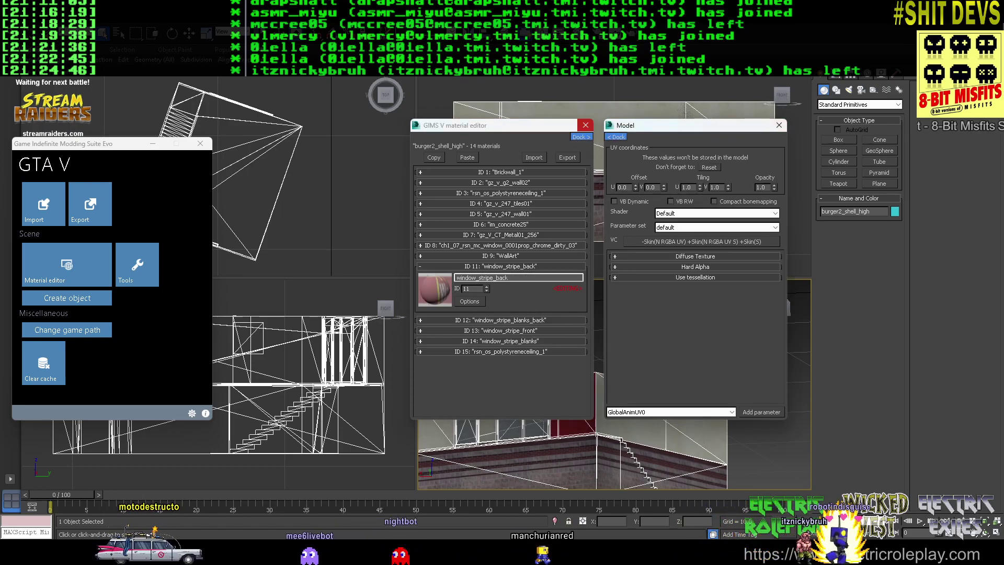
pyautogui.click(586, 125)
# Export burger2_shell with GIMS Evo to the Wacdonalds revamp folder
pyautogui.click(90, 204)
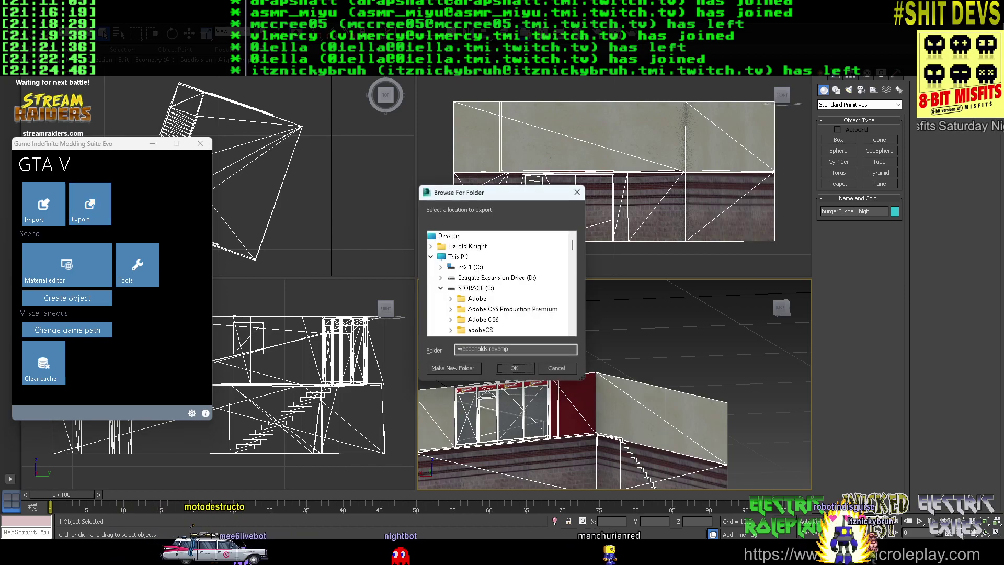
pyautogui.press('Return')
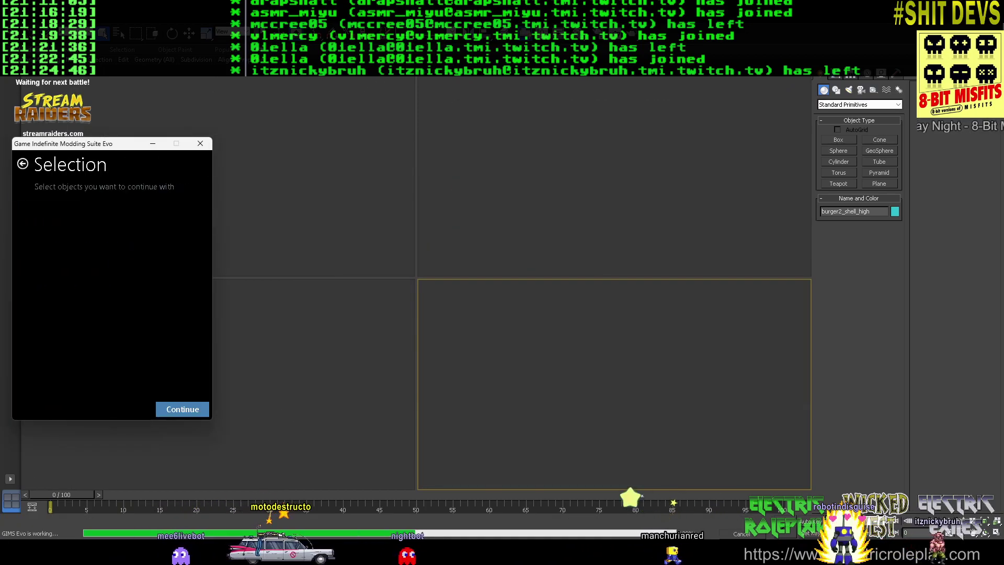
pyautogui.click(183, 410)
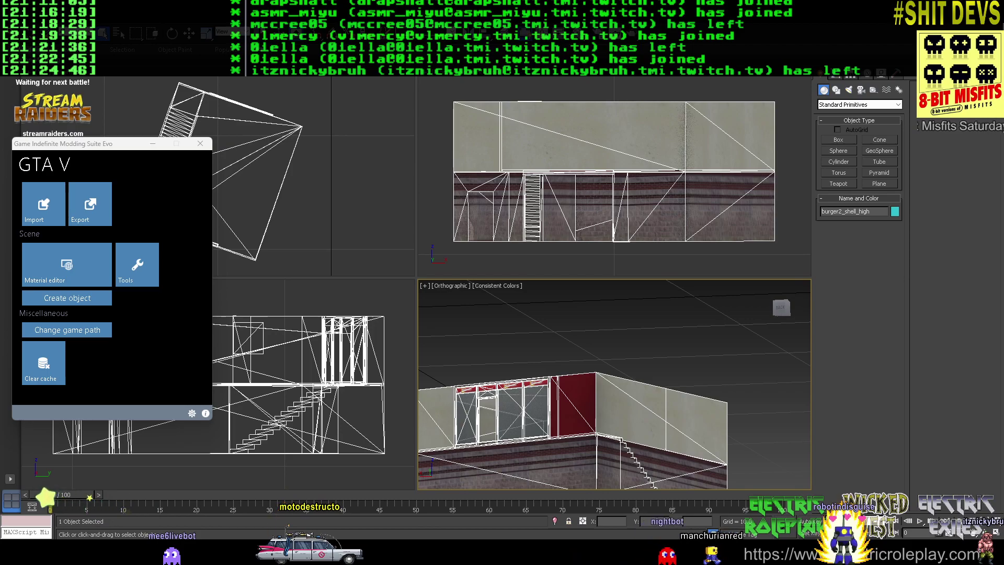
# Switch to OpenIV and import burger2_shell.odr from the Wacdonalds revamp folder into the moto-wacdonalds stream folder
pyautogui.hotkey('alt', 'Tab')
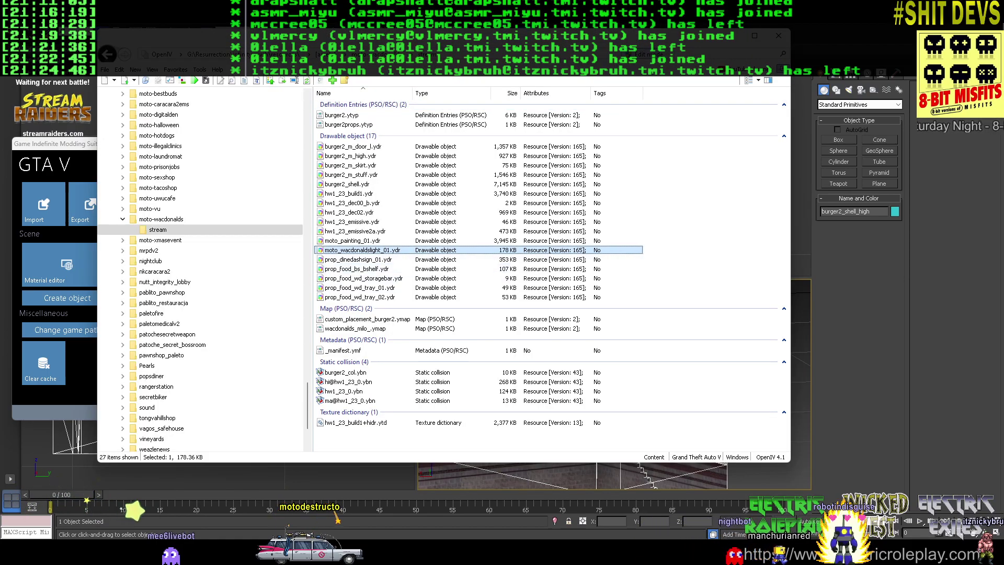
pyautogui.rightClick(698, 233)
pyautogui.click(753, 278)
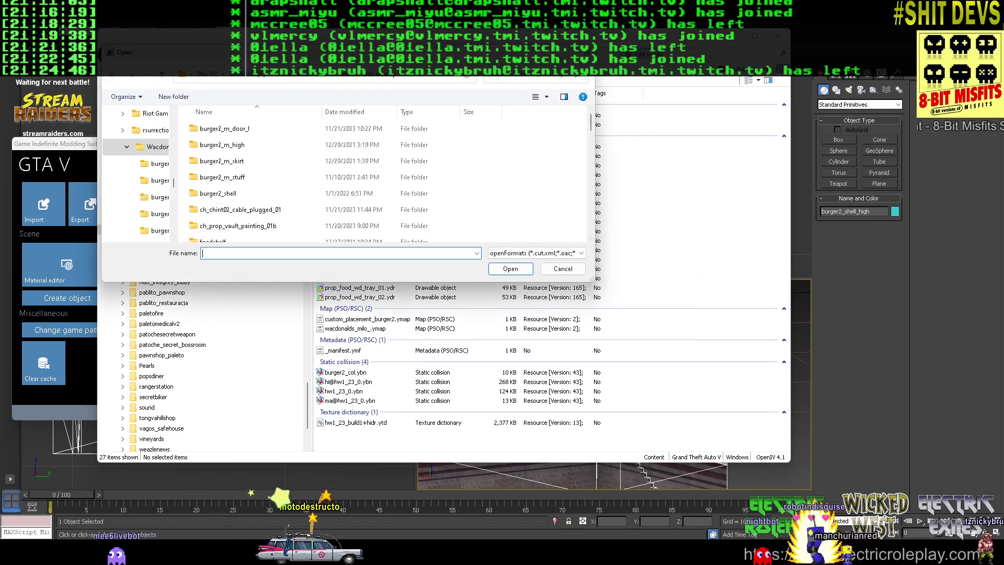
pyautogui.scroll(-5, 340, 189)
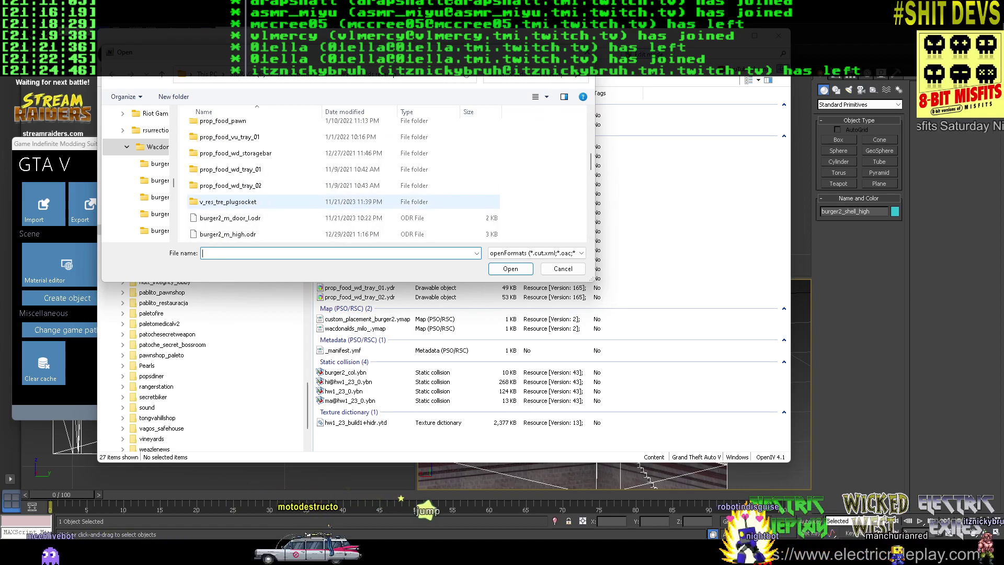
pyautogui.doubleClick(225, 185)
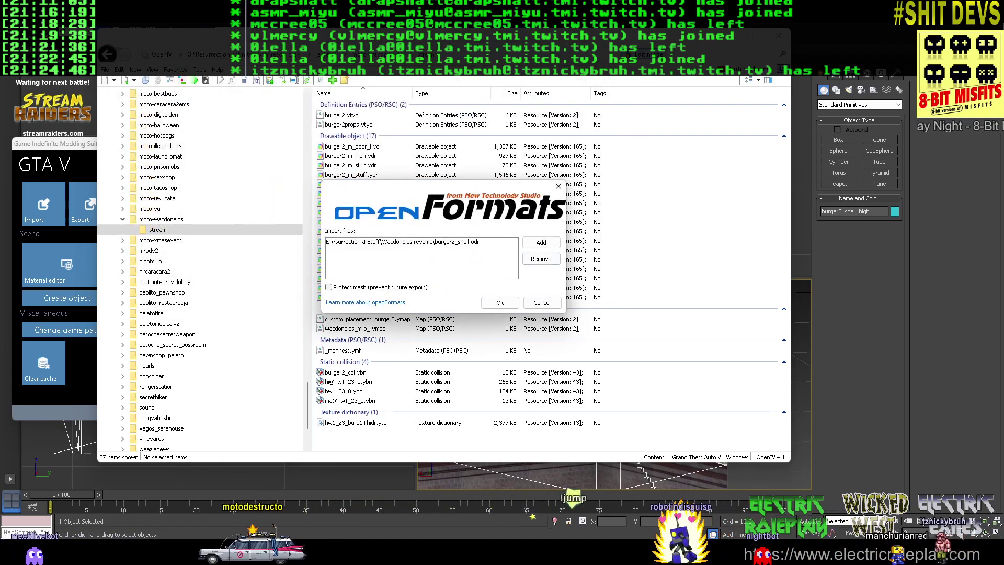
pyautogui.press('Return')
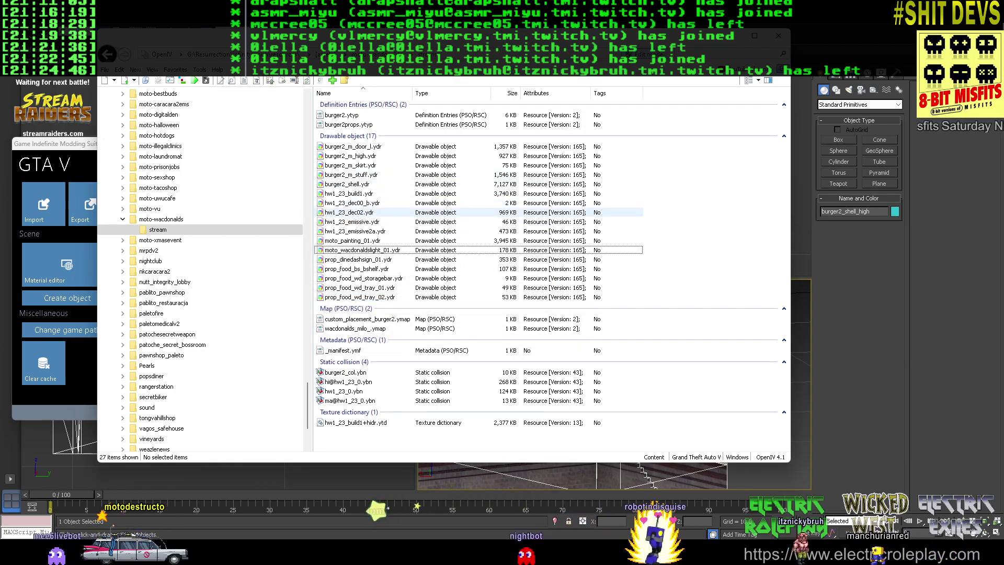
# Preview burger2_shell.ydr and inspect the interior wall beside the windows
pyautogui.doubleClick(348, 184)
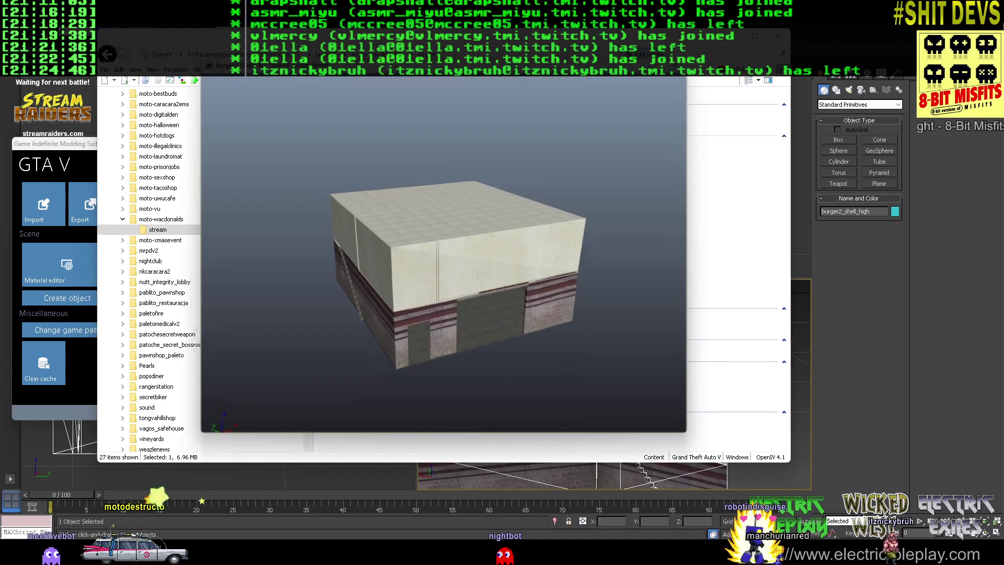
pyautogui.moveTo(347, 209); pyautogui.dragTo(664, 207)
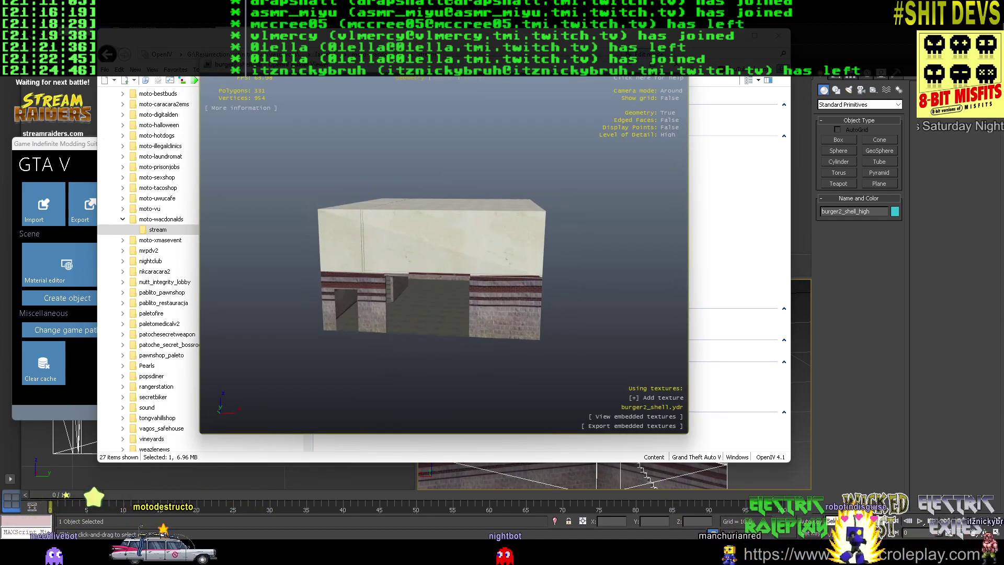
pyautogui.scroll(8, 664, 206)
pyautogui.moveTo(444, 251); pyautogui.dragTo(497, 224)
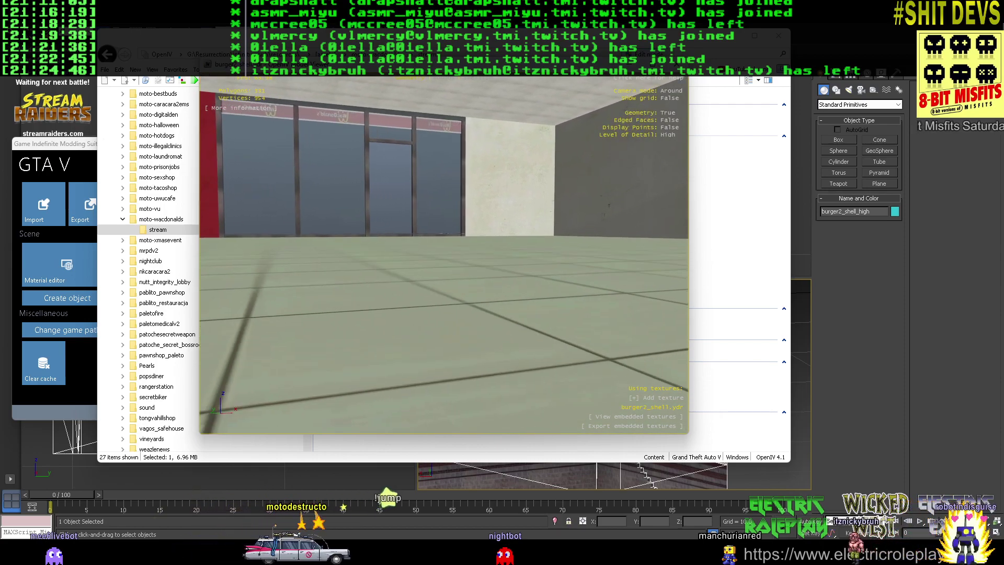
pyautogui.press('Escape')
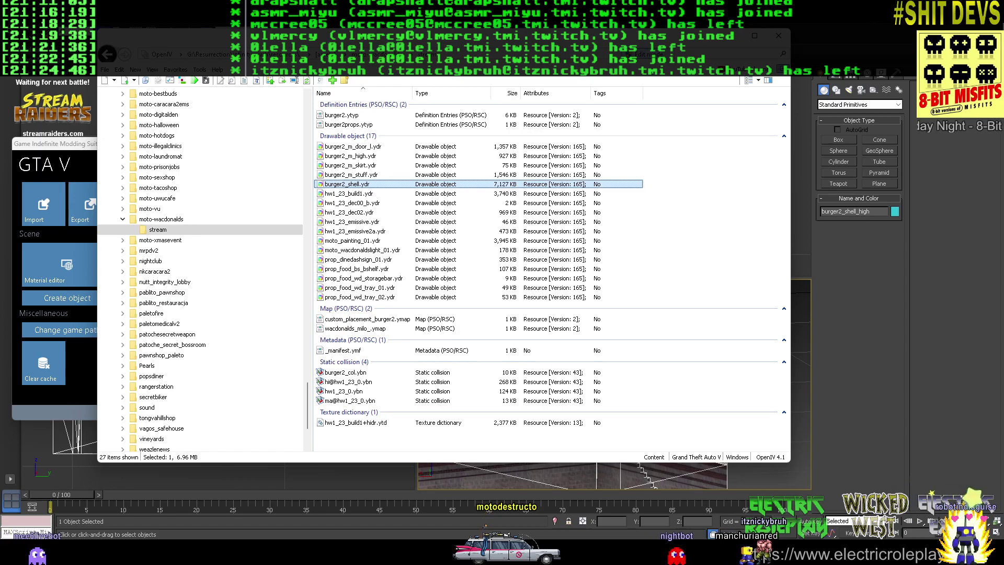
# Preview burger2_m_stuff.ydr and burger2_m_skirt.ydr to examine which wall fittings each model contains
pyautogui.click(351, 174)
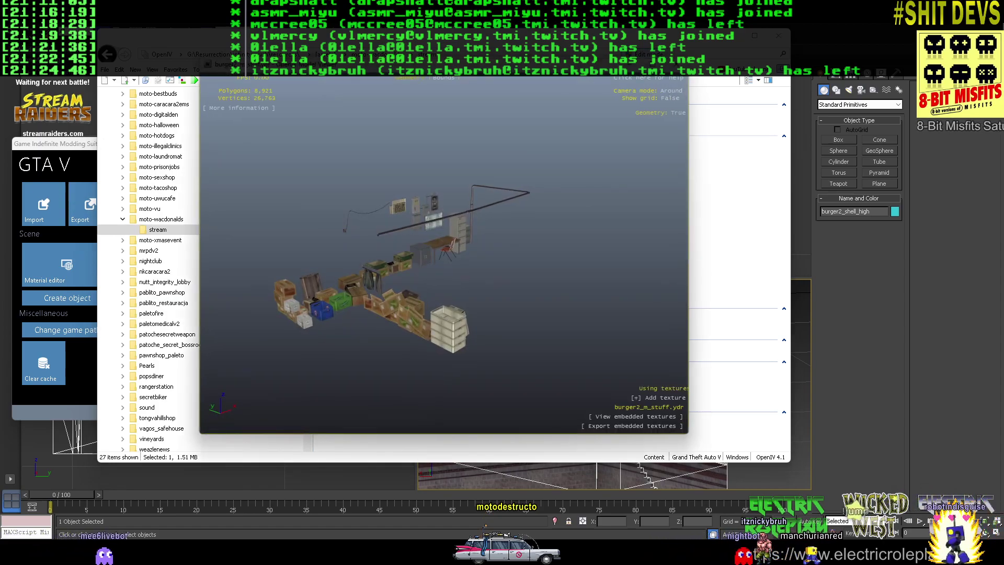
pyautogui.moveTo(352, 175); pyautogui.dragTo(455, 188)
pyautogui.click(676, 64)
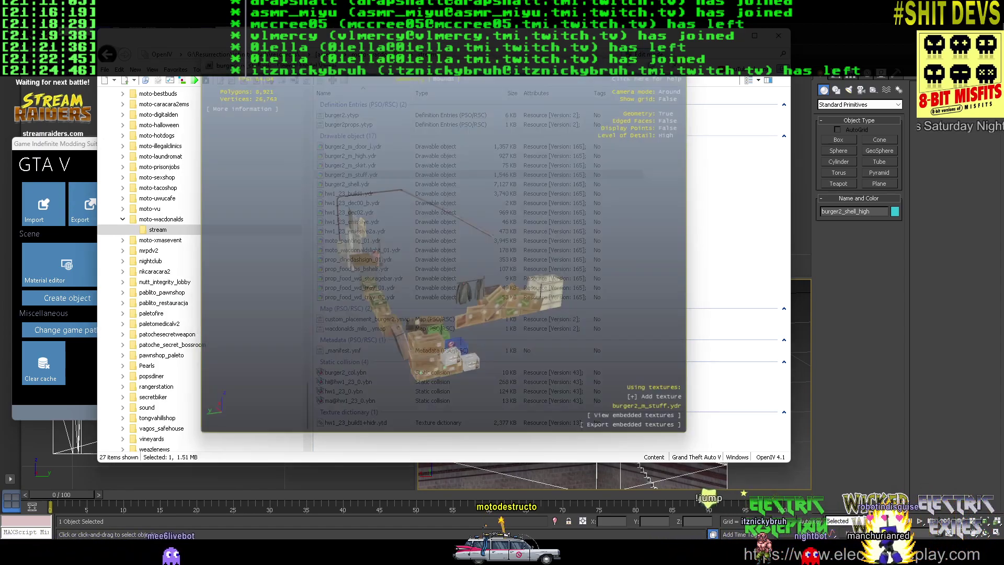
pyautogui.click(350, 165)
pyautogui.press('Return')
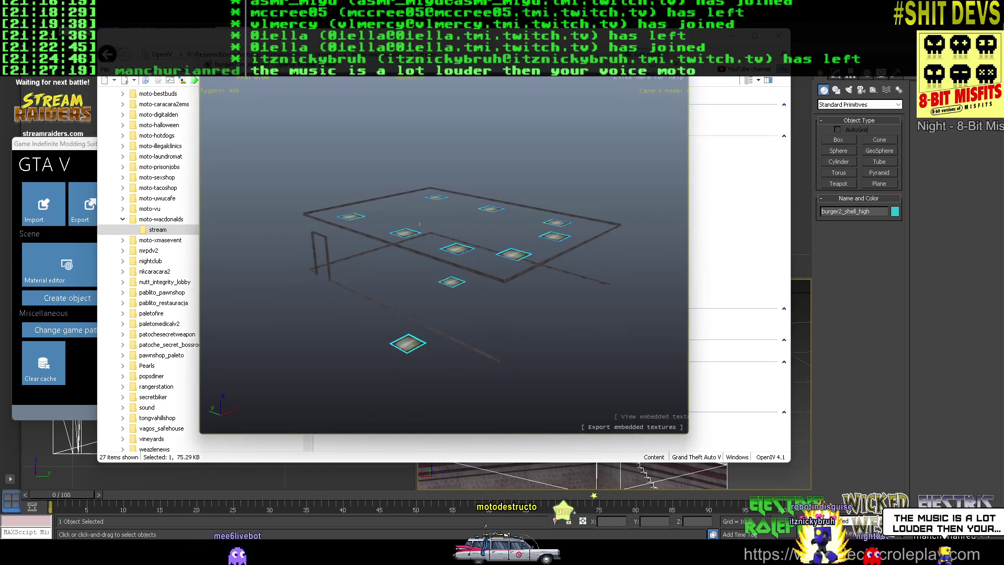
pyautogui.scroll(5, 444, 251)
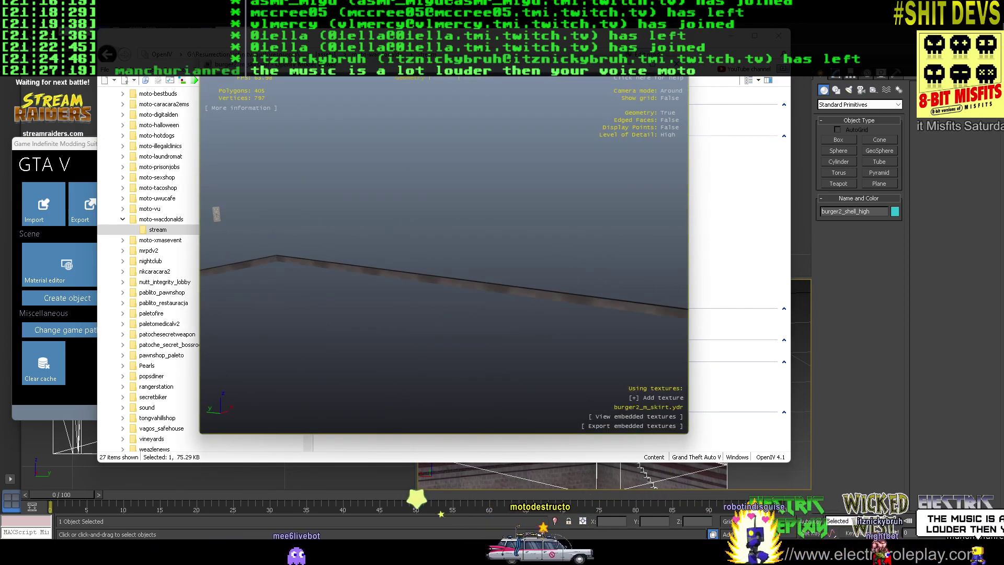
pyautogui.moveTo(444, 251); pyautogui.dragTo(350, 252)
pyautogui.scroll(-5, 350, 252)
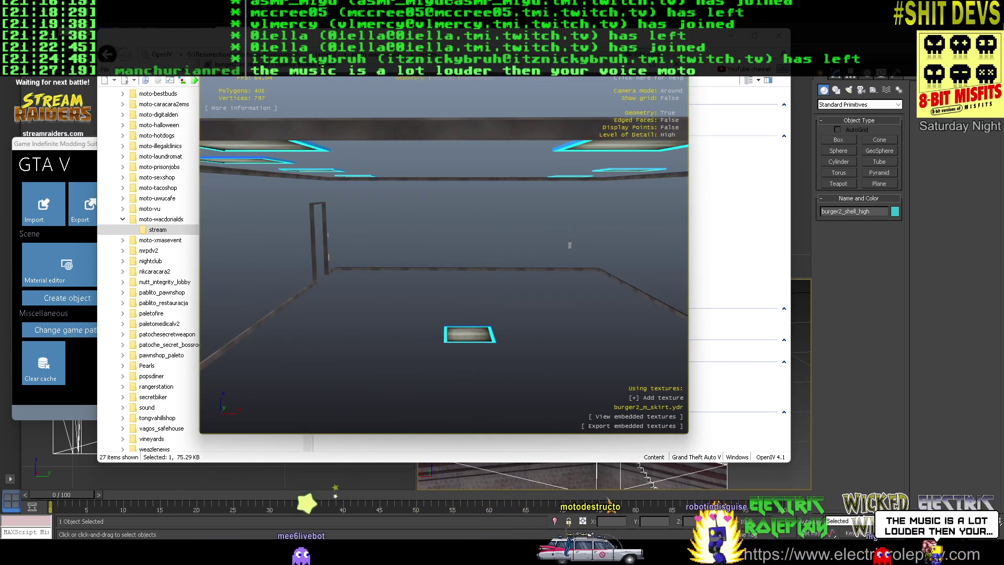
pyautogui.moveTo(444, 251); pyautogui.dragTo(463, 233)
pyautogui.scroll(5, 444, 251)
pyautogui.scroll(-5, 444, 251)
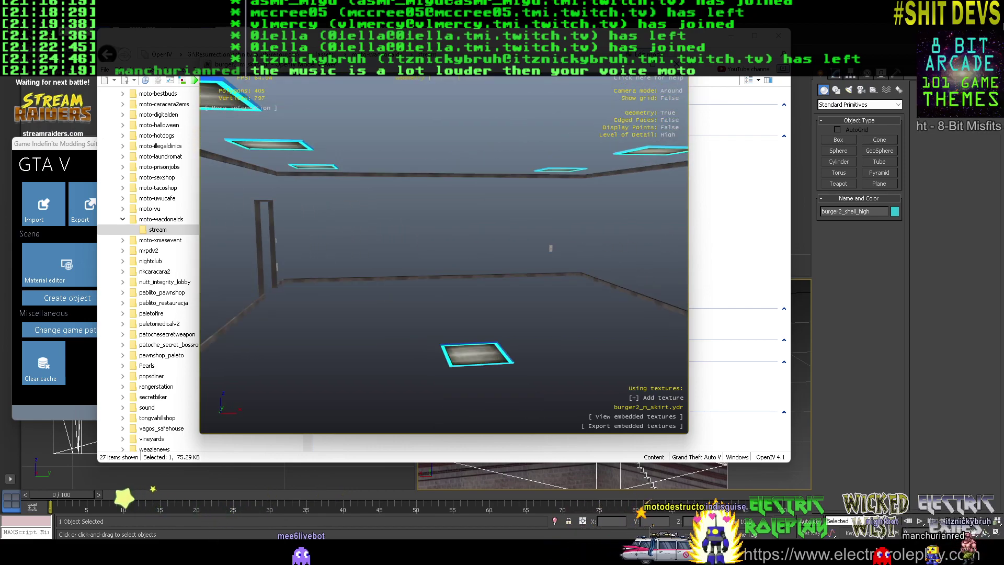
pyautogui.click(677, 63)
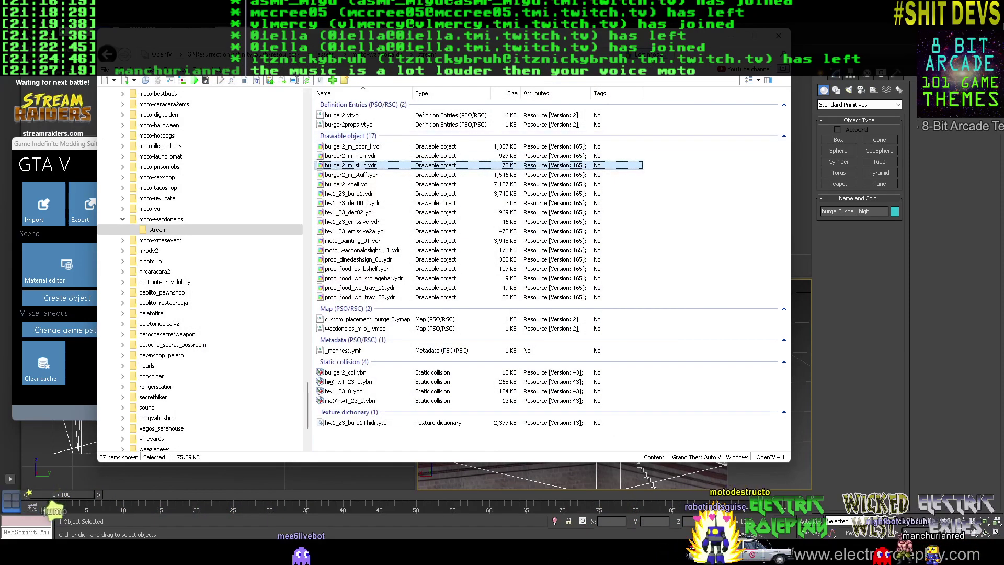
# Export burger2_m_skirt.ydr to openFormats (.odr) in the Wacdonalds revamp folder
pyautogui.rightClick(378, 167)
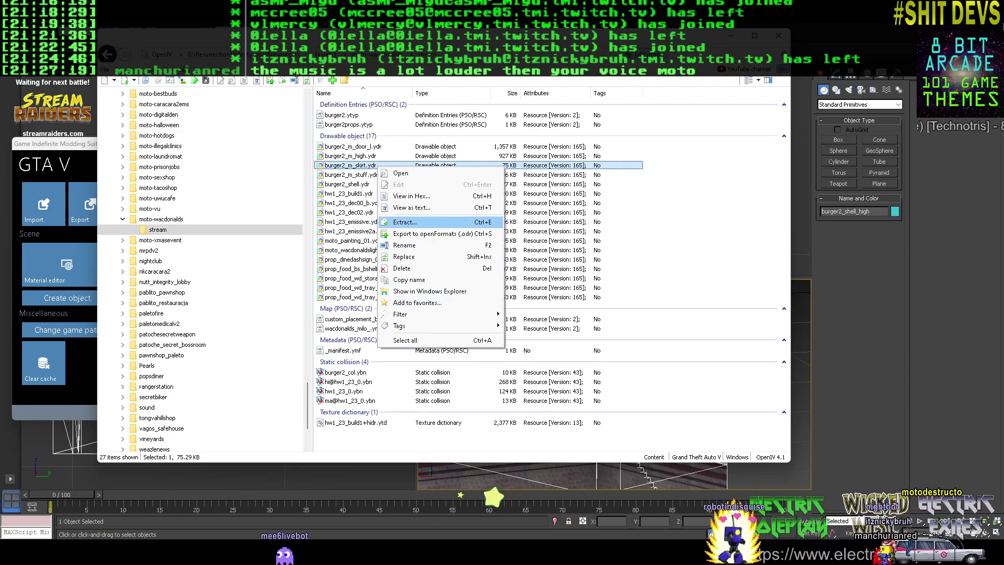
pyautogui.click(429, 233)
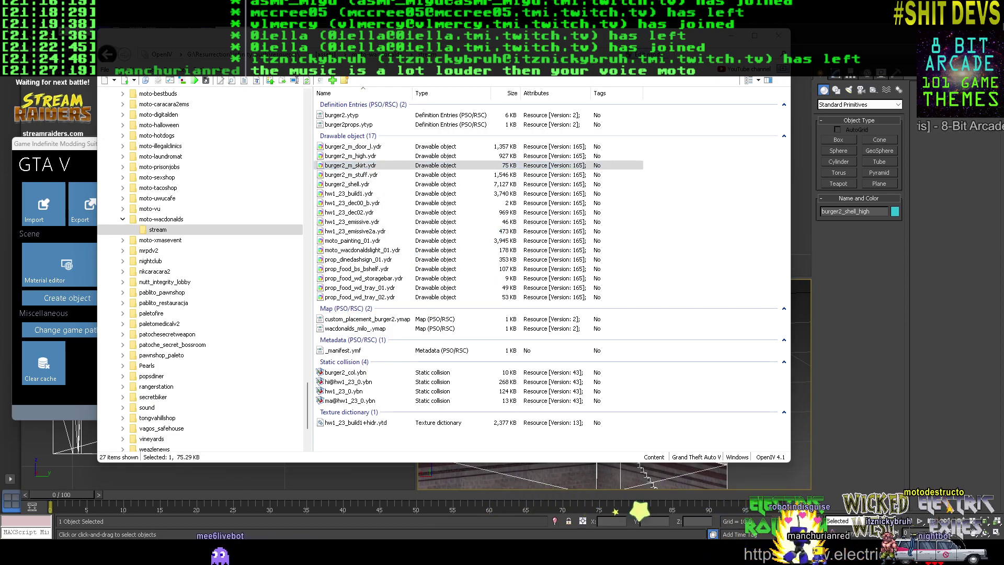
pyautogui.press('Return')
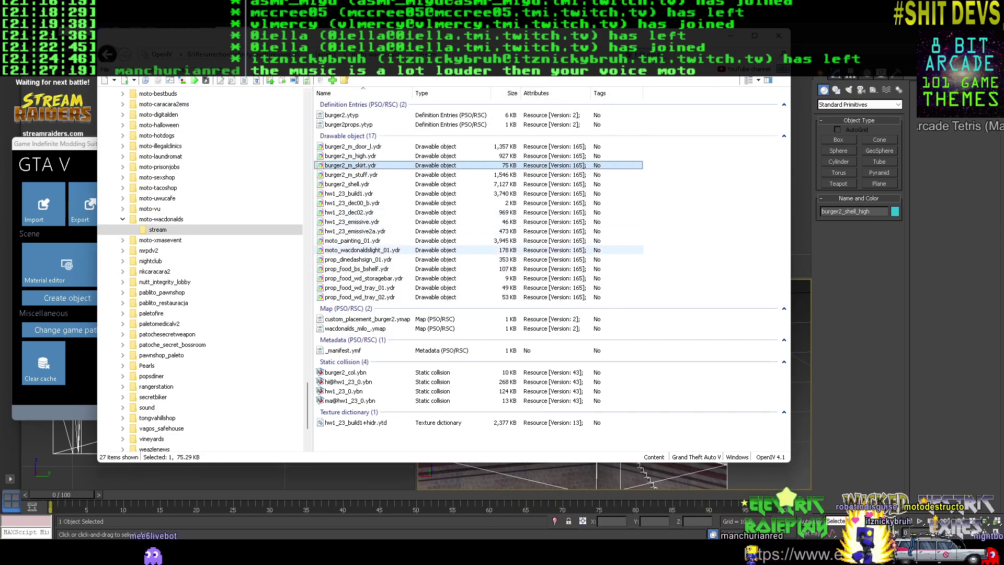
# Return to 3ds Max, start a new scene without saving the old one, and open the GIMS Evo import file selection
pyautogui.click(731, 36)
pyautogui.click(731, 36)
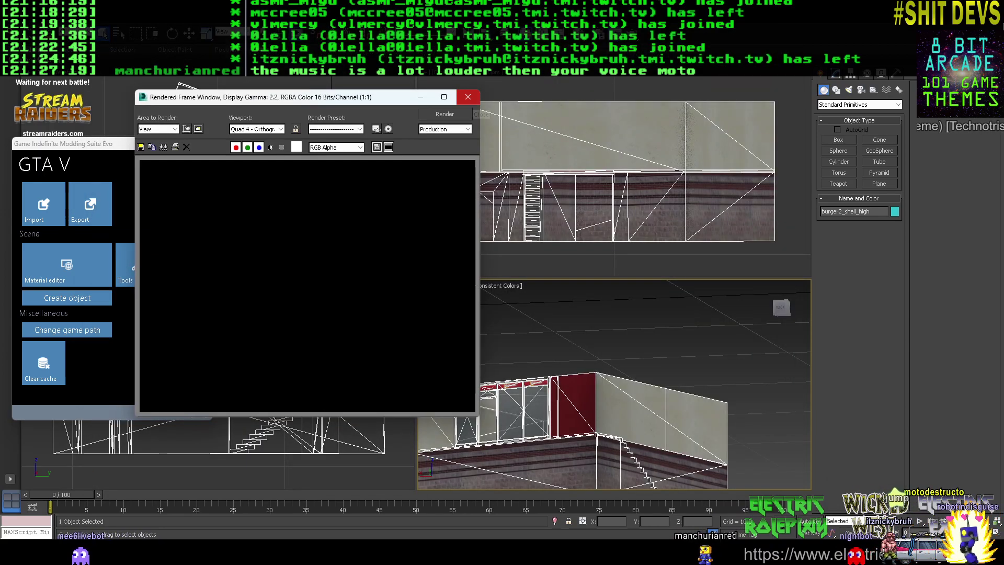
pyautogui.click(468, 97)
pyautogui.hotkey('ctrl', 'n')
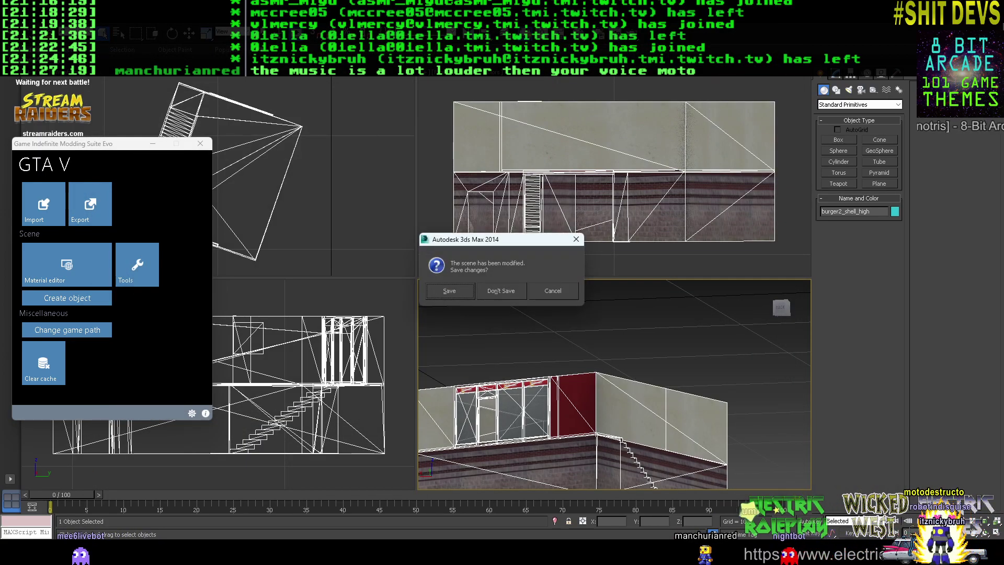
pyautogui.press('n')
pyautogui.press('Return')
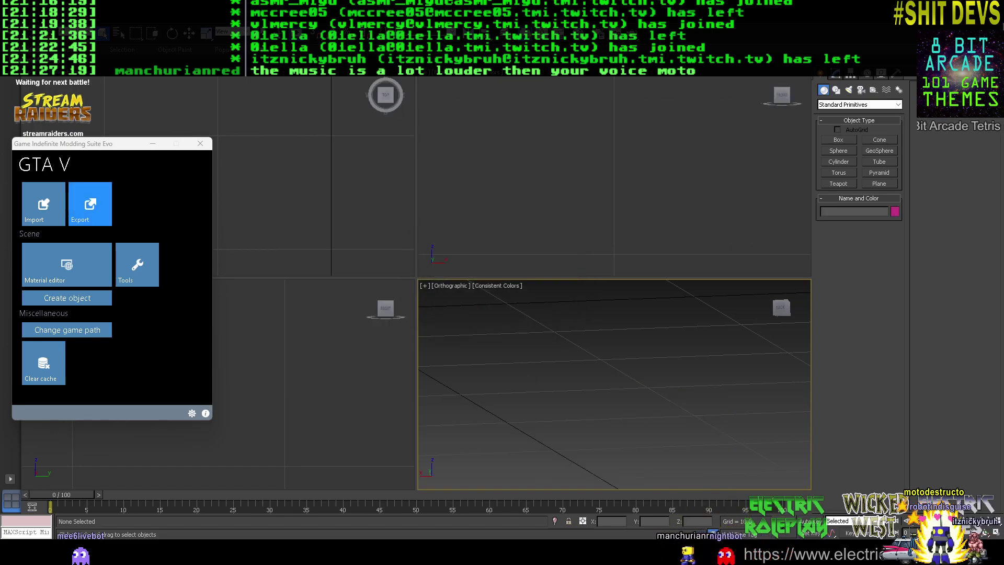
pyautogui.click(44, 204)
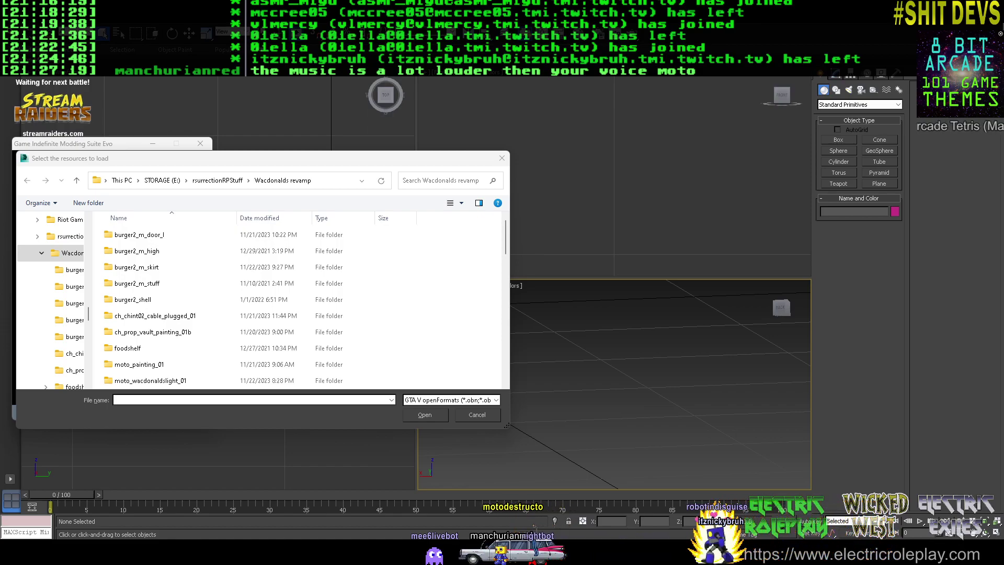
# Lower the iTunes volume to 50 in the Windows volume mixer and close the settings
pyautogui.press('super+a')
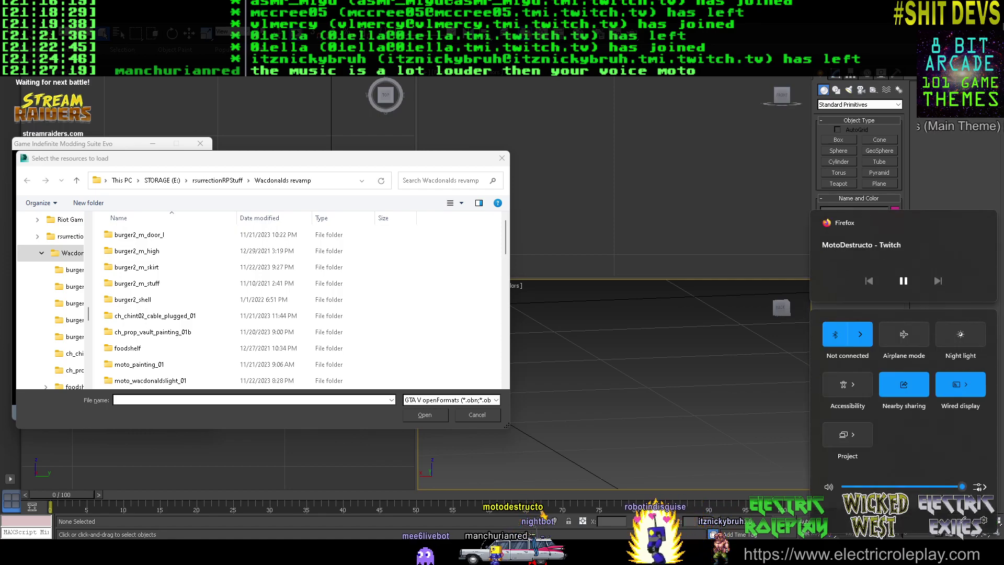
pyautogui.press('Escape')
pyautogui.rightClick(945, 553)
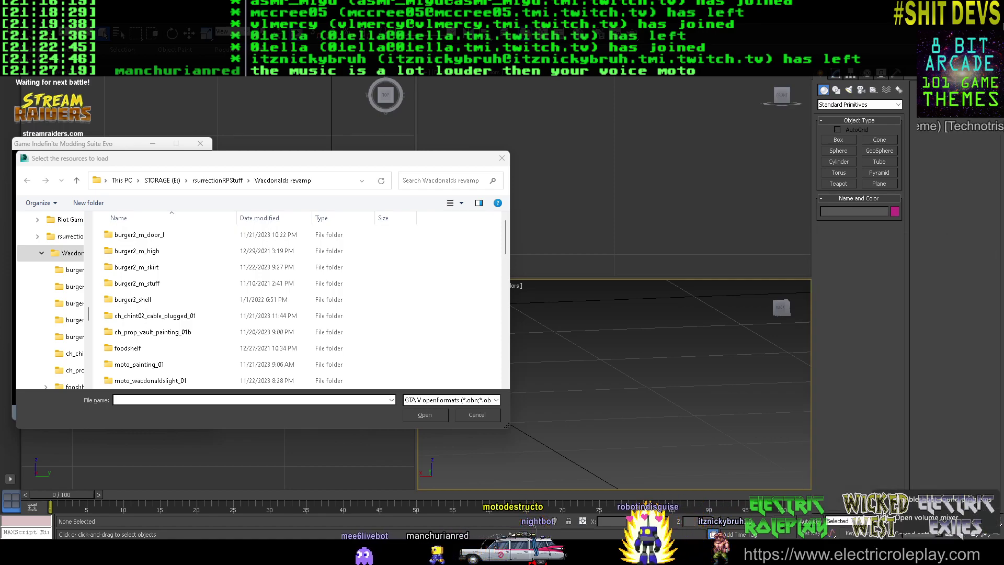
pyautogui.click(937, 507)
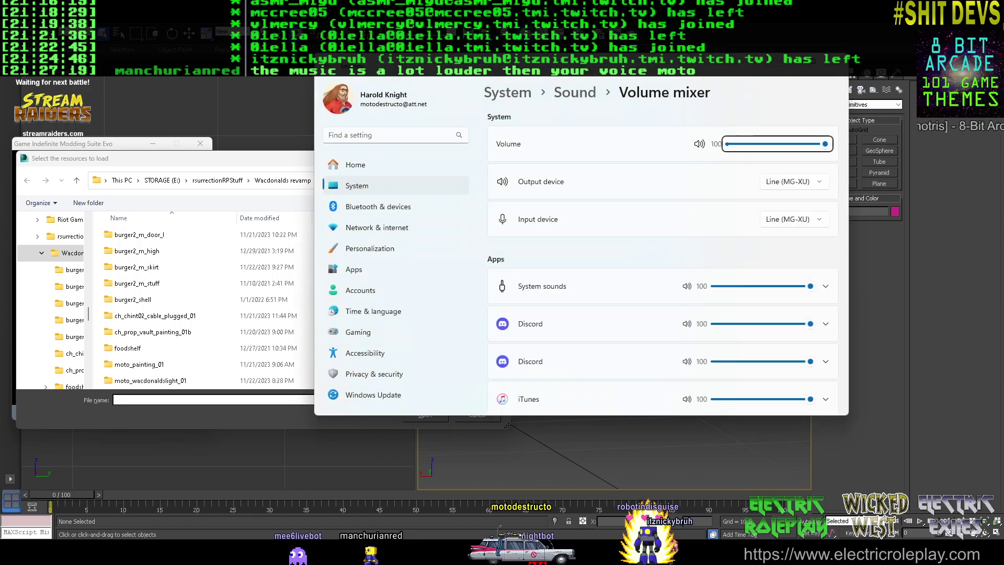
pyautogui.scroll(-5, 660, 262)
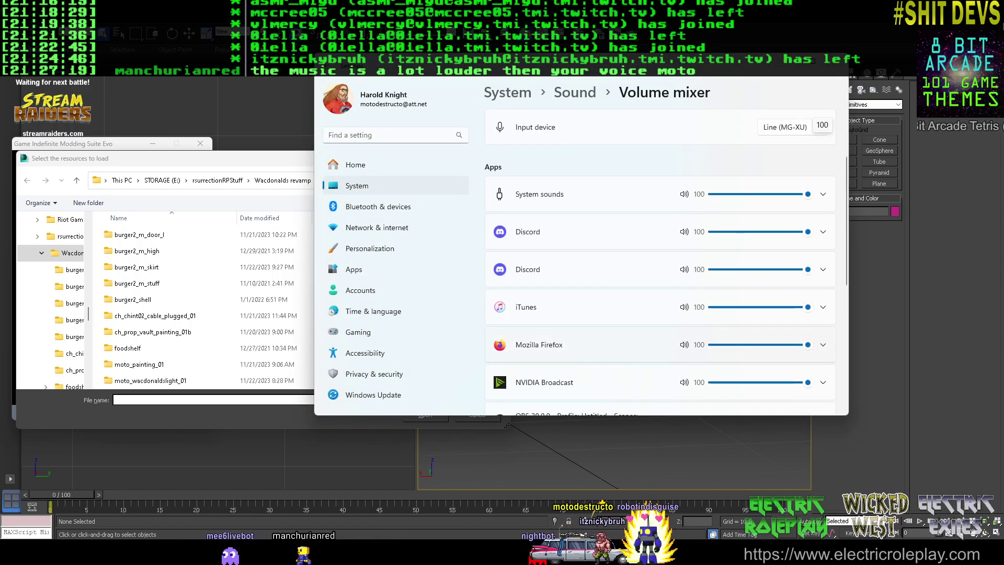
pyautogui.moveTo(808, 215); pyautogui.dragTo(760, 215)
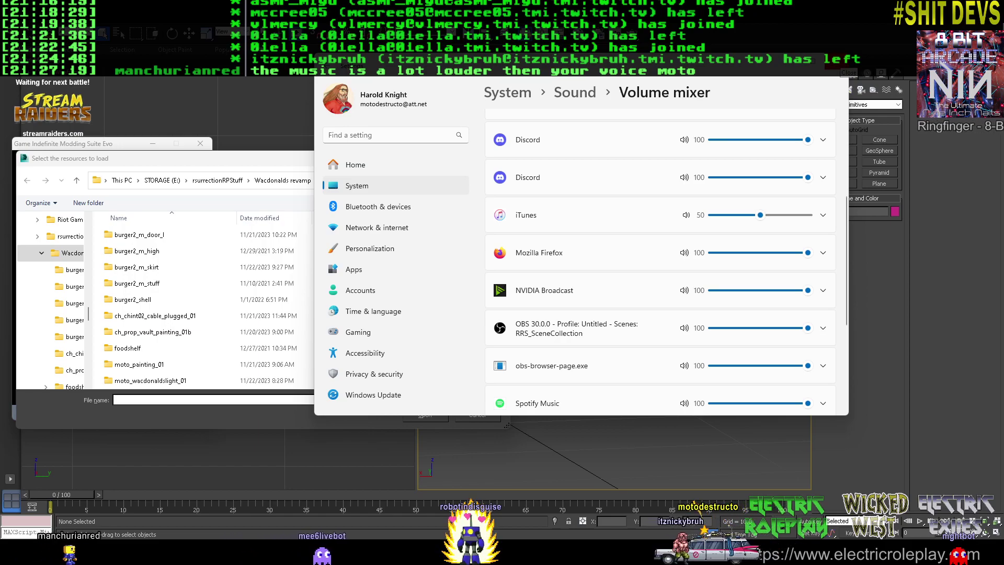
pyautogui.click(839, 62)
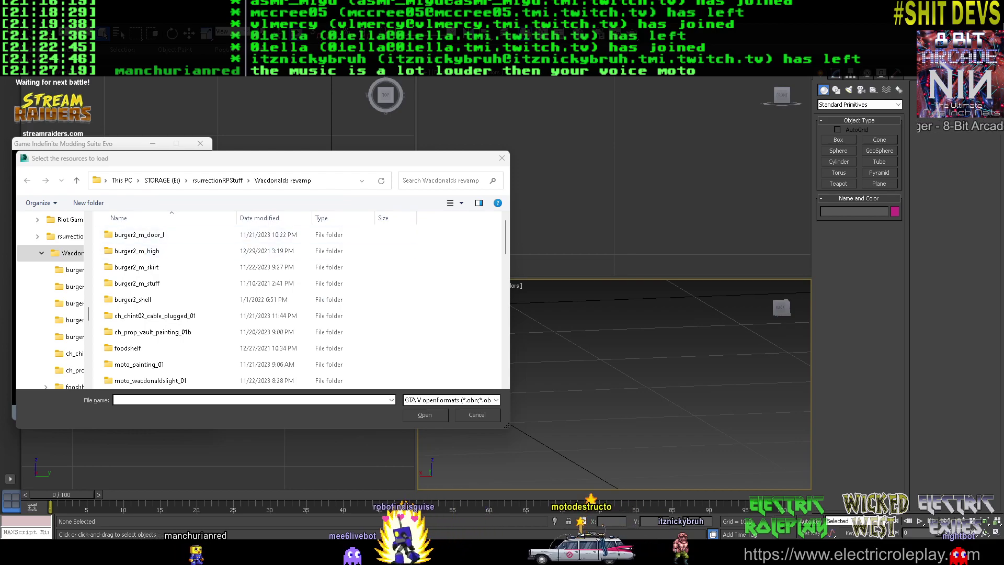
# Import burger2_m_skirt.odr with Wacdonalds revamp as the external textures directory, and inspect the skirting and small wall plate
pyautogui.scroll(-2, 157, 266)
pyautogui.scroll(2, 157, 267)
pyautogui.scroll(-8, 156, 267)
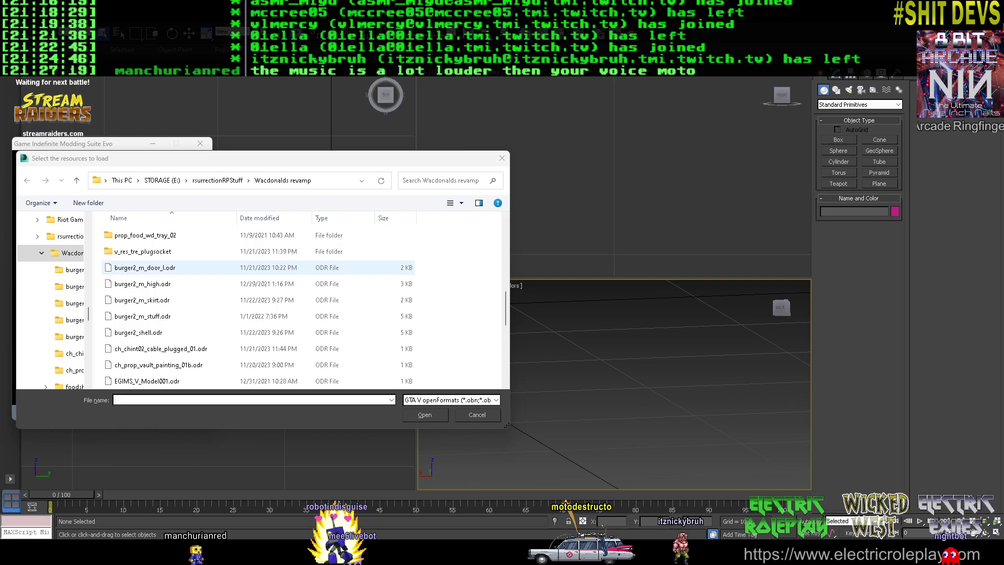
pyautogui.scroll(2, 210, 264)
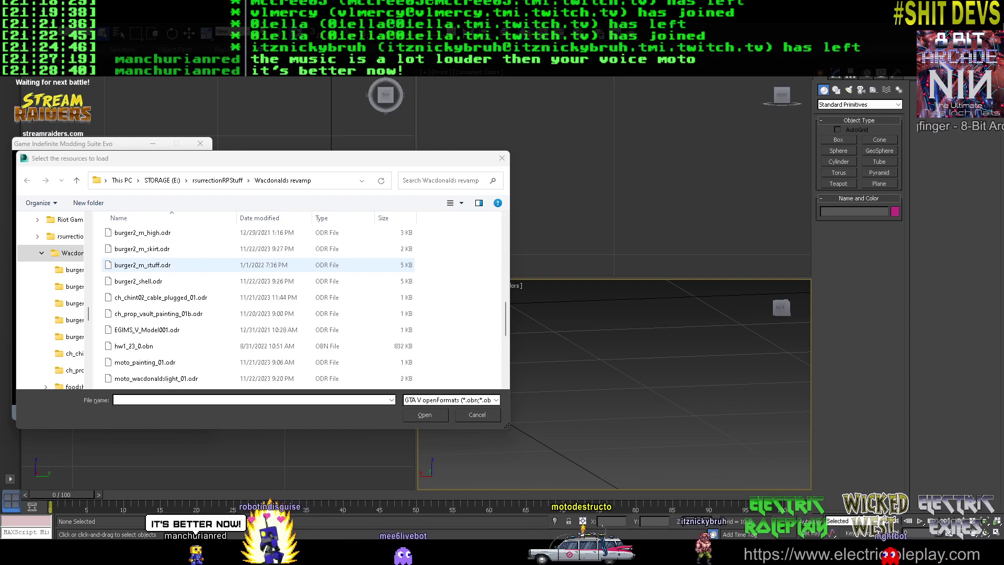
pyautogui.scroll(-1, 209, 265)
pyautogui.scroll(1, 209, 264)
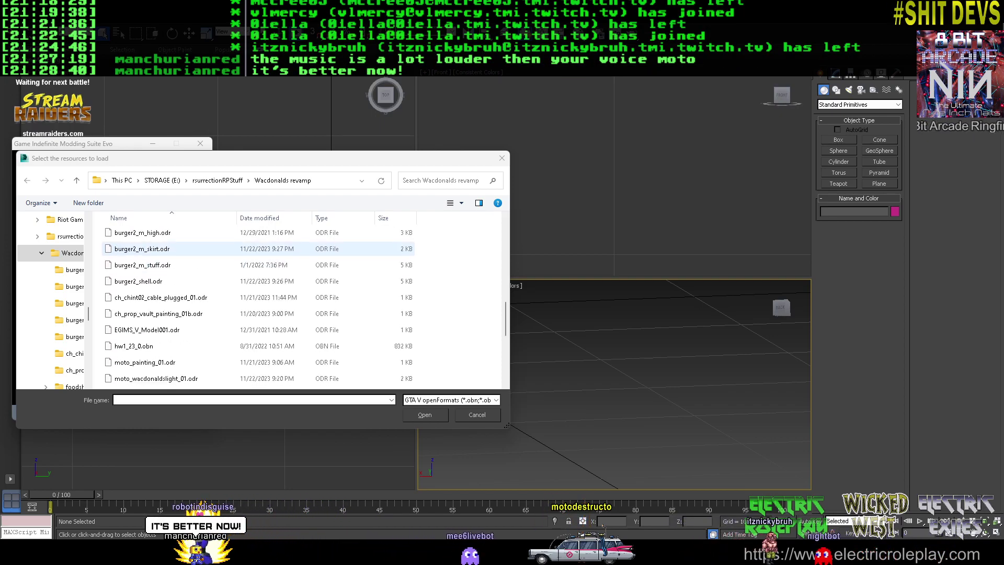
pyautogui.doubleClick(209, 248)
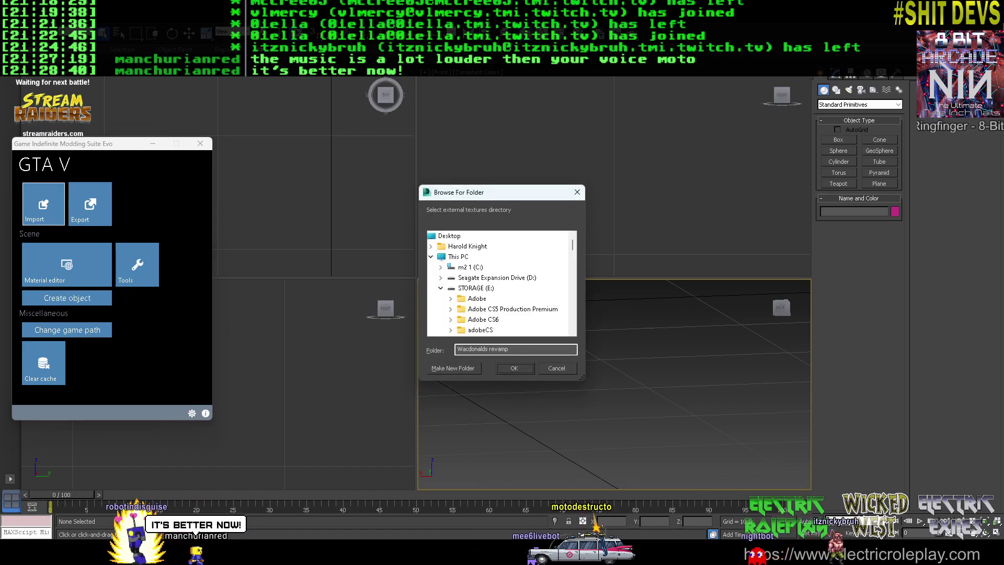
pyautogui.click(513, 367)
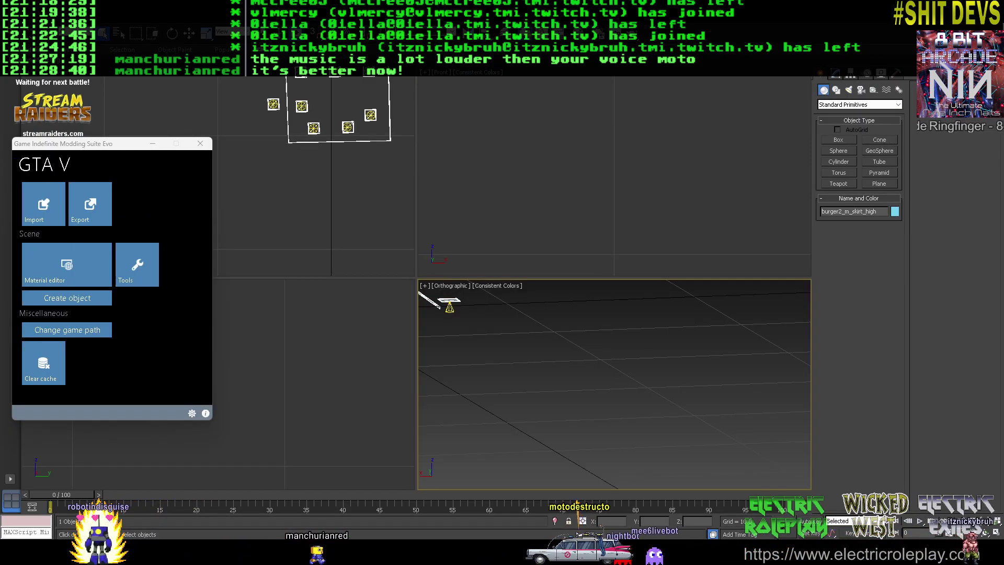
pyautogui.scroll(-6, 538, 350)
pyautogui.moveTo(537, 350); pyautogui.dragTo(554, 306, button='middle')
pyautogui.scroll(10, 543, 383)
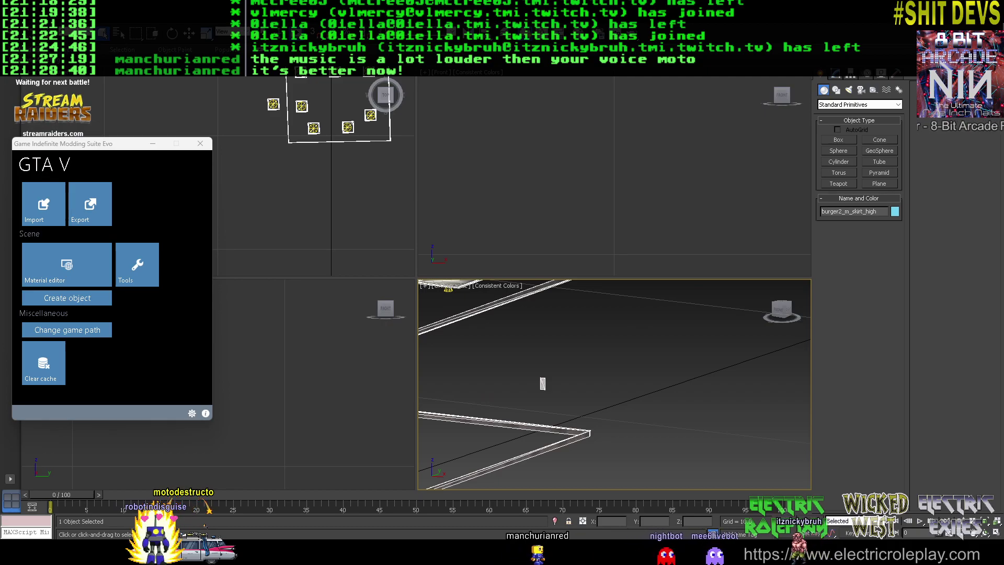
# Apply an Edit Poly modifier to burger2_m_skirt_high and delete the vertices of the small wall plate
pyautogui.click(836, 73)
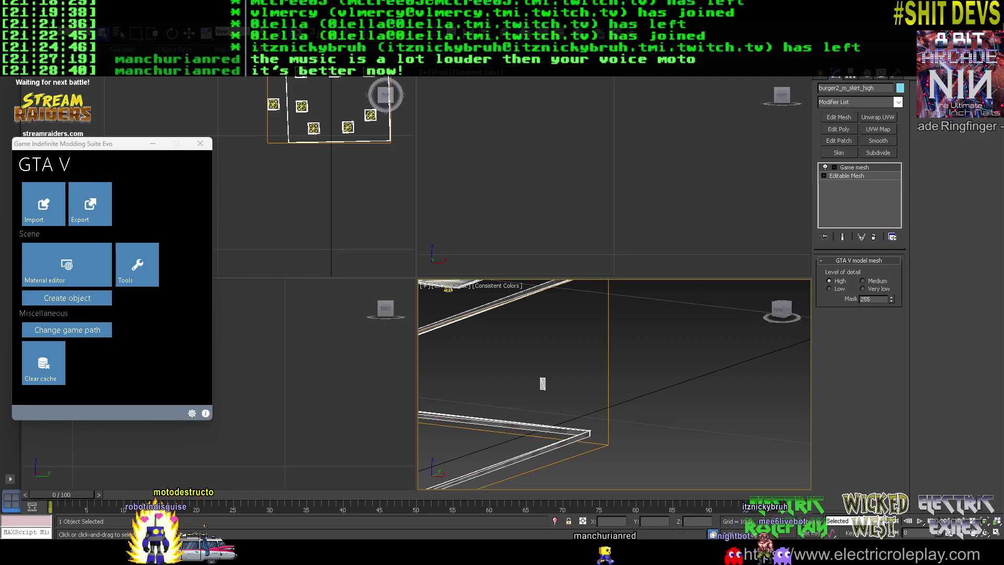
pyautogui.click(839, 129)
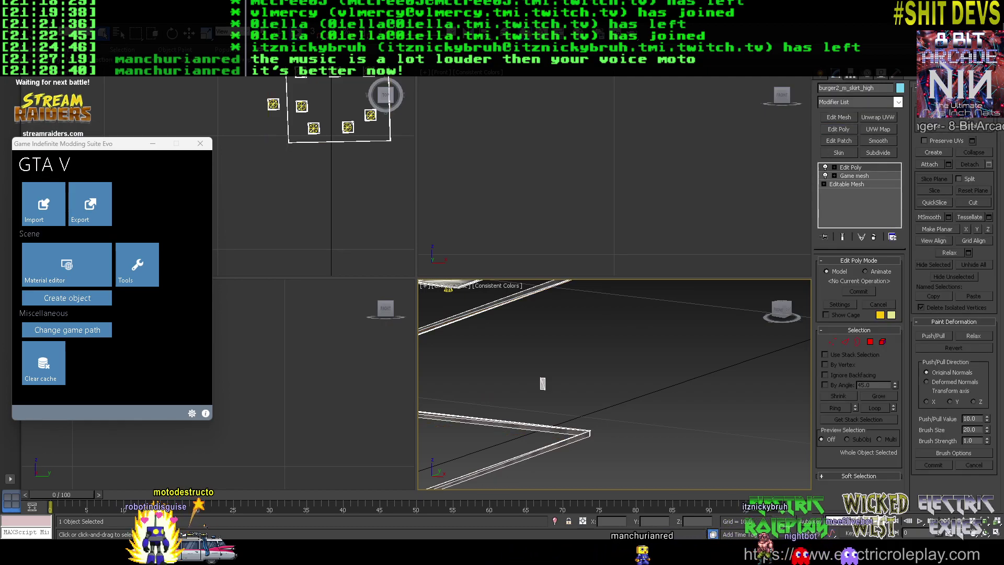
pyautogui.press('1')
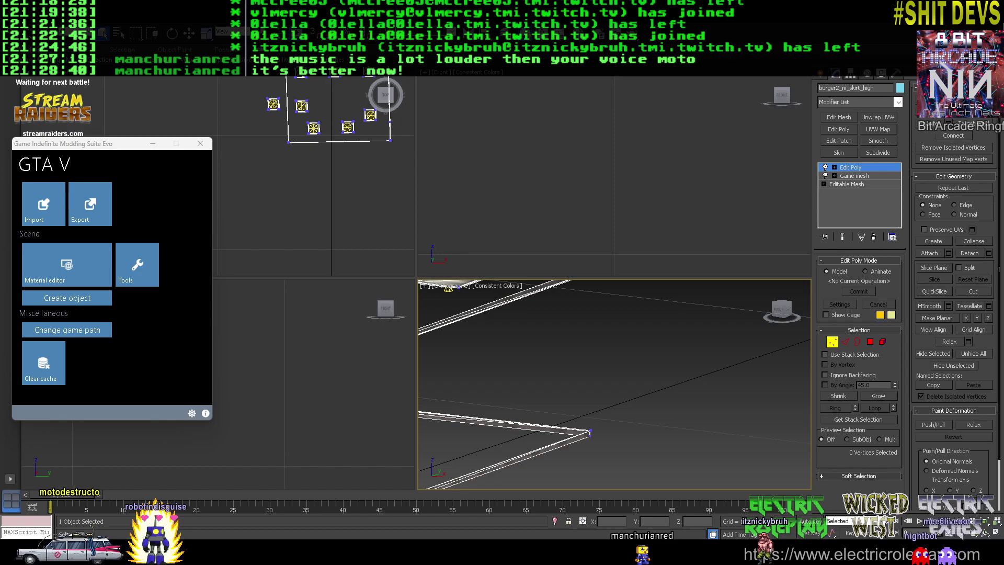
# Export the burger2_m_skirt model with GIMS Evo into the Wacdonalds revamp folder
pyautogui.click(90, 204)
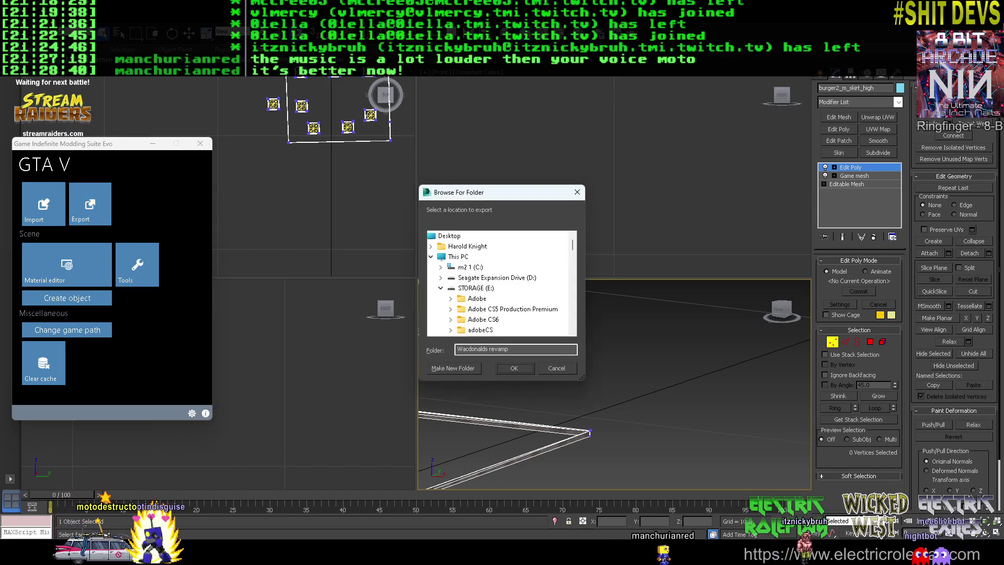
pyautogui.press('Return')
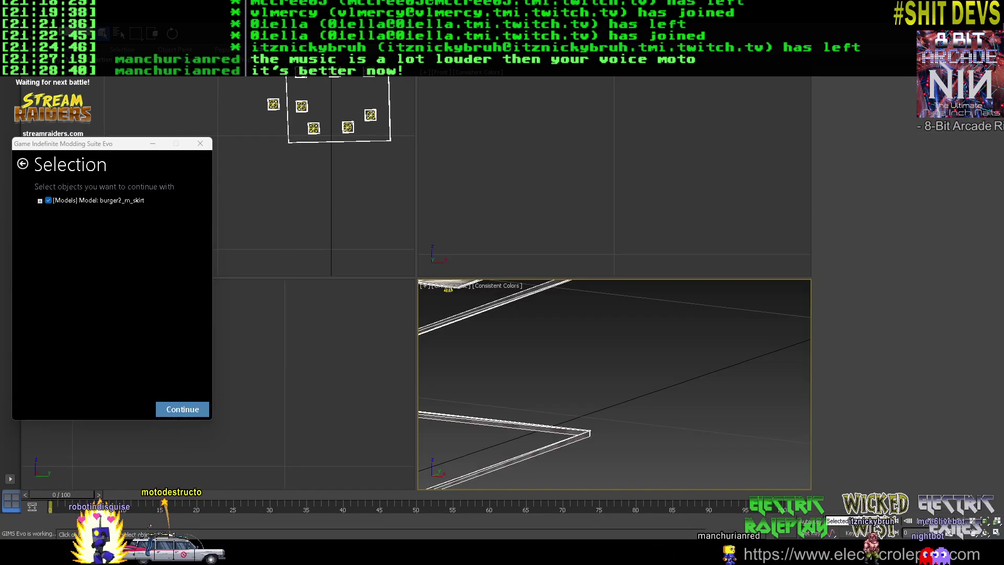
pyautogui.click(183, 410)
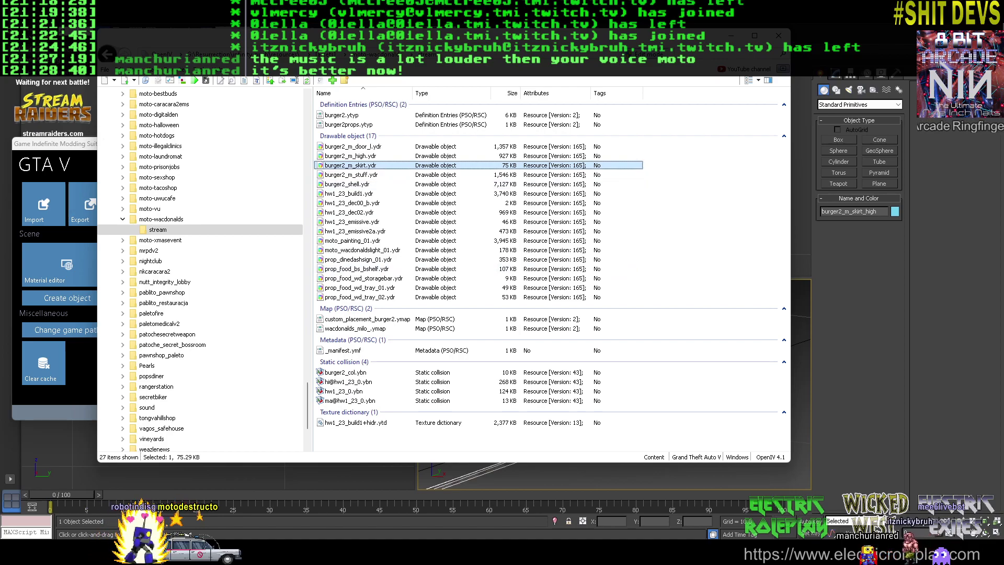
# Switch to OpenIV and import burger2_m_skirt.odr from Wacdonalds revamp into the moto-wacdonalds stream folder, leaving mesh protection off
pyautogui.rightClick(662, 178)
pyautogui.click(706, 221)
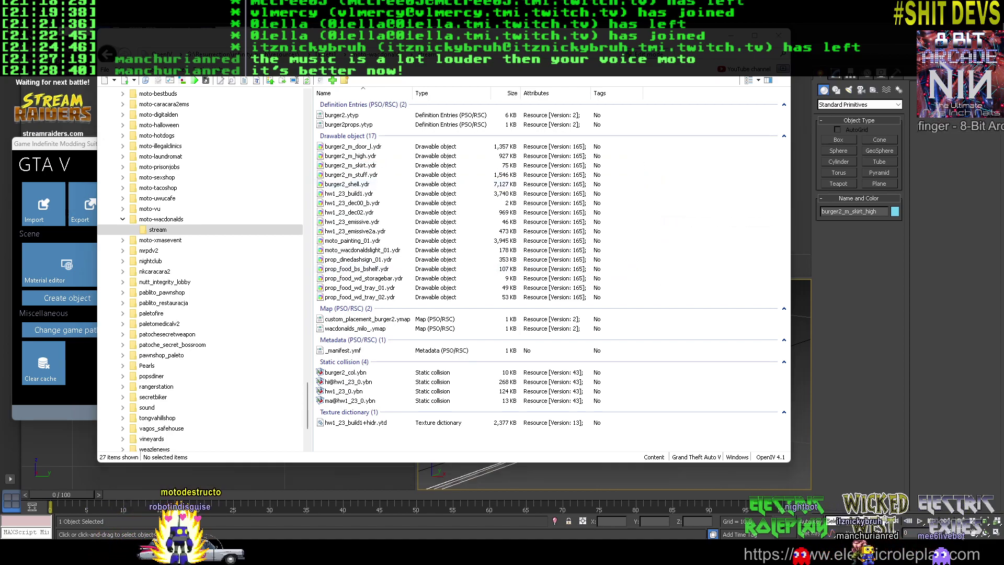
pyautogui.scroll(-8, 343, 191)
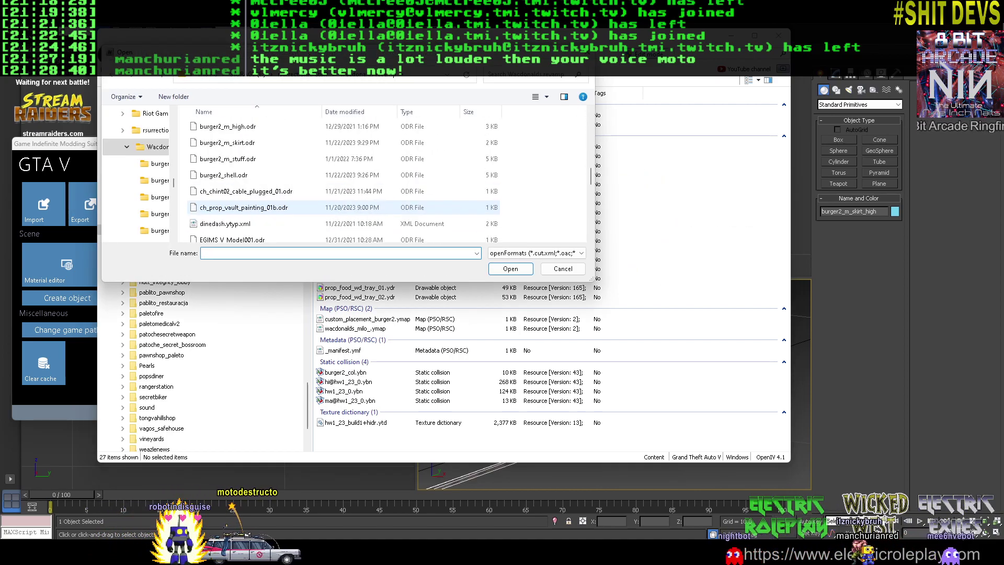
pyautogui.doubleClick(225, 142)
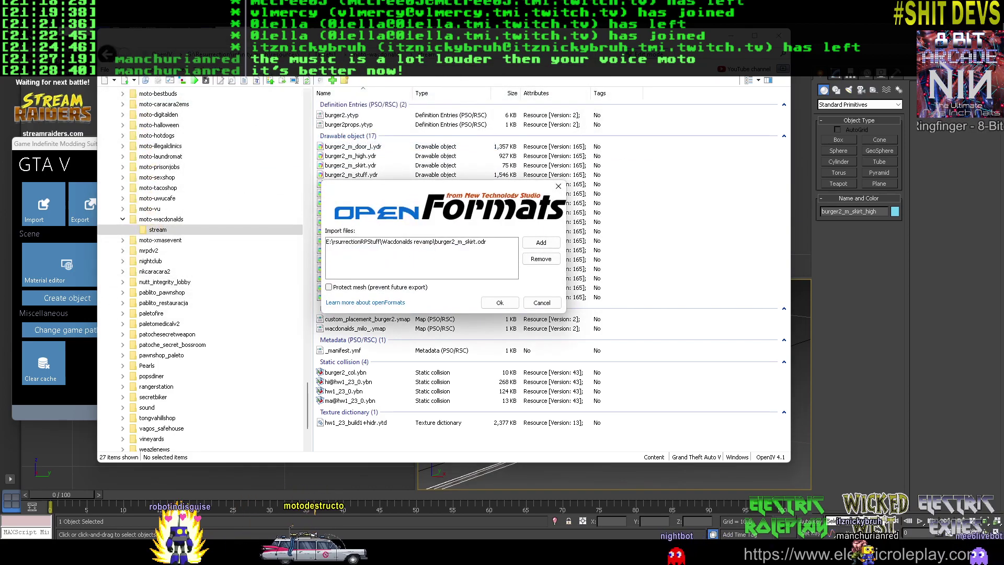
pyautogui.press('Return')
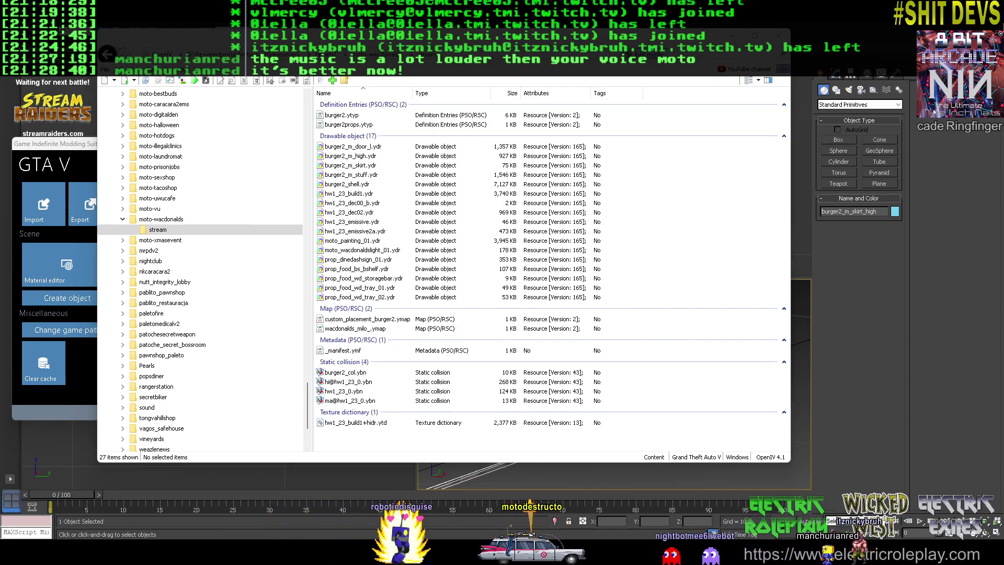
pyautogui.moveTo(807, 553)
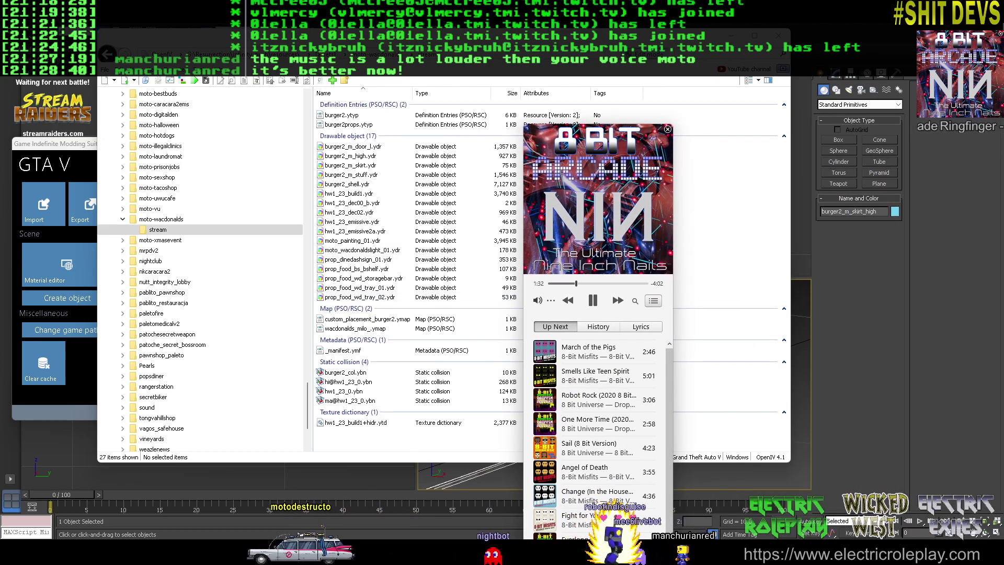
pyautogui.click(537, 301)
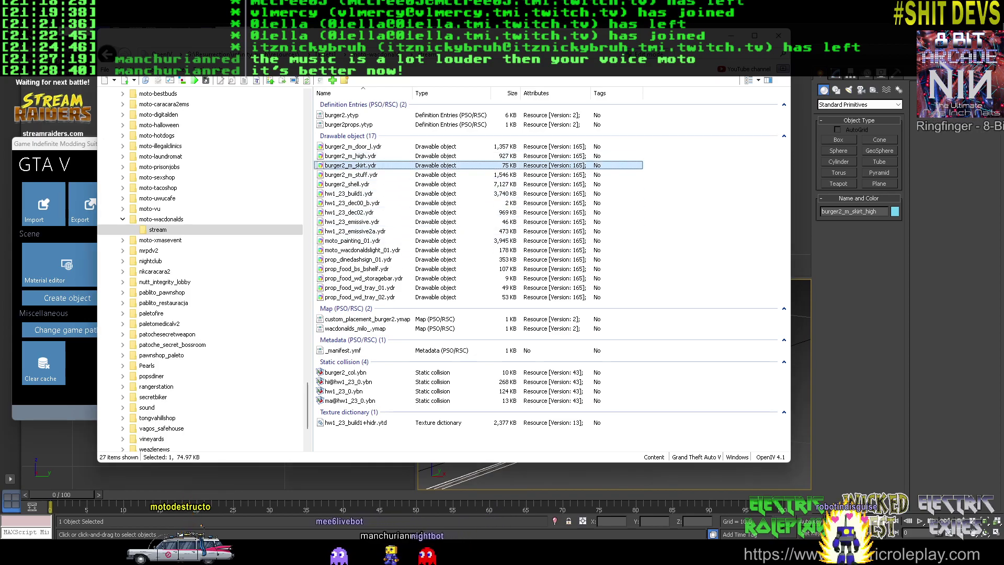
# Preview the imported burger2_m_skirt.ydr model from another angle, and close the preview
pyautogui.doubleClick(350, 165)
pyautogui.moveTo(398, 225); pyautogui.dragTo(304, 191)
pyautogui.click(676, 65)
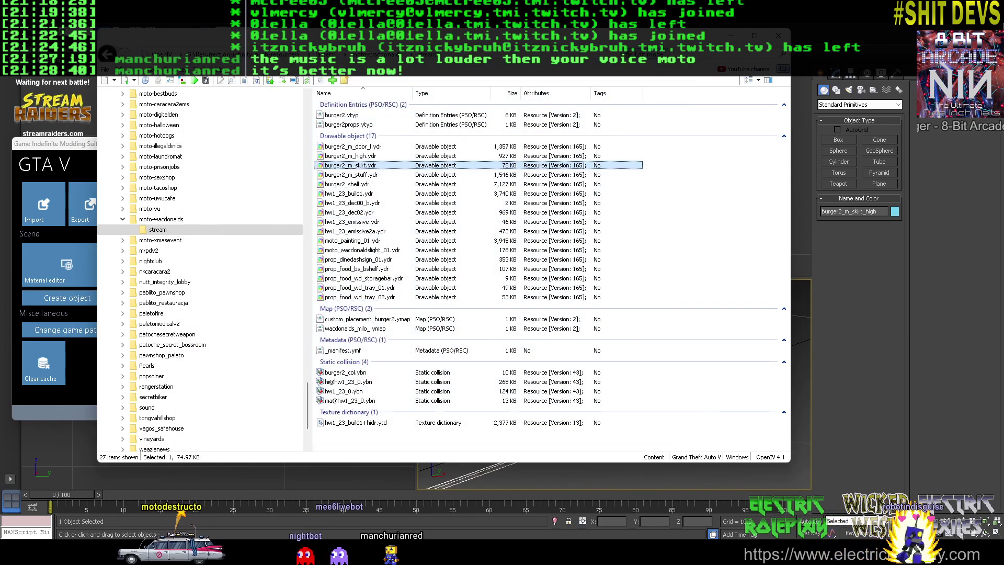
# Clear the 3ds Max and map viewer windows off the desktop and start the local FXServer from its desktop shortcut
pyautogui.click(581, 553)
pyautogui.click(581, 552)
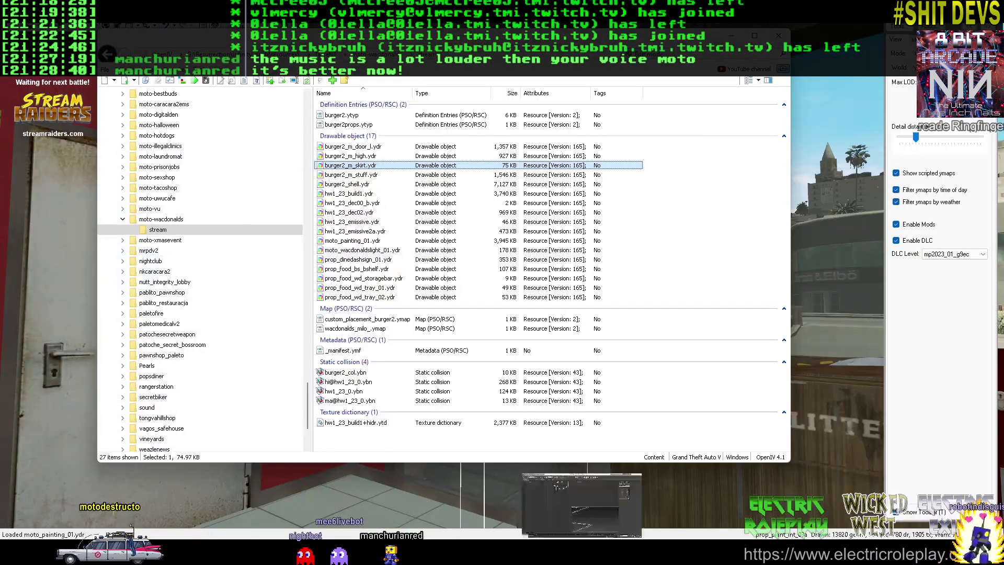
pyautogui.click(581, 553)
pyautogui.click(581, 553)
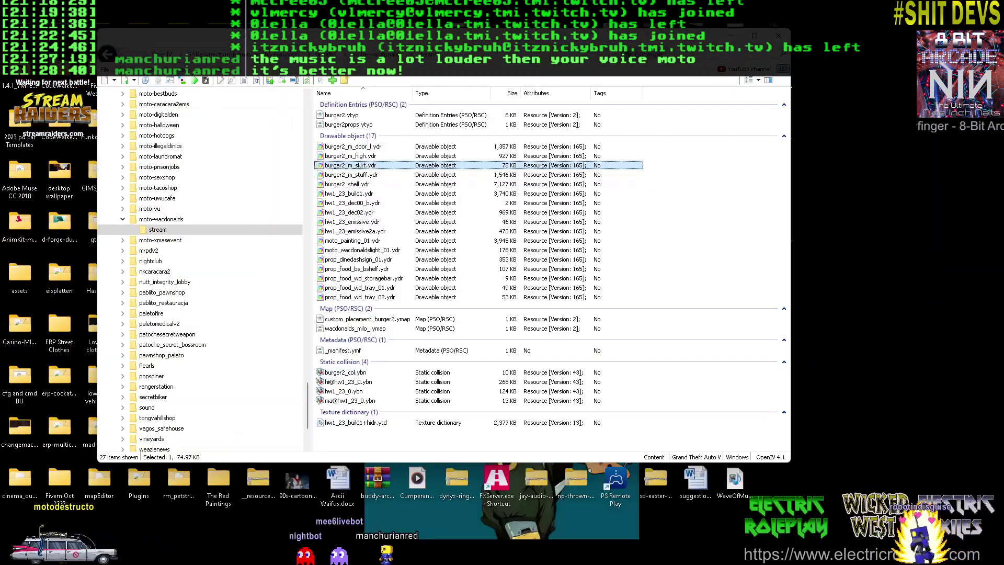
pyautogui.doubleClick(496, 484)
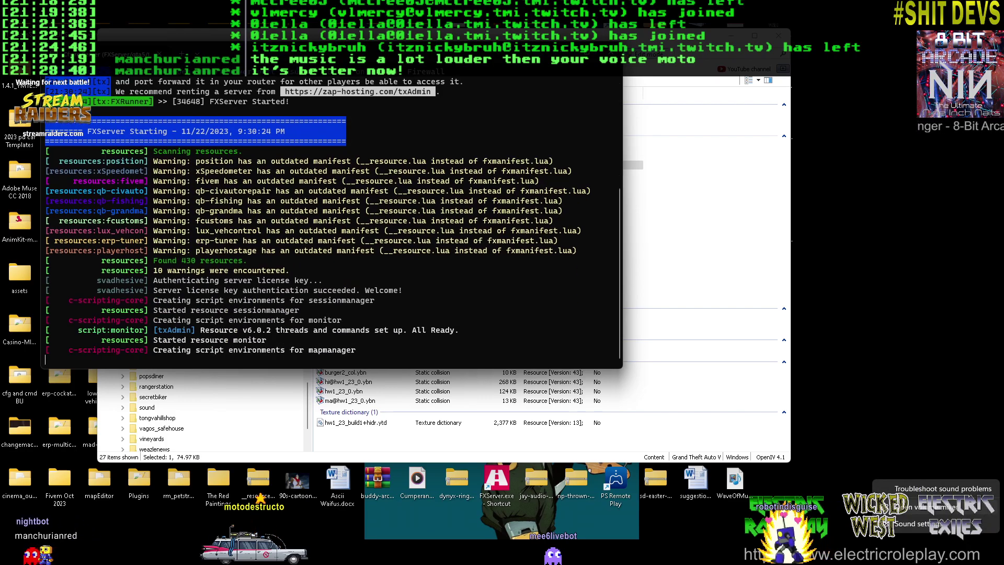
# Lower the iTunes volume to 30 in the Windows volume mixer, close the settings, and maximize the server console
pyautogui.click(936, 507)
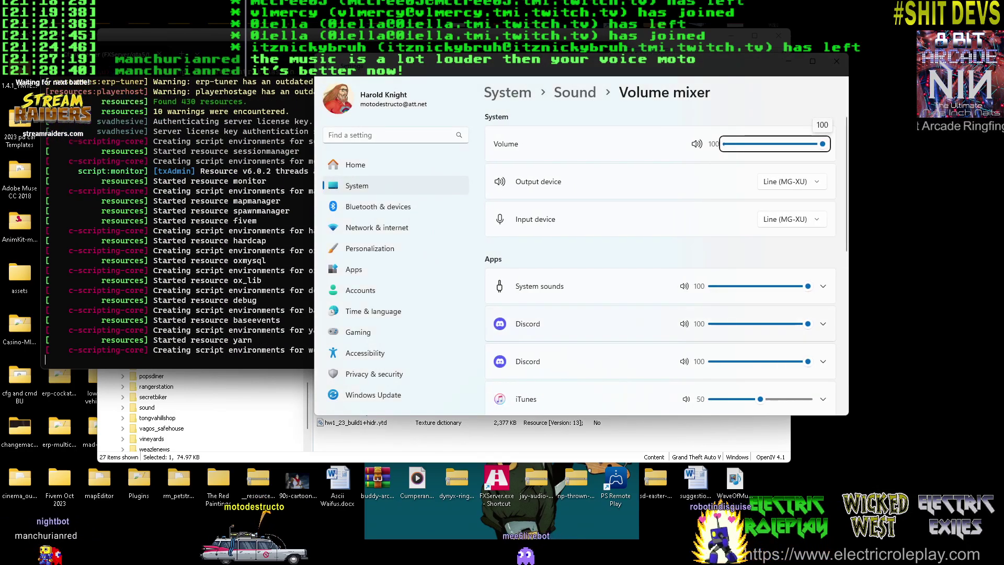
pyautogui.scroll(-10, 660, 261)
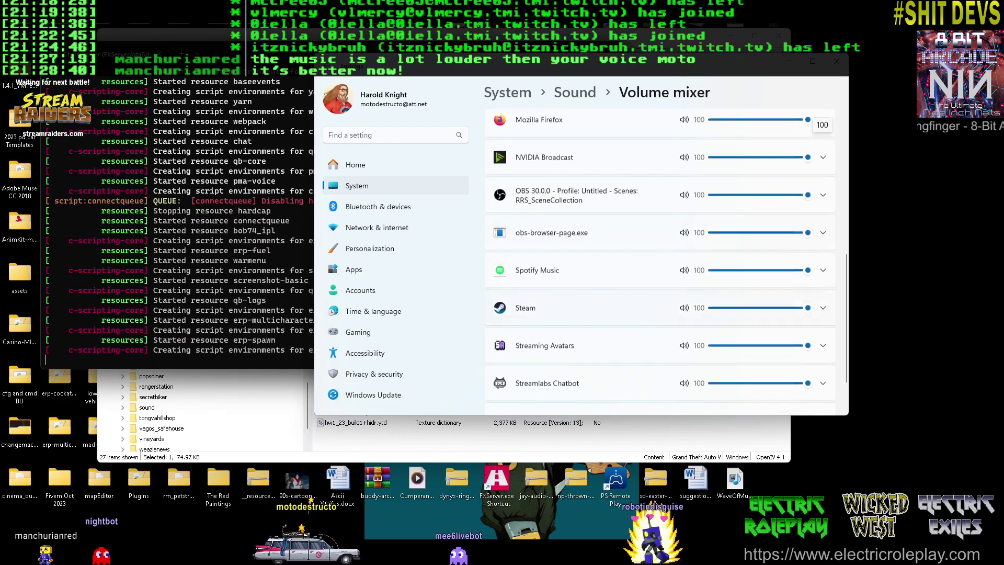
pyautogui.scroll(3, 808, 147)
pyautogui.moveTo(808, 208); pyautogui.dragTo(740, 208)
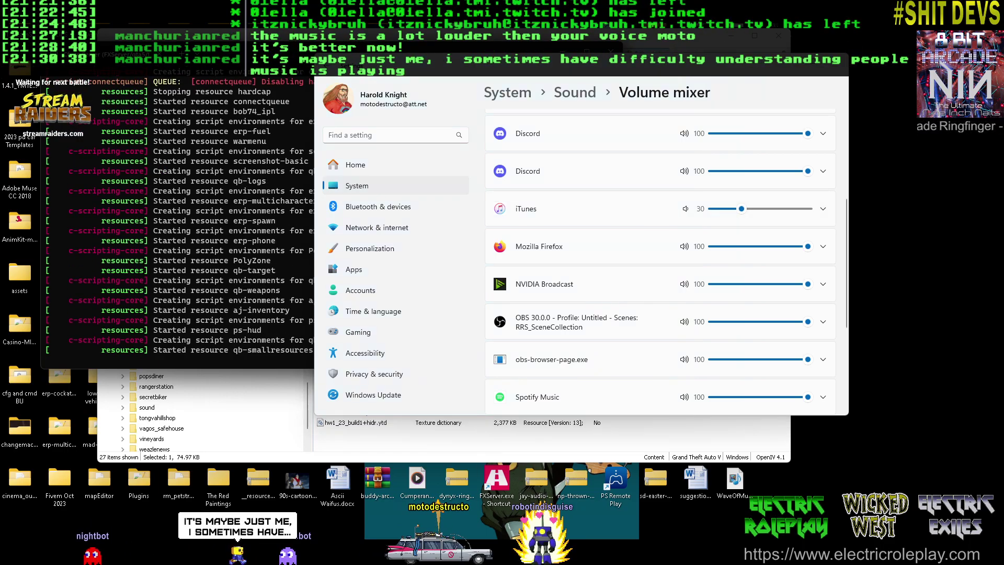
pyautogui.click(836, 61)
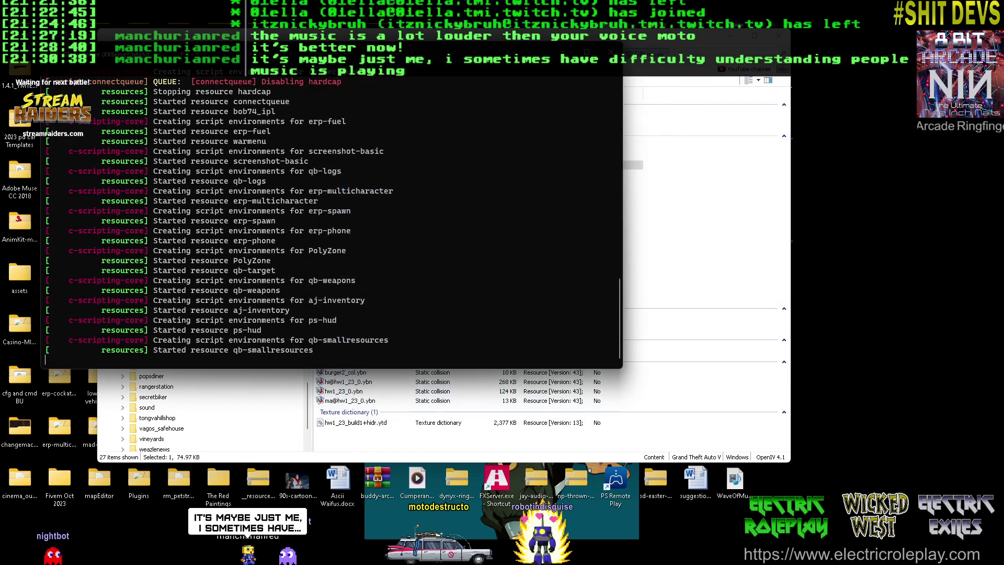
pyautogui.click(587, 52)
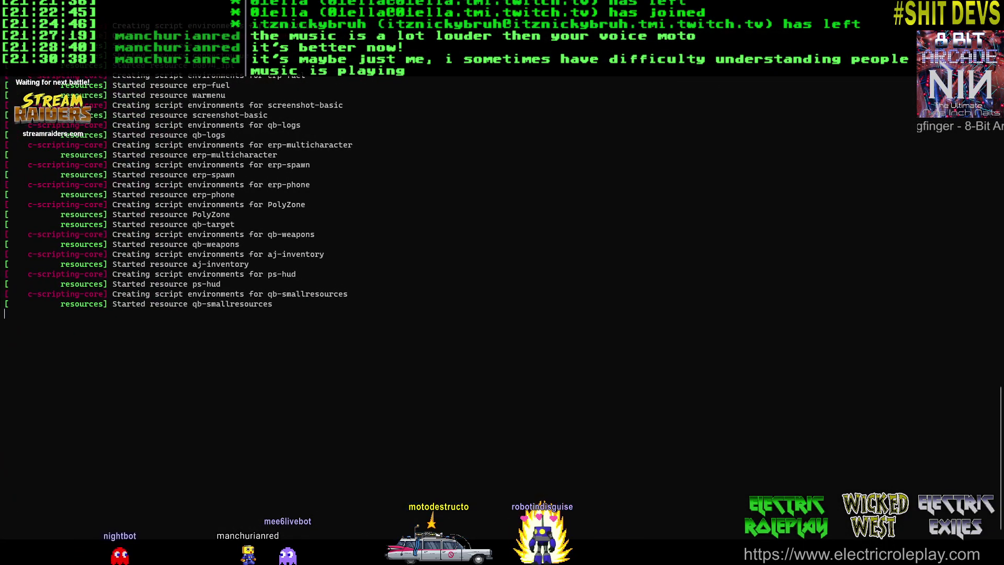
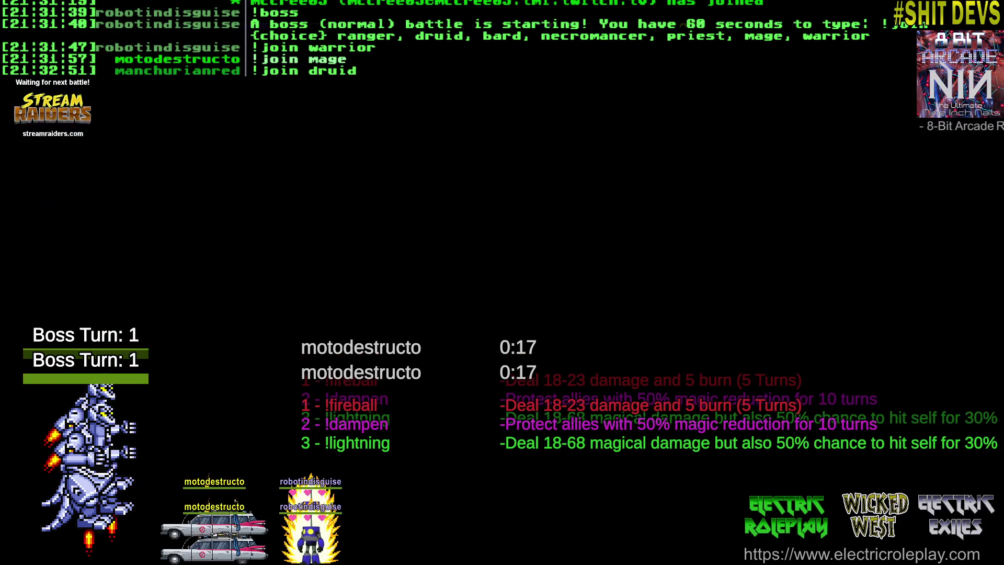
# Leave the full-screen avatar overlay in Streaming Avatars and open its Minigames settings
pyautogui.press('Escape')
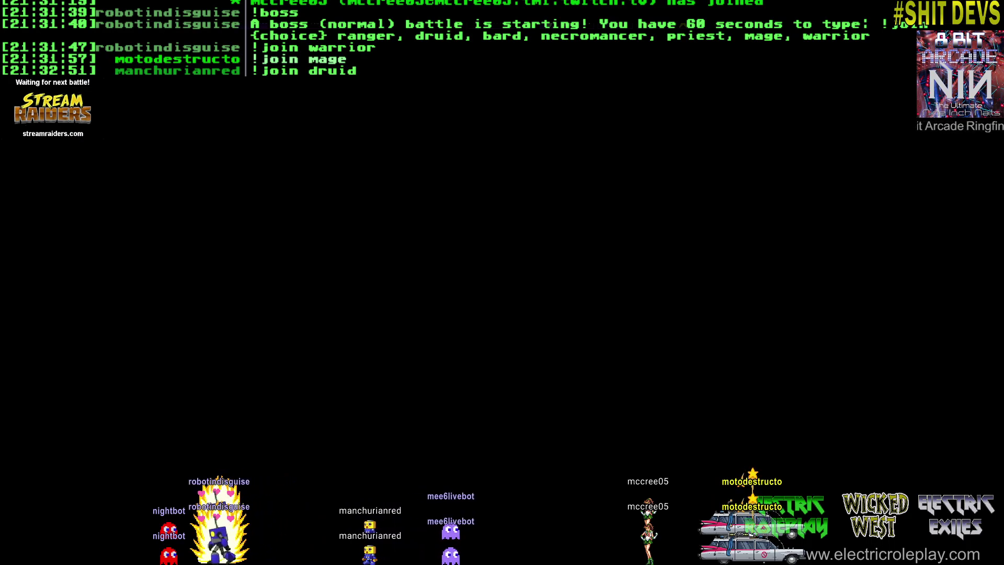
pyautogui.press('Escape')
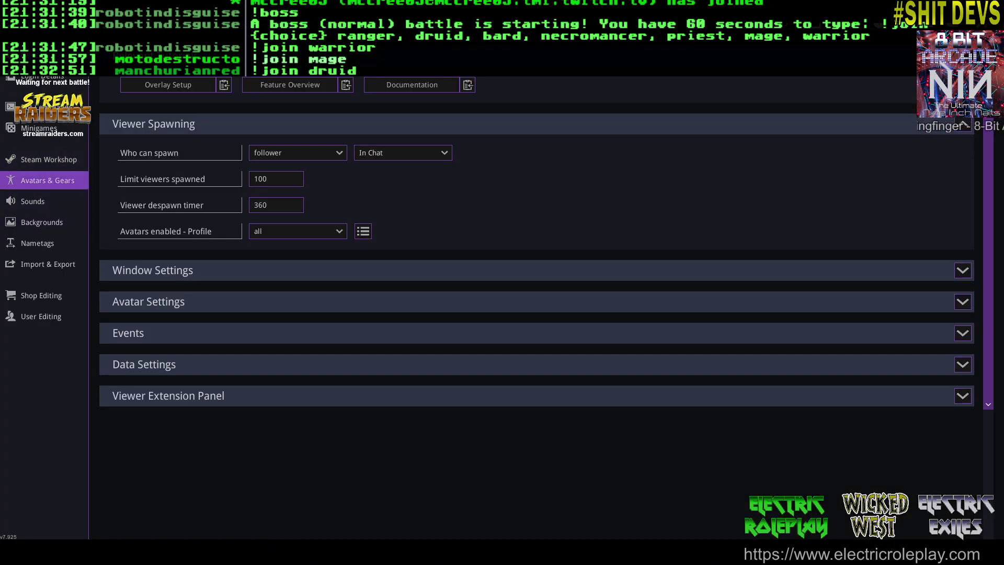
pyautogui.click(39, 128)
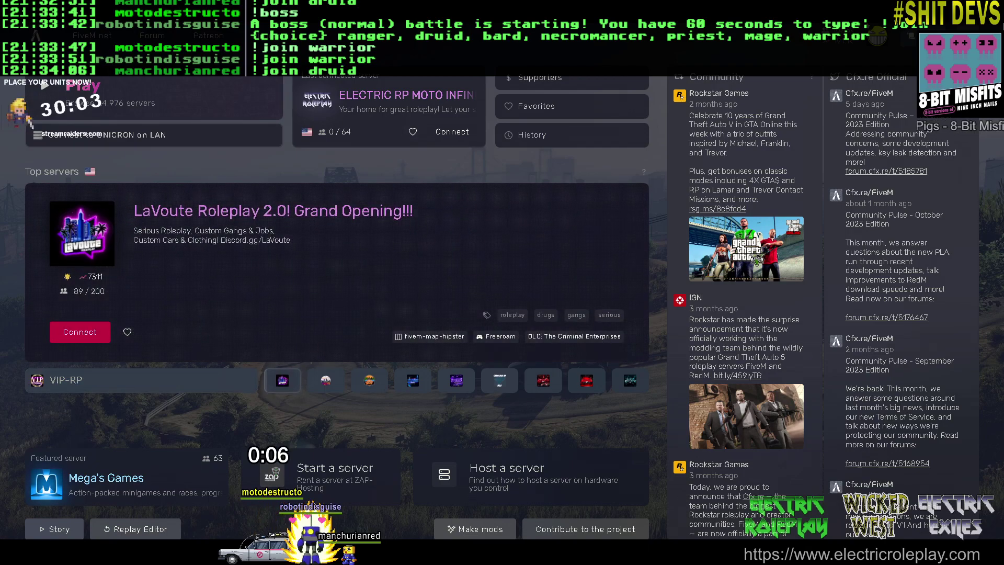
# Connect to the Electric RP Moto server in FiveM and spawn the character at the last location
pyautogui.click(452, 132)
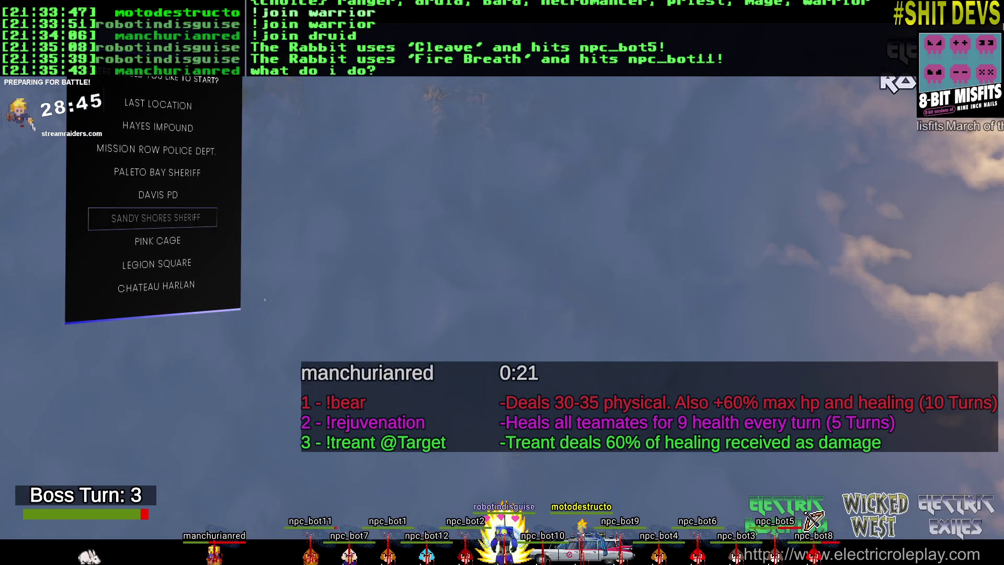
pyautogui.press('Up')
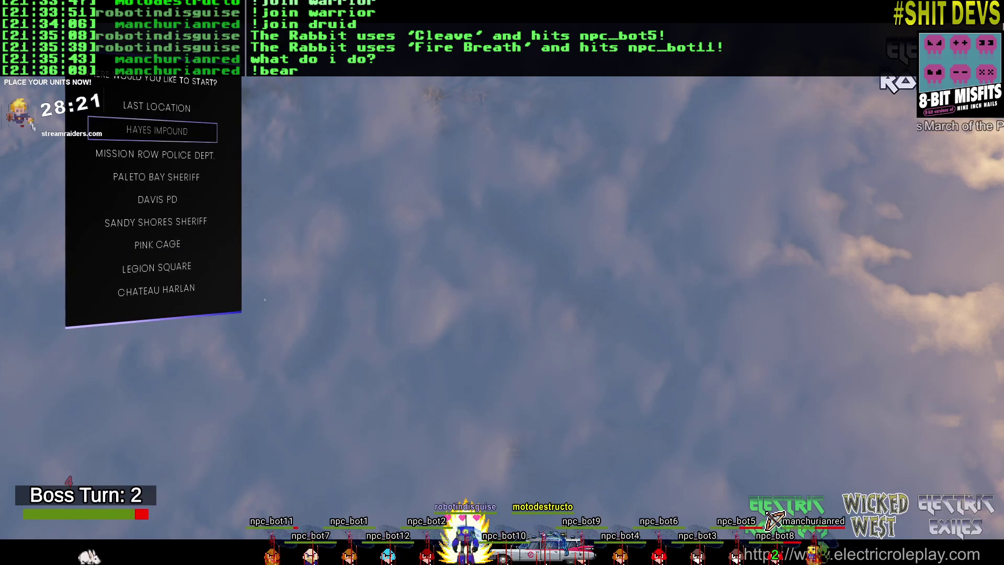
pyautogui.click(158, 109)
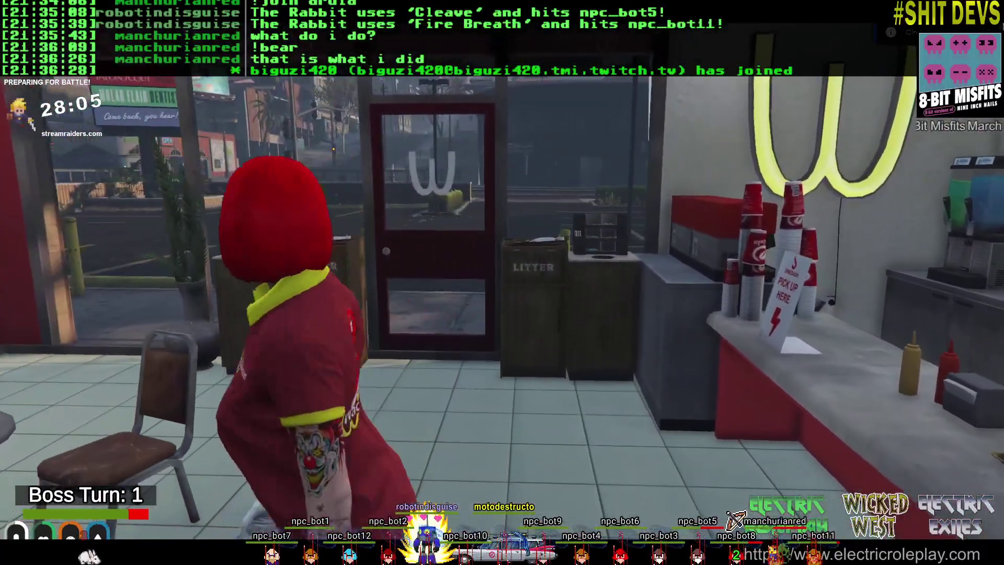
# Walk behind the counter, set the in-game time to 0:0 with a chat command, and approach the W light and its wall plug
pyautogui.press('w')
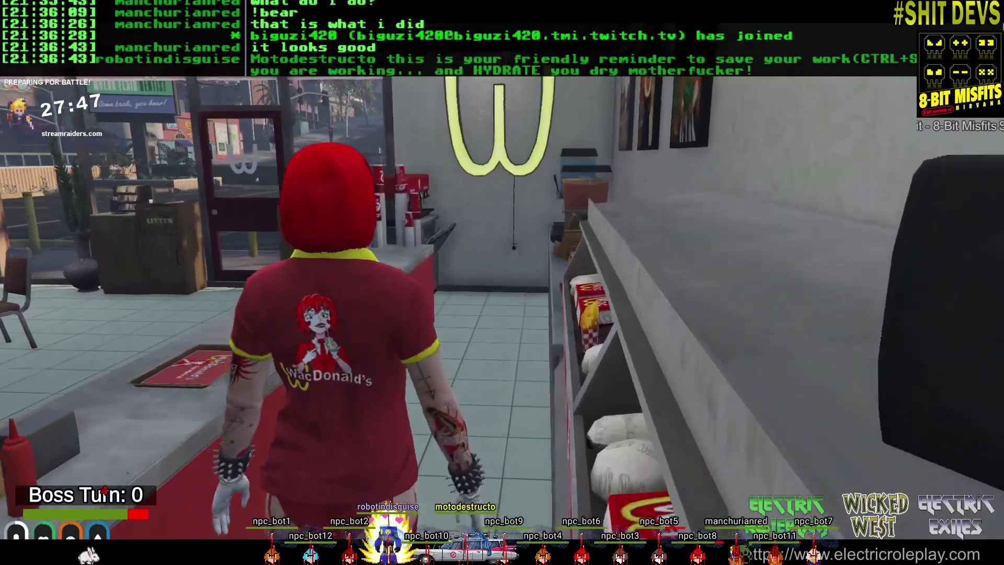
pyautogui.write('t/t')
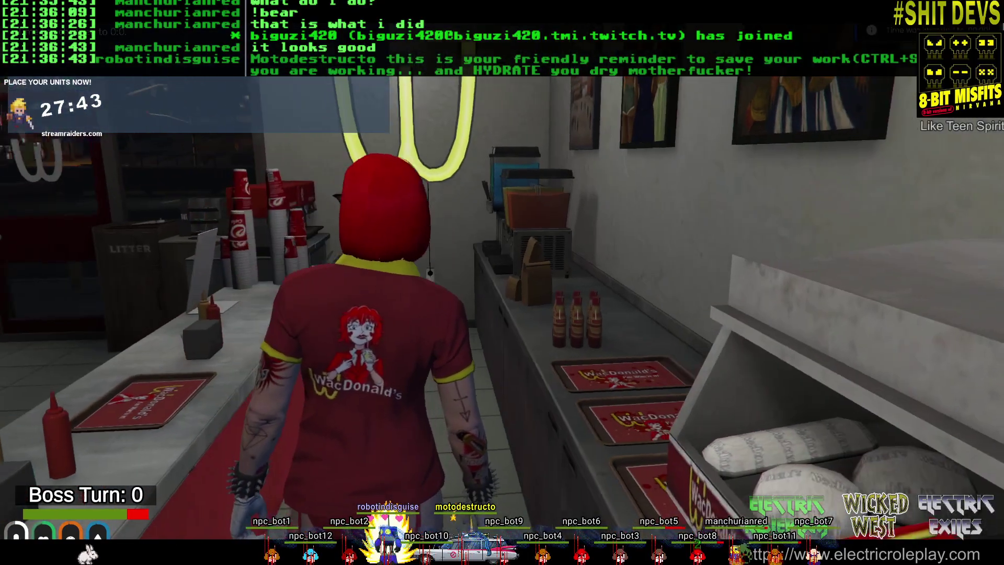
pyautogui.write('w')
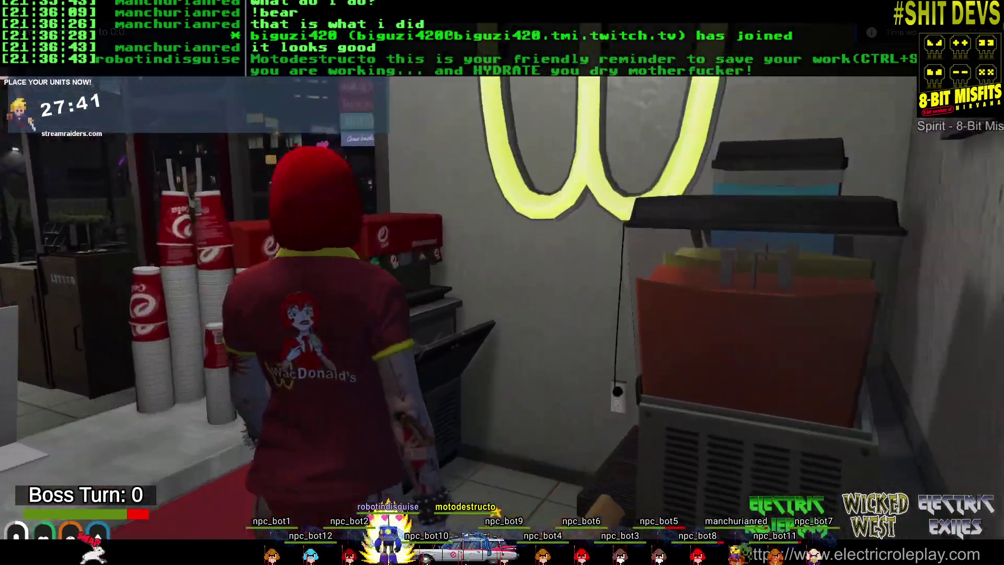
pyautogui.write('w')
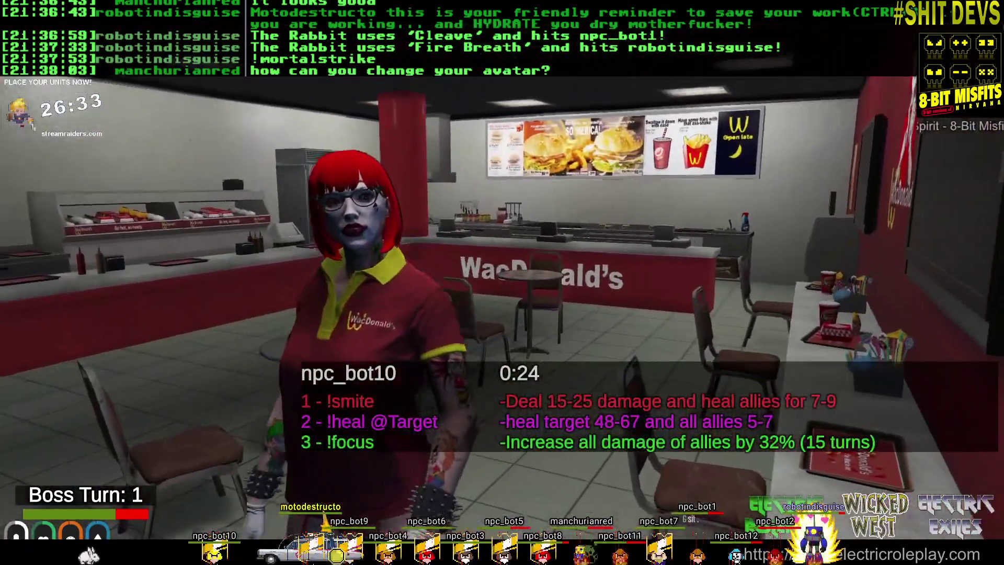
# Walk around the WacDonald's dining area at night to examine the interior and the W light from a distance
pyautogui.press('w')
pyautogui.press('w')
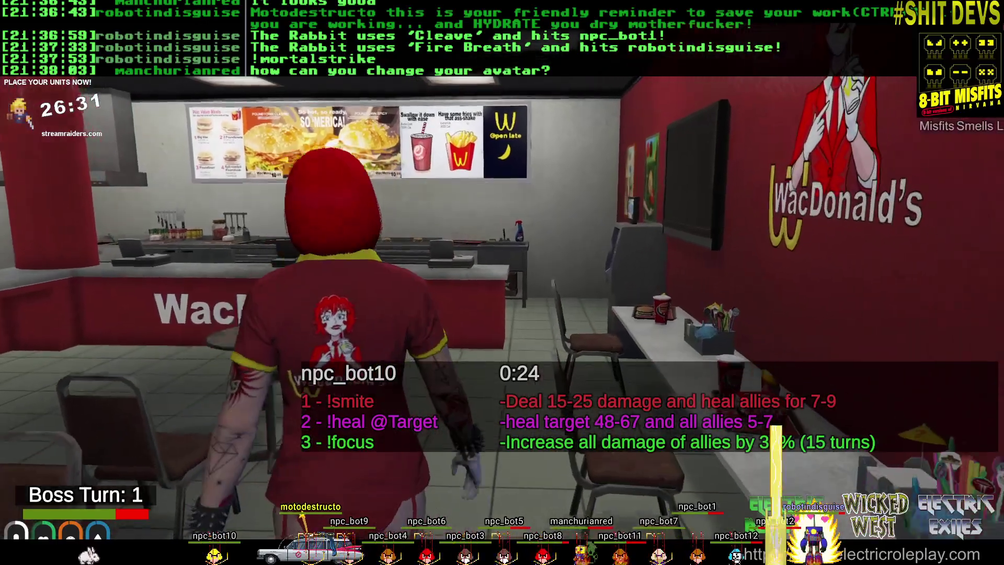
pyautogui.press('w')
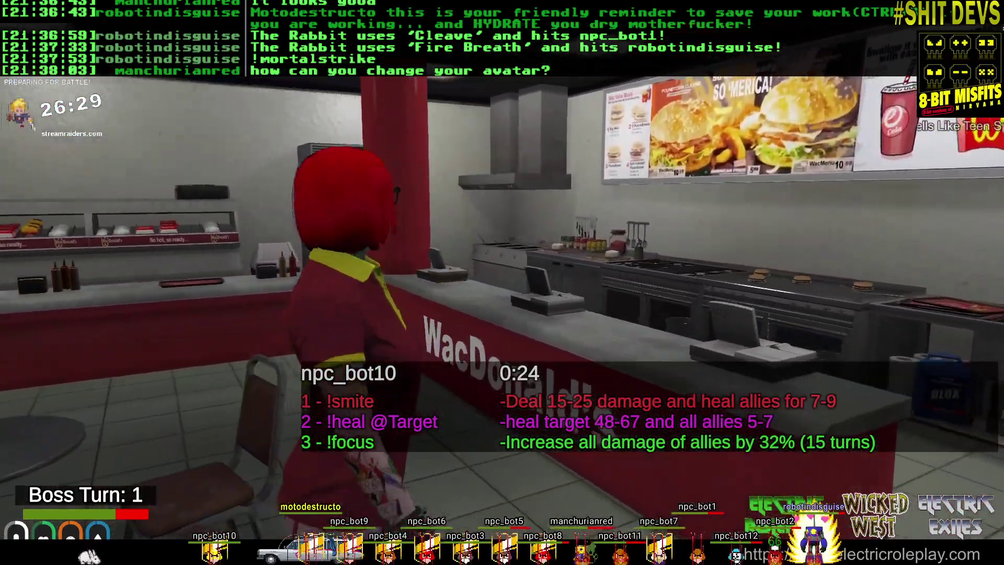
pyautogui.press('w')
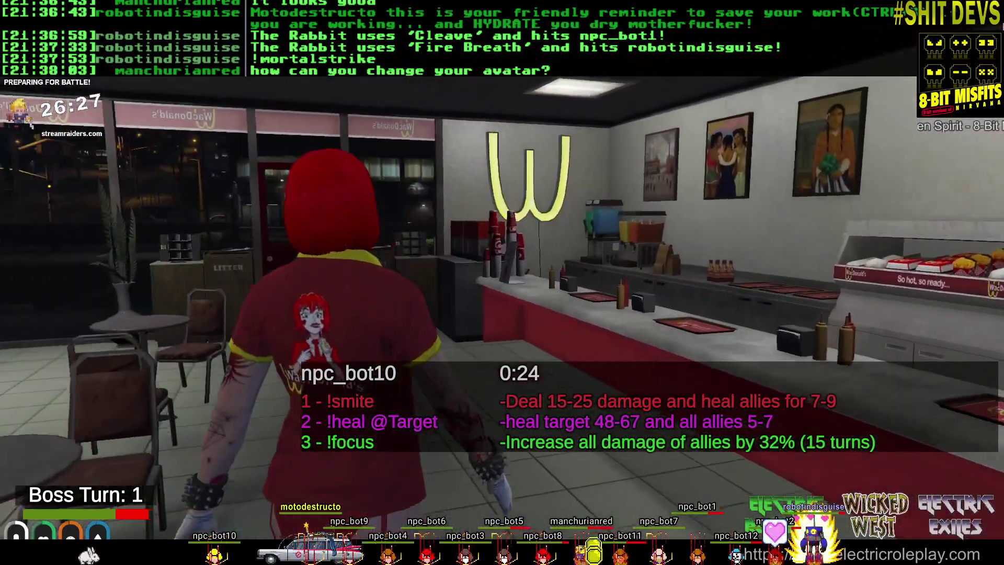
# Switch to the MotoDestructo Twitch channel page in Firefox, maximize it and go to the Stream Avatars section
pyautogui.hotkey('alt', 'Tab')
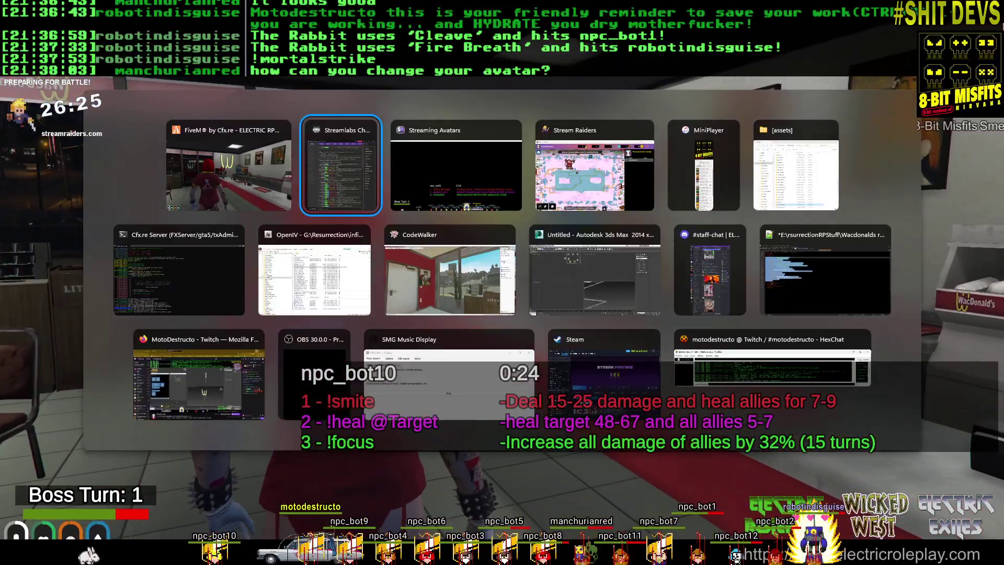
pyautogui.hotkey('alt', 'Tab')
pyautogui.hotkey('alt', 'Tab')
pyautogui.hotkey('alt', 'Tab')
pyautogui.hotkey('alt', 'Tab')
pyautogui.hotkey('alt', 'Tab')
pyautogui.hotkey('alt', 'Tab')
pyautogui.hotkey('alt', 'Tab')
pyautogui.hotkey('alt', 'Tab')
pyautogui.hotkey('alt', 'Tab')
pyautogui.hotkey('alt', 'Tab')
pyautogui.hotkey('alt', 'Tab')
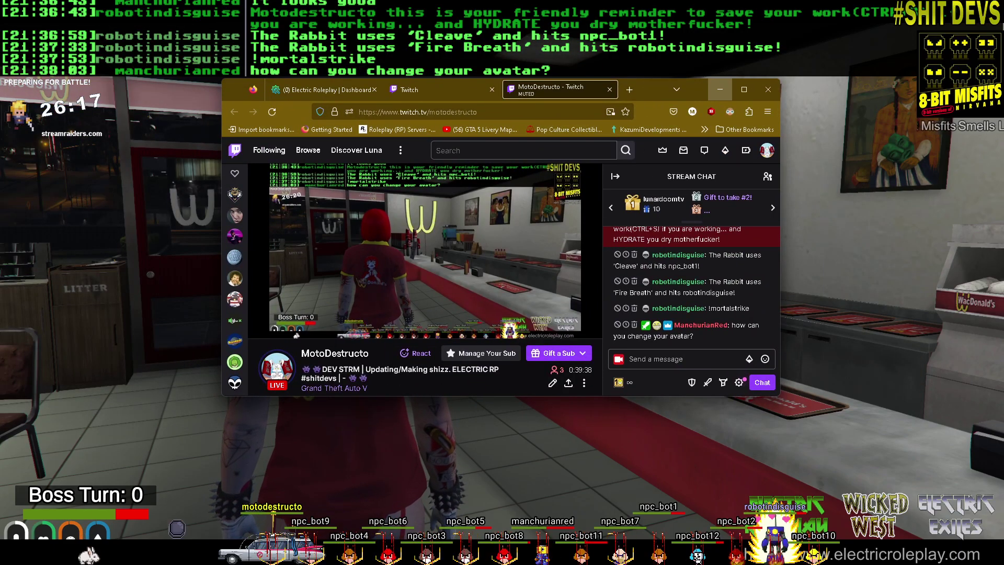
pyautogui.click(744, 89)
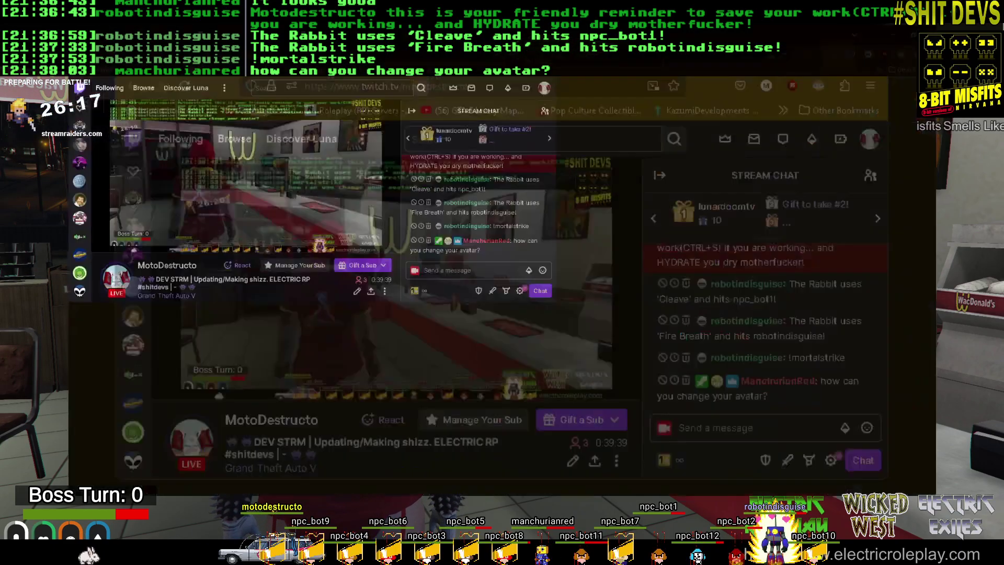
pyautogui.scroll(-10, 634, 308)
pyautogui.scroll(-10, 635, 308)
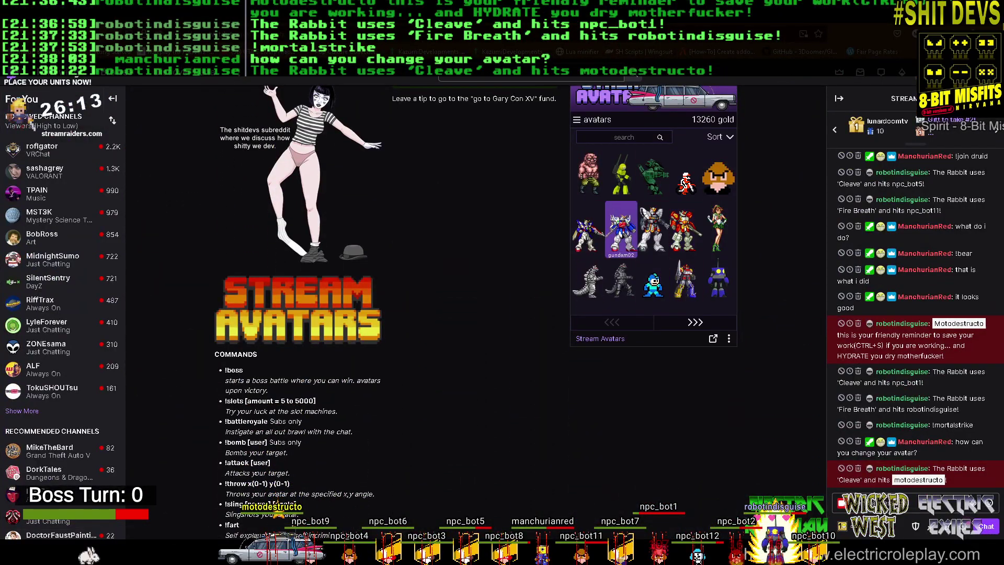
# Browse to the last page of avatars in the Stream Avatars extension, and minimize the browser when finished
pyautogui.click(696, 322)
pyautogui.click(695, 322)
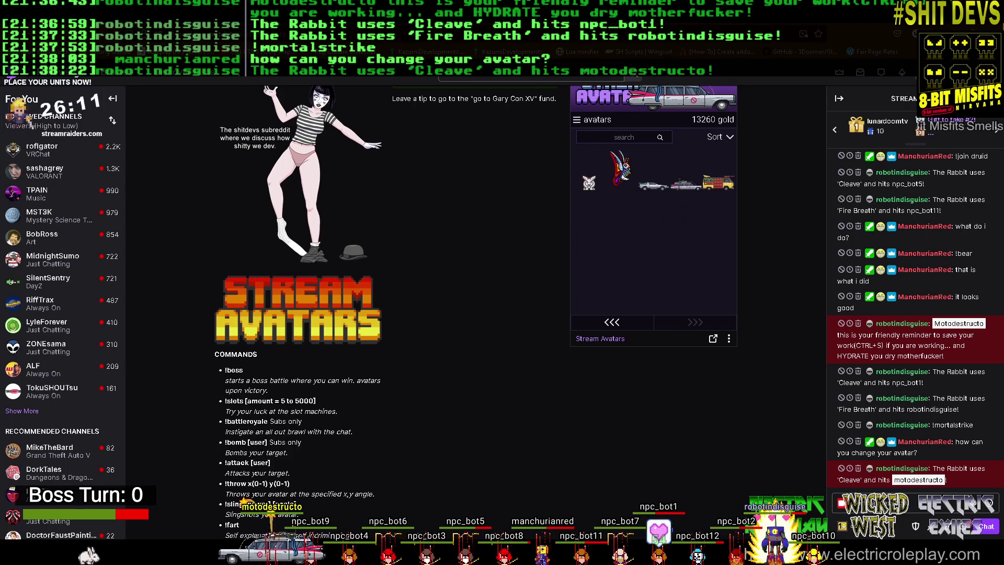
pyautogui.scroll(-4, 695, 322)
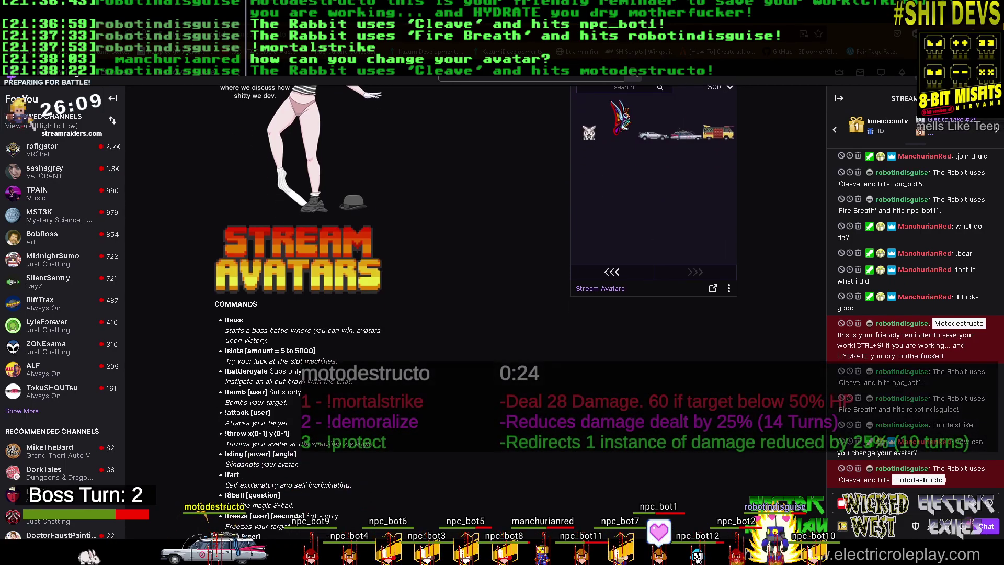
pyautogui.scroll(5, 695, 322)
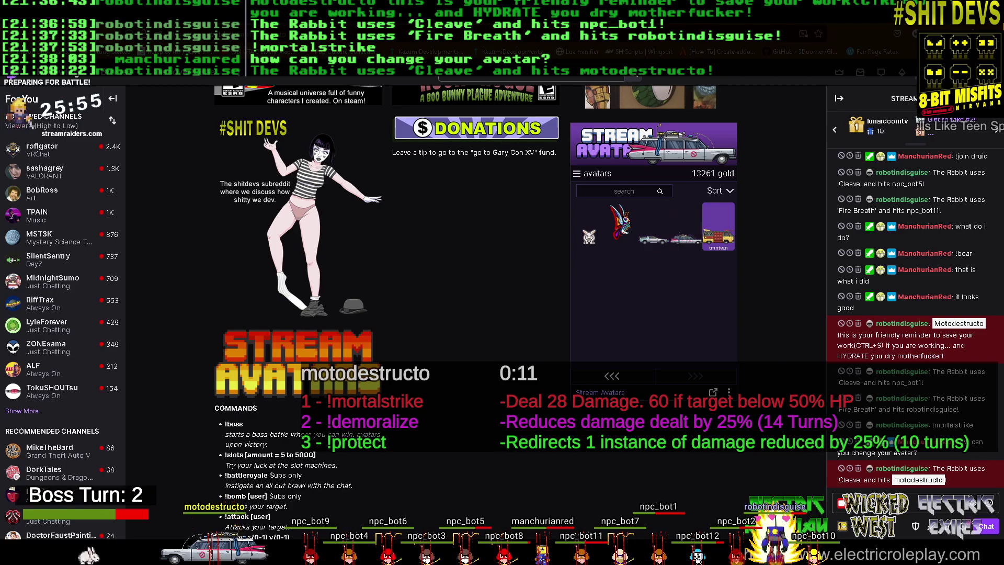
pyautogui.scroll(10, 722, 440)
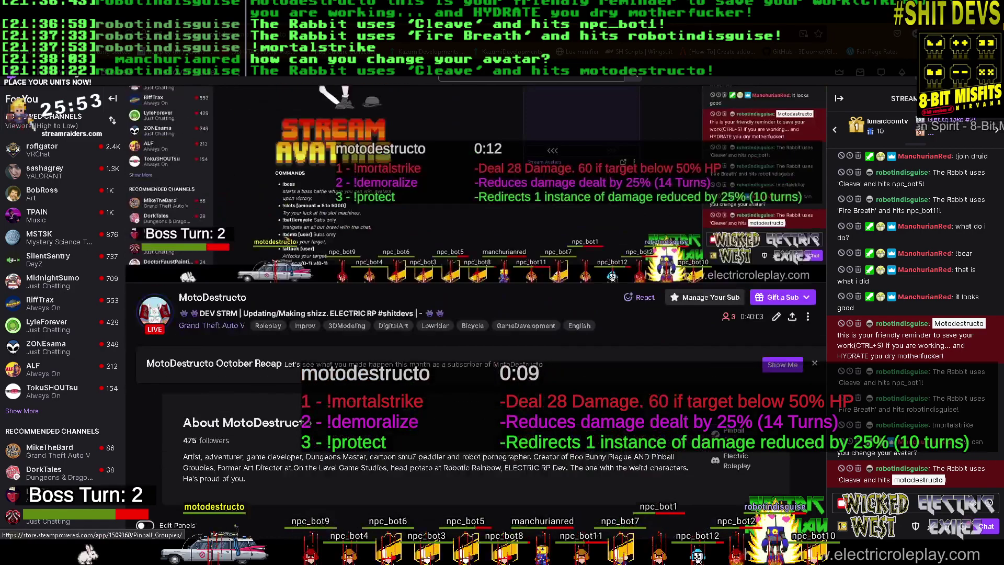
pyautogui.scroll(4, 733, 432)
pyautogui.moveTo(546, 11); pyautogui.dragTo(378, 131)
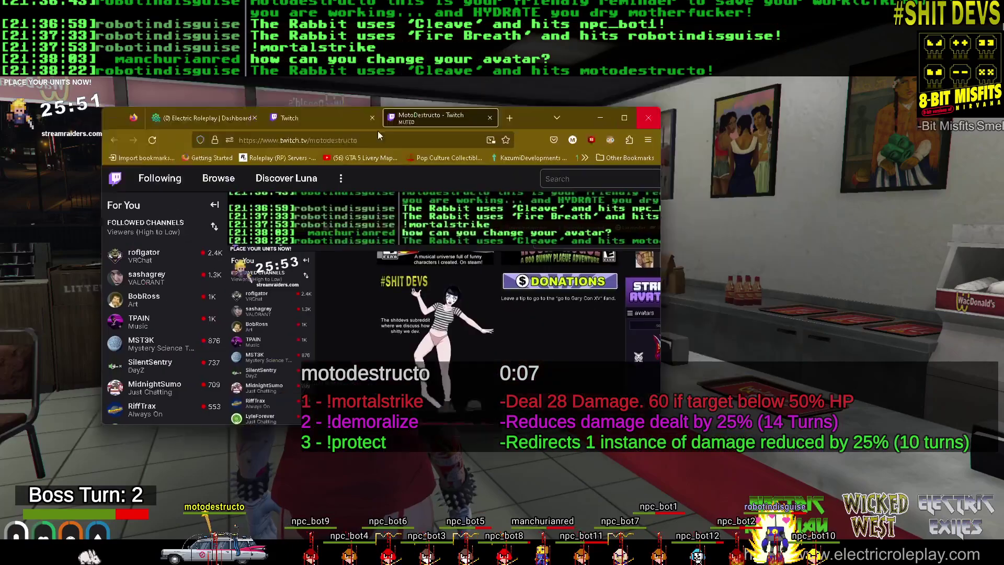
pyautogui.press('super+Down')
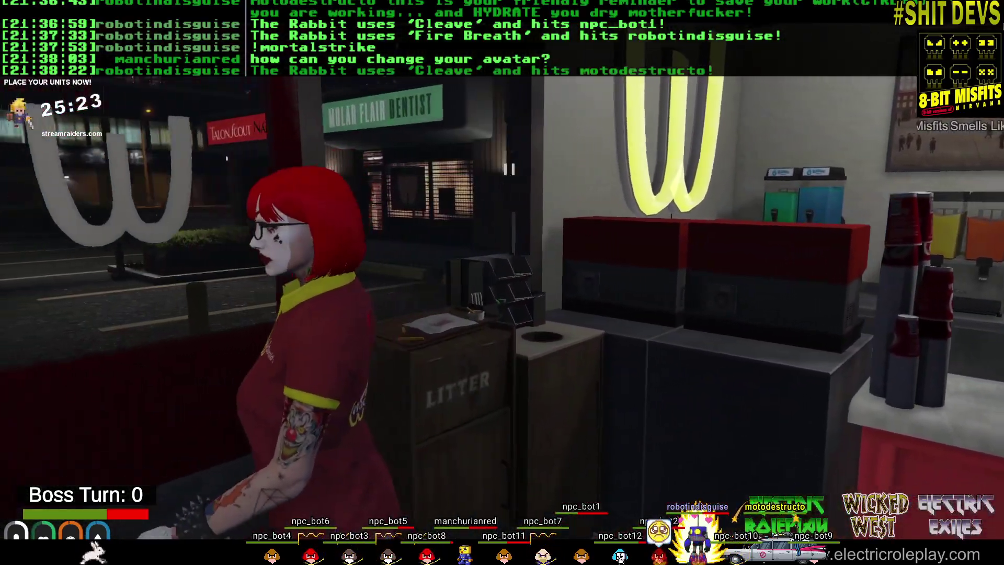
# Exit FiveM by running the quit command in its console
pyautogui.press('F8')
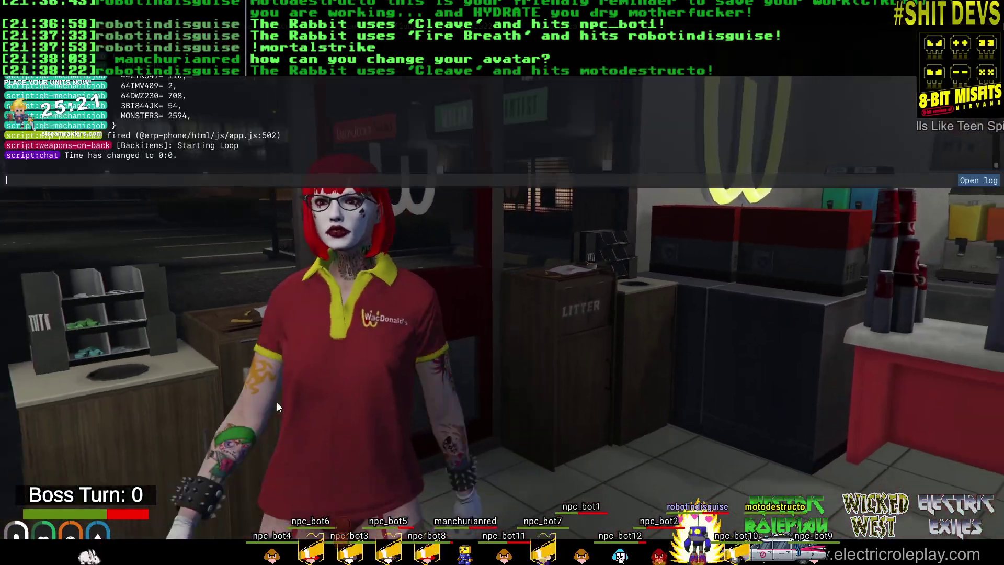
pyautogui.write('quit')
pyautogui.press('Return')
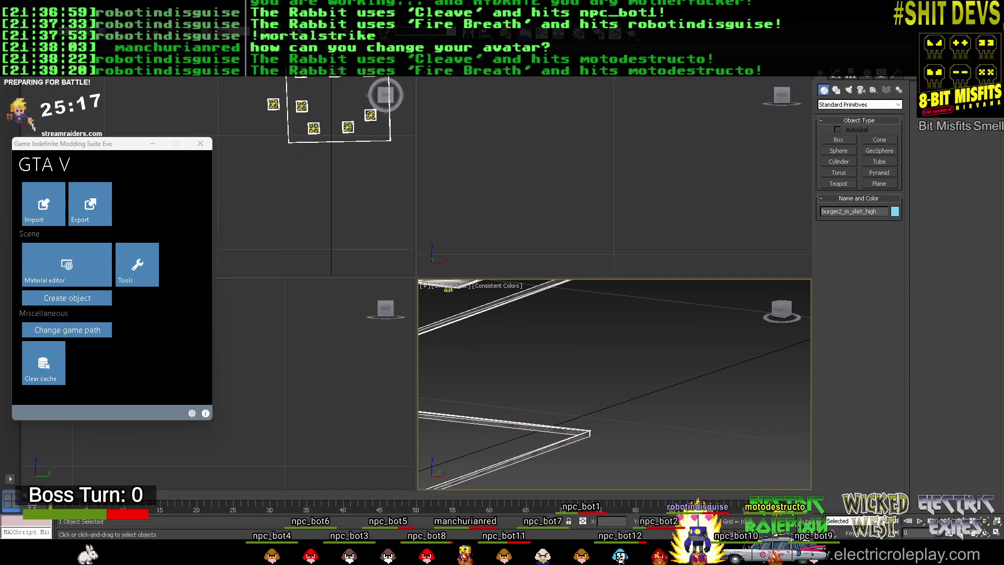
# Start a completely new scene in 3ds Max, discarding the changes and all objects of the current one
pyautogui.hotkey('ctrl', 'o')
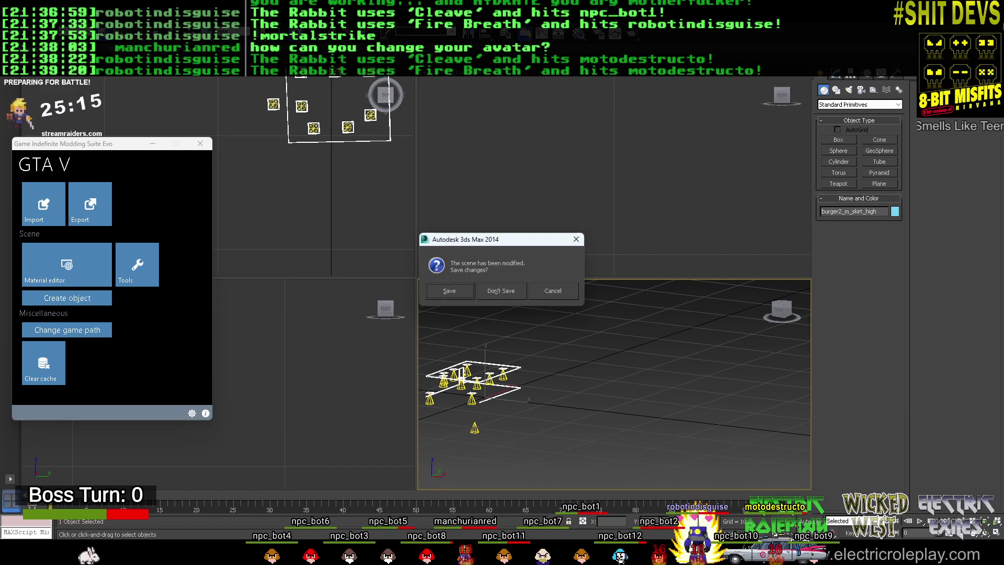
pyautogui.press('n')
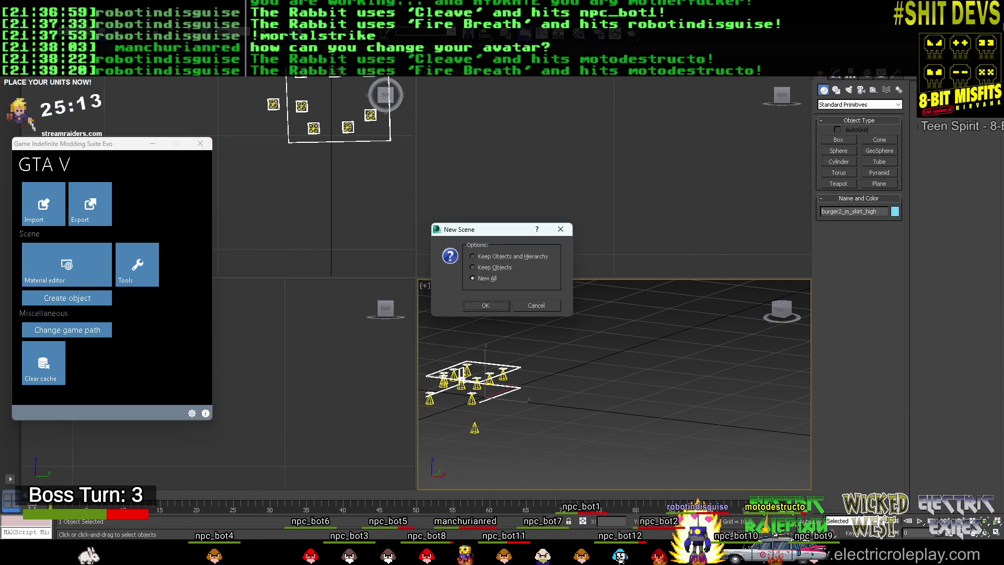
pyautogui.press('Return')
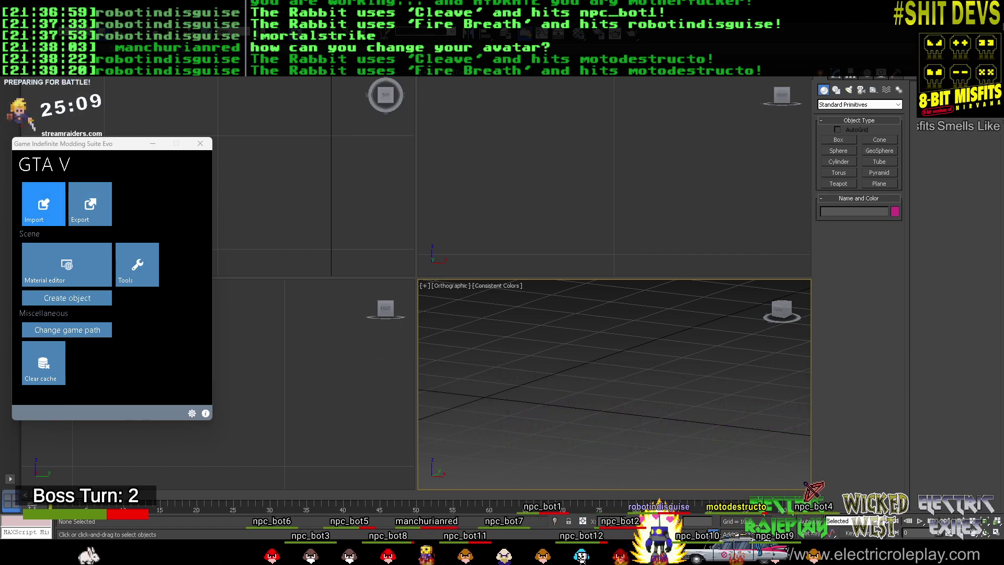
# Import moto_wacdonaldslight_01.odr from the Wacdonalds revamp folder, using that folder as the external textures directory
pyautogui.click(44, 204)
pyautogui.scroll(-10, 235, 292)
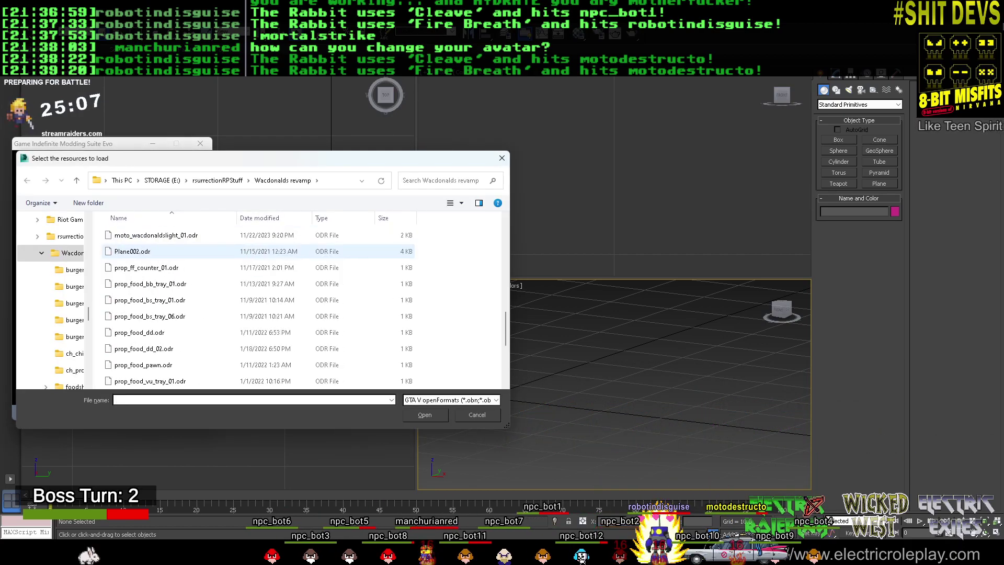
pyautogui.scroll(6, 236, 291)
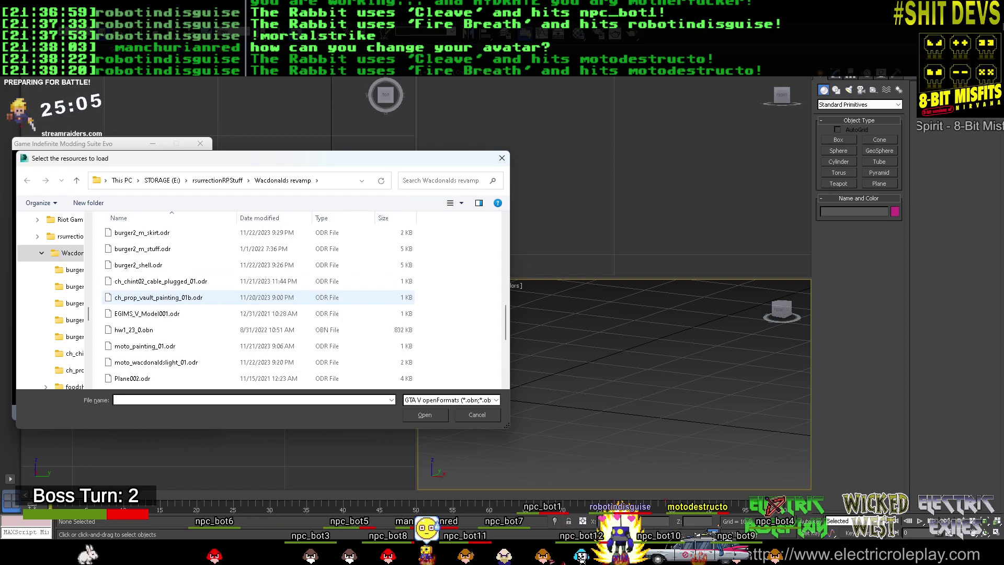
pyautogui.scroll(-6, 191, 309)
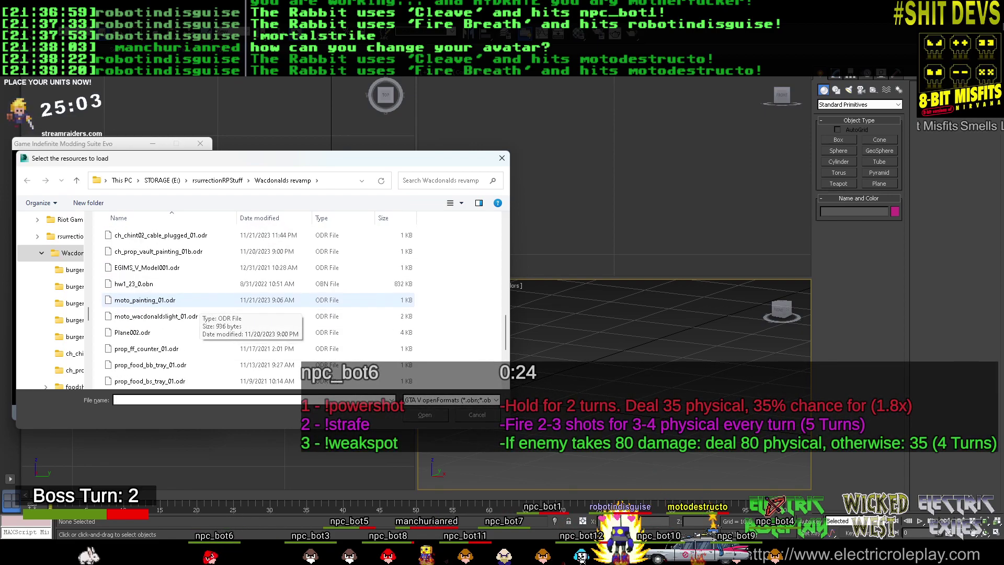
pyautogui.scroll(5, 191, 320)
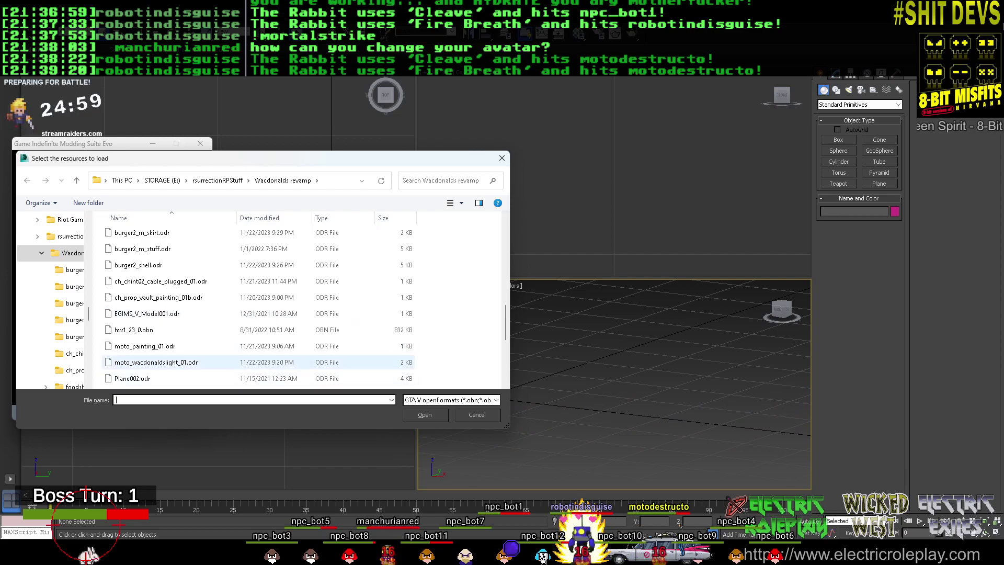
pyautogui.doubleClick(168, 363)
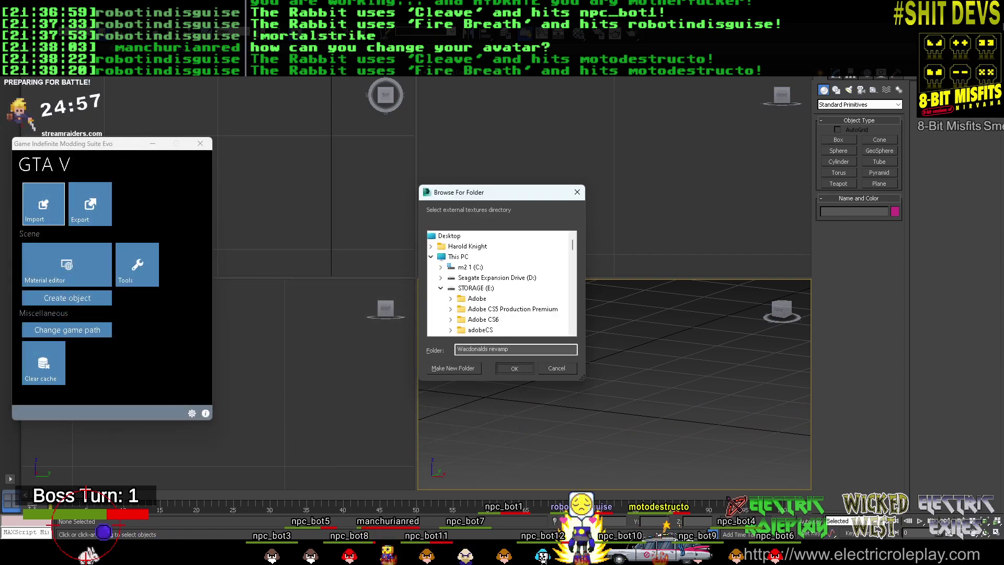
pyautogui.click(514, 368)
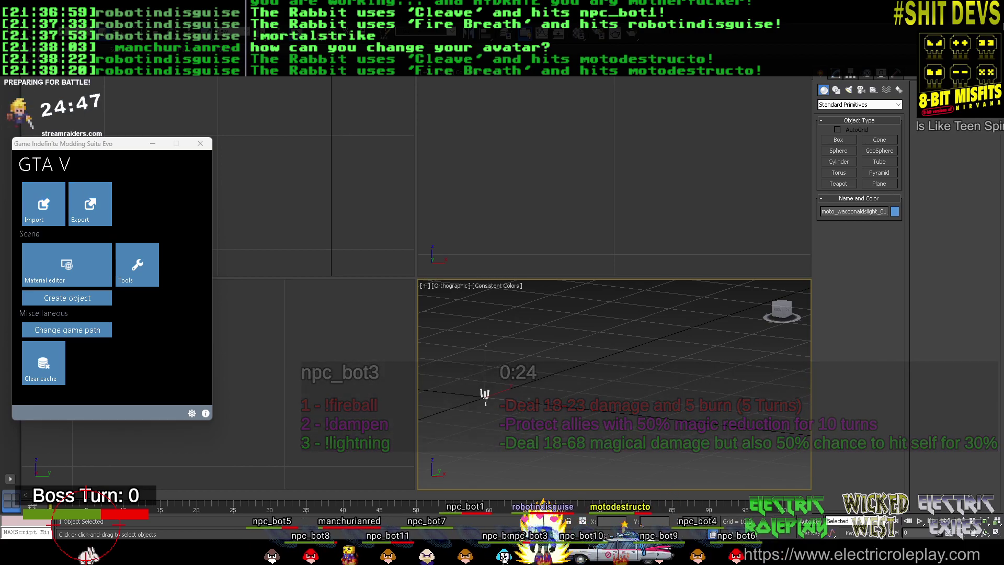
# Select both entities of the imported W light and add them as archetypes in Ytyp Scripts
pyautogui.scroll(3, 511, 411)
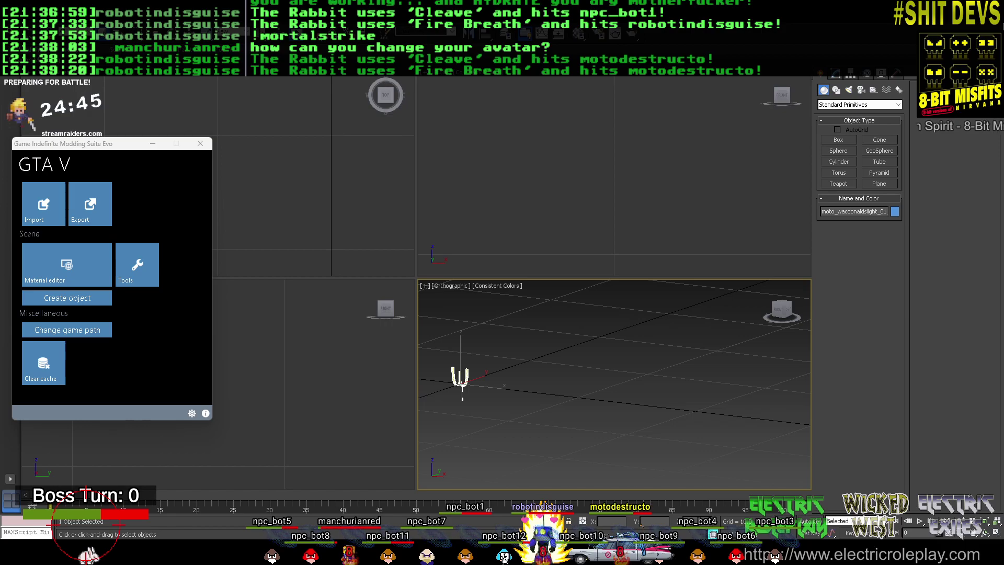
pyautogui.press('z')
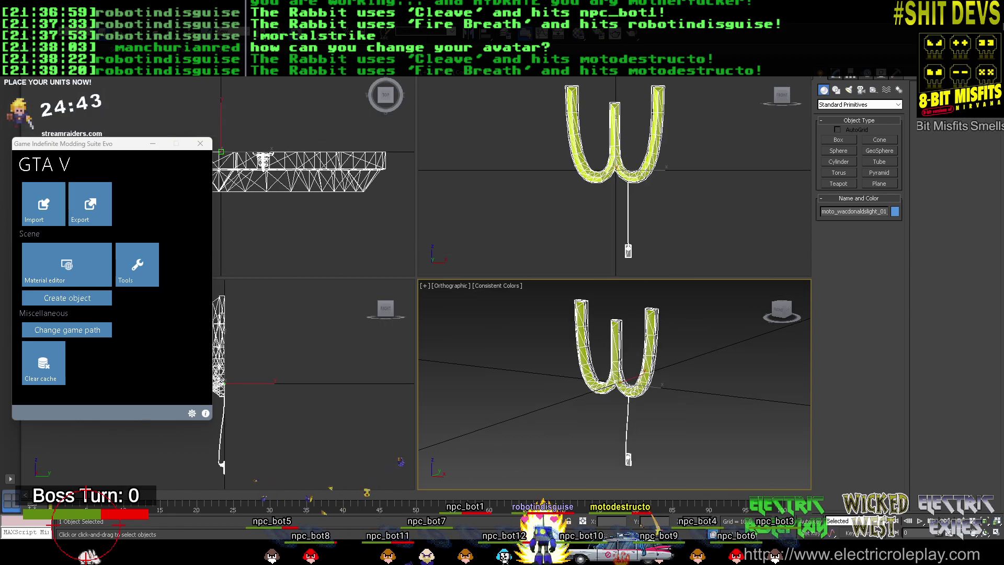
pyautogui.moveTo(513, 286); pyautogui.dragTo(696, 473)
pyautogui.click(896, 74)
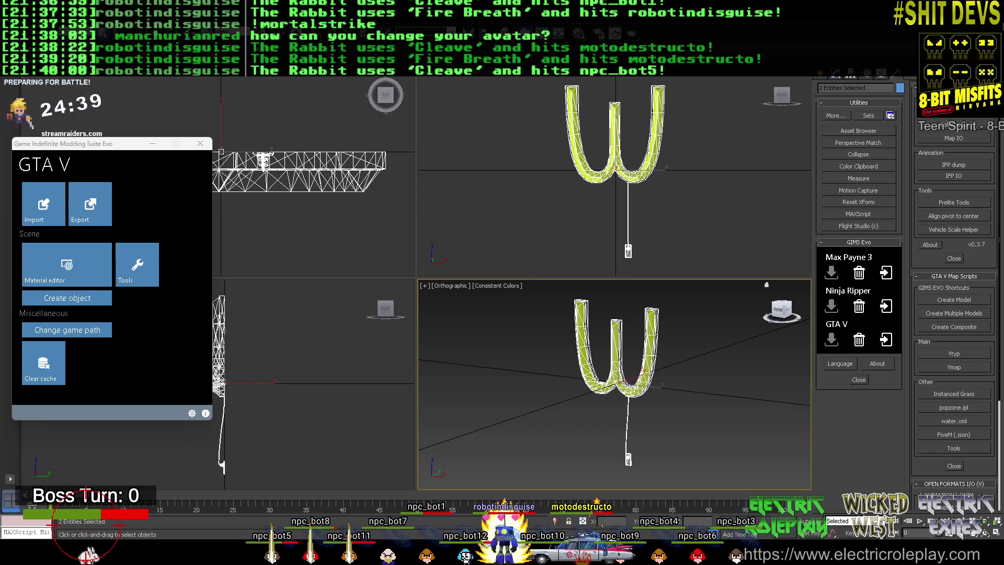
pyautogui.click(953, 353)
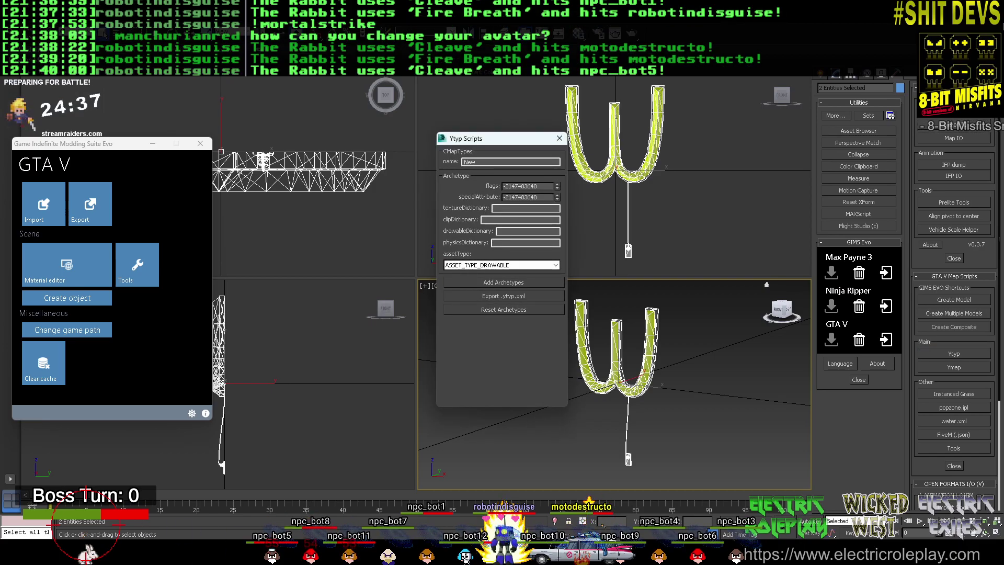
pyautogui.click(504, 282)
# Export the ytyp.xml over the existing wd_tray_01.ytyp.xml, deleting wd_tray_02.ytyp.xml from the Wacdonalds revamp folder
pyautogui.click(504, 296)
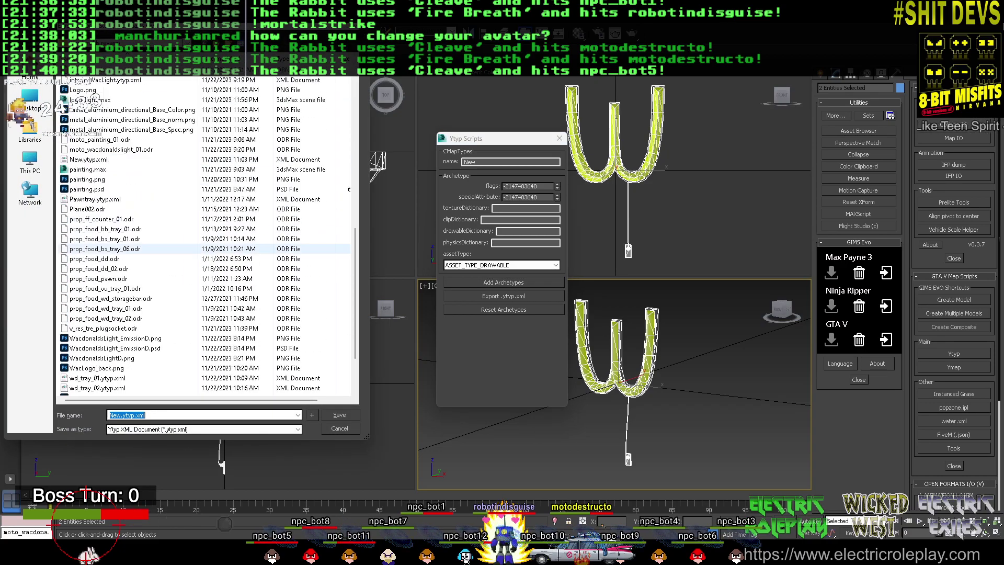
pyautogui.scroll(-2, 157, 293)
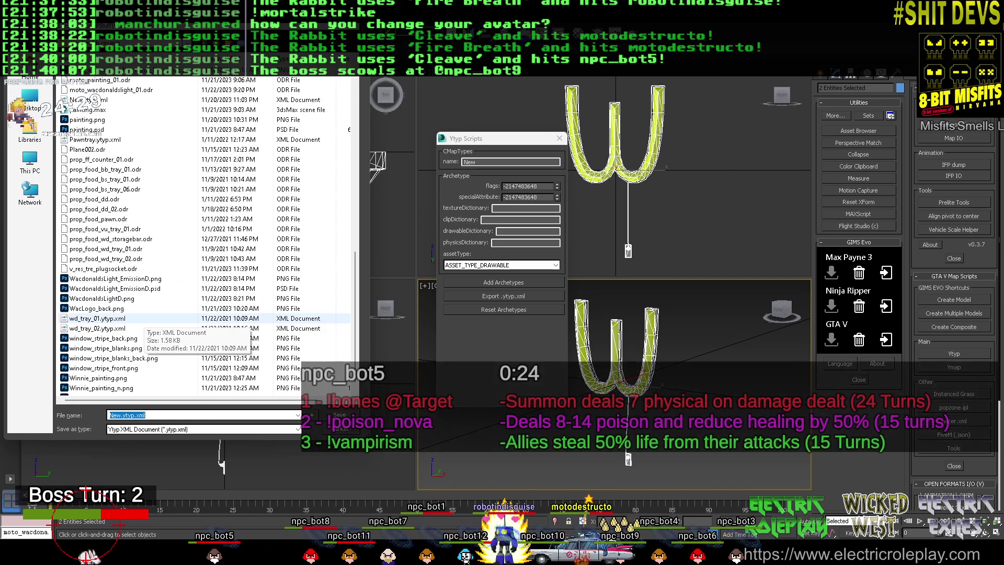
pyautogui.click(120, 328)
pyautogui.press('Delete')
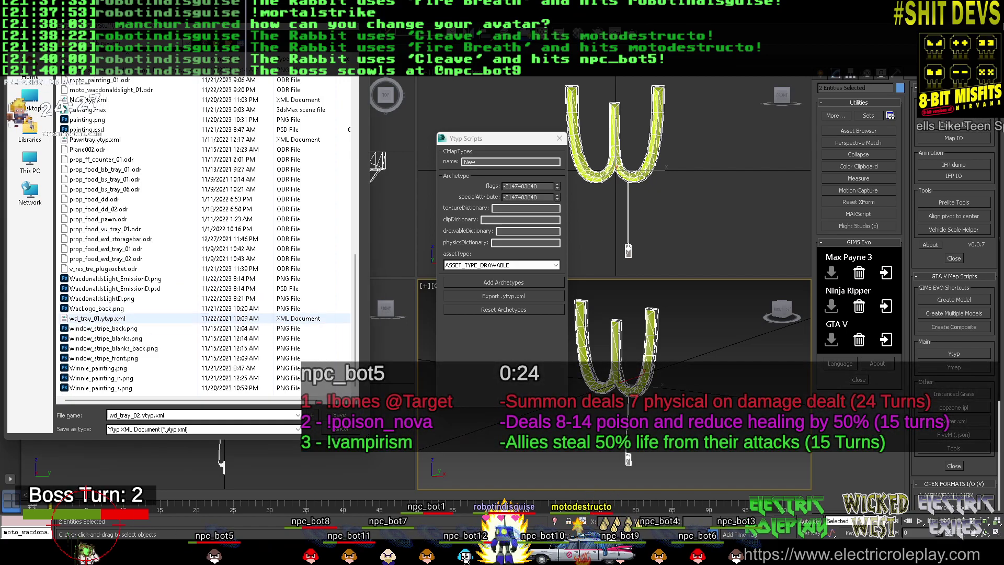
pyautogui.doubleClick(97, 319)
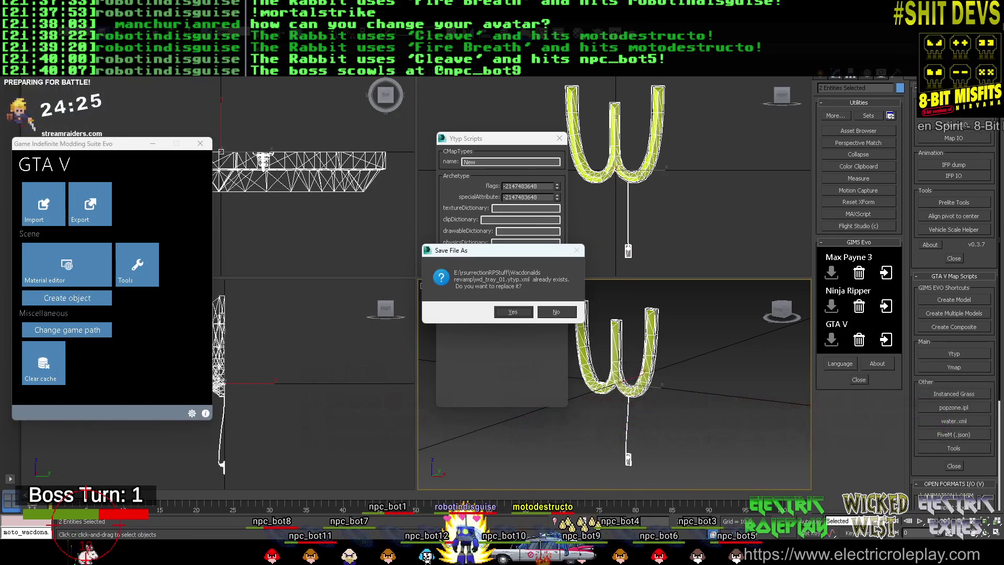
pyautogui.click(511, 310)
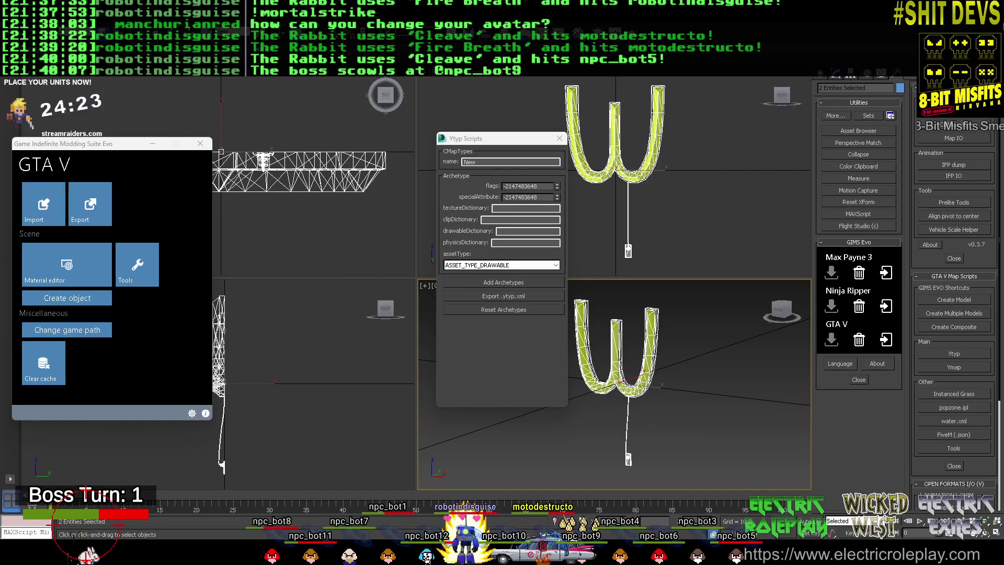
# Switch to the text editor and close interiorWacLight.ytyp.xml, saving its changes
pyautogui.hotkey('alt', 'Tab')
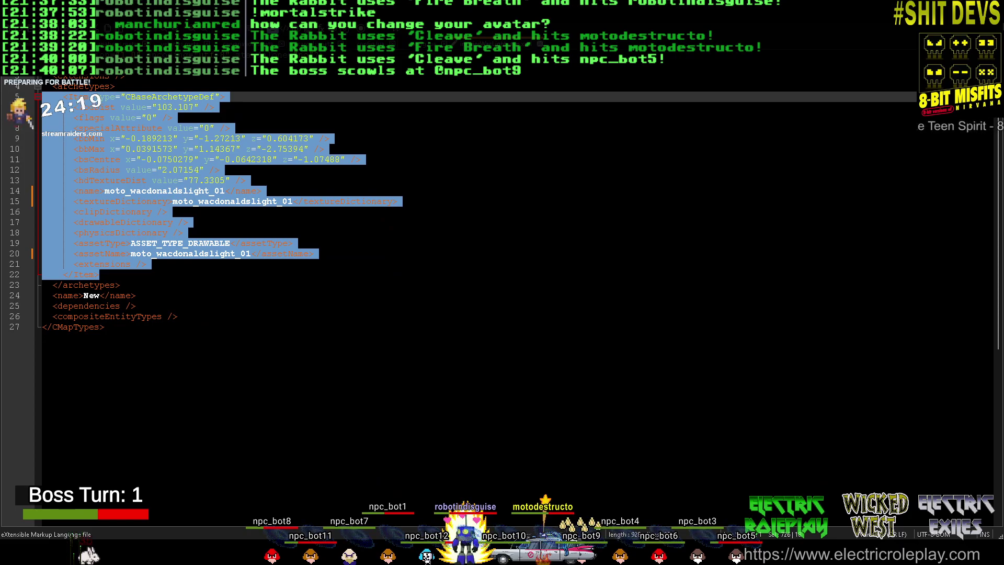
pyautogui.hotkey('ctrl', 'w')
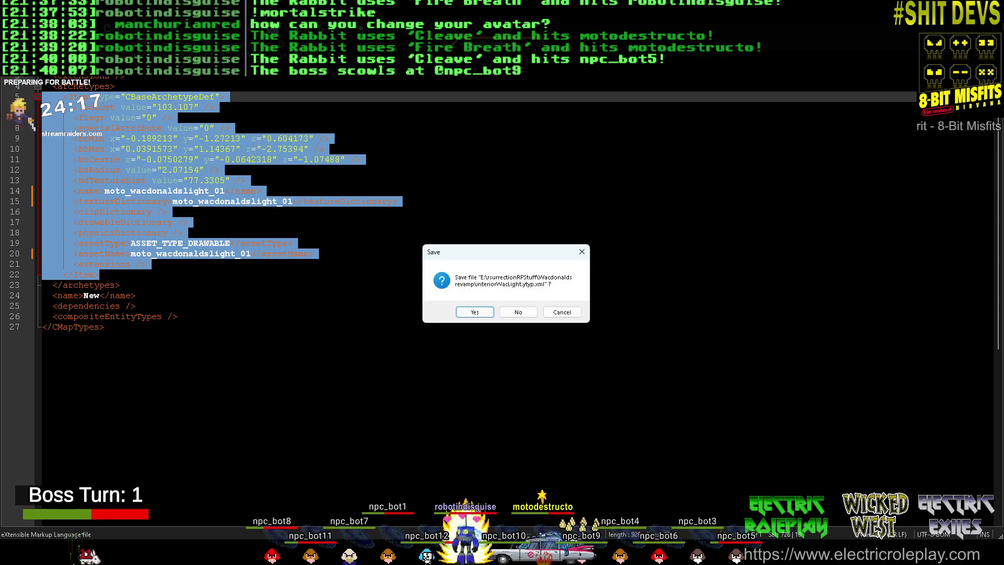
pyautogui.press('Return')
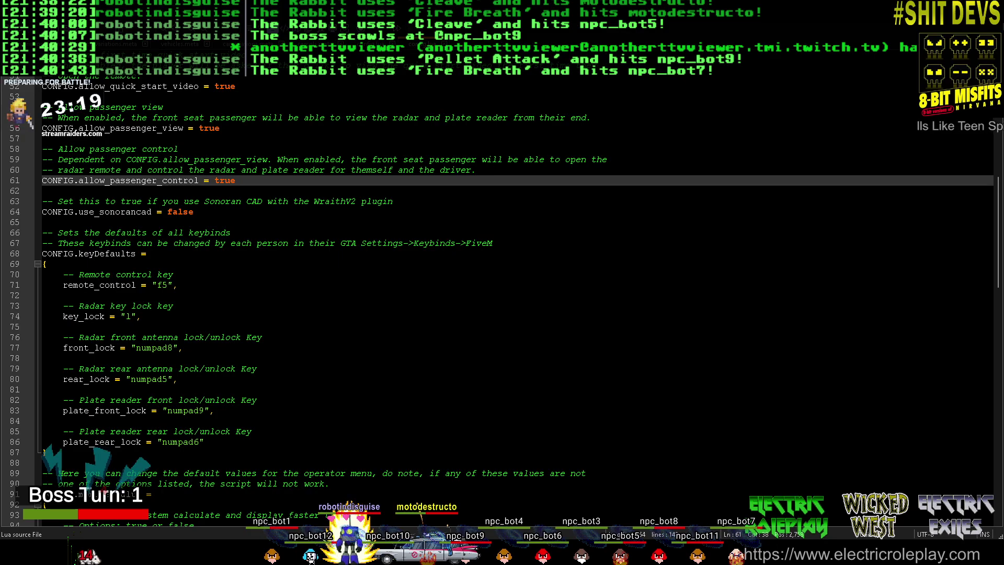
# Remove the _high suffix from the name, textureDictionary and assetName of the exported archetype, leaving moto_wacdonaldslight_01 in each
pyautogui.hotkey('ctrl', 'Tab')
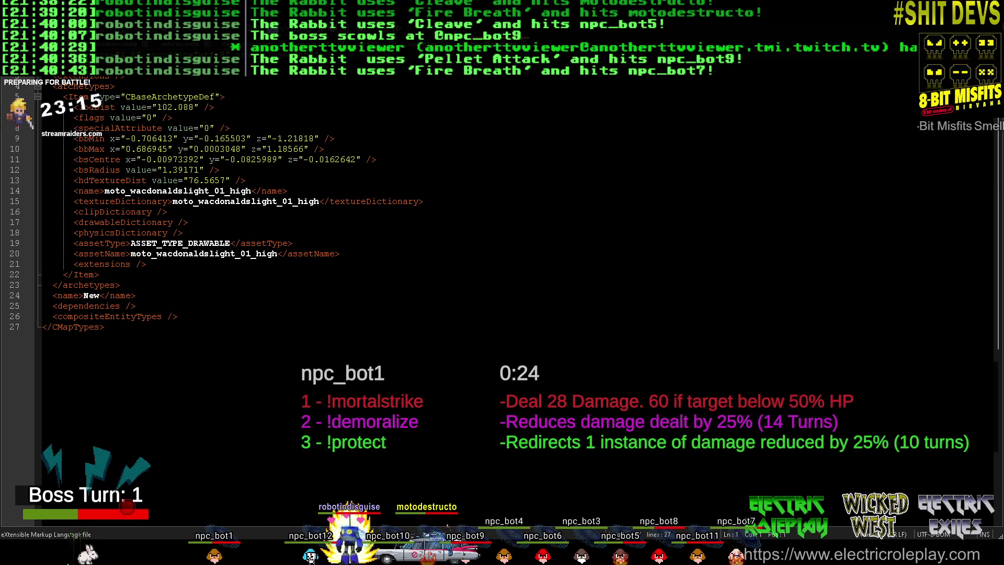
pyautogui.moveTo(251, 191); pyautogui.dragTo(225, 191)
pyautogui.press('BackSpace')
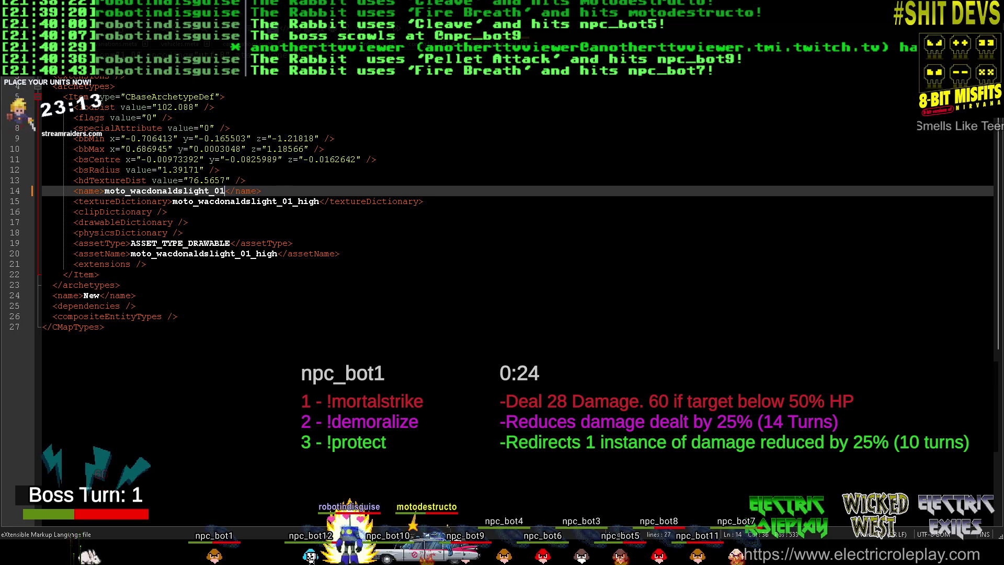
pyautogui.moveTo(320, 201); pyautogui.dragTo(292, 201)
pyautogui.press('BackSpace')
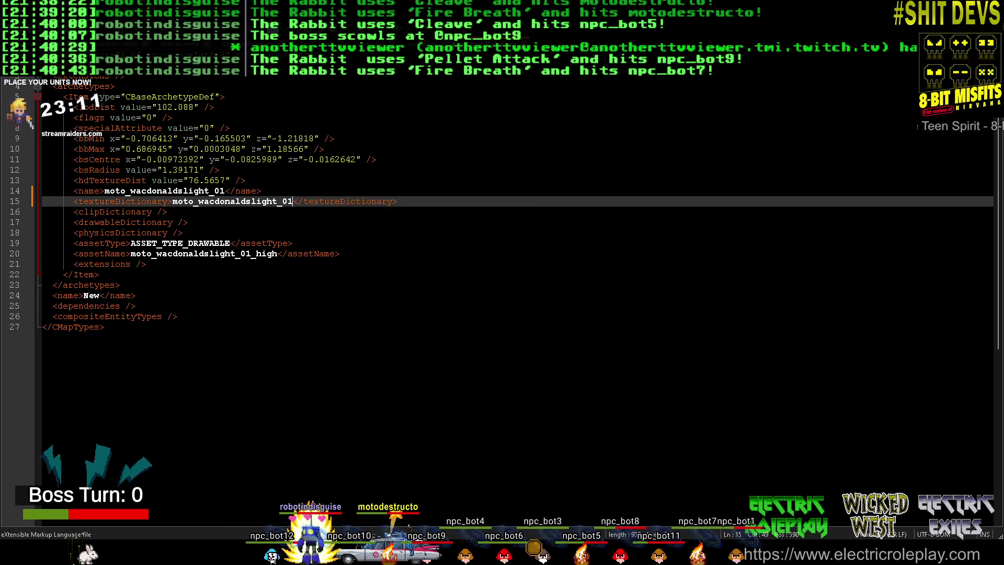
pyautogui.click(277, 254)
pyautogui.press('BackSpace')
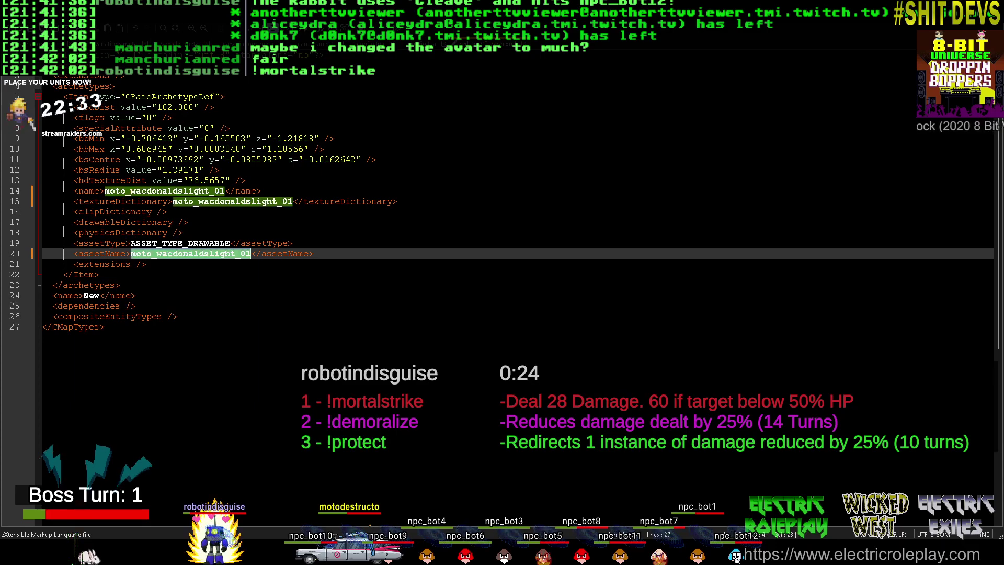
# Copy the corrected archetype item over the existing moto_wacdonaldslight_01 item in burger2props.ytyp in OpenIV and save the file
pyautogui.moveTo(101, 274); pyautogui.dragTo(42, 96)
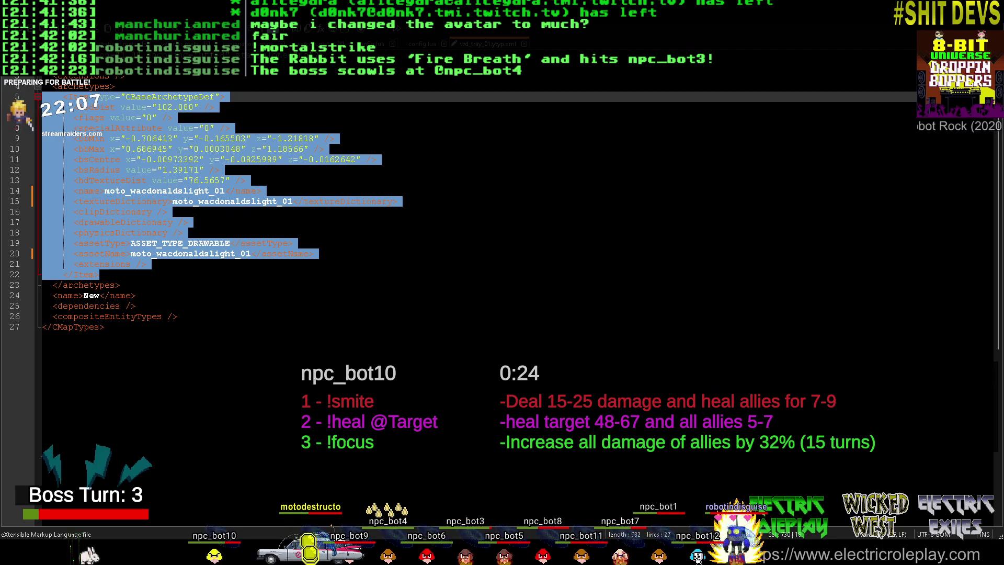
pyautogui.rightClick(147, 213)
pyautogui.click(170, 231)
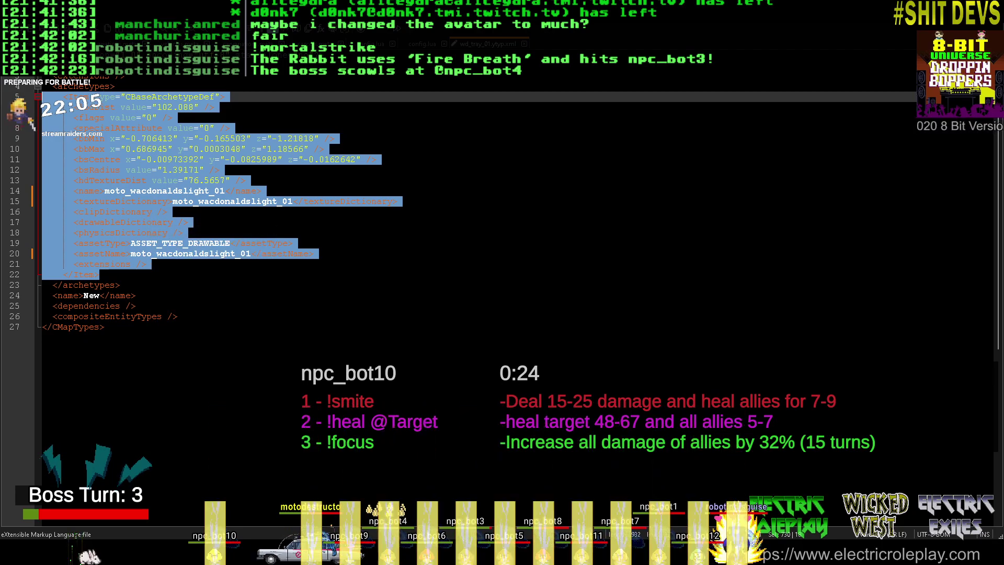
pyautogui.hotkey('alt', 'Tab')
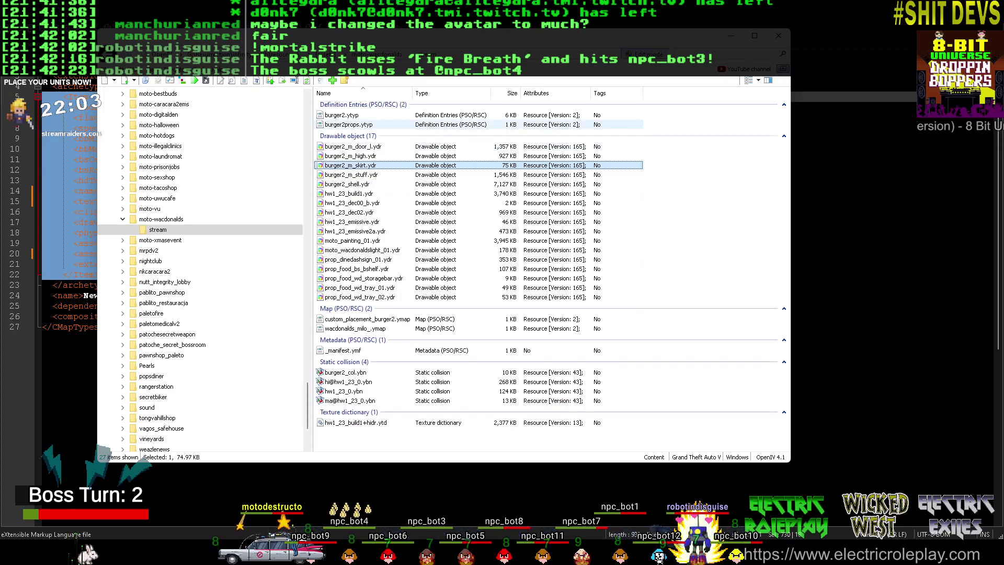
pyautogui.rightClick(358, 126)
pyautogui.click(387, 145)
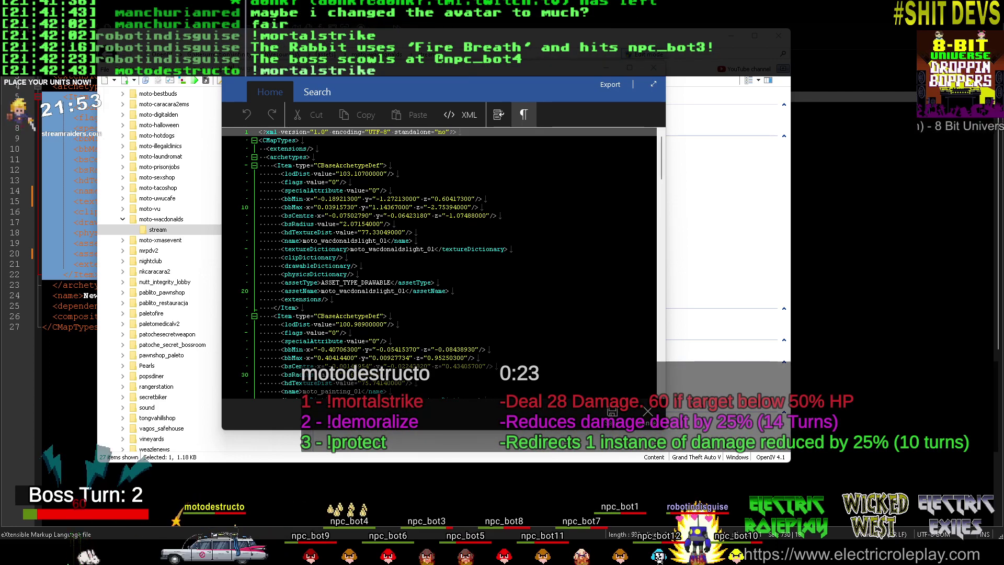
pyautogui.moveTo(299, 308); pyautogui.dragTo(259, 165)
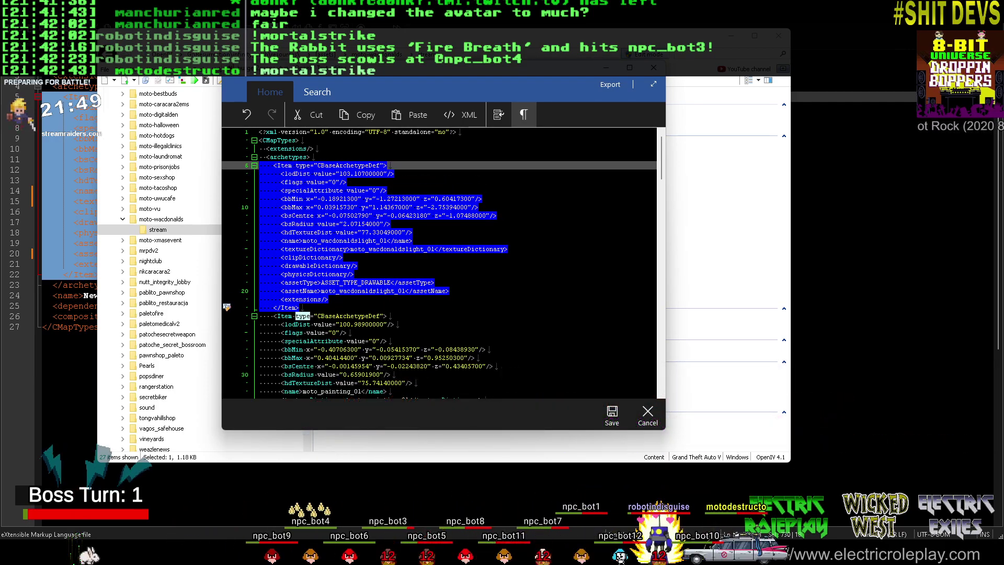
pyautogui.hotkey('ctrl', 'v')
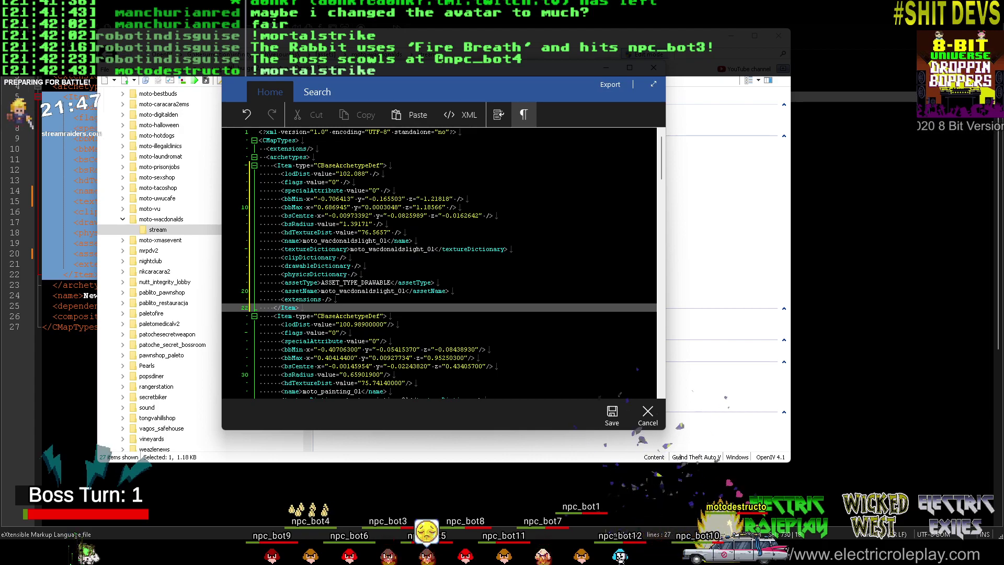
pyautogui.click(612, 415)
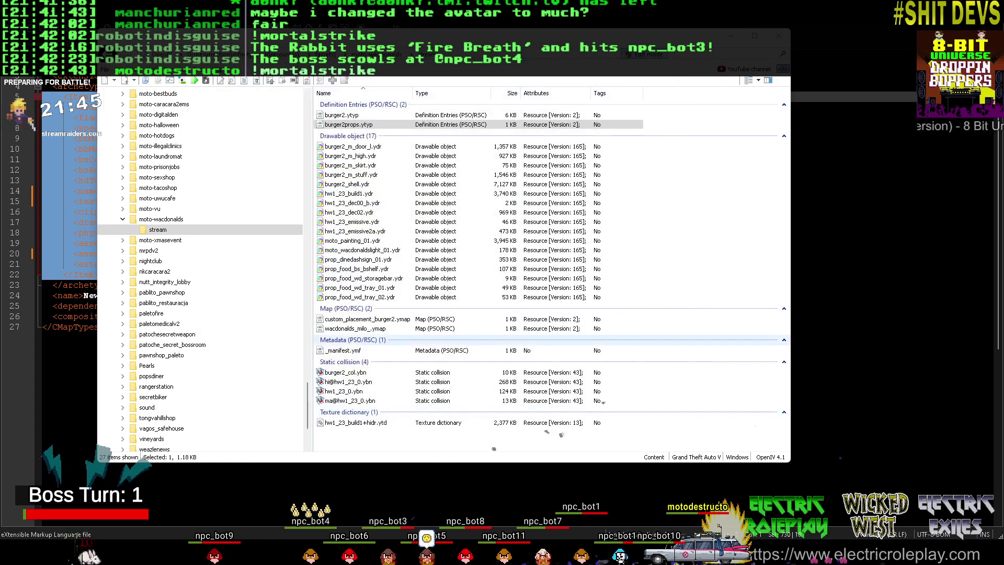
# Minimise the open windows, launch FXServer from its desktop shortcut, relaunching it after dismissing the error dialog, and minimise its console
pyautogui.click(731, 36)
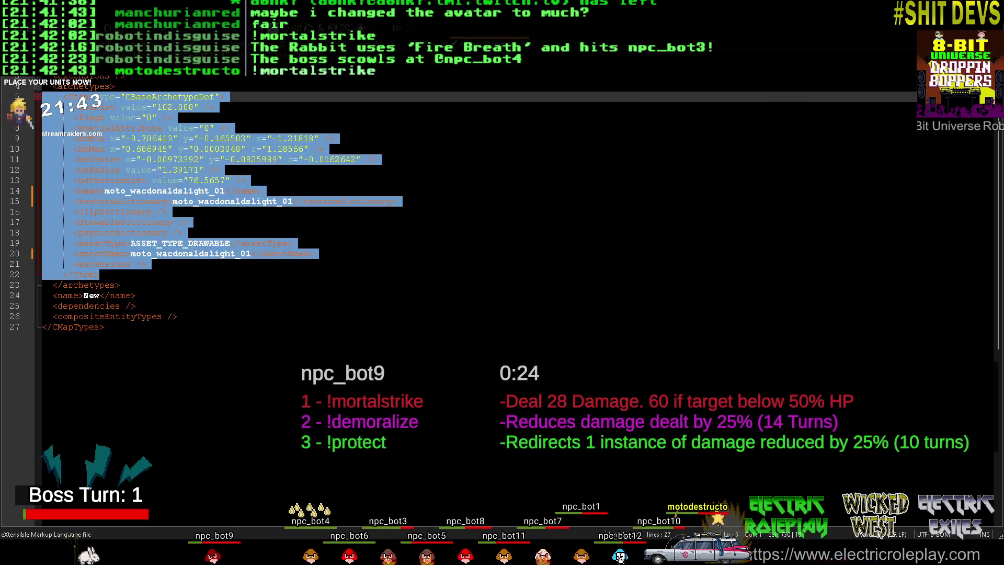
pyautogui.click(944, 6)
pyautogui.click(943, 7)
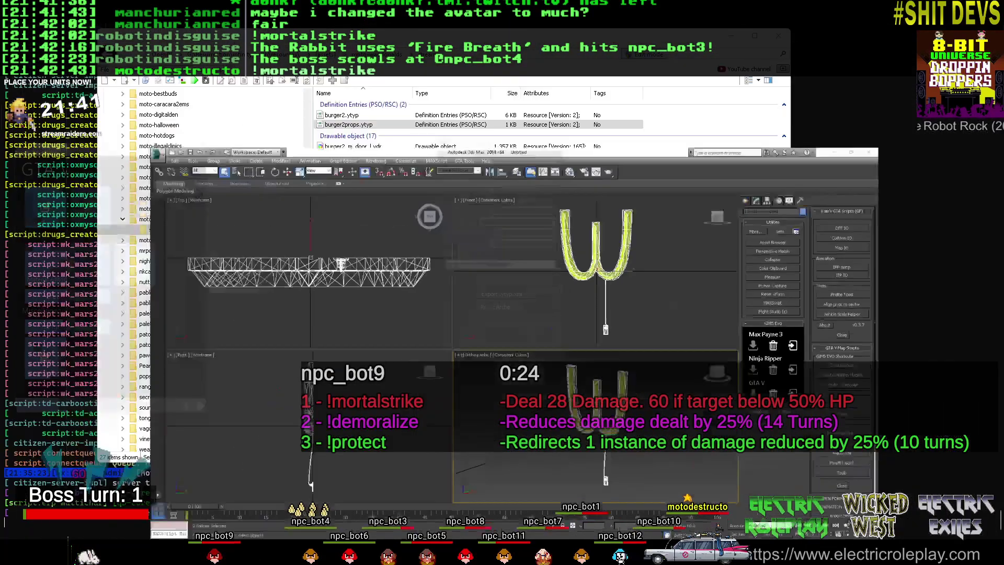
pyautogui.click(943, 6)
pyautogui.click(944, 6)
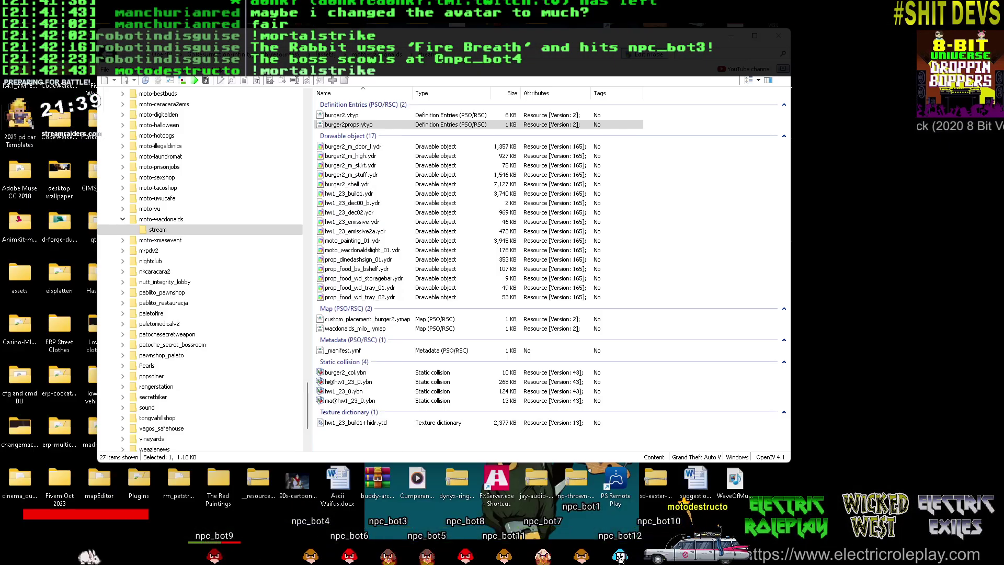
pyautogui.doubleClick(497, 482)
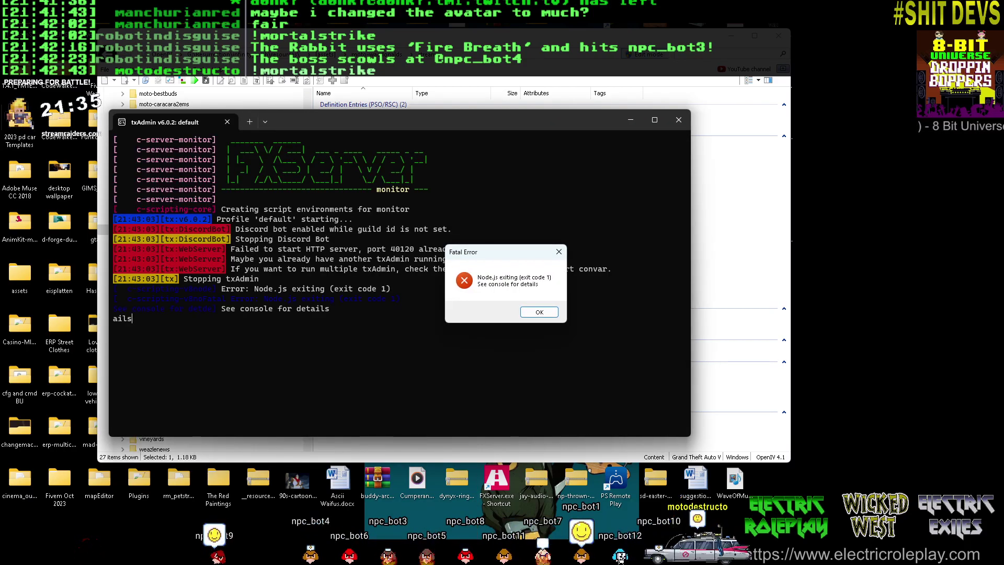
pyautogui.click(540, 312)
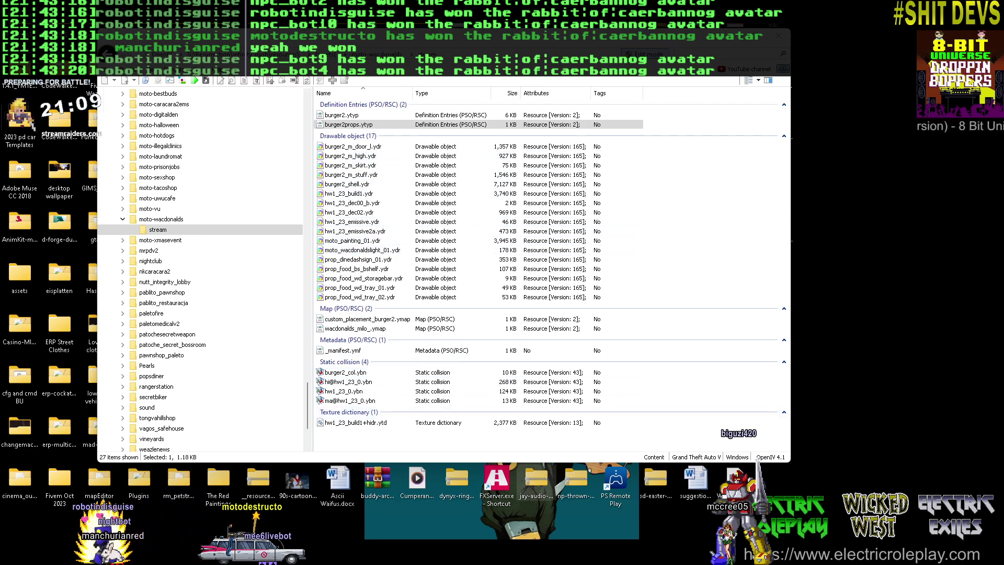
pyautogui.doubleClick(497, 485)
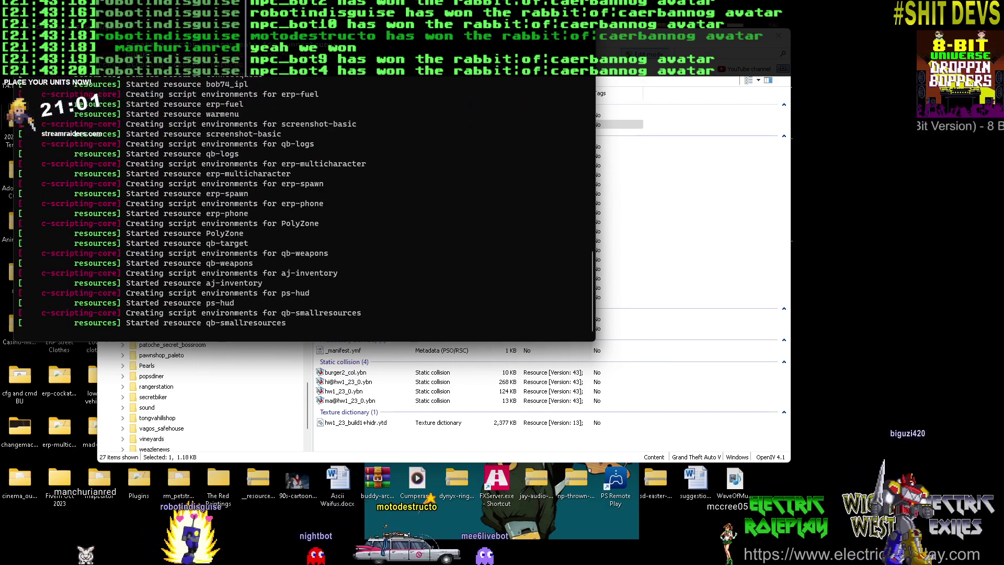
pyautogui.click(560, 27)
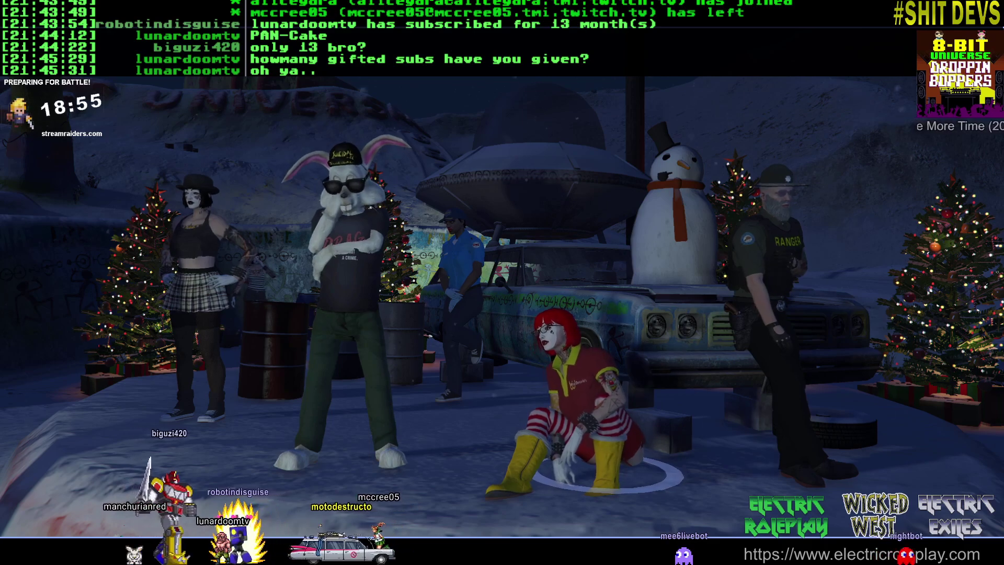
# Load the red-haired WacDonald's character in FiveM and inspect the W light on the wall behind the counter
pyautogui.click(593, 387)
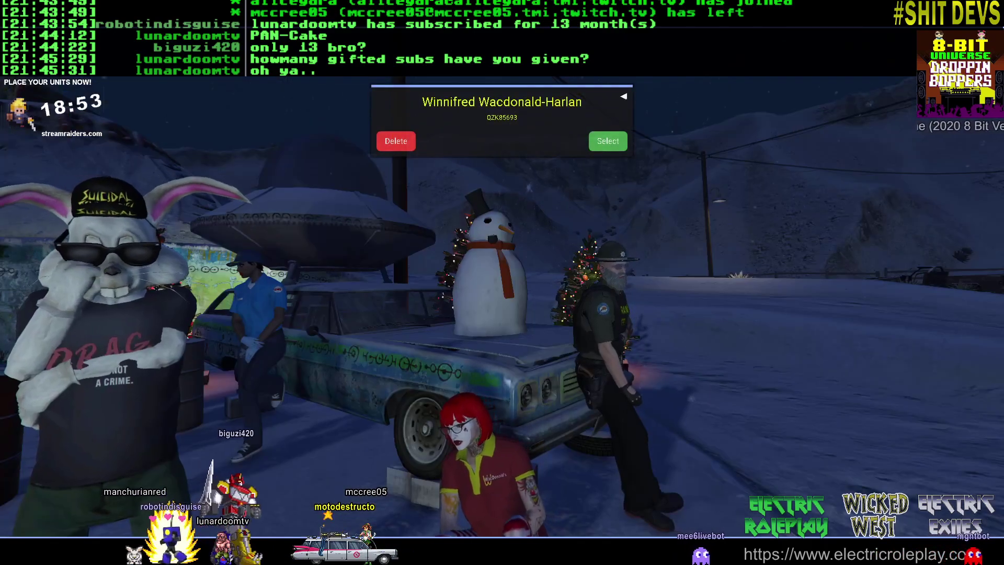
pyautogui.click(607, 141)
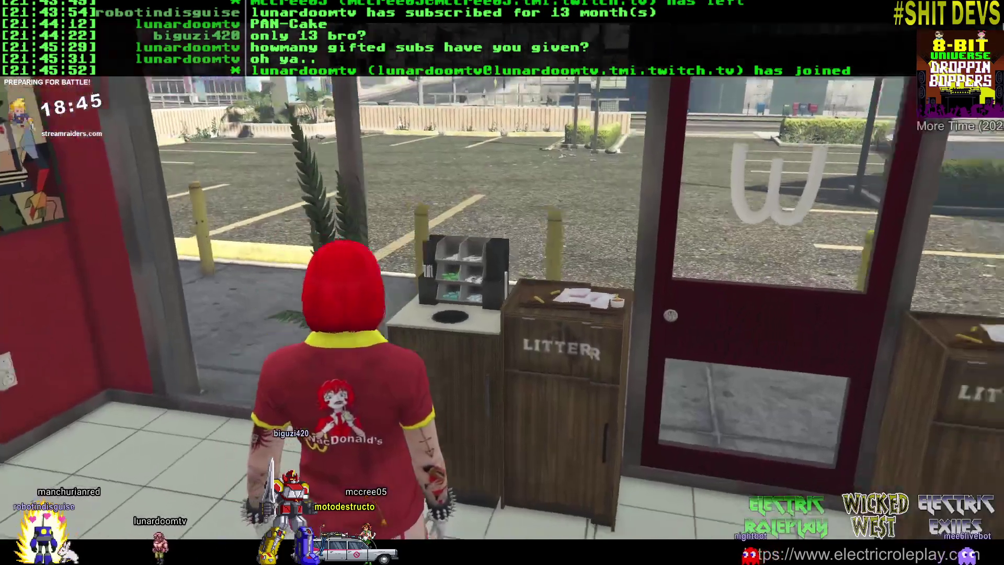
pyautogui.press('t')
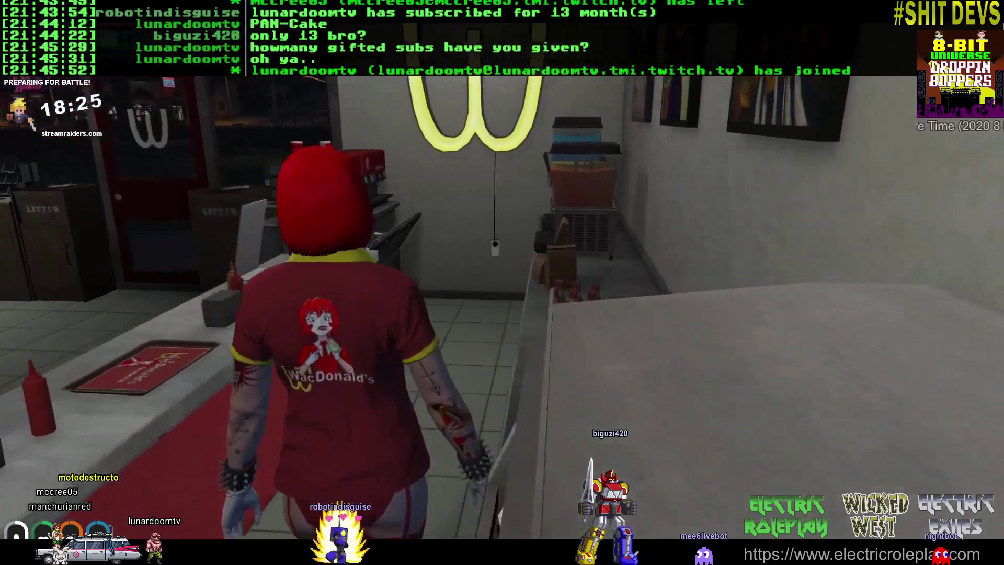
pyautogui.press('w')
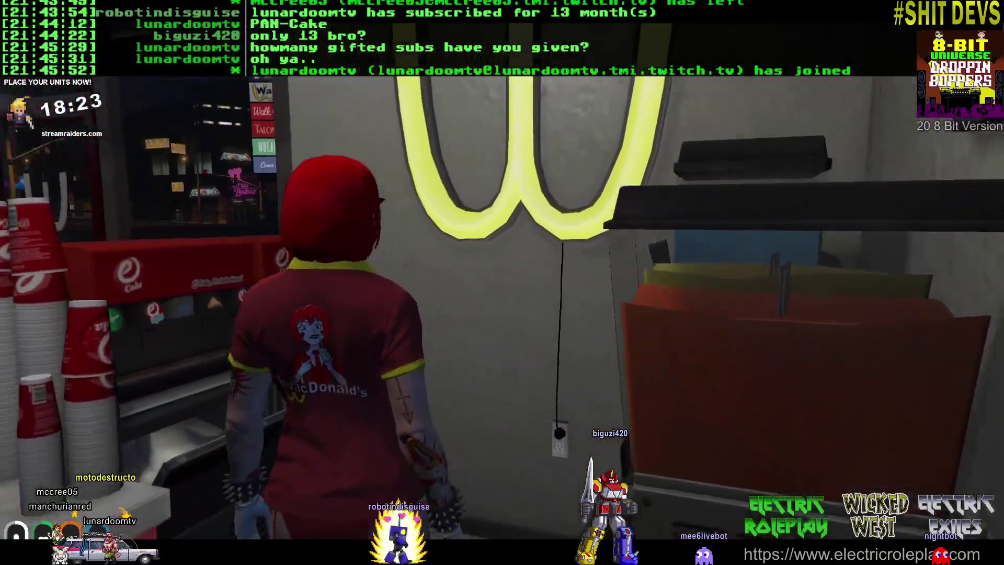
pyautogui.press('w')
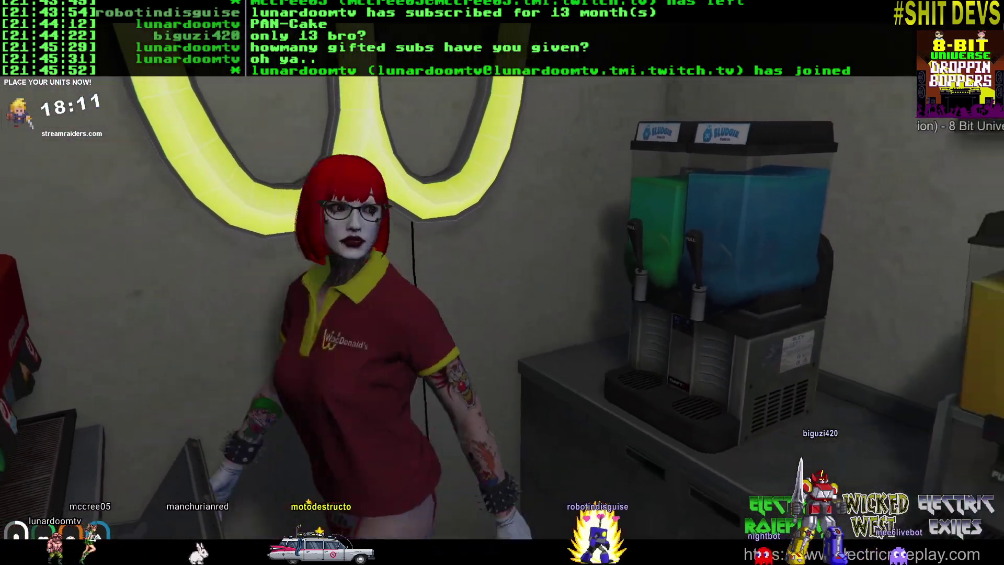
# Launch Adobe Photoshop and open the yellow W light texture image
pyautogui.hotkey('alt', 'Tab')
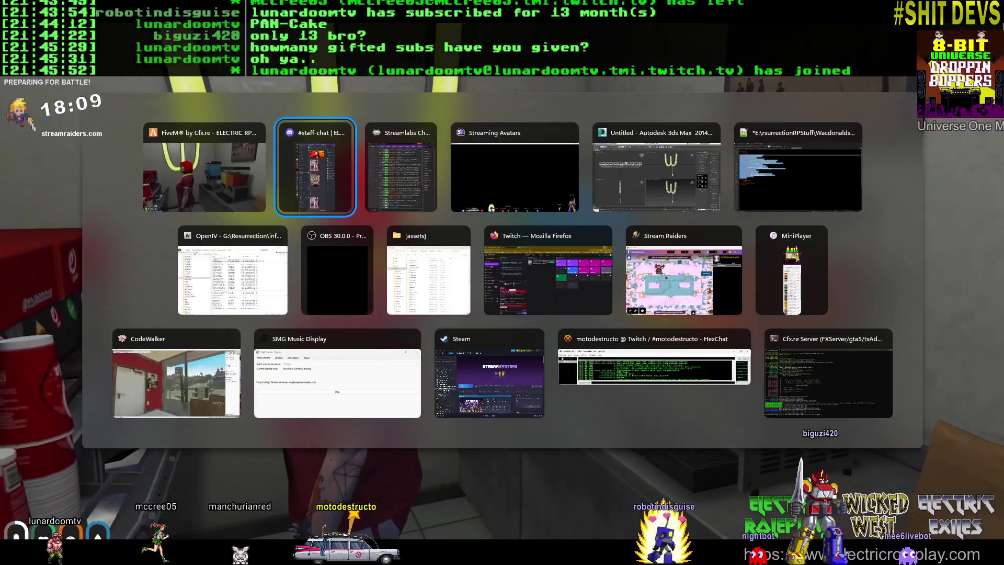
pyautogui.click(168, 234)
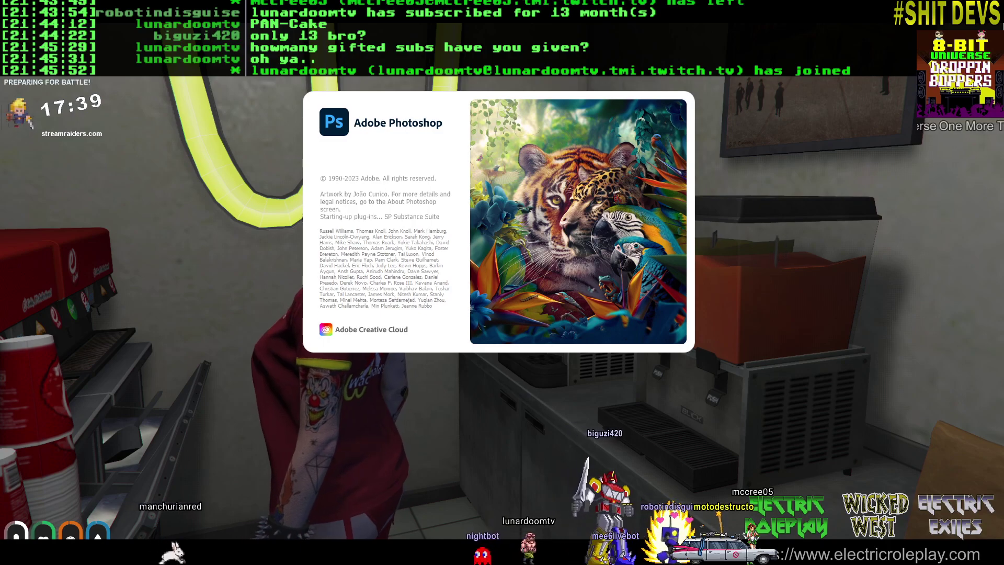
pyautogui.hotkey('alt', 'Tab')
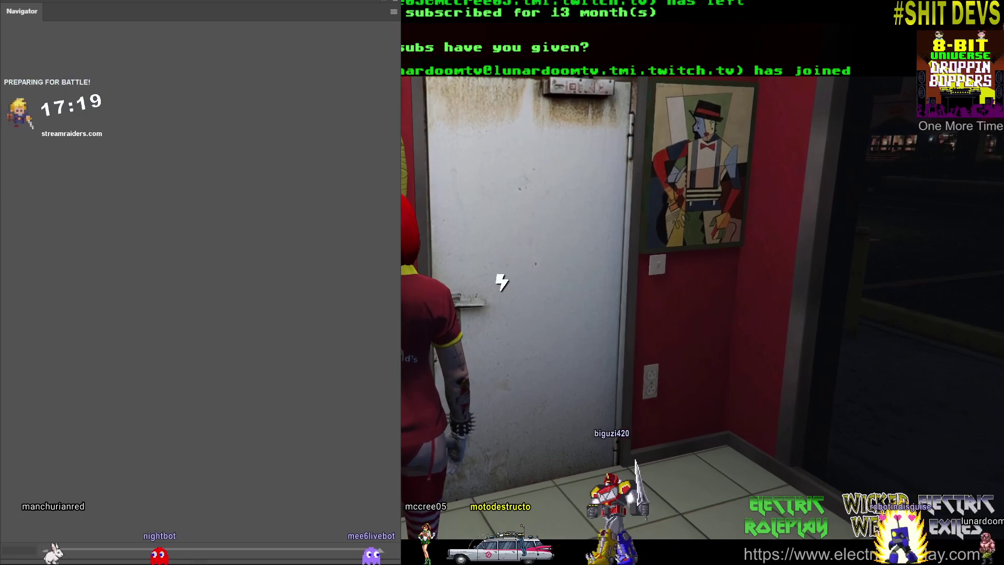
pyautogui.hotkey('alt', 'Tab')
pyautogui.hotkey('alt', 'Tab')
pyautogui.hotkey('alt', 'Tab')
pyautogui.hotkey('alt', 'Tab')
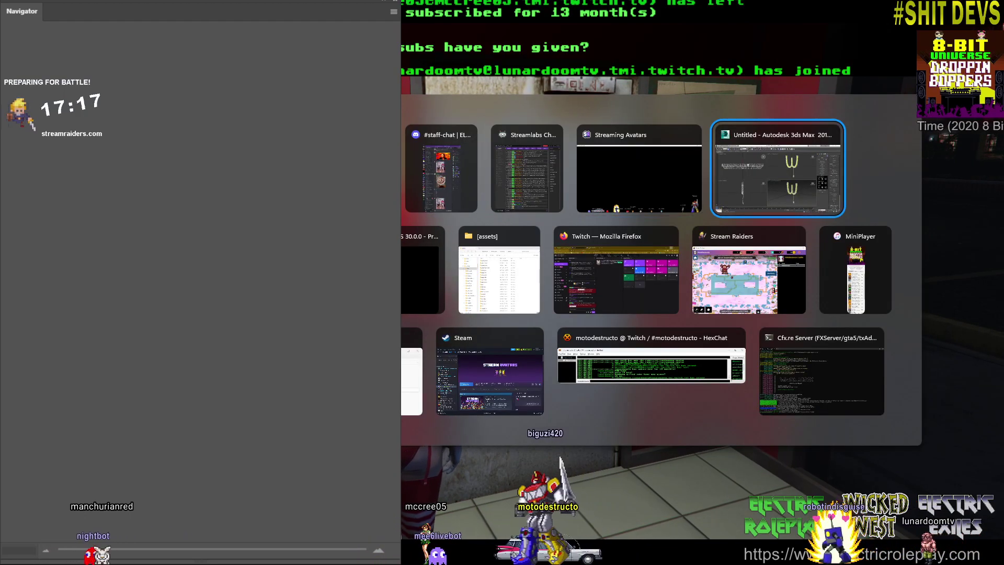
pyautogui.hotkey('alt', 'shift', 'Tab')
pyautogui.hotkey('alt', 'shift', 'Tab')
pyautogui.hotkey('alt', 'shift', 'Tab')
pyautogui.hotkey('alt', 'shift', 'Tab')
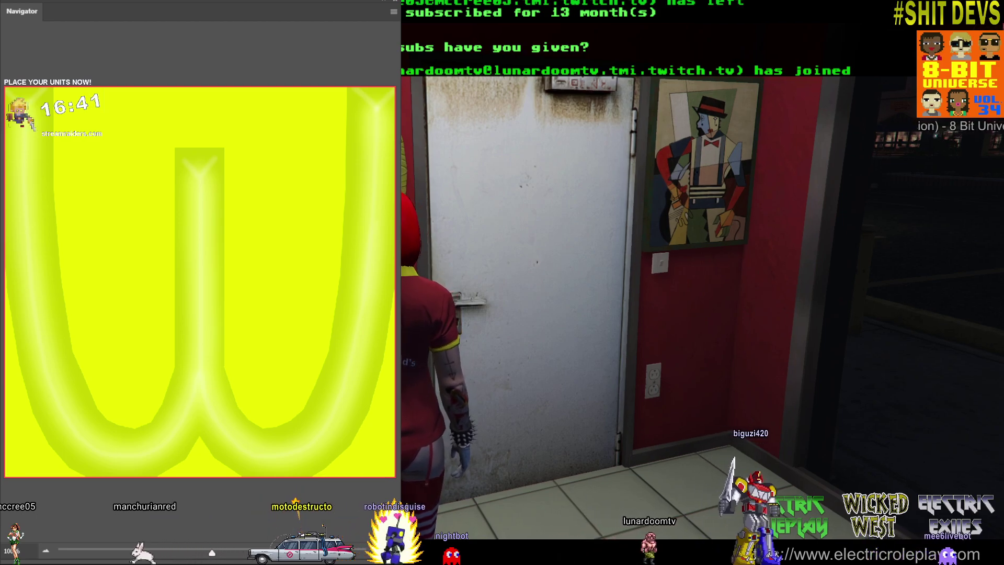
# Leave FiveM and the server console, then bring up OpenIV and maximise its window
pyautogui.press('F8')
pyautogui.hotkey('alt', 'Tab')
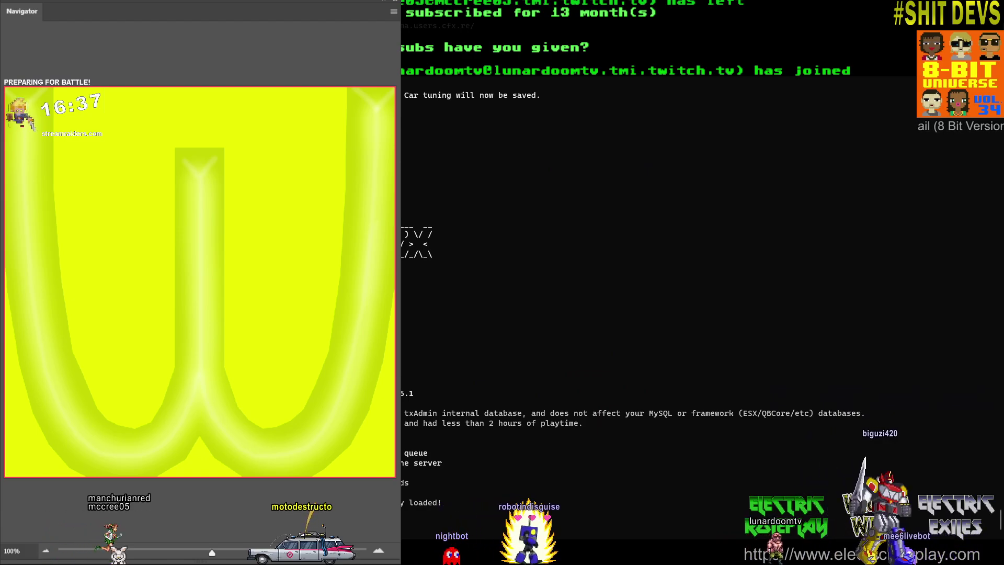
pyautogui.hotkey('alt', 'Tab')
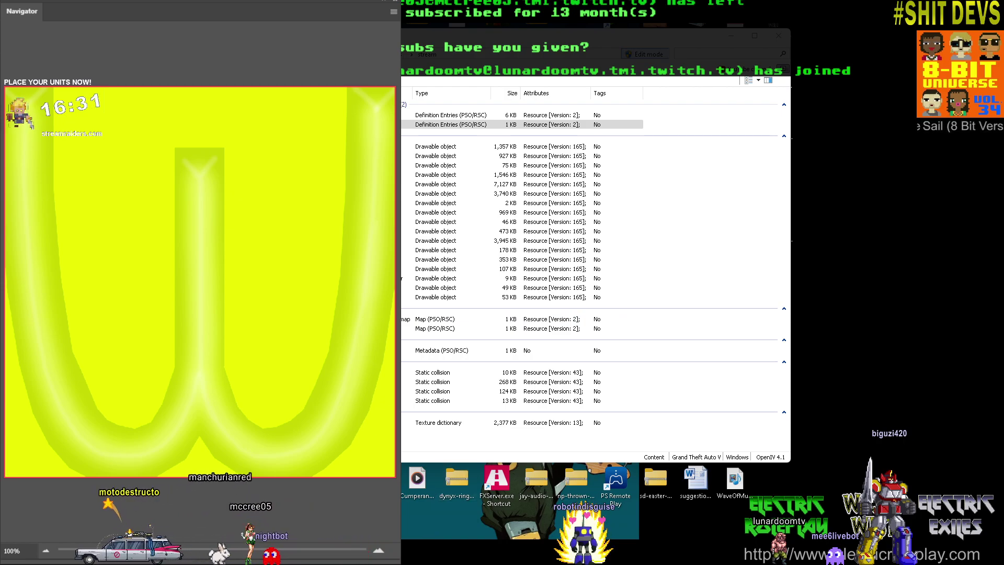
pyautogui.moveTo(530, 552)
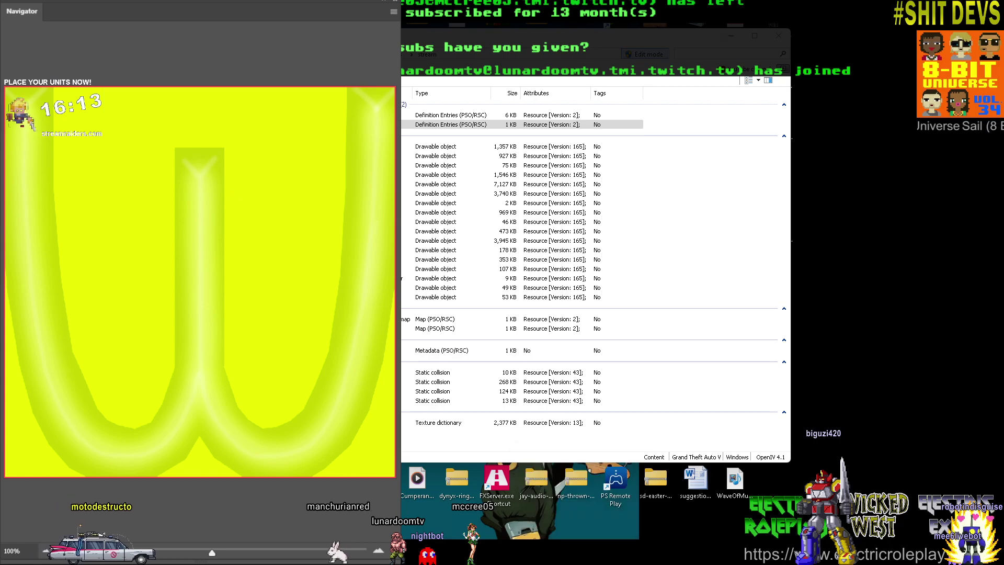
pyautogui.click(755, 35)
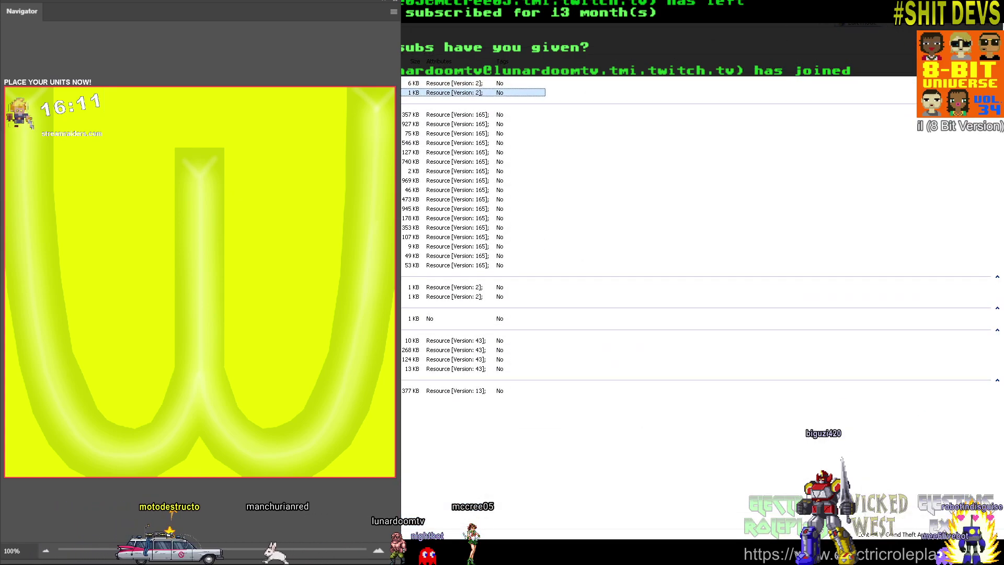
# Switch to 3ds Max and list the materials of moto_wacdonaldslight_01_high in the GIMS V material editor
pyautogui.hotkey('alt', 'Tab')
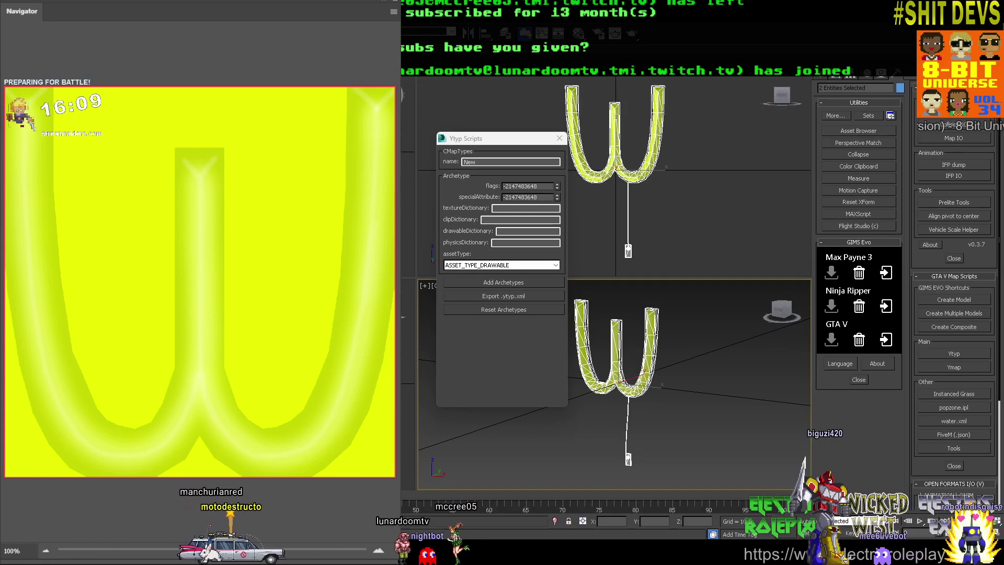
pyautogui.press('m')
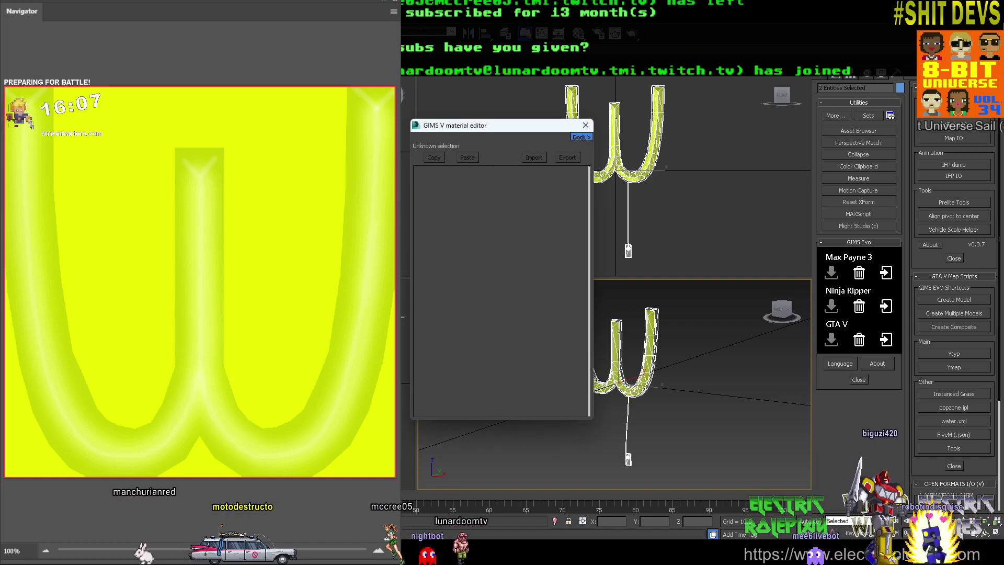
pyautogui.click(651, 345)
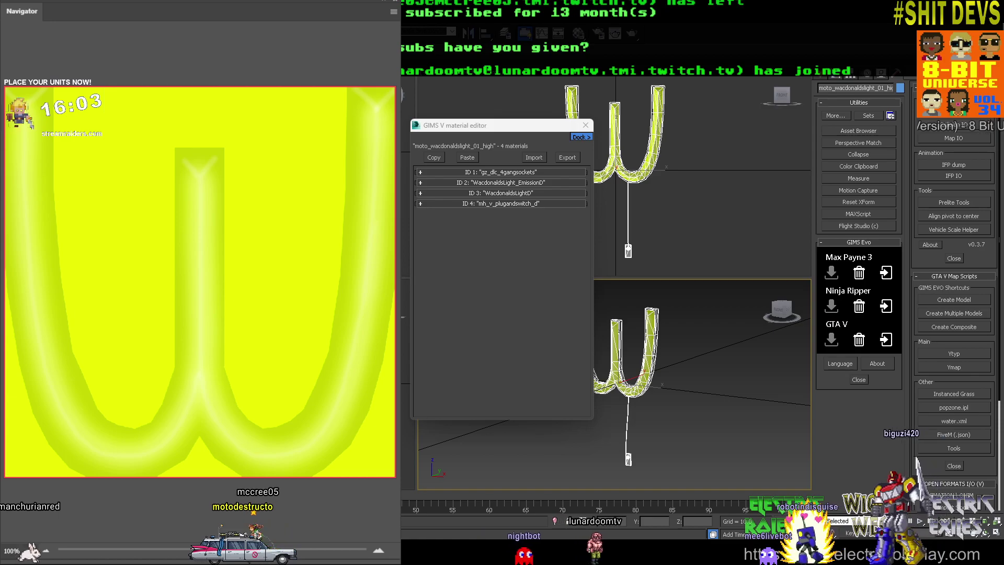
# Reload WacdonaldsLight_EmissionD.png as the diffuse texture of the WacdonaldsLight_EmissionD material
pyautogui.click(500, 193)
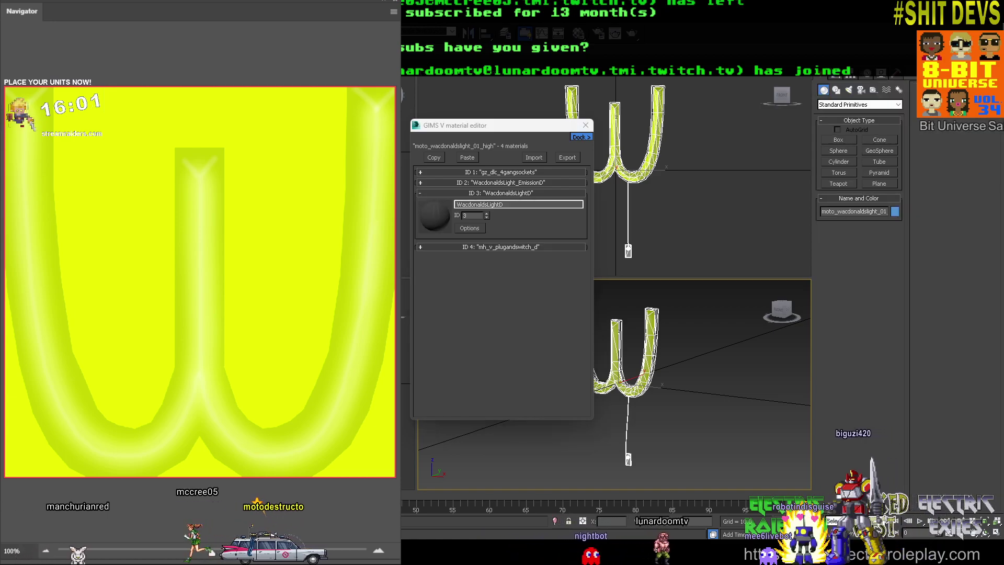
pyautogui.click(500, 182)
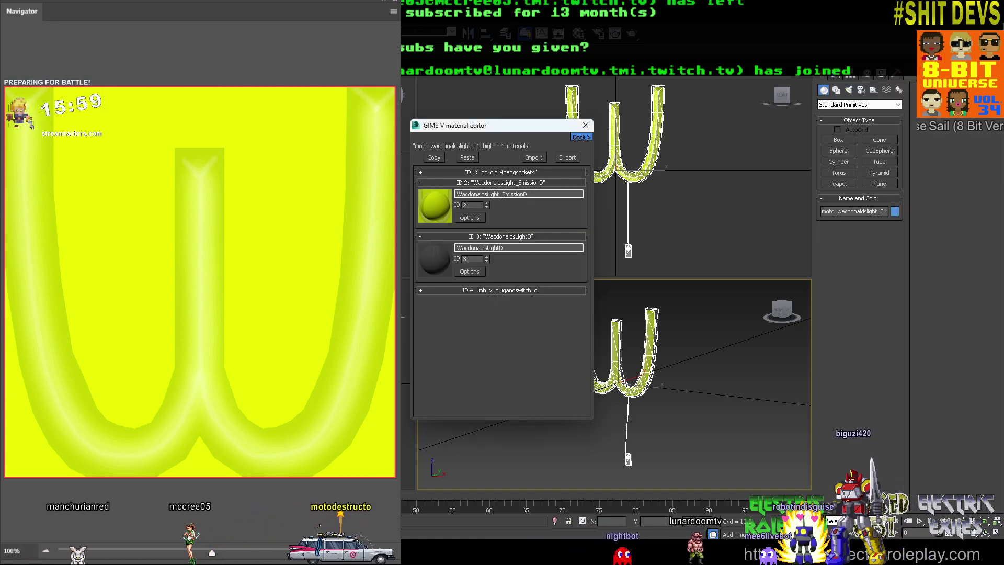
pyautogui.click(470, 218)
pyautogui.rightClick(503, 222)
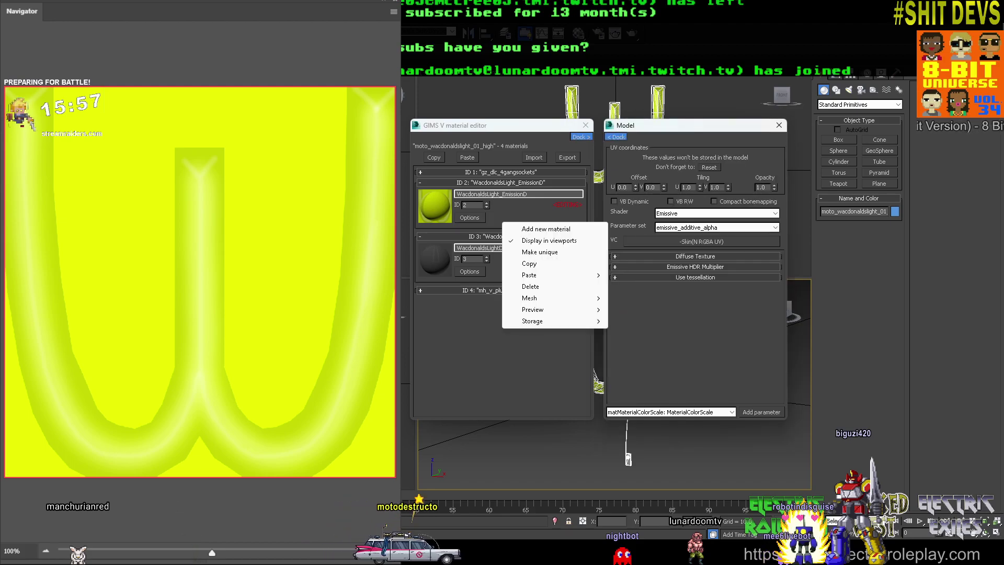
pyautogui.press('Escape')
pyautogui.click(695, 256)
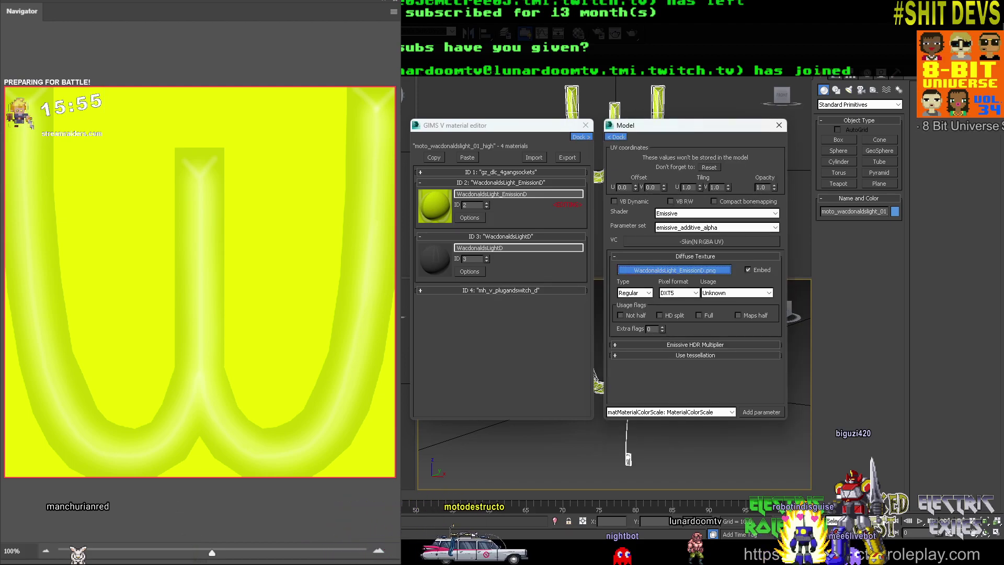
pyautogui.click(674, 270)
pyautogui.scroll(-10, 814, 277)
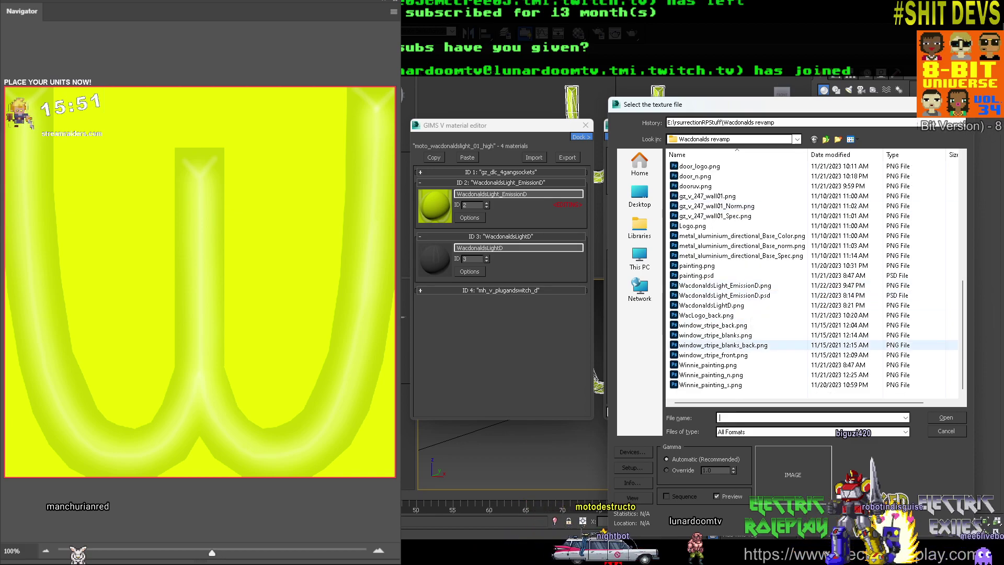
pyautogui.click(733, 285)
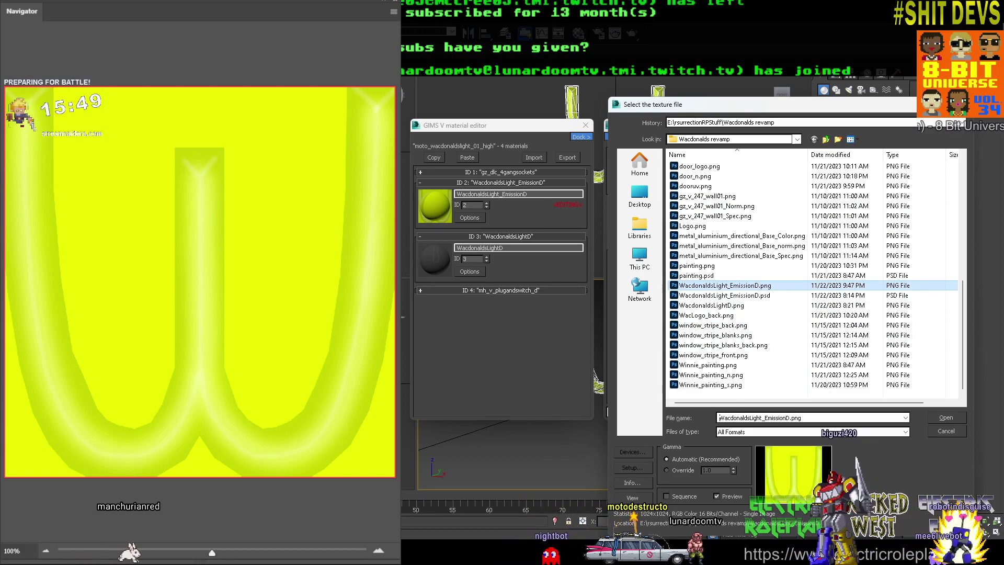
pyautogui.doubleClick(732, 285)
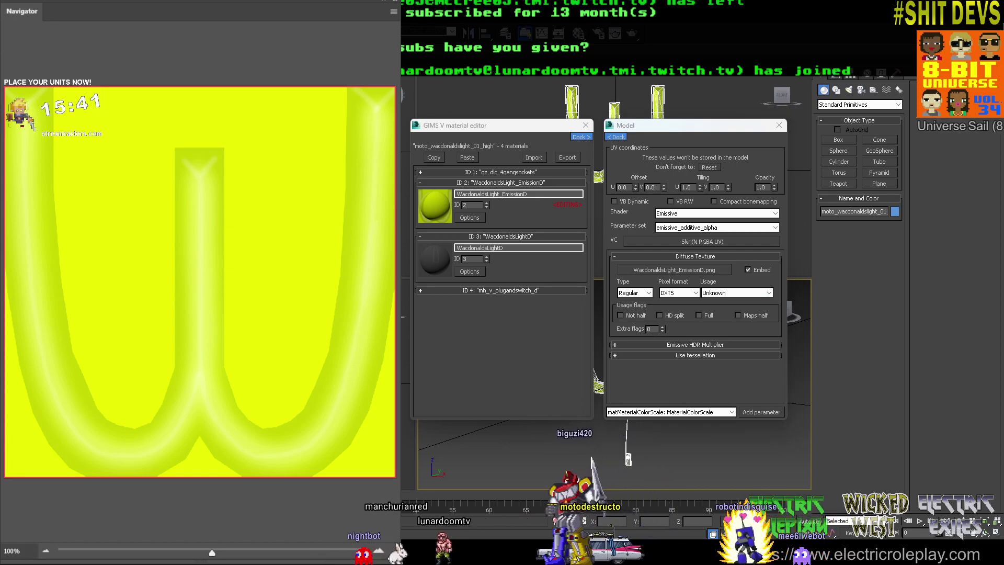
# Export the updated W light model, switch to OpenIV and import it with the openFormats import
pyautogui.press('Return')
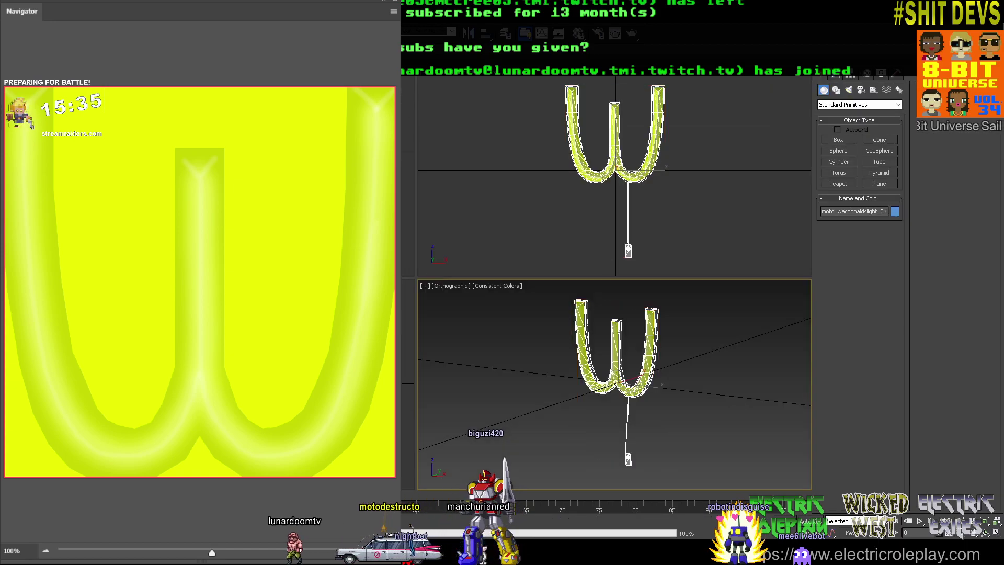
pyautogui.click(535, 553)
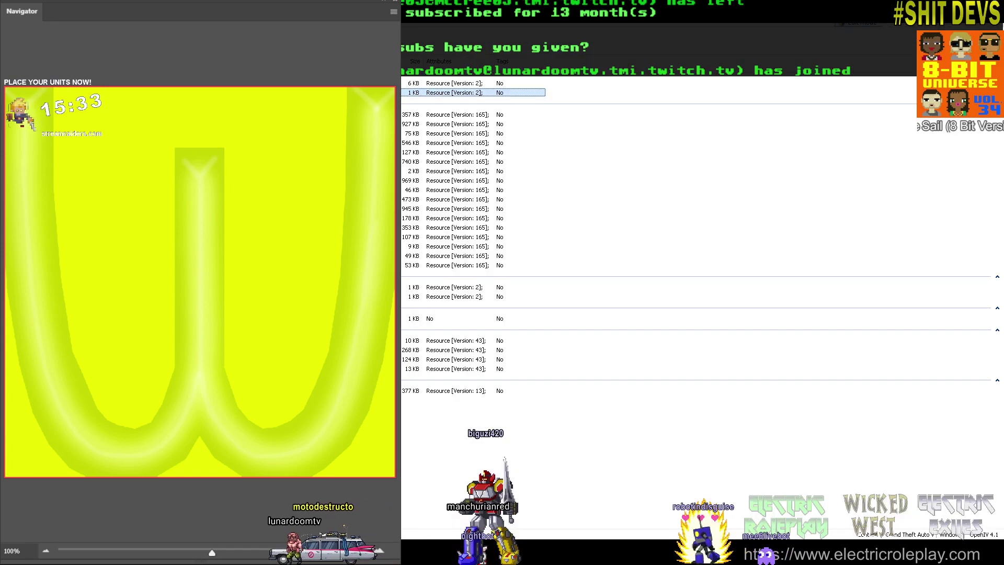
pyautogui.rightClick(549, 219)
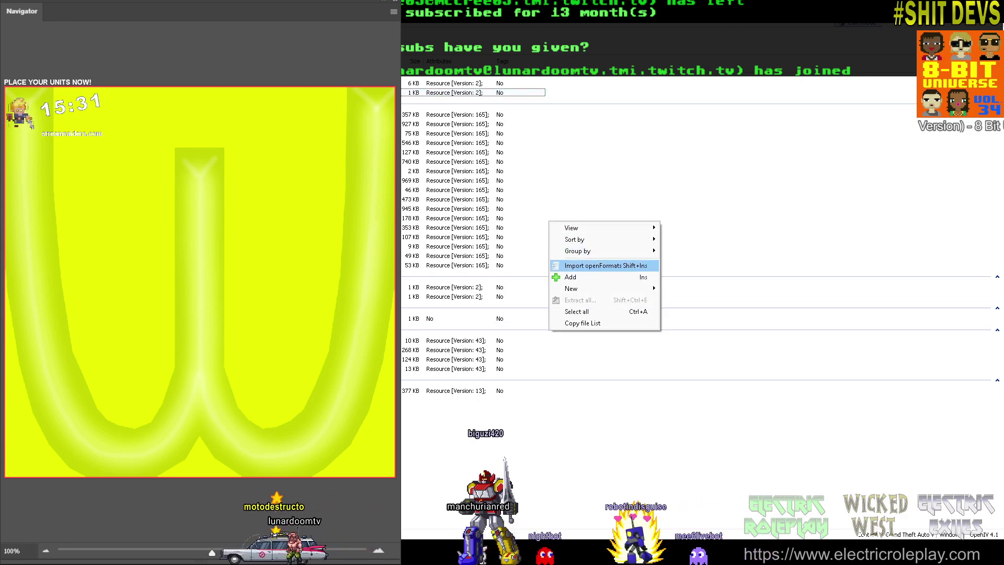
pyautogui.click(601, 266)
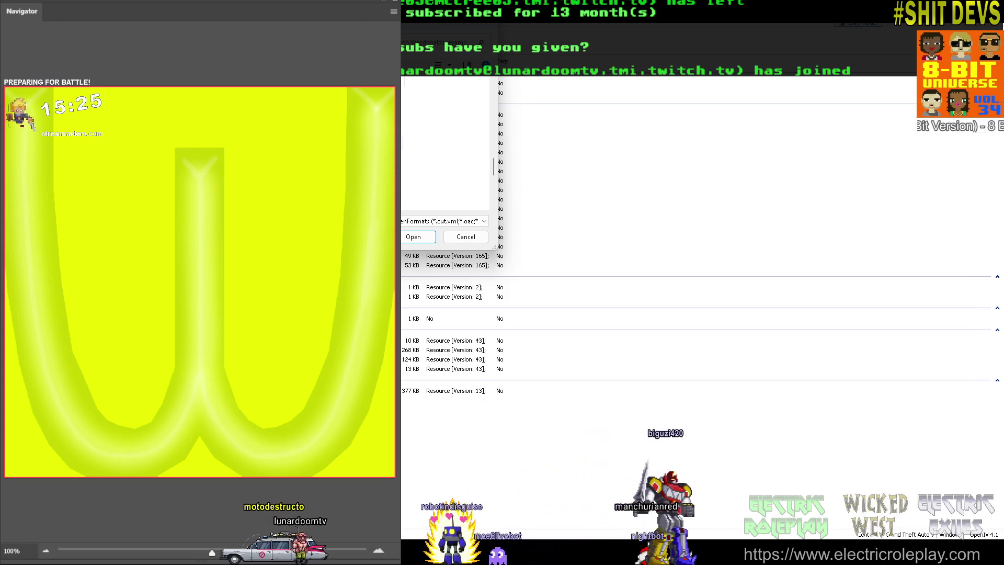
pyautogui.press('Return')
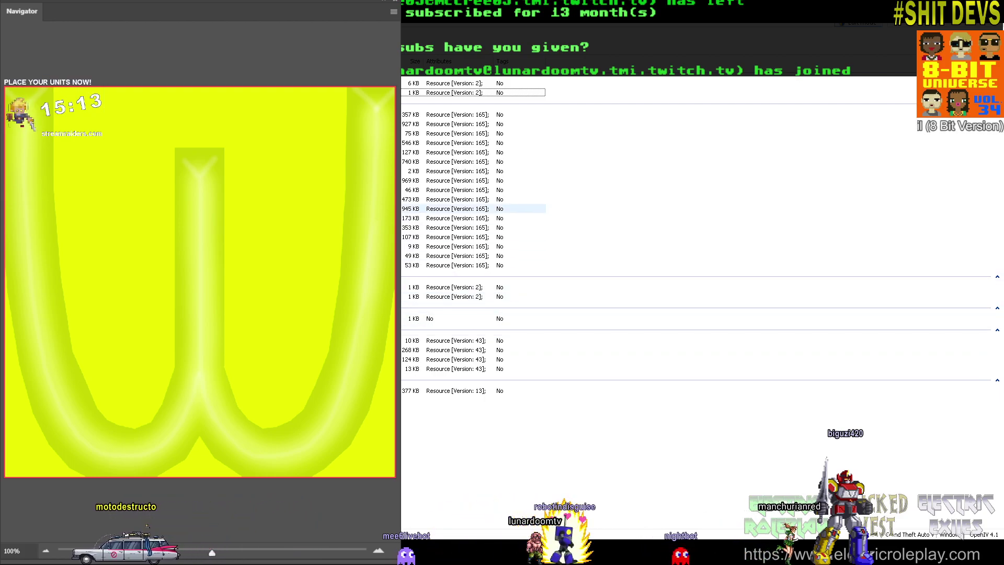
# Examine the imported W light model in the OpenIV model viewer from the front, and close the viewer
pyautogui.click(473, 218)
pyautogui.doubleClick(473, 218)
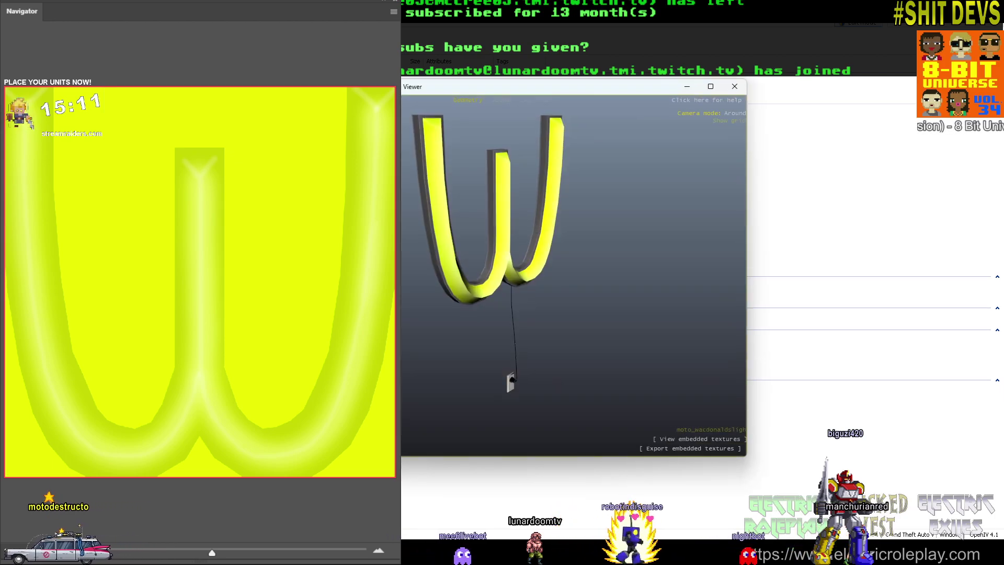
pyautogui.moveTo(474, 218)
pyautogui.mouseDown()
pyautogui.moveTo(366, 220)
pyautogui.moveTo(549, 233)
pyautogui.moveTo(482, 232)
pyautogui.mouseUp()
pyautogui.scroll(-5, 523, 233)
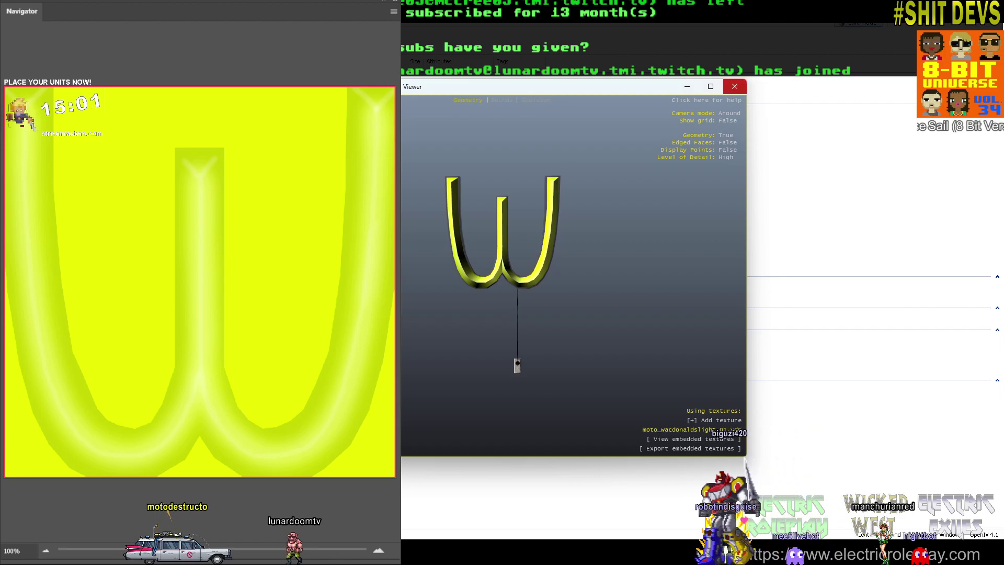
pyautogui.click(735, 86)
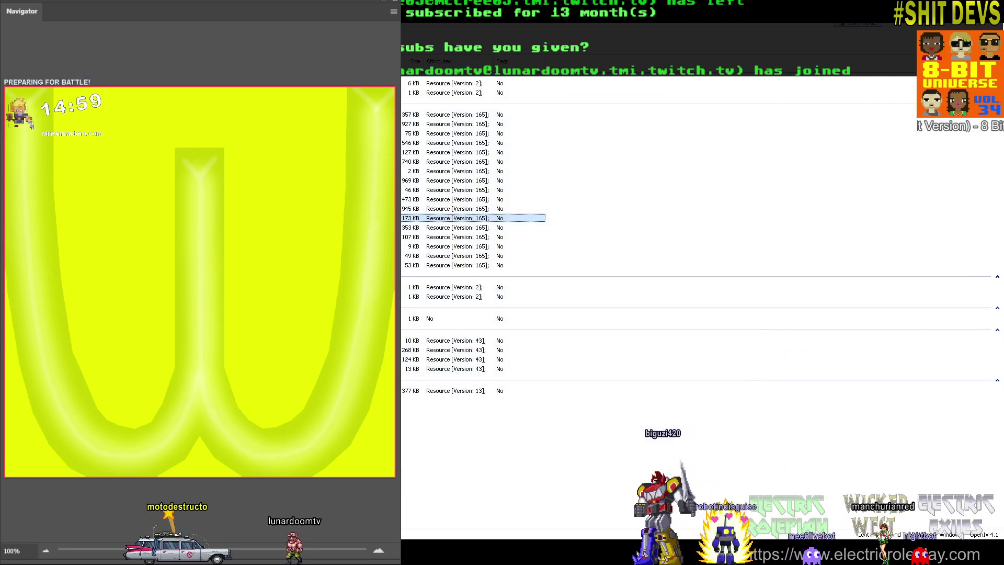
# Leave OpenIV for the desktop and launch the FXServer from its shortcut
pyautogui.hotkey('alt', 'Tab')
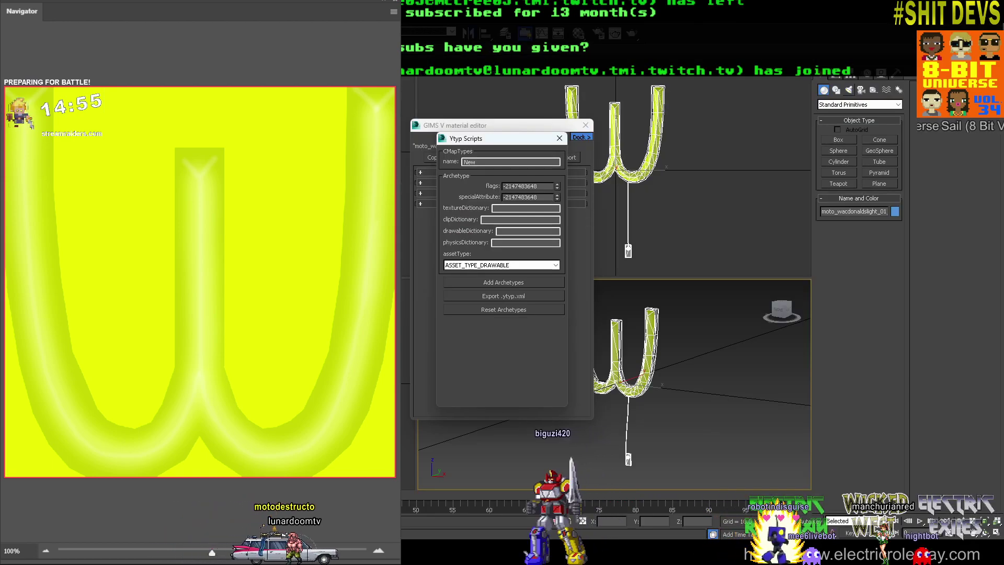
pyautogui.press('super+d')
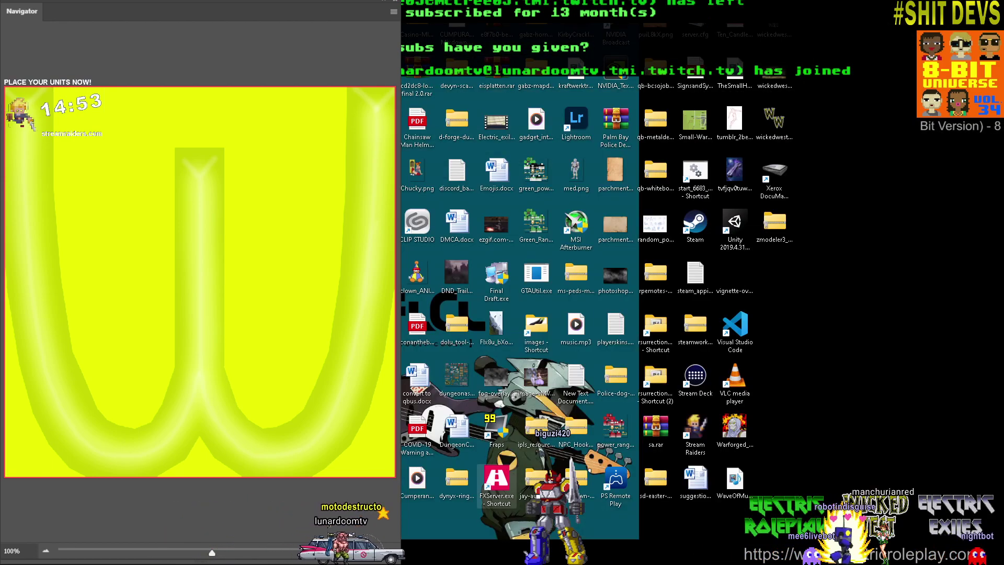
pyautogui.doubleClick(496, 482)
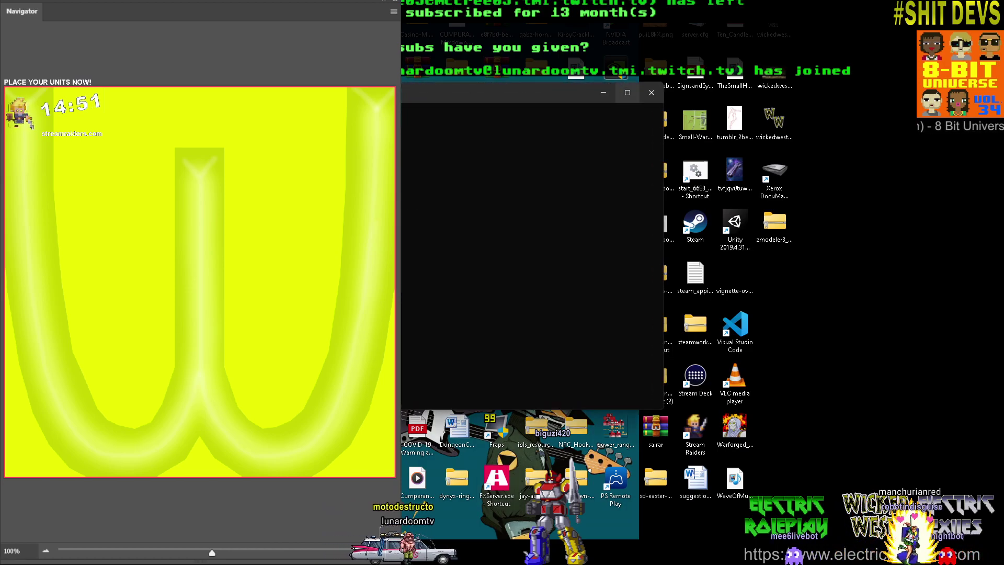